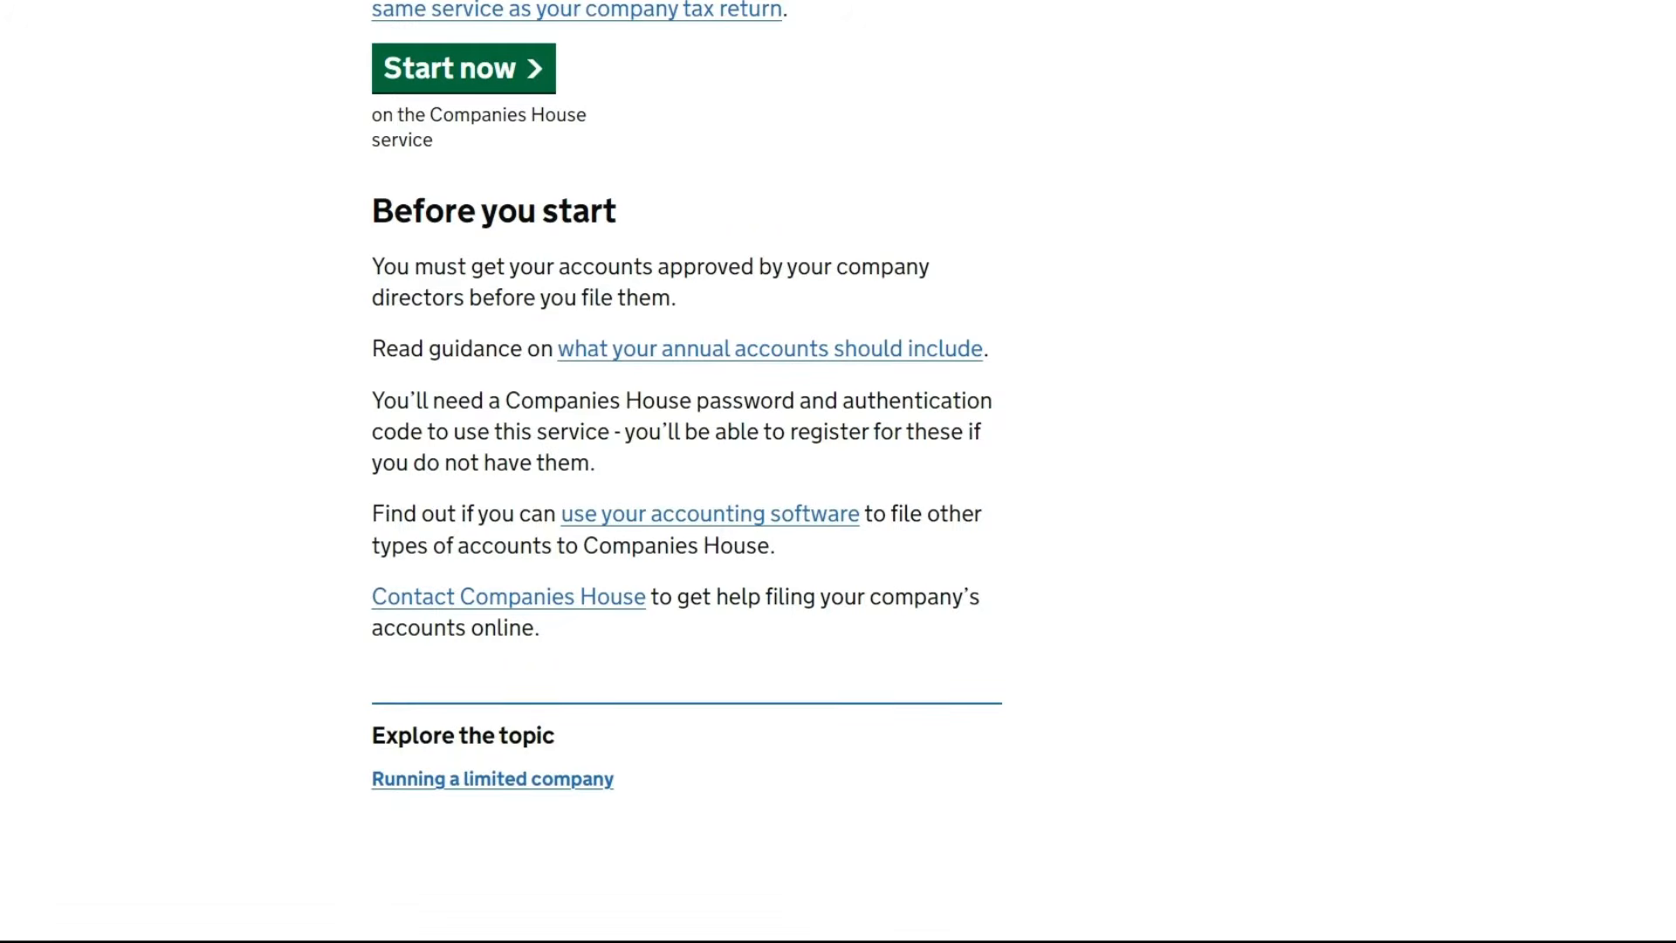
Start the accounts filing service, answer No to filing corporation tax now, and accept analytics cookies
{"action": "scroll", "coordinate": [825, 669], "scroll_direction": "up", "scroll_amount": 7}
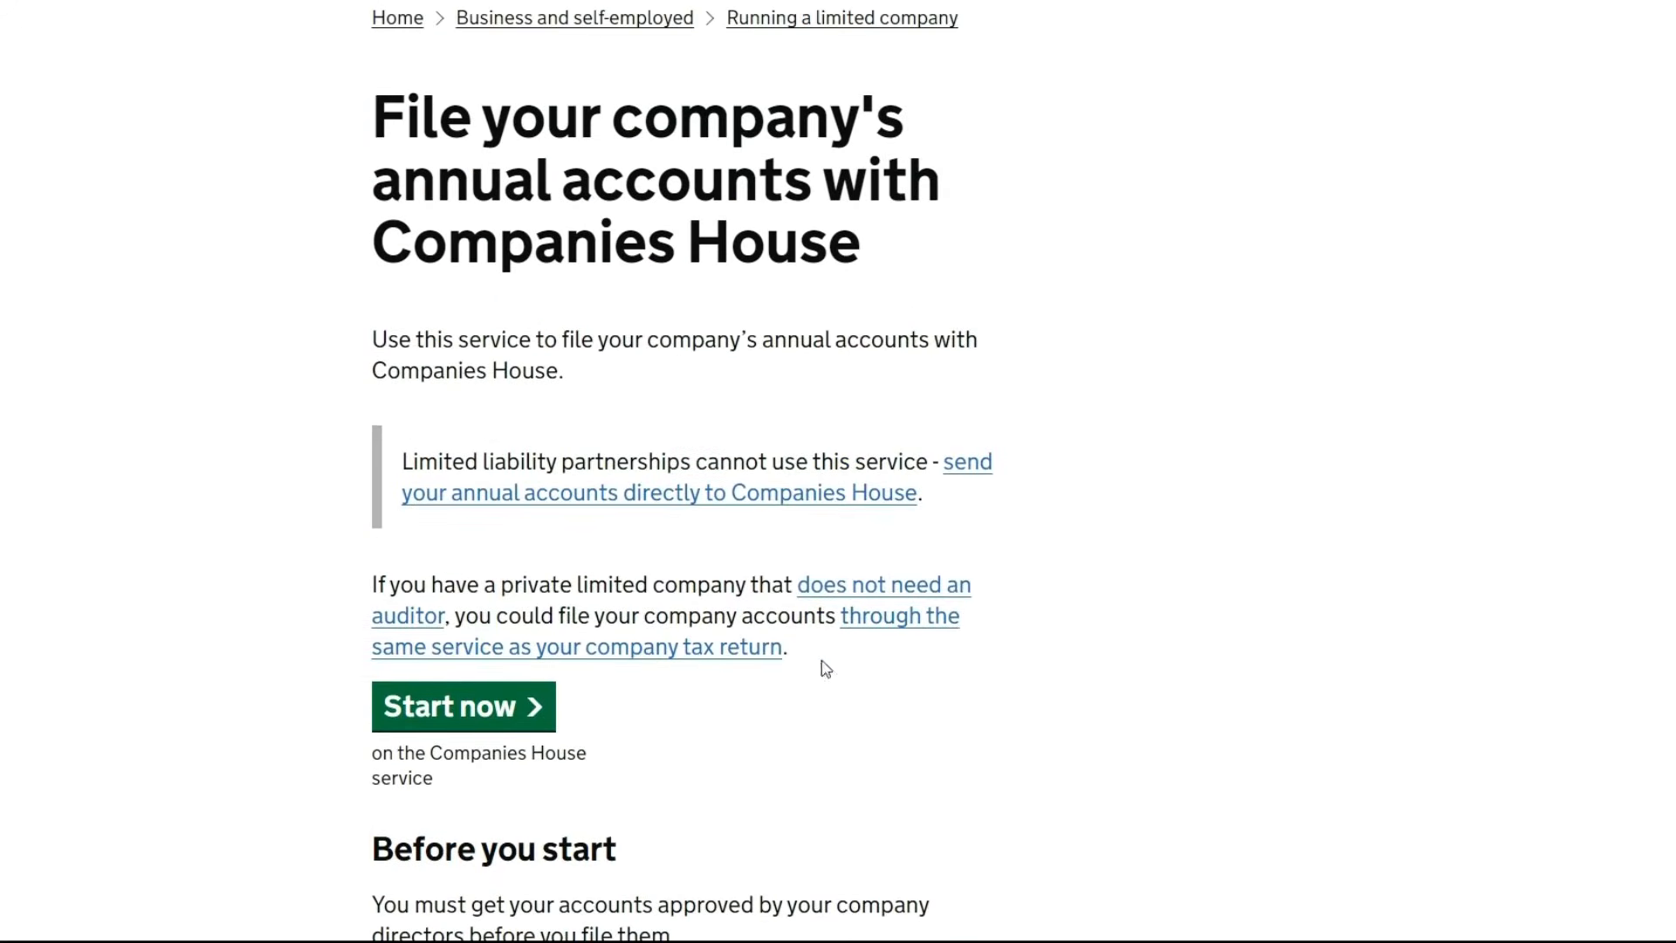
{"action": "left_click", "coordinate": [447, 696]}
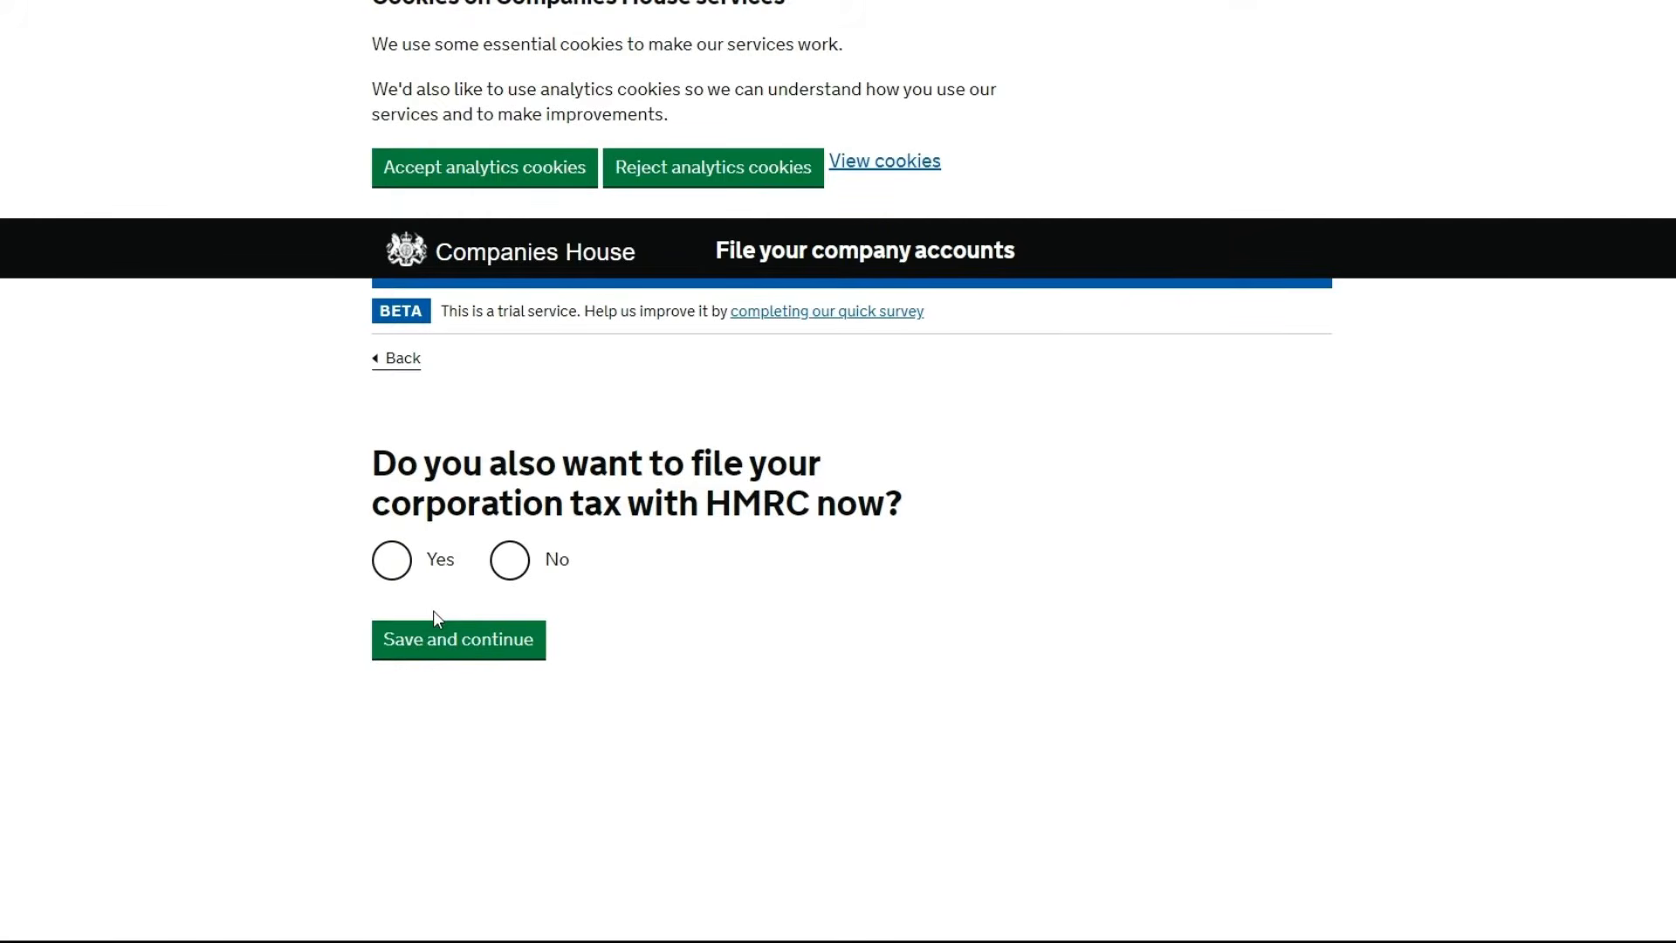
{"action": "left_click", "coordinate": [506, 557]}
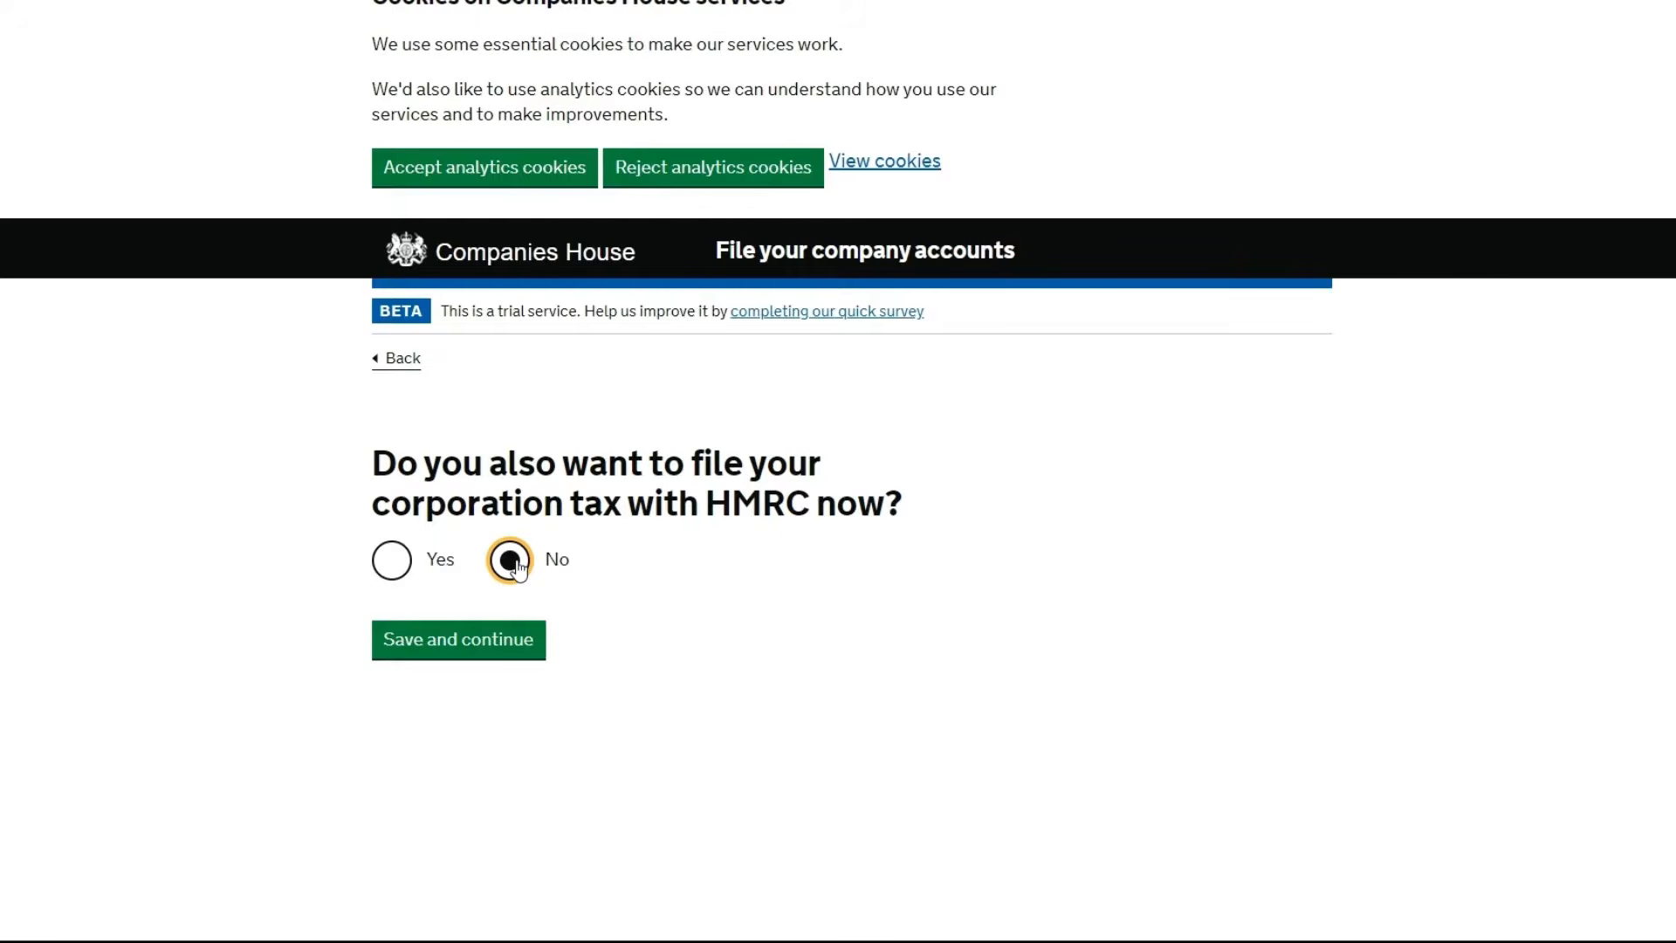
{"action": "left_click", "coordinate": [506, 168]}
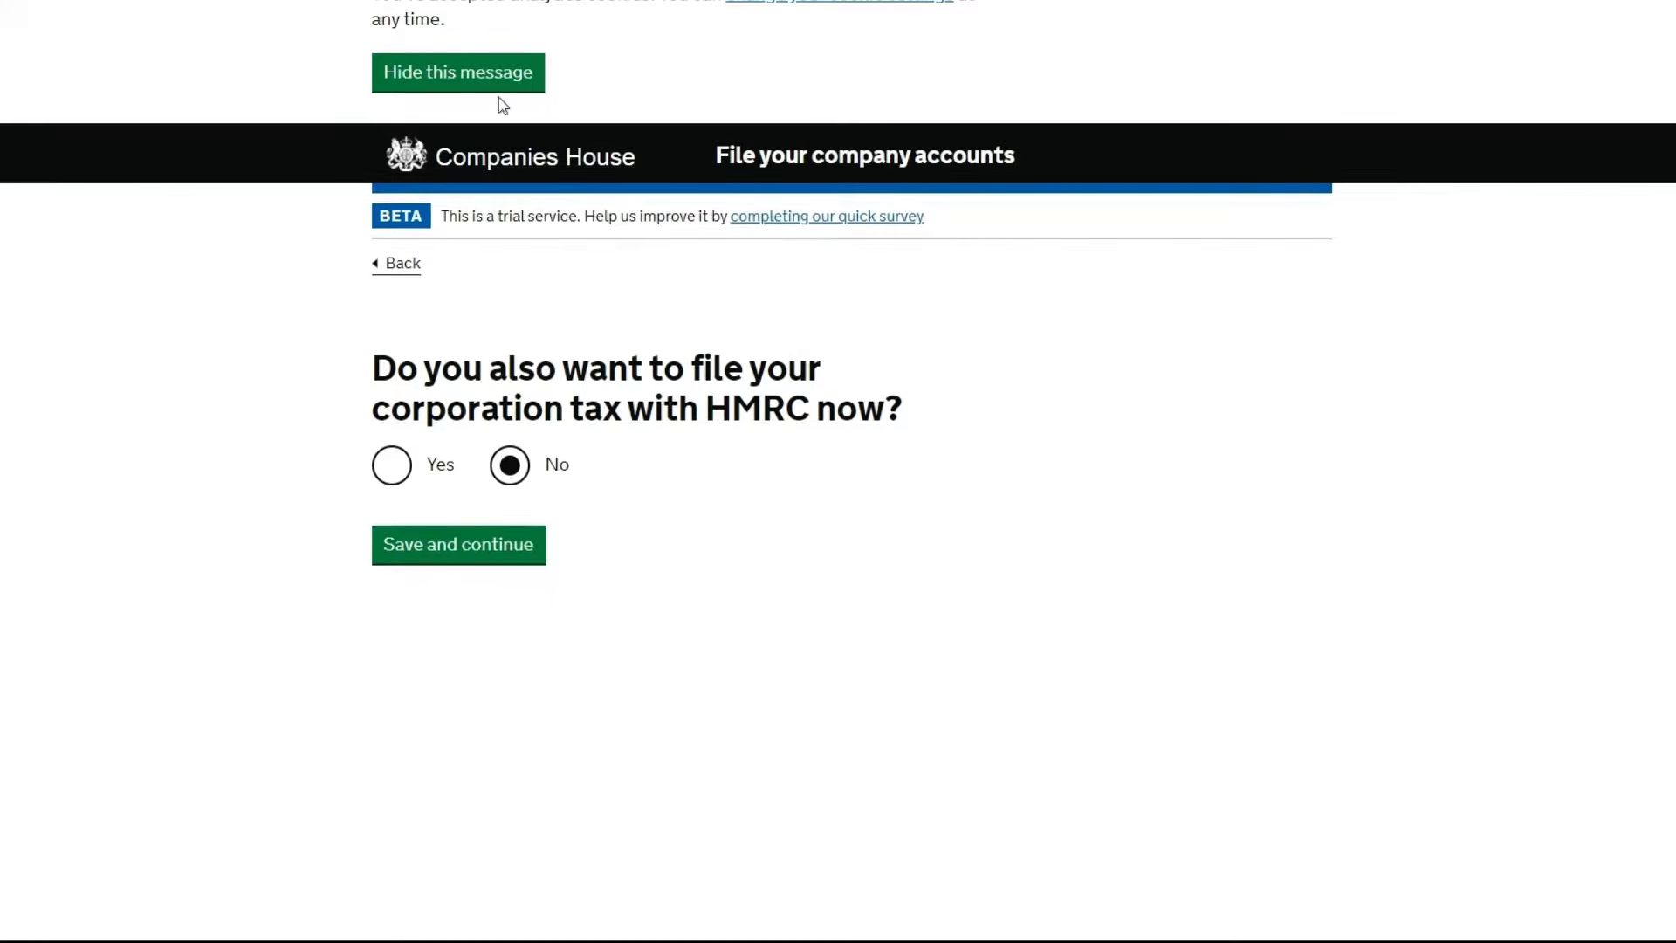
{"action": "left_click", "coordinate": [493, 72]}
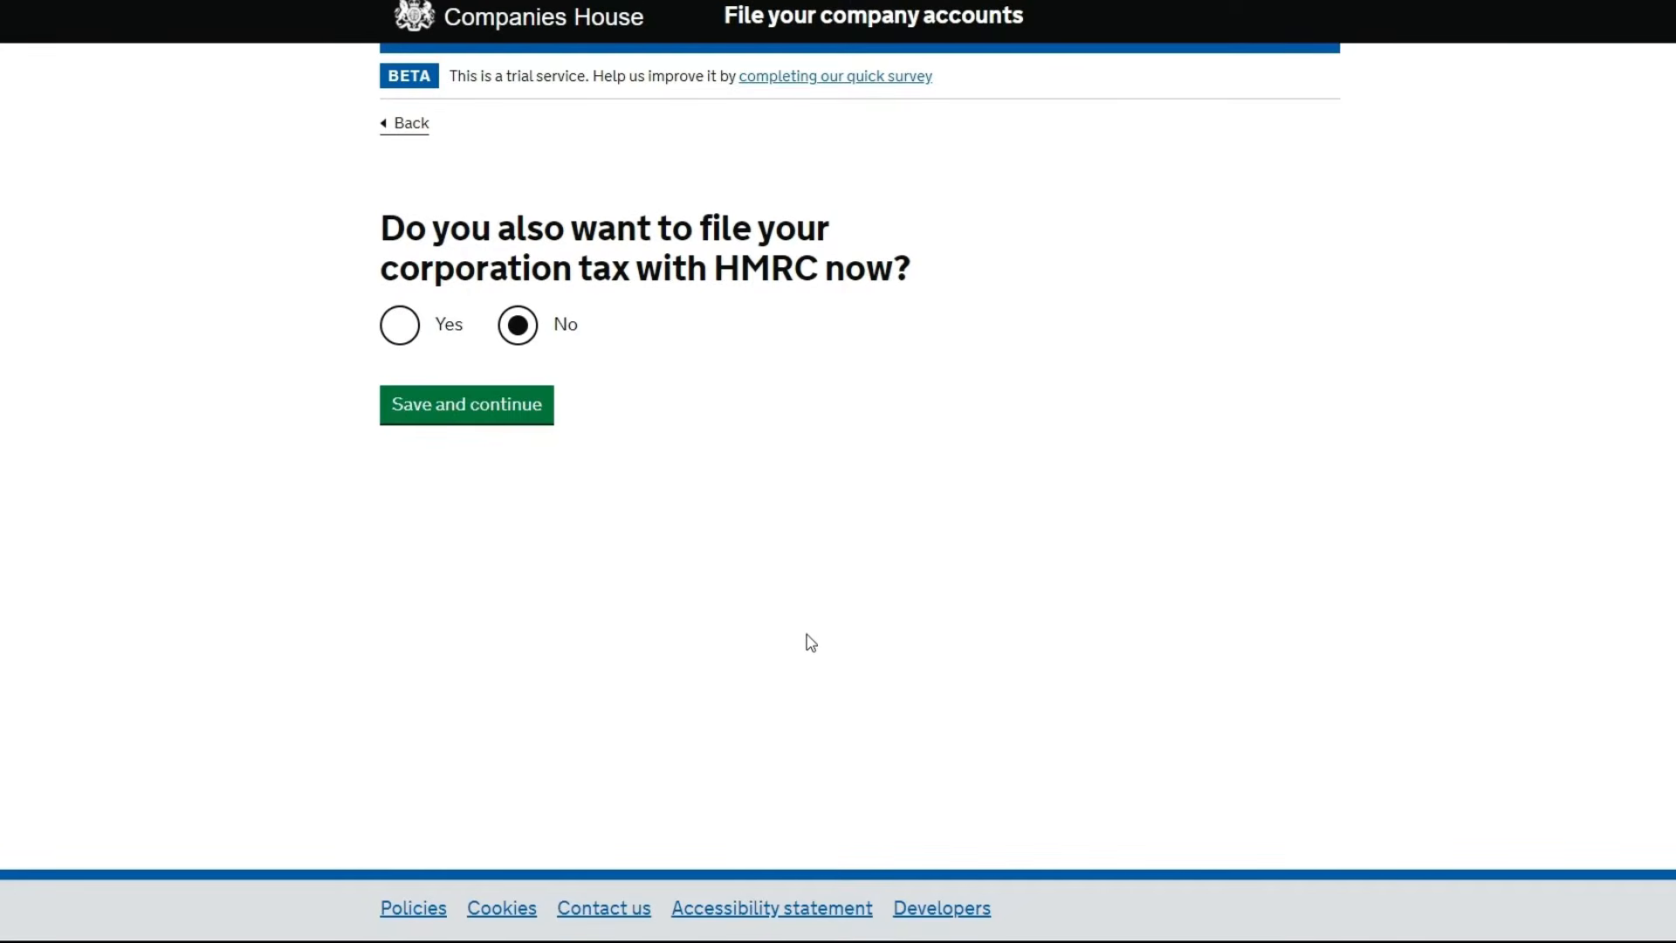
Save the corporation tax answer, pick Micro-entity accounts, and proceed to File micro-entity accounts
{"action": "left_click", "coordinate": [470, 411]}
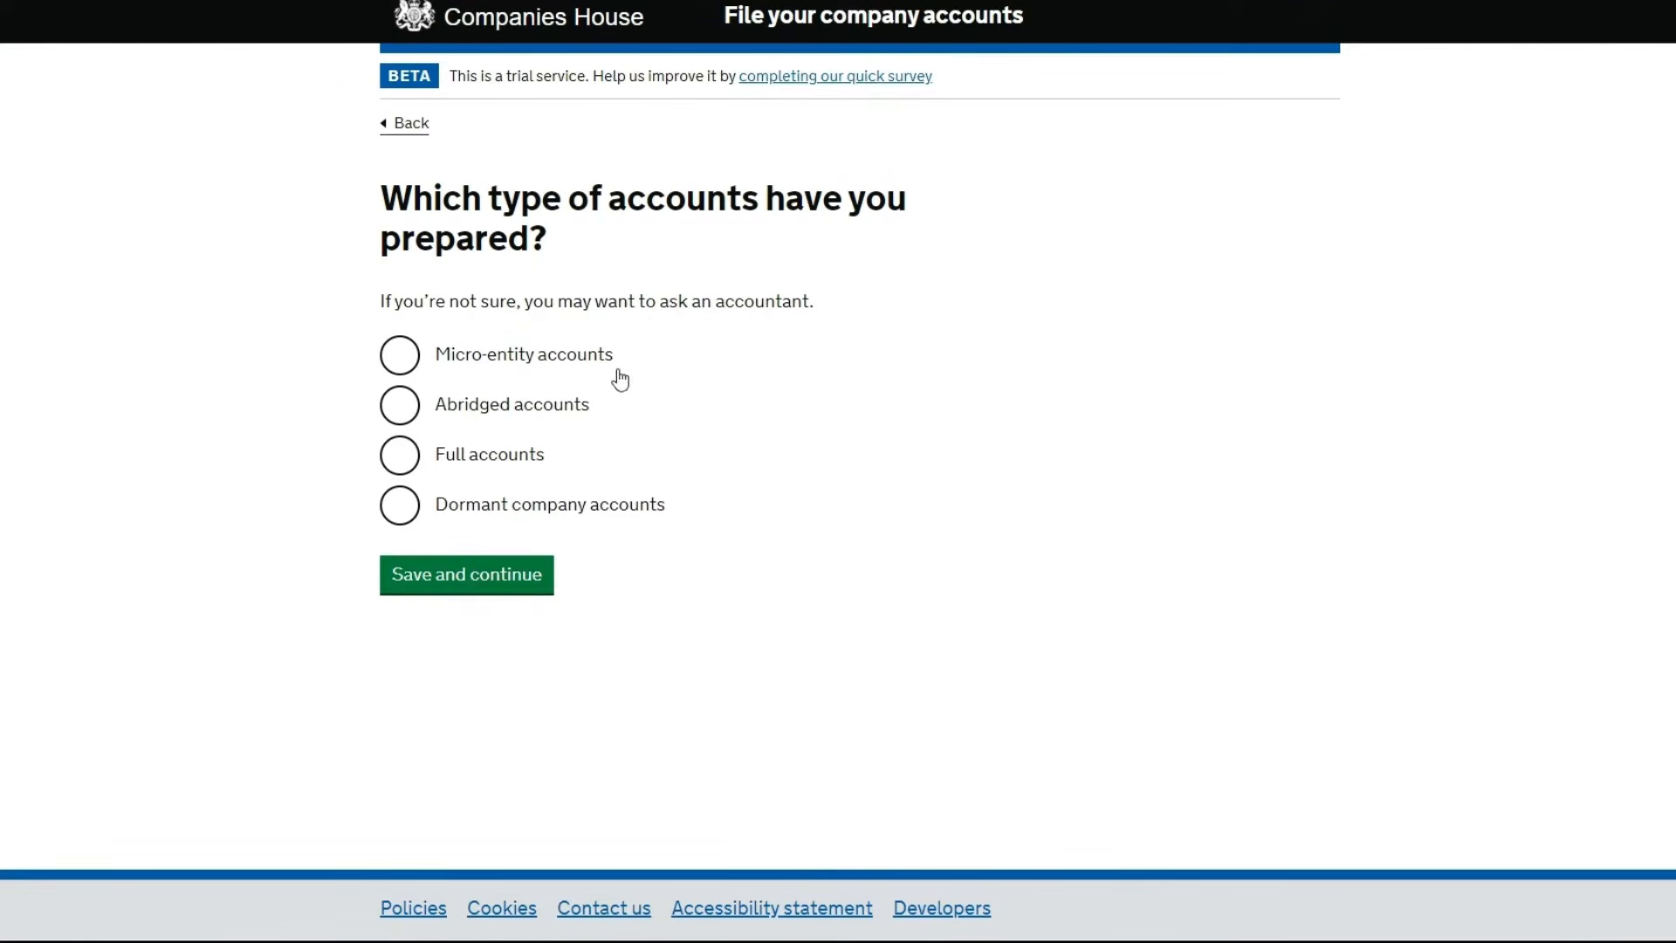
{"action": "left_click", "coordinate": [401, 361]}
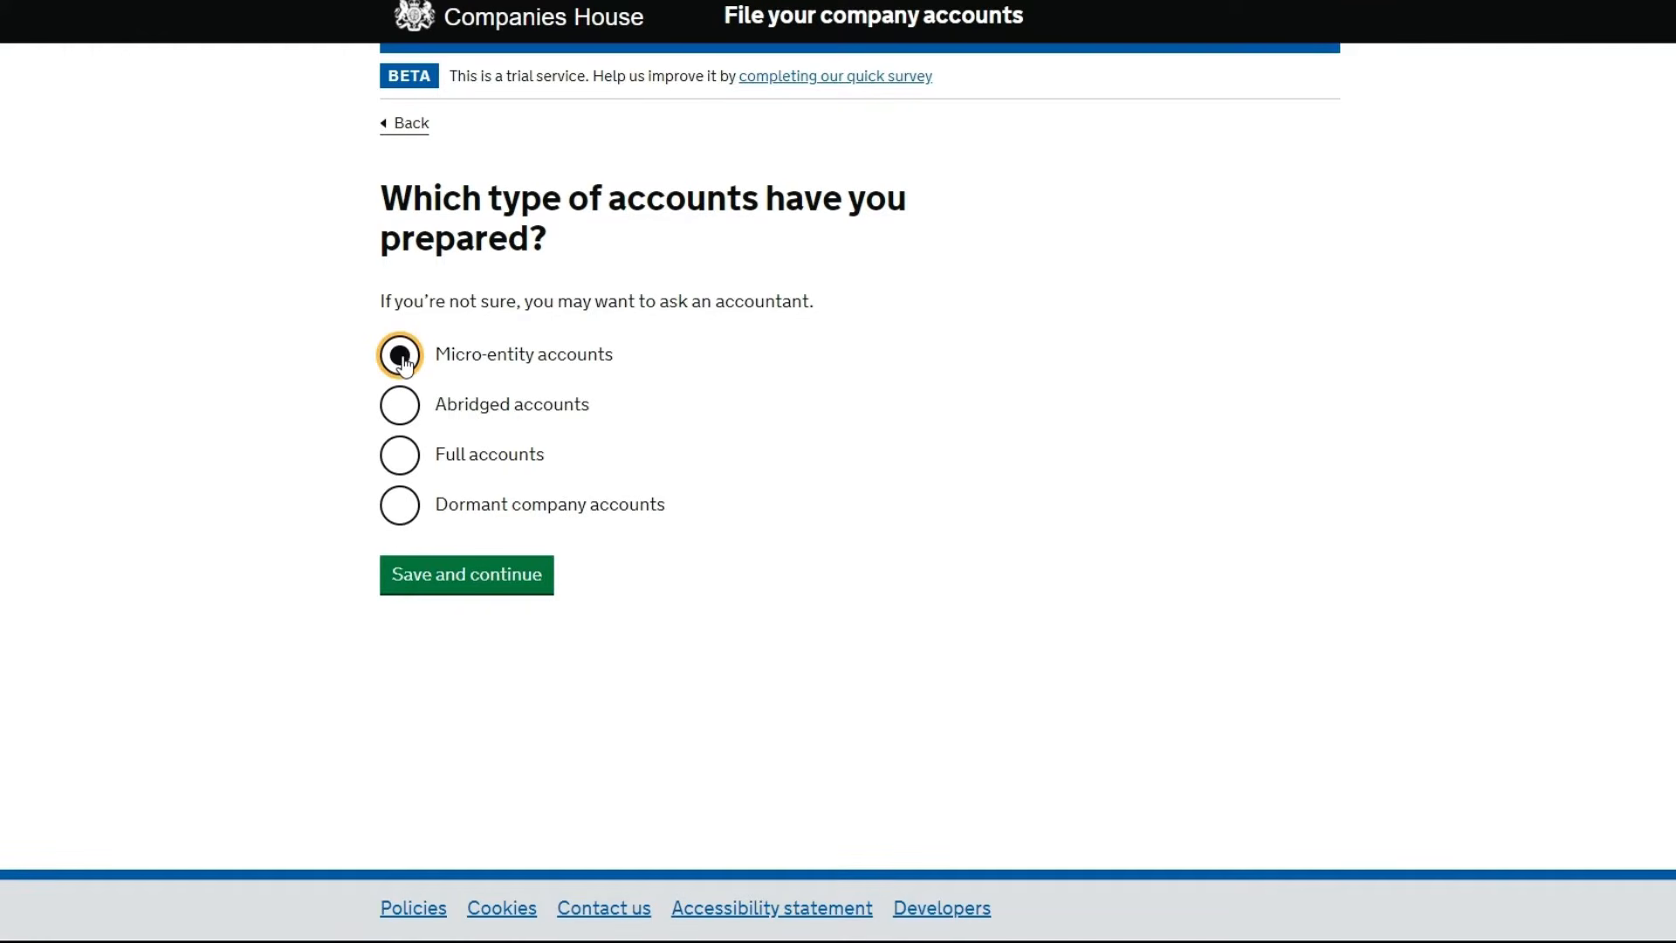
{"action": "left_click", "coordinate": [471, 590]}
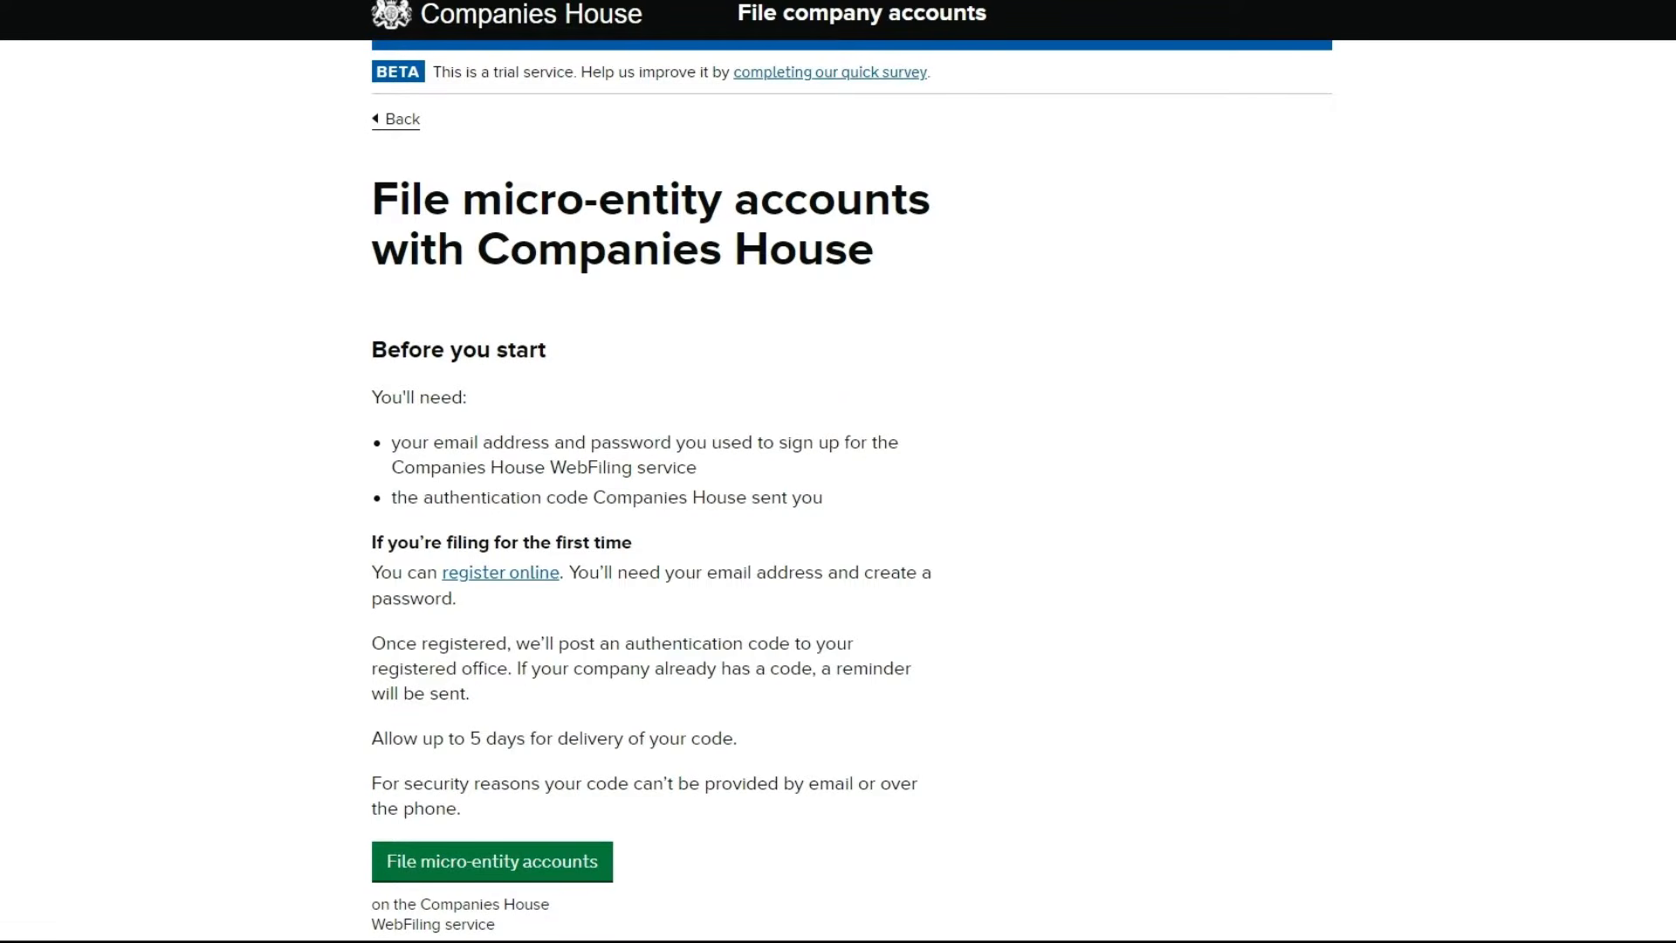
{"action": "scroll", "coordinate": [838, 471], "scroll_direction": "down", "scroll_amount": 2}
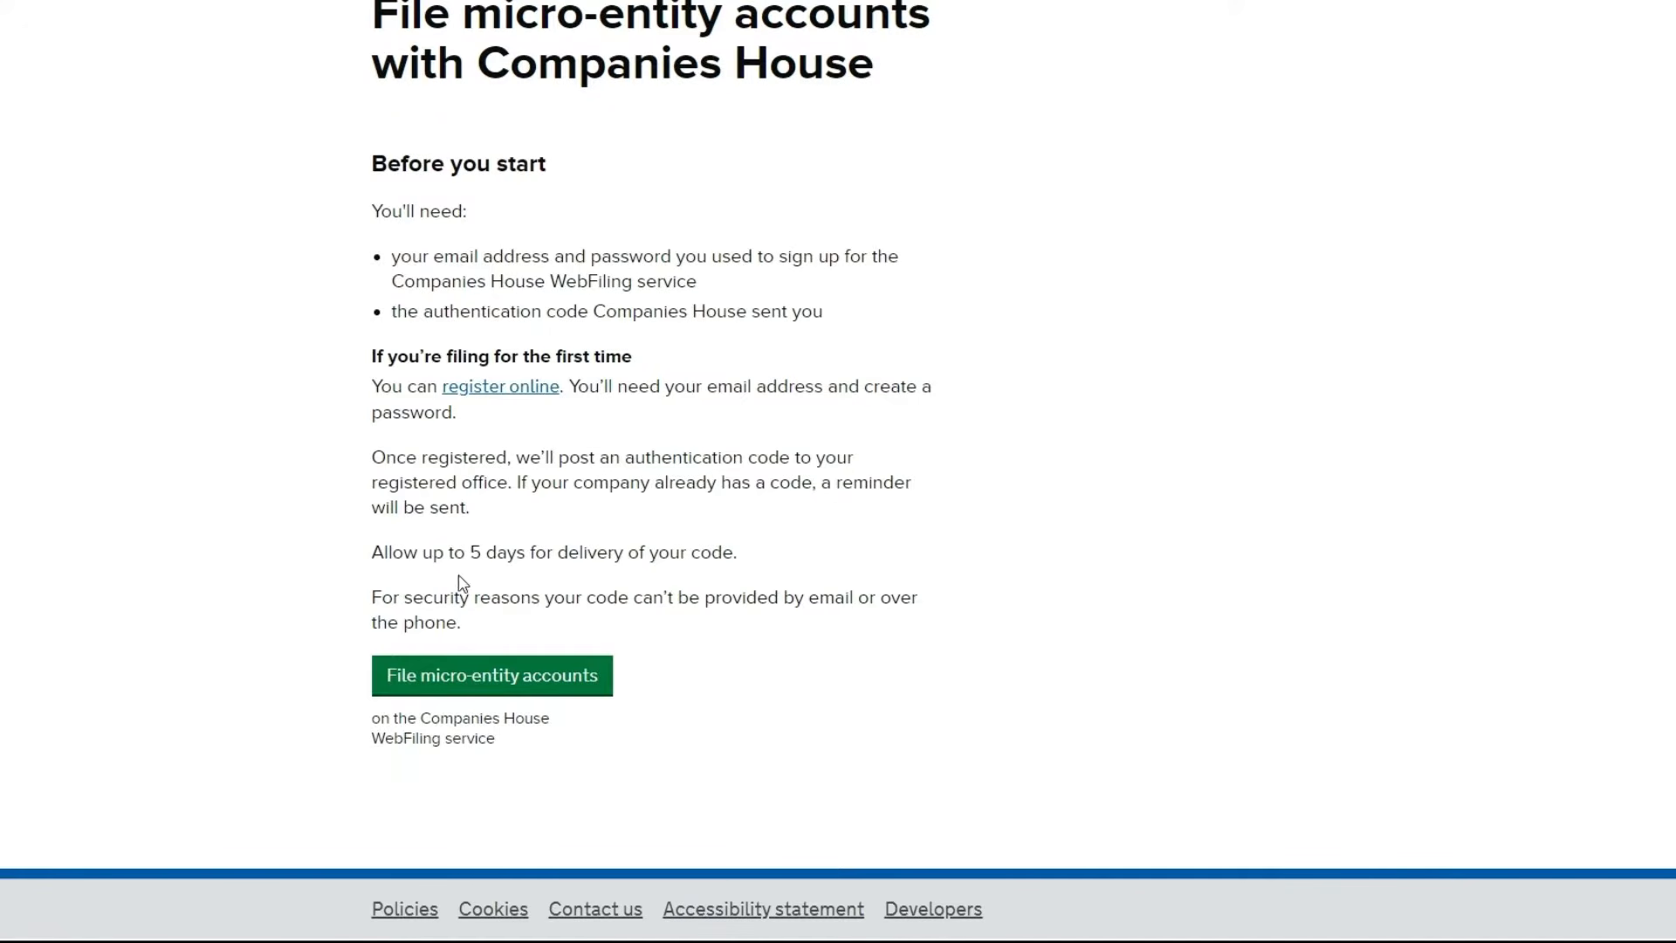
{"action": "left_click", "coordinate": [484, 687]}
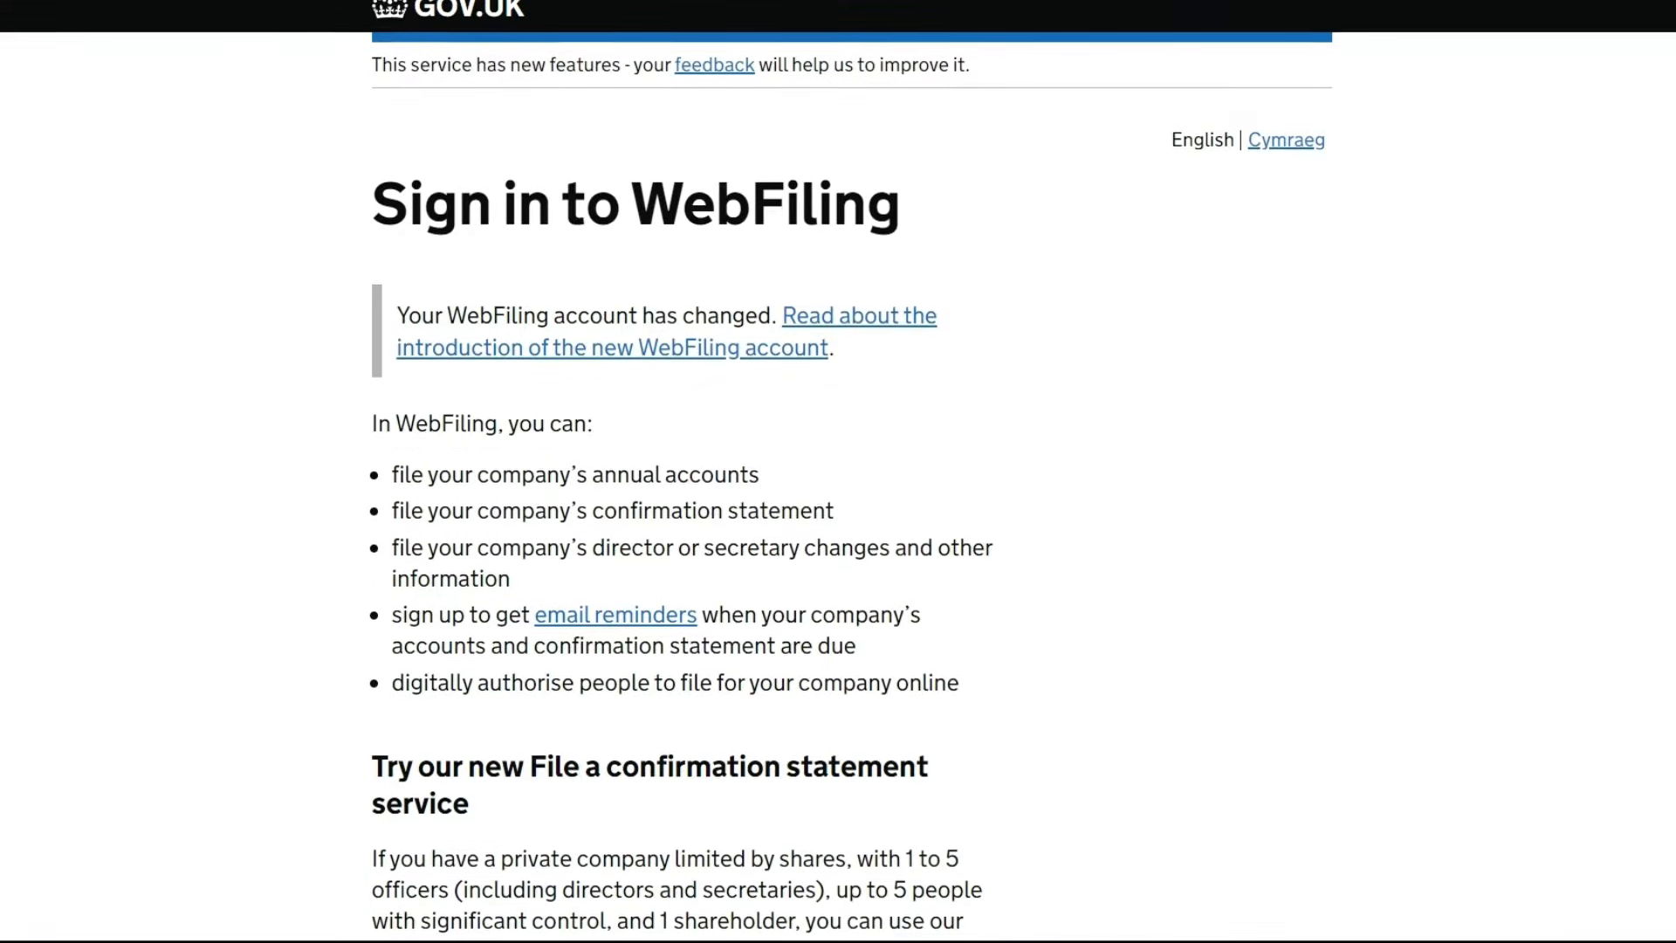
Sign in to WebFiling with the saved account e-mail address and the account password
{"action": "scroll", "coordinate": [1173, 672], "scroll_direction": "down", "scroll_amount": 3}
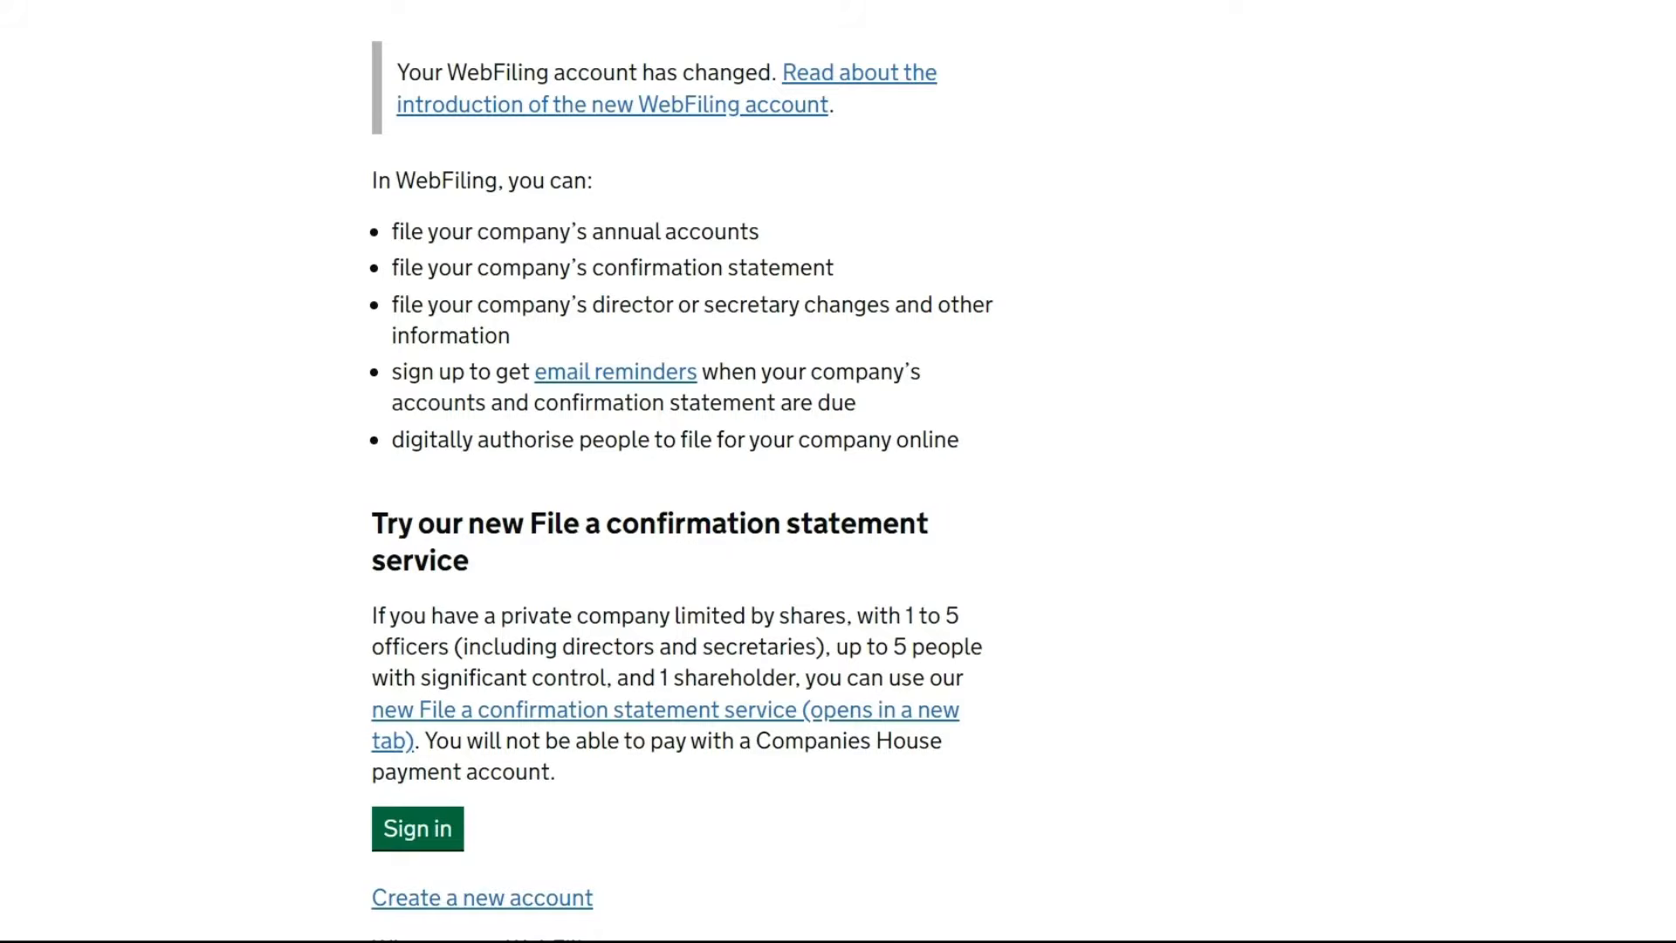
{"action": "scroll", "coordinate": [681, 480], "scroll_direction": "down", "scroll_amount": 1}
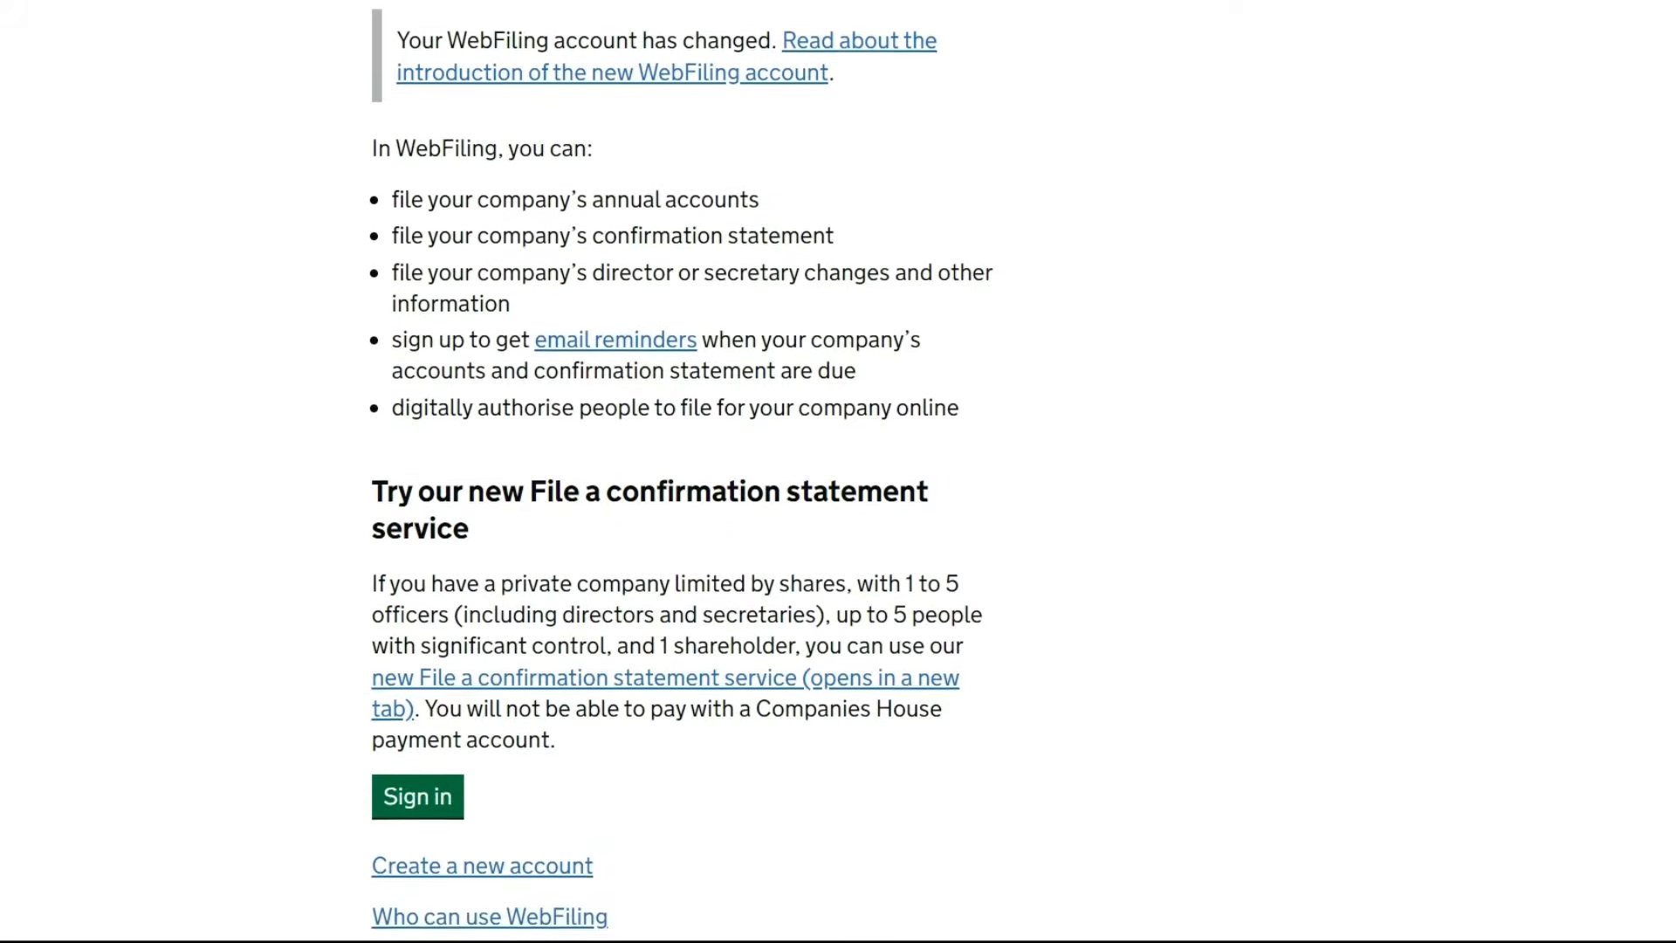
{"action": "scroll", "coordinate": [681, 471], "scroll_direction": "down", "scroll_amount": 2}
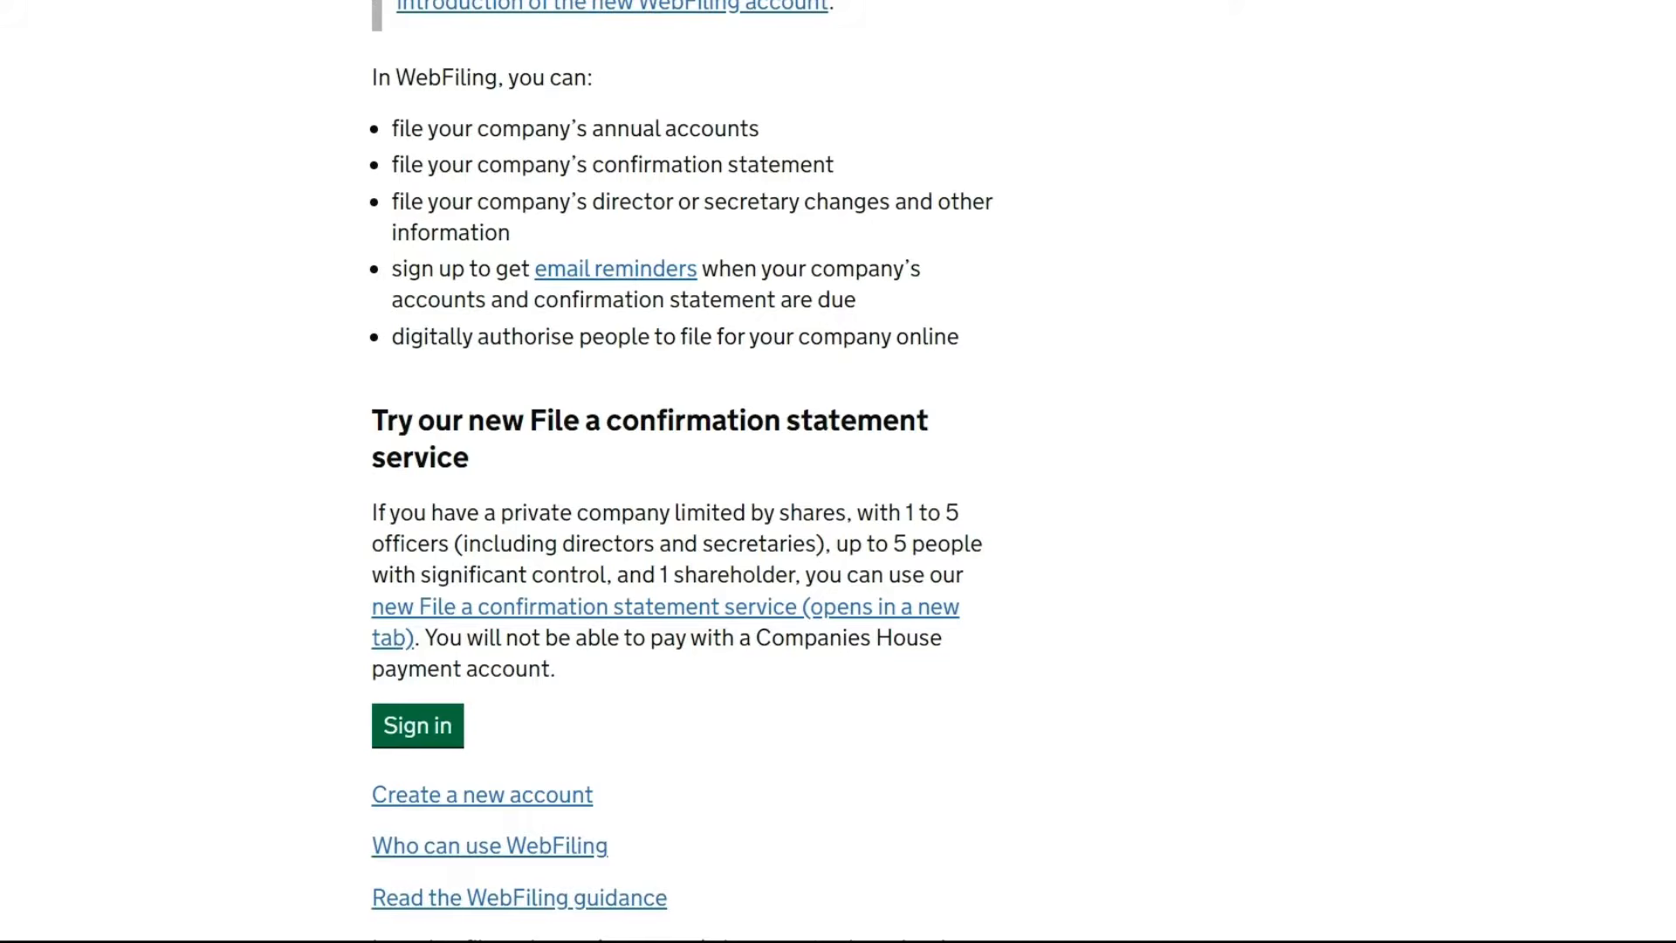
{"action": "scroll", "coordinate": [681, 472], "scroll_direction": "up", "scroll_amount": 7}
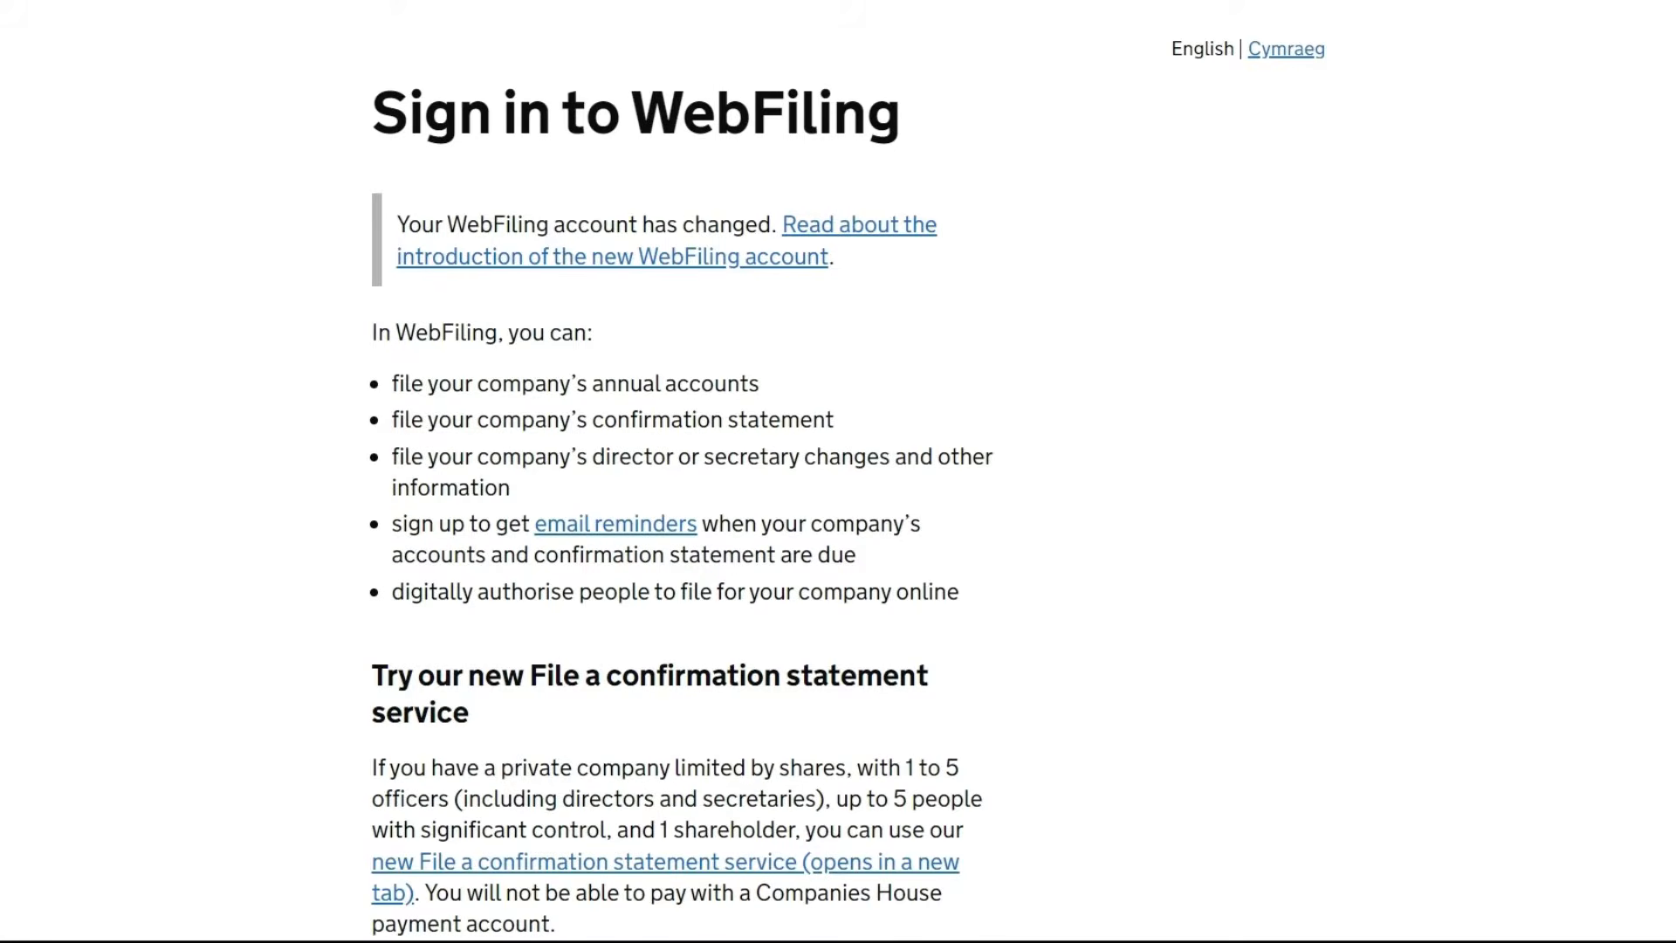
{"action": "scroll", "coordinate": [681, 471], "scroll_direction": "down", "scroll_amount": 5}
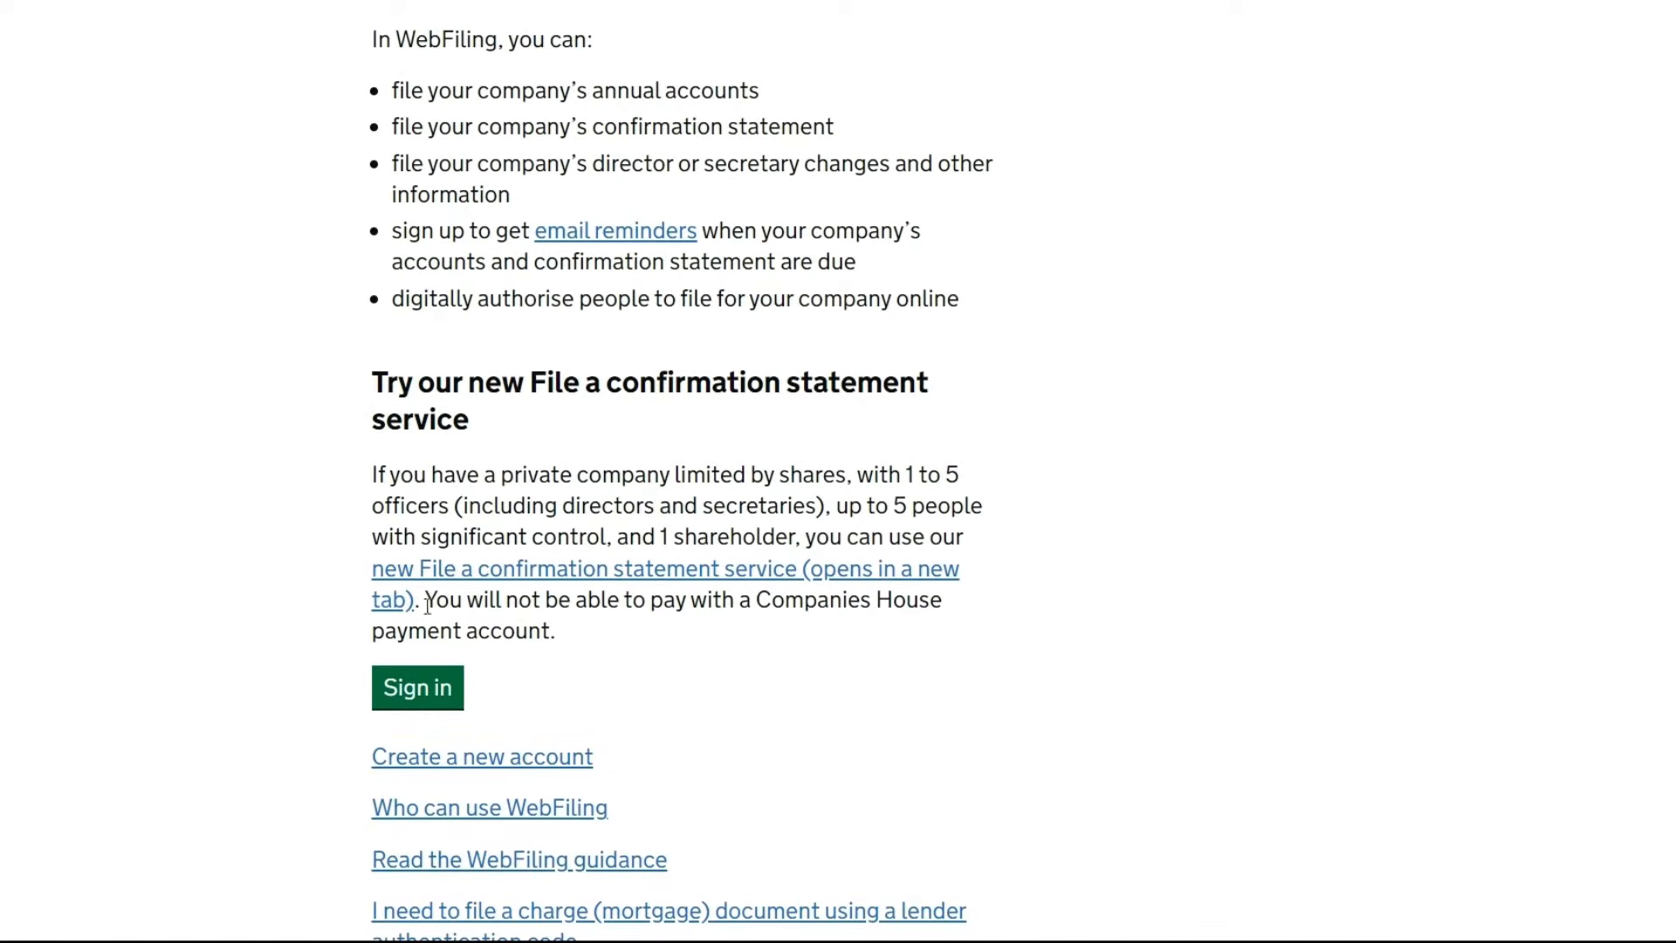
{"action": "left_click", "coordinate": [434, 701]}
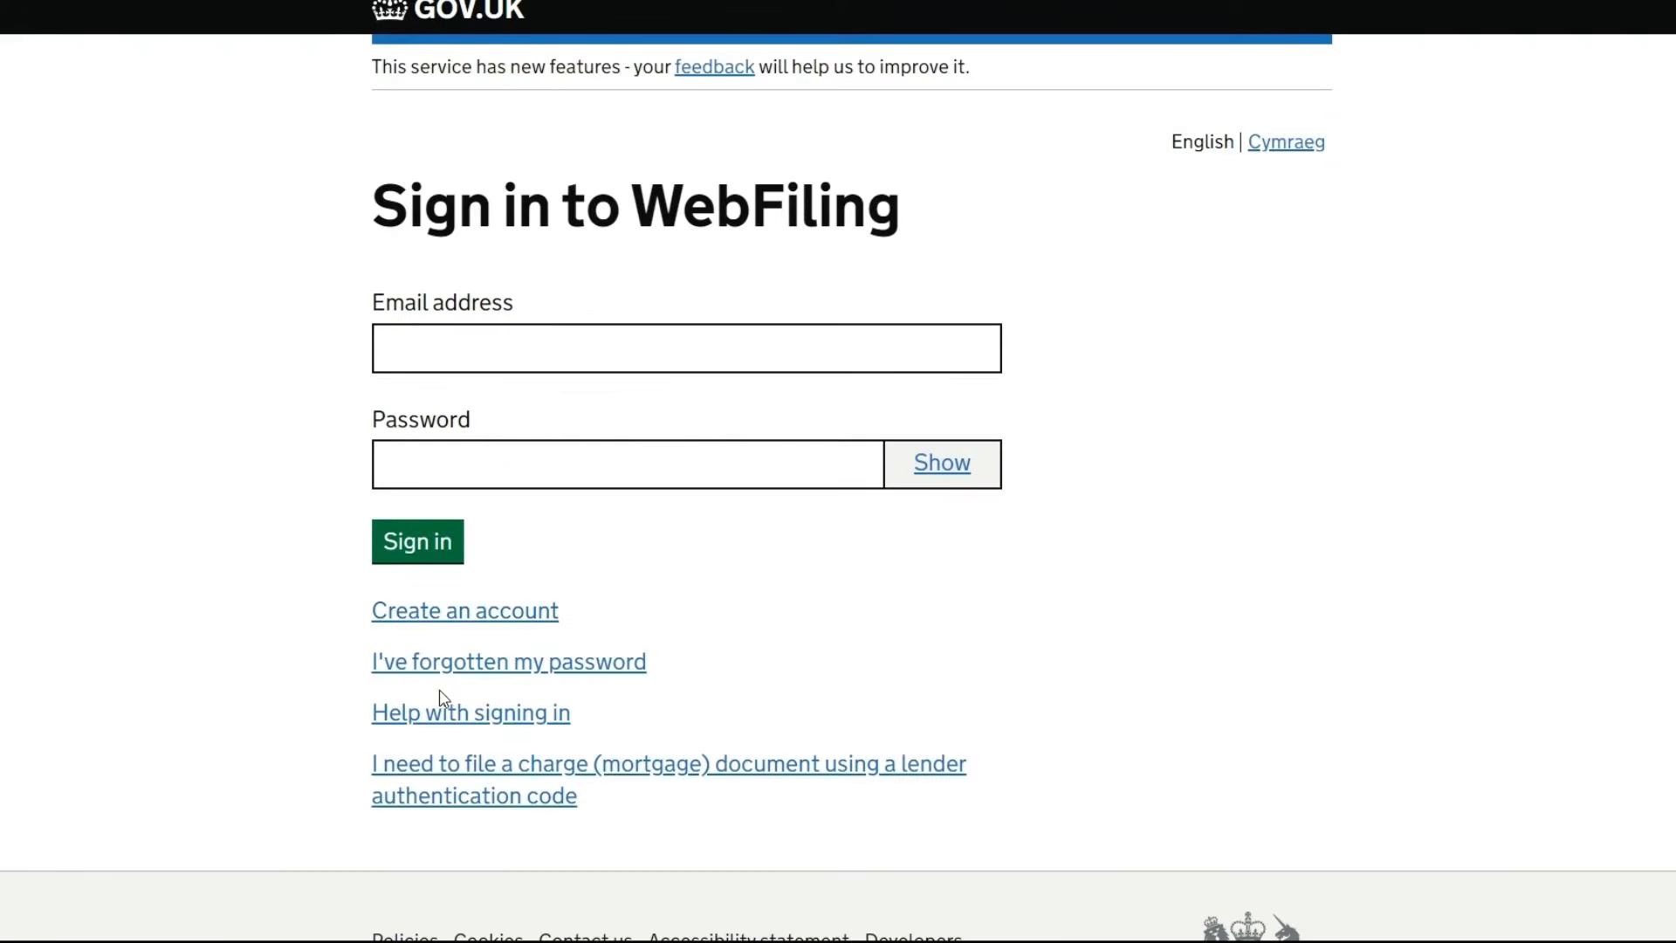
{"action": "left_click", "coordinate": [519, 353]}
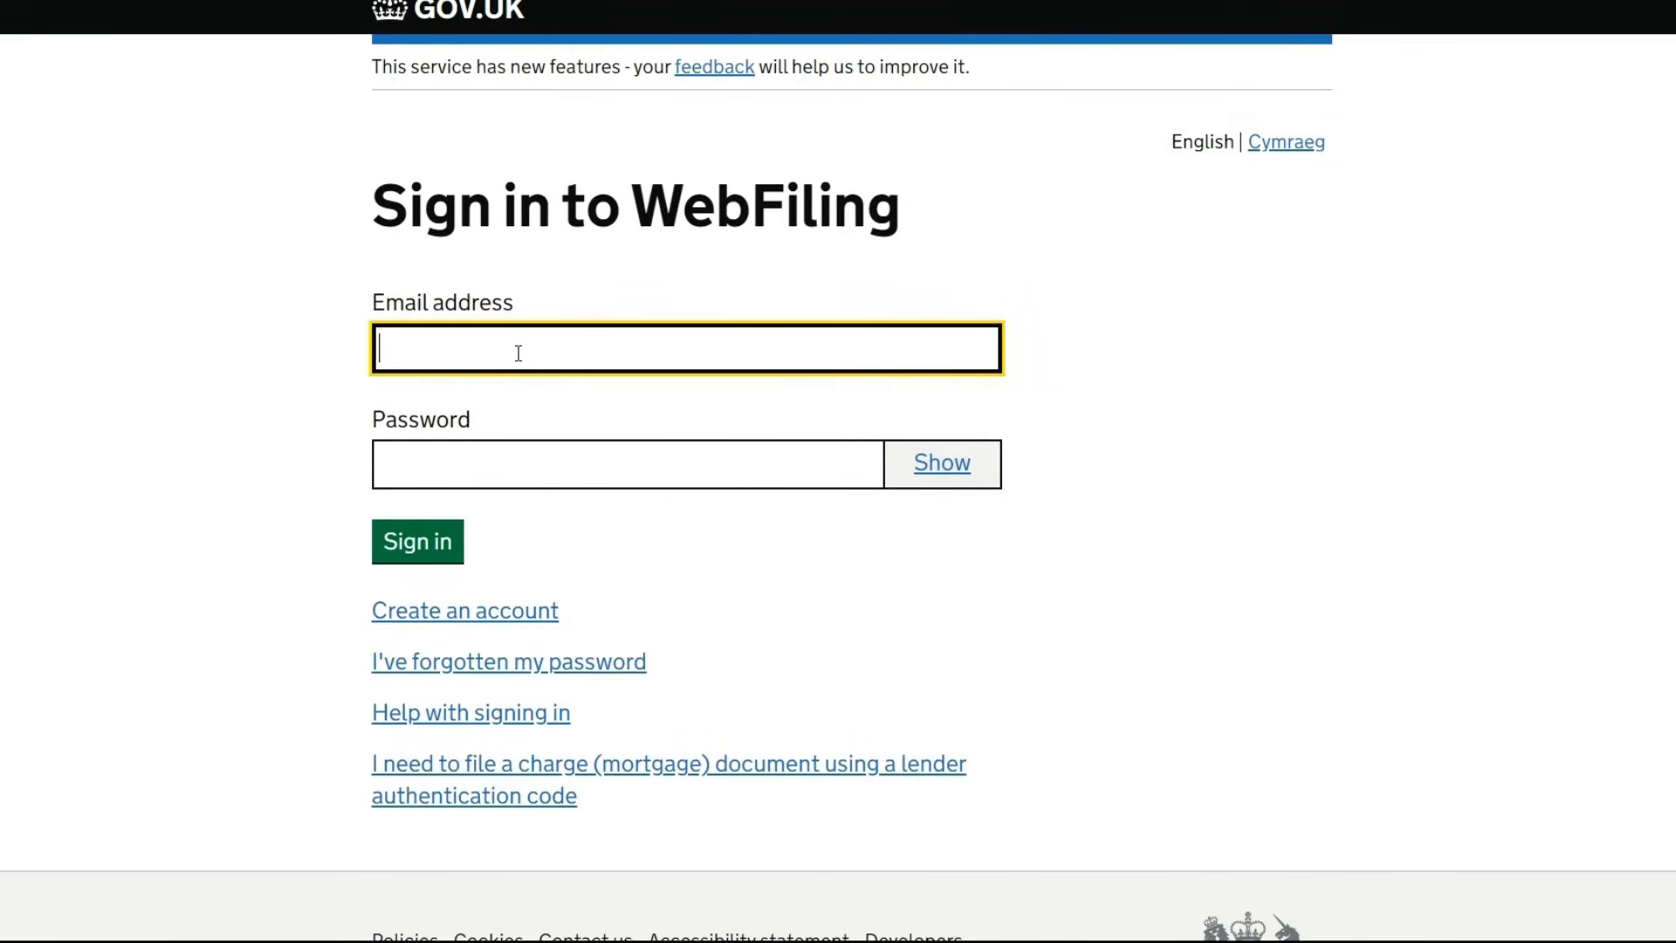
{"action": "left_click", "coordinate": [574, 406]}
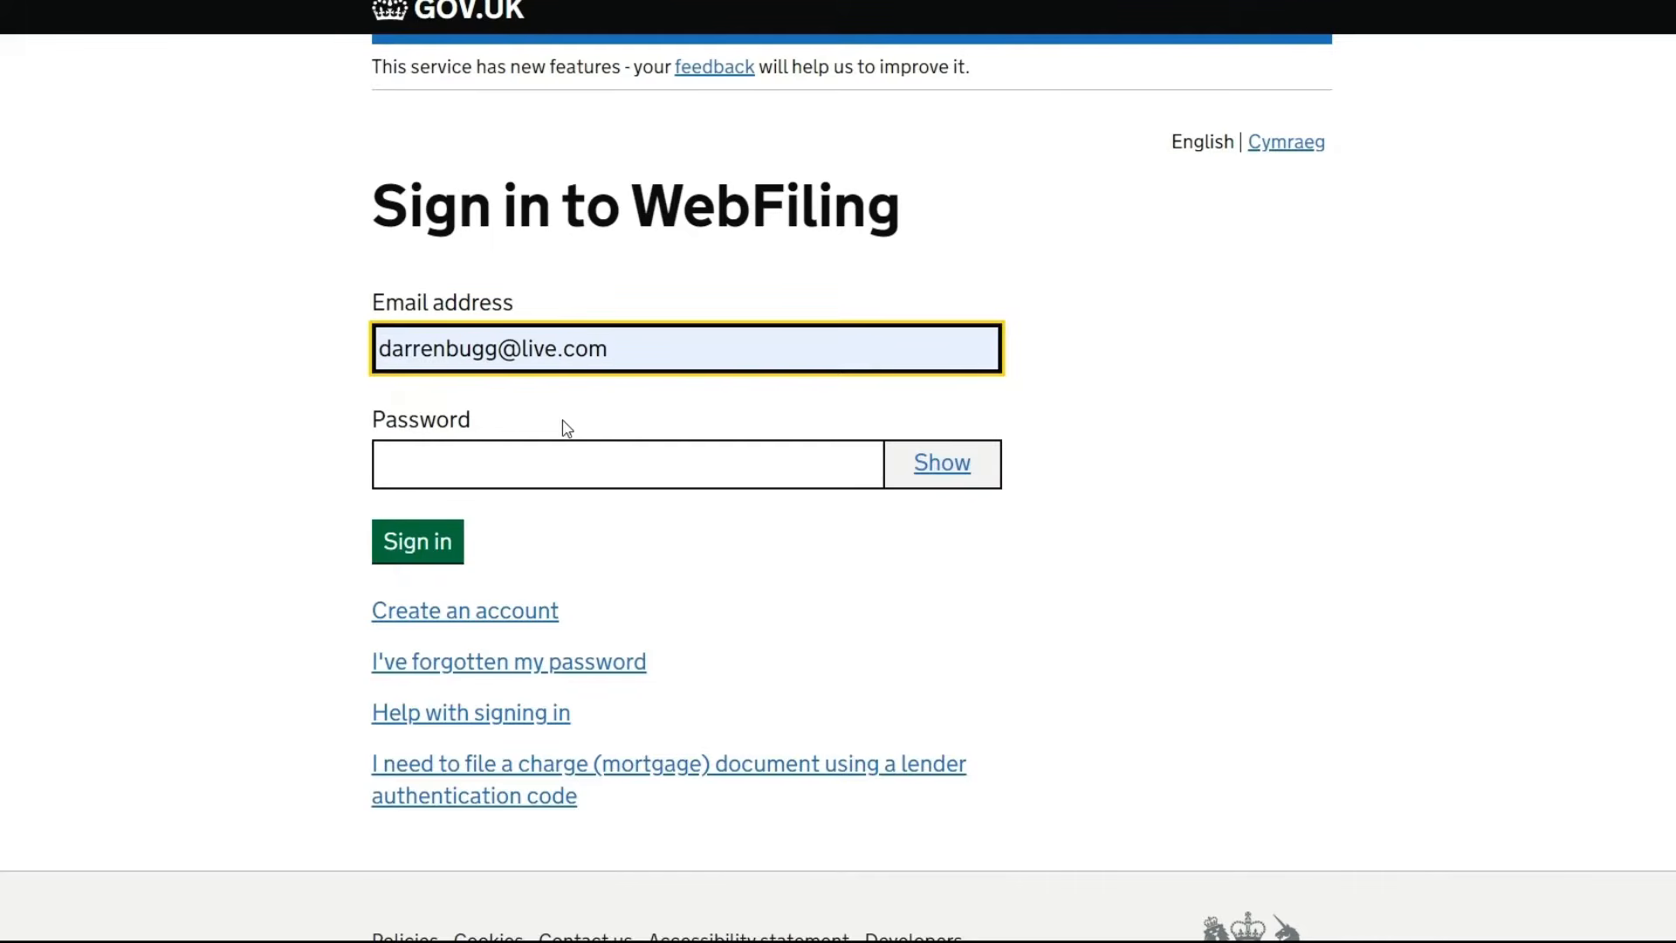
{"action": "left_click", "coordinate": [552, 463]}
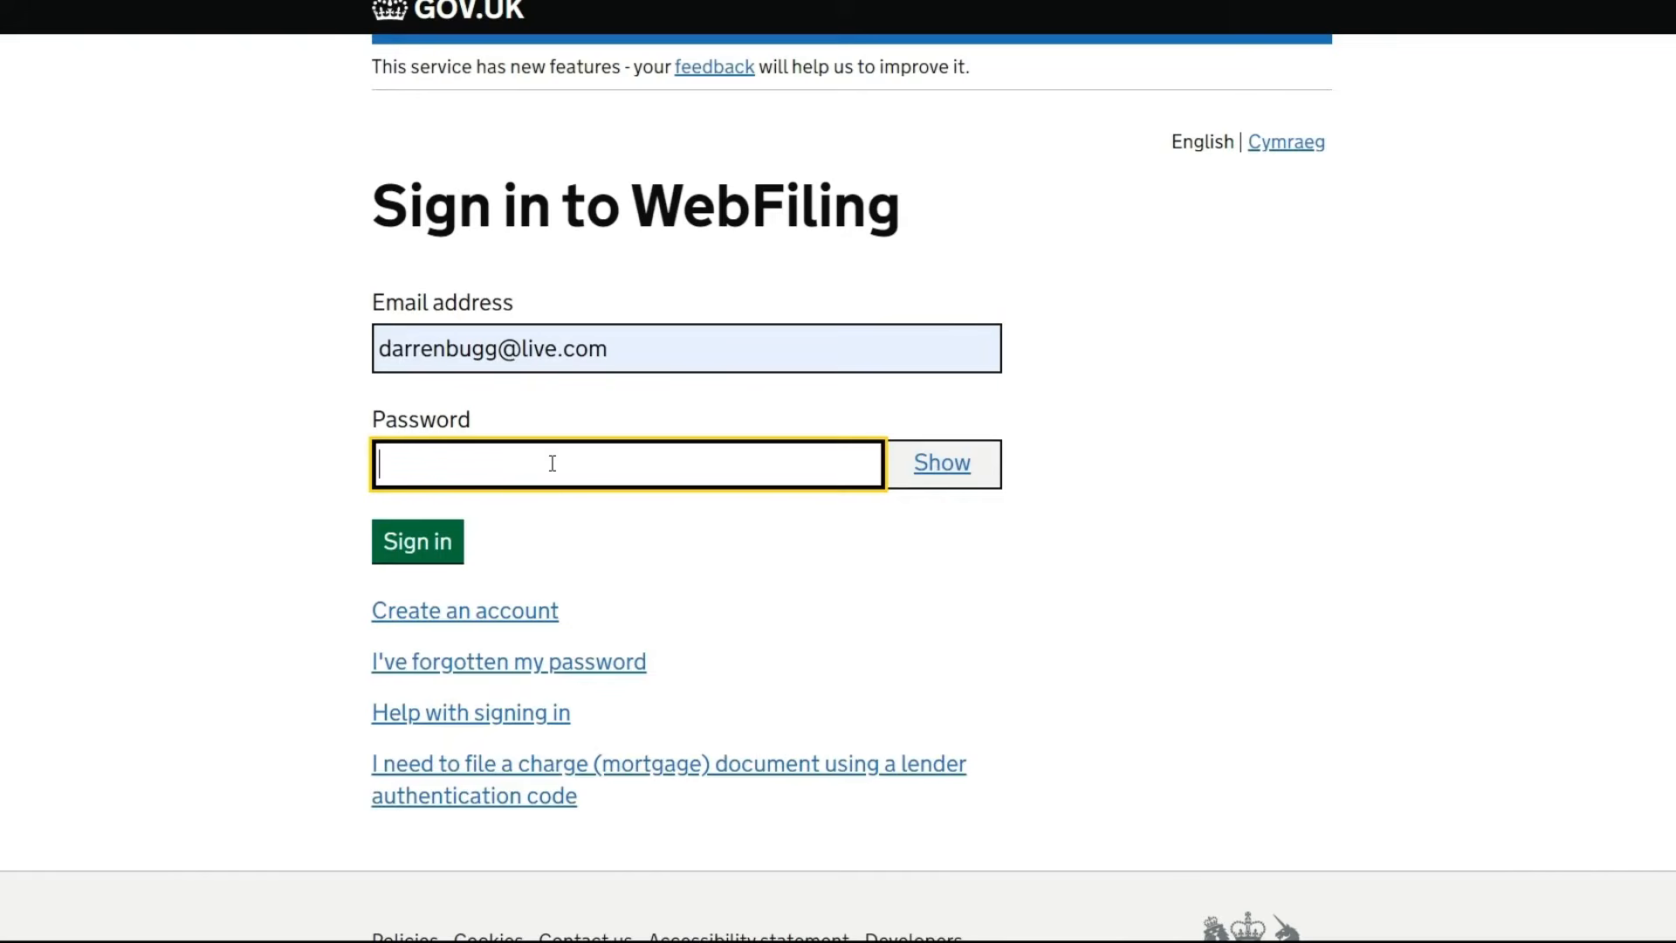
{"action": "type", "text": "•••••••••"}
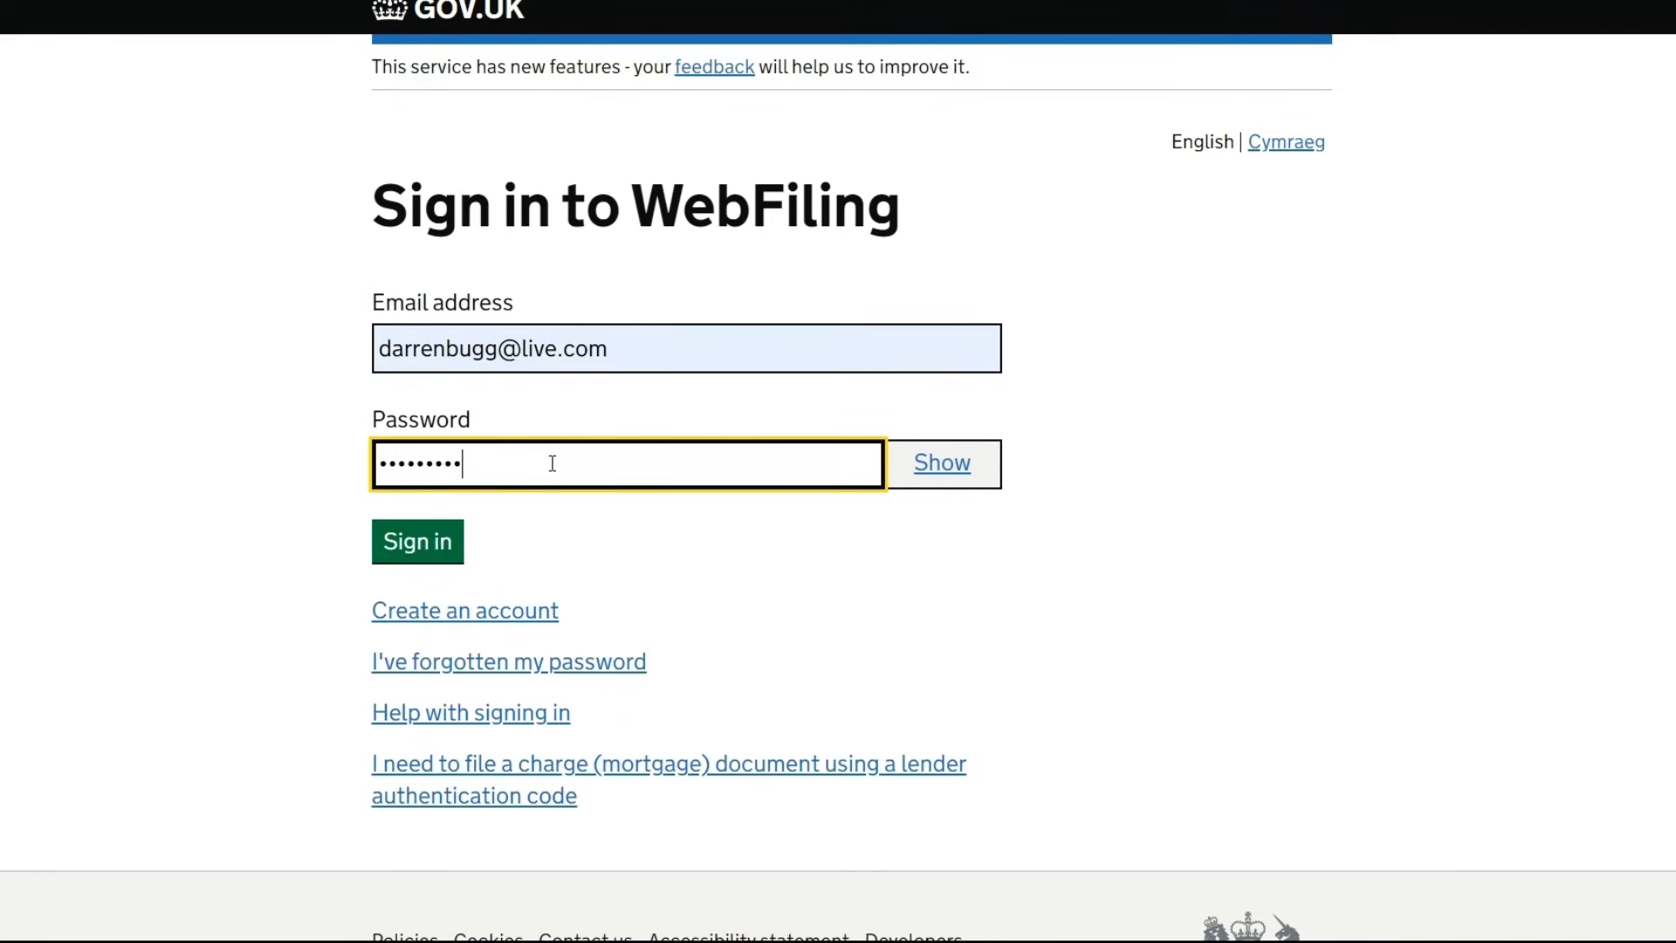
{"action": "left_click", "coordinate": [384, 543]}
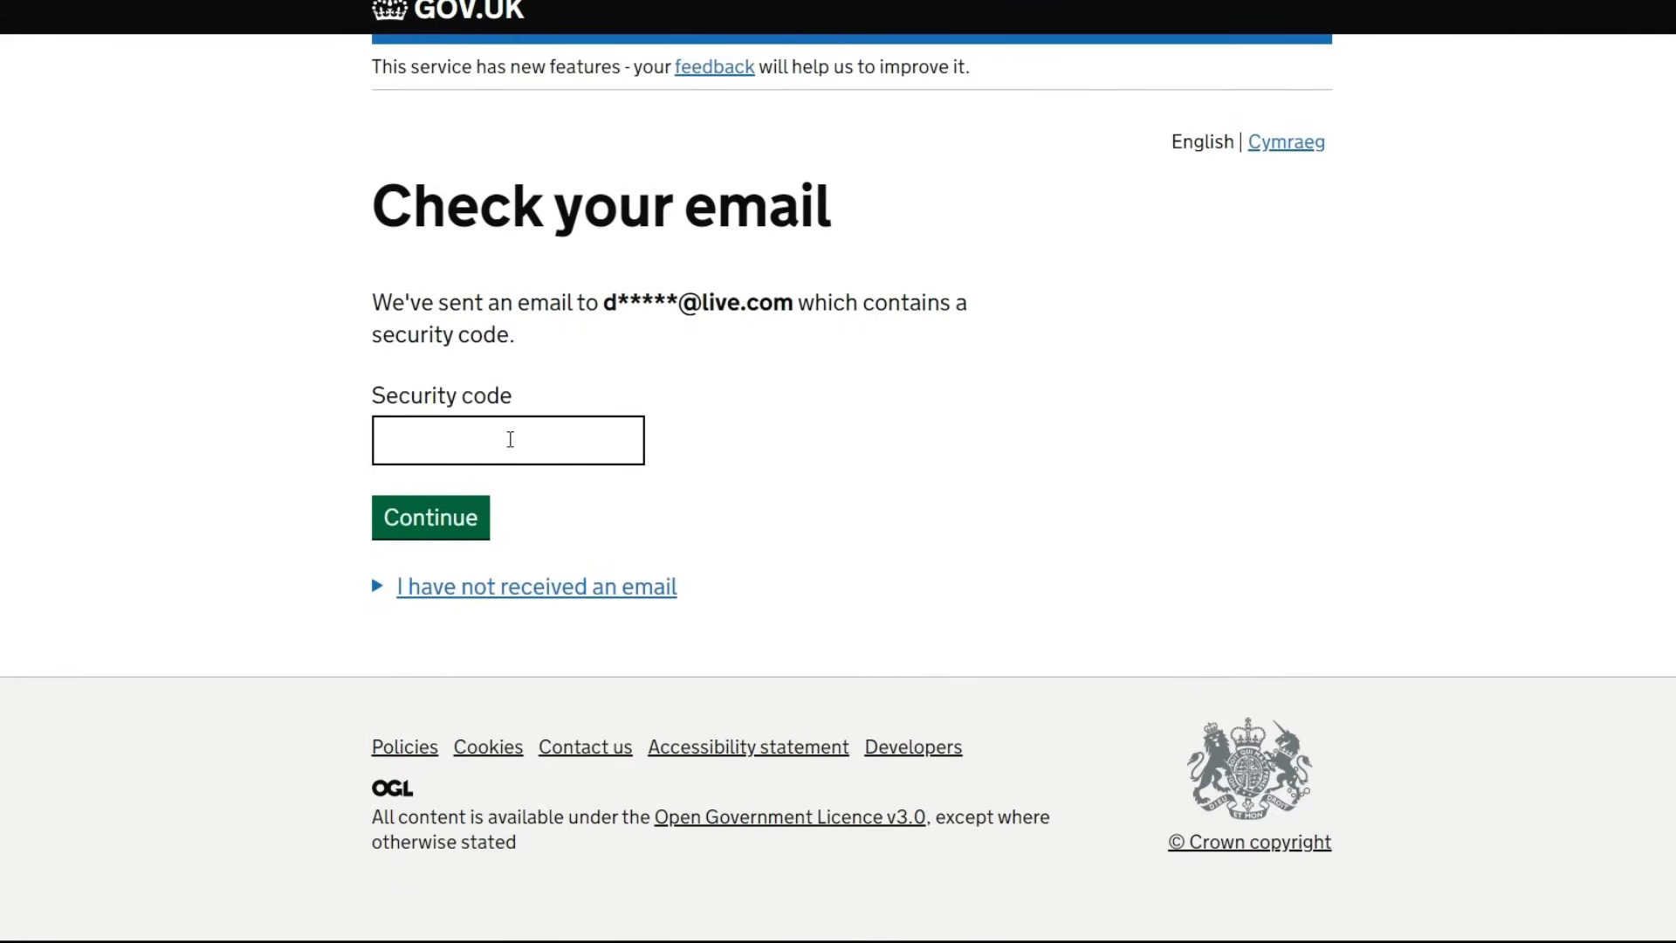
Paste and submit the security code sent by e-mail
{"action": "left_click", "coordinate": [510, 439]}
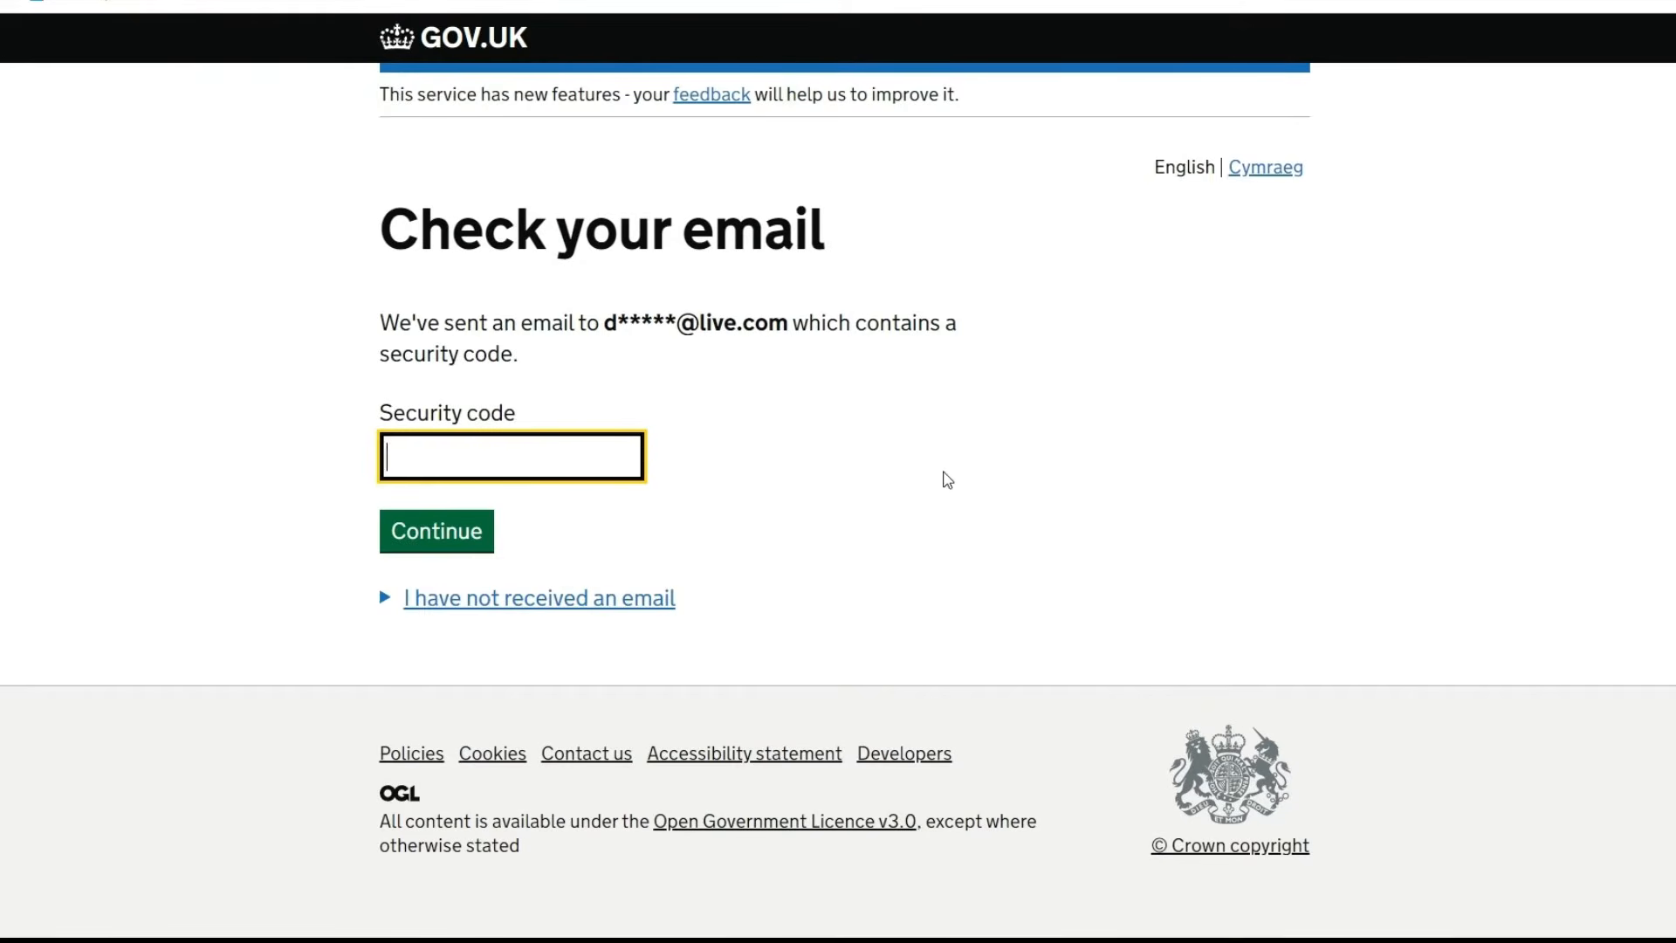
{"action": "key", "text": "ctrl+v"}
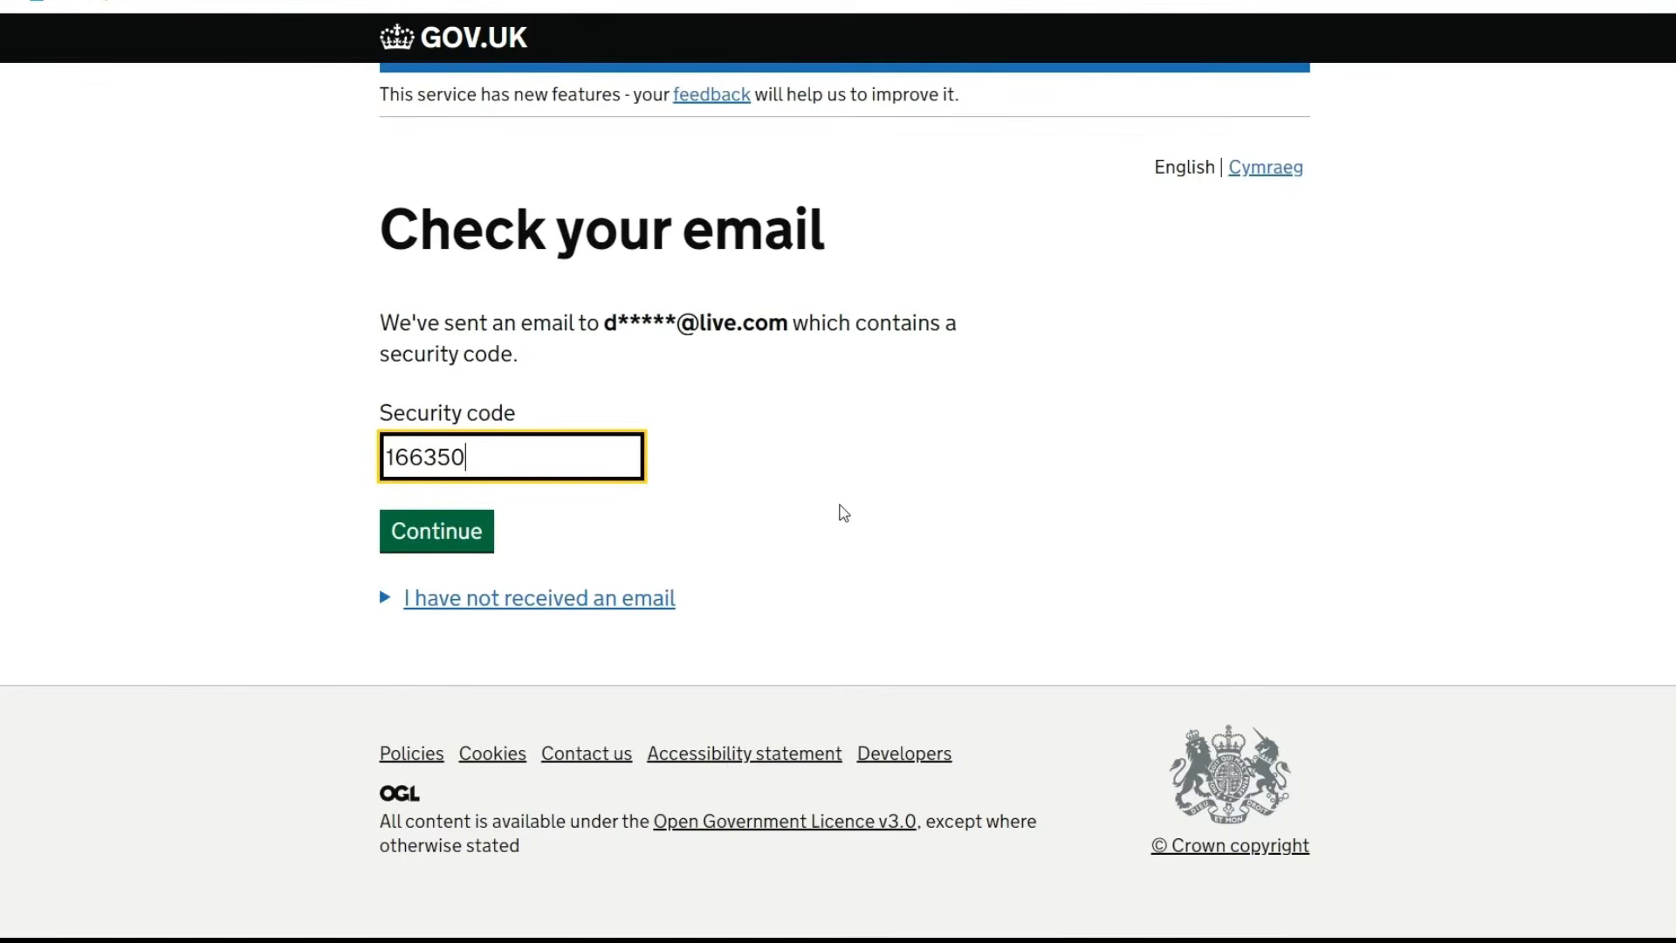
{"action": "left_click", "coordinate": [457, 536]}
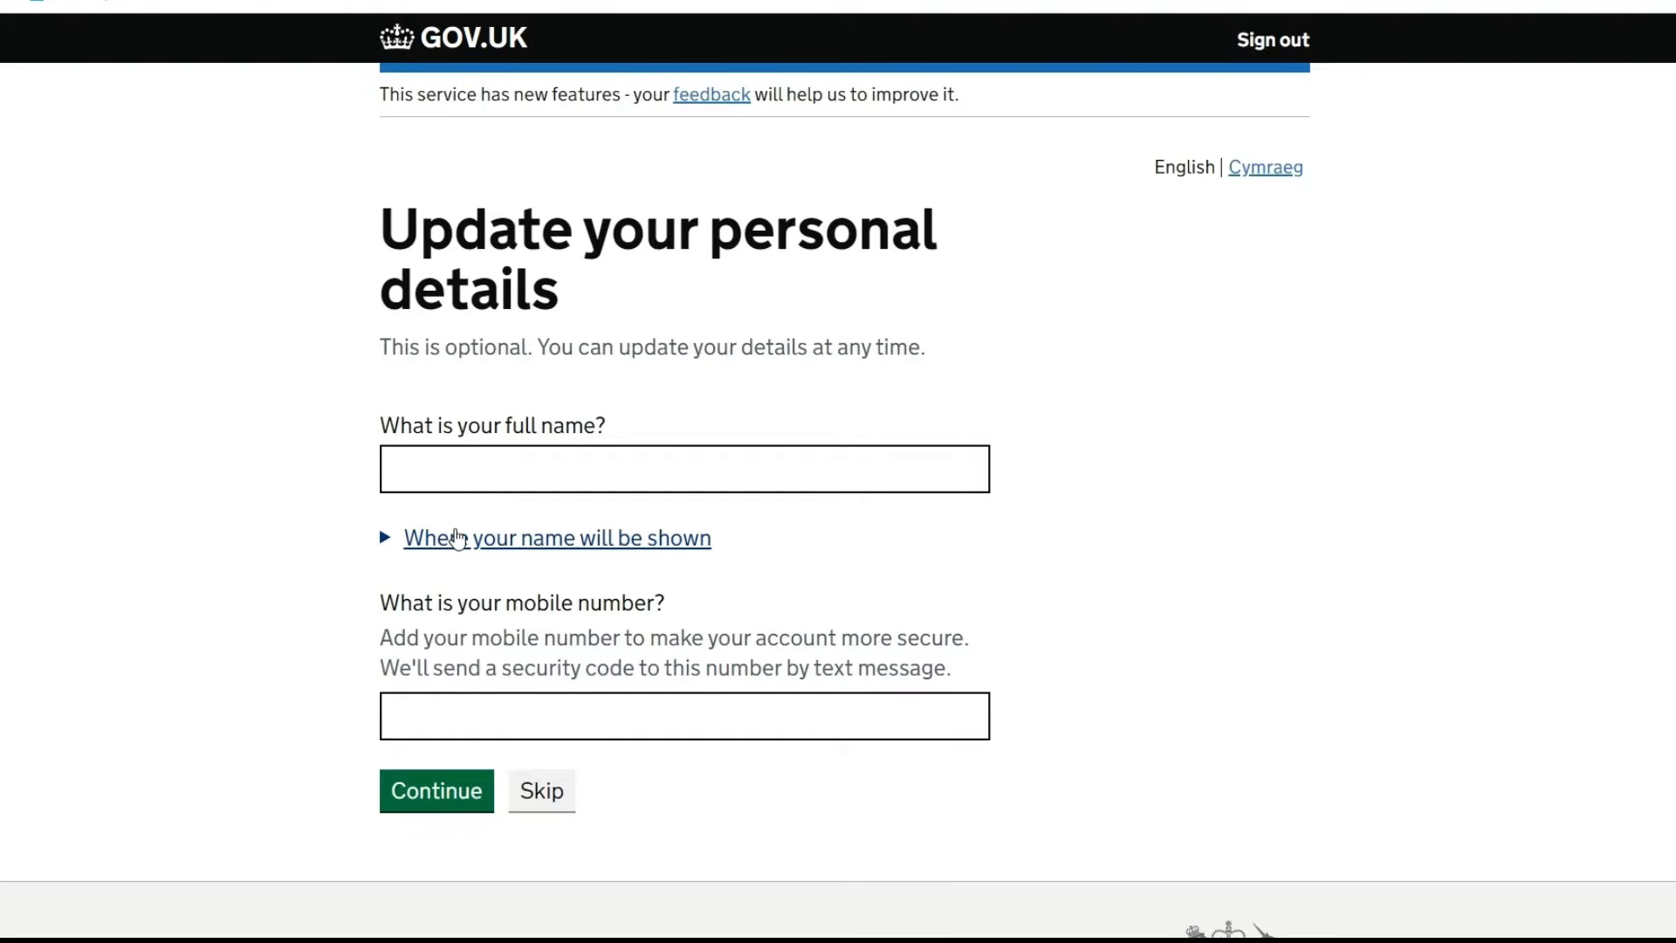
Enter and then clear the full name, then skip the optional Update your personal details page
{"action": "left_click", "coordinate": [504, 475]}
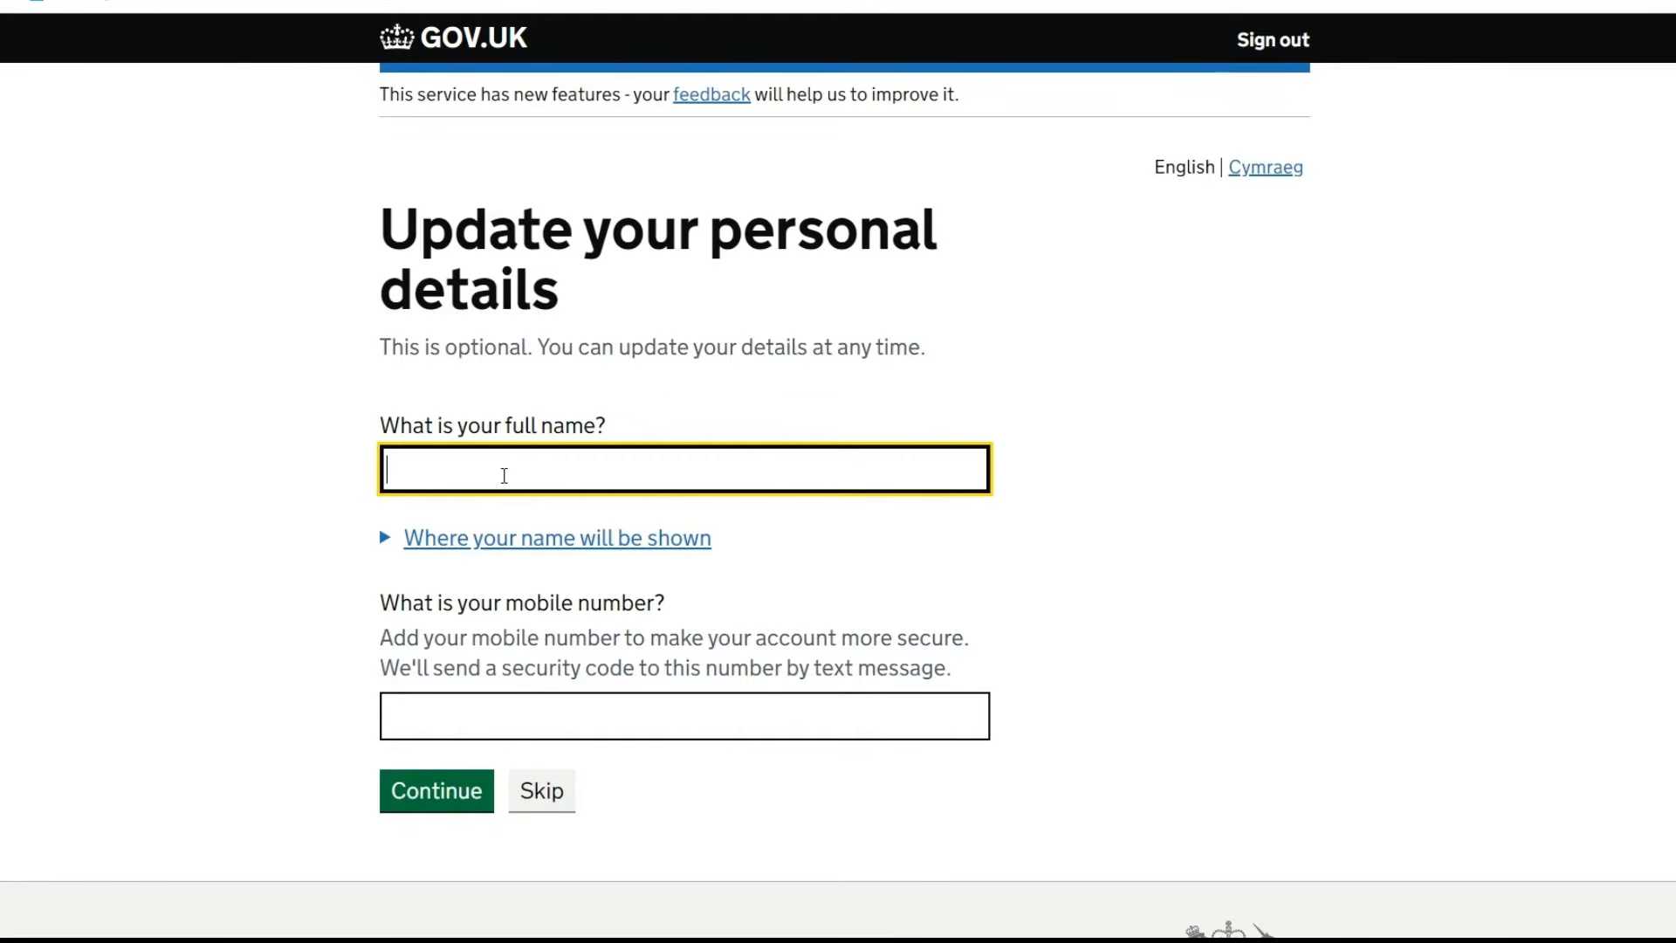
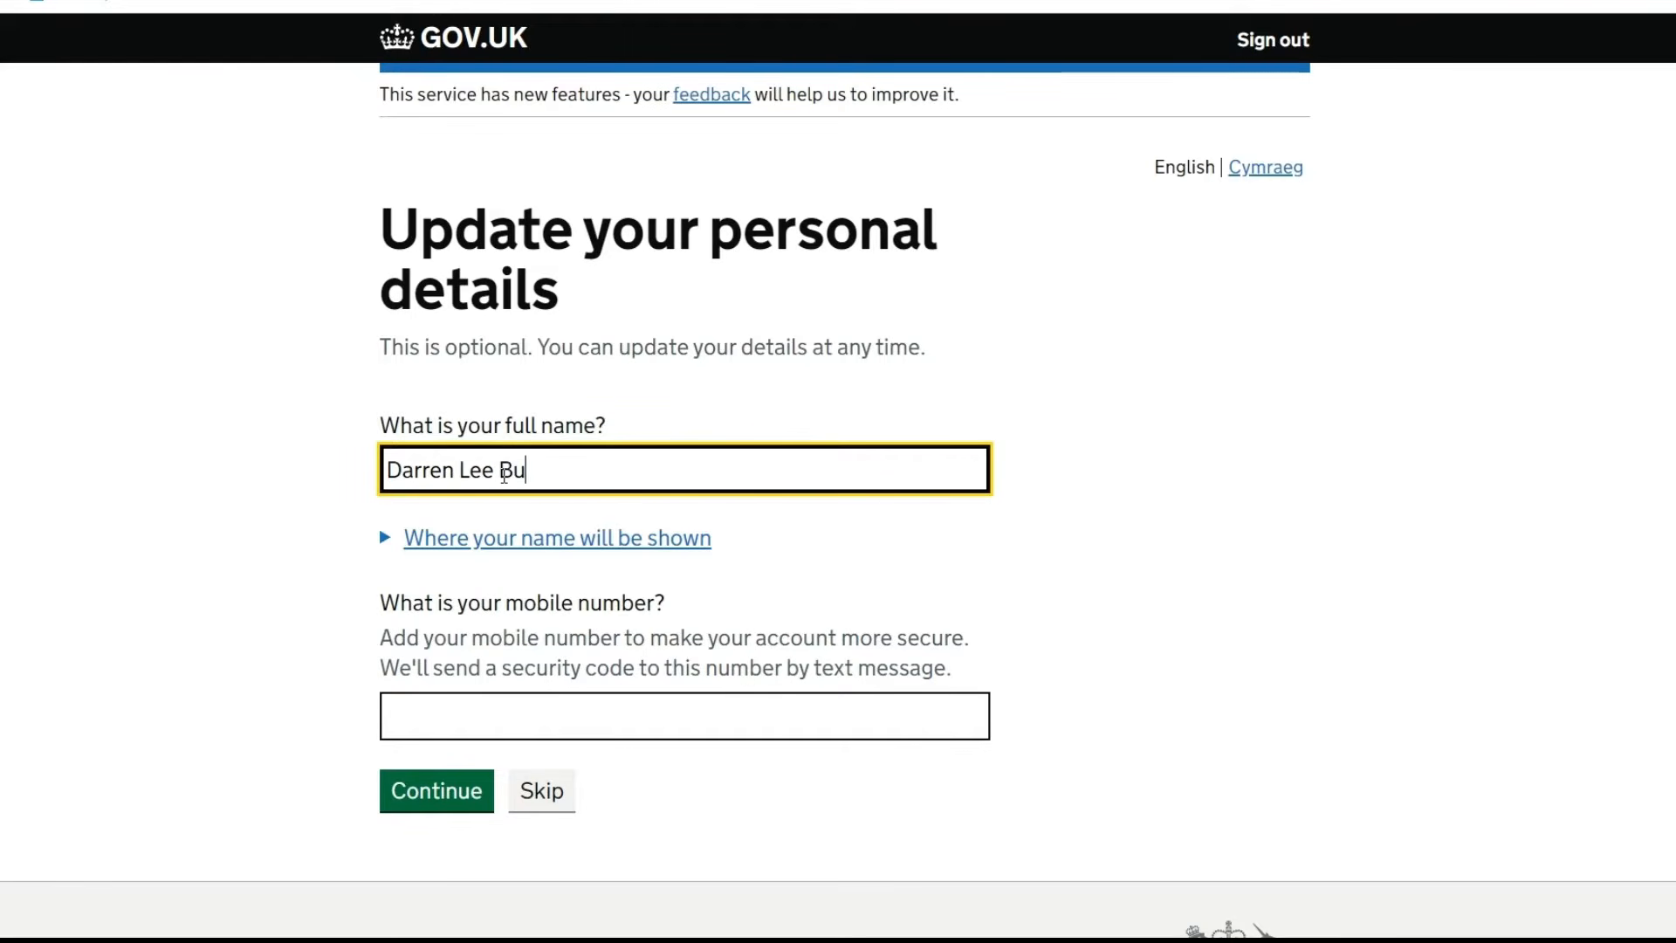
{"action": "left_click", "coordinate": [495, 715]}
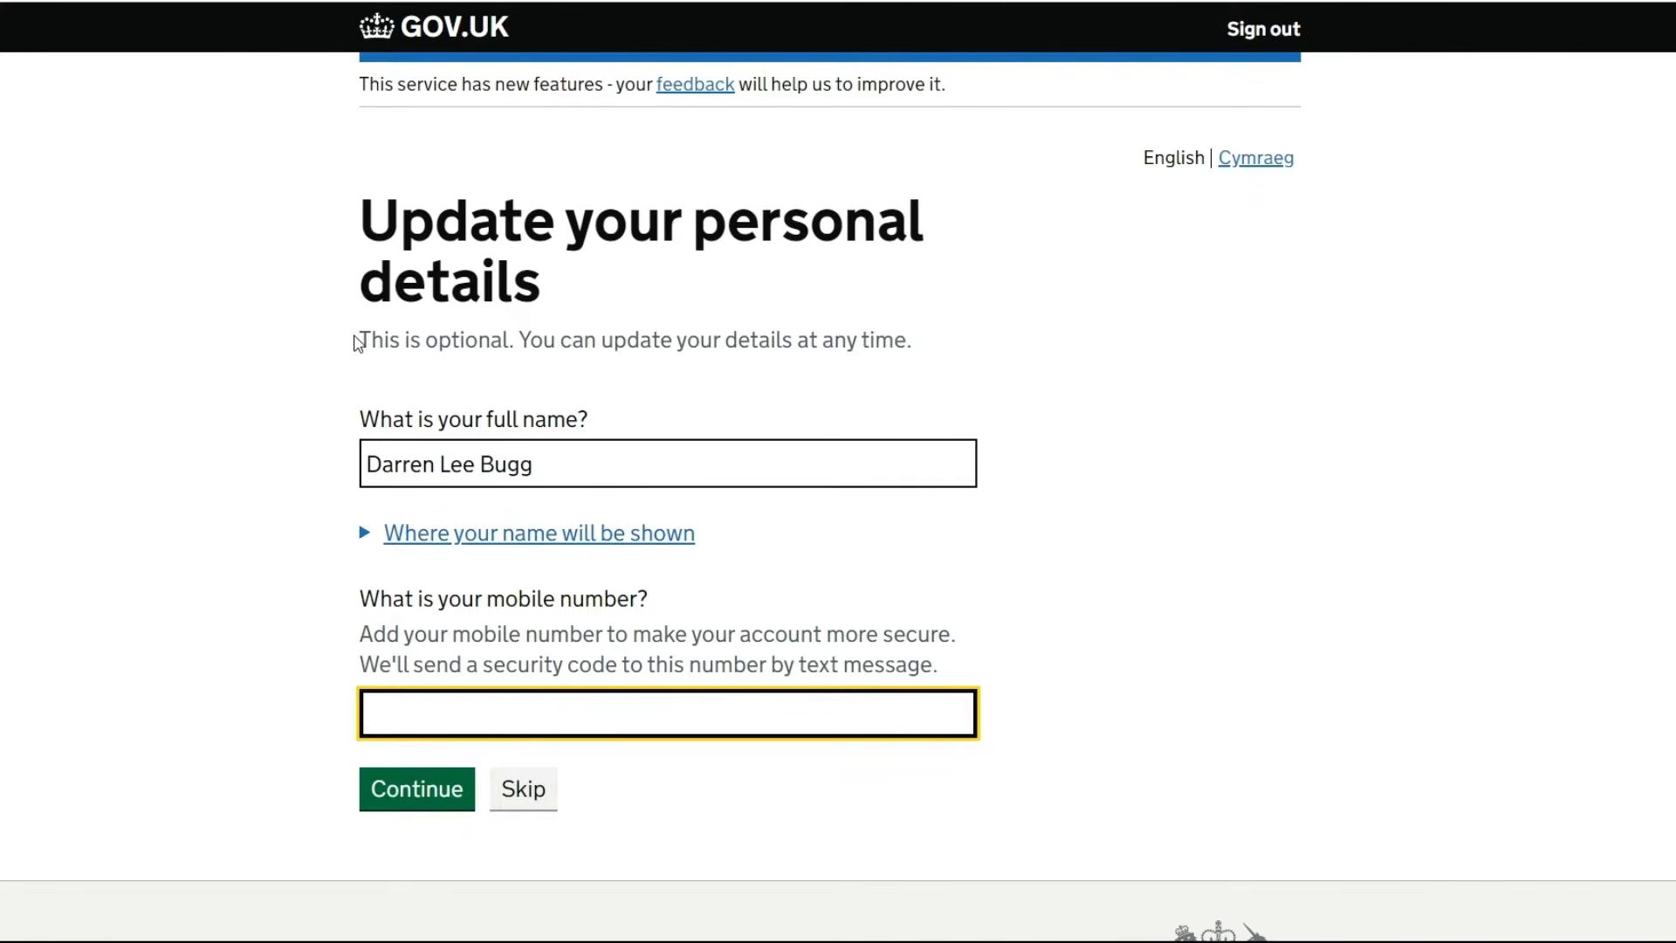
{"action": "left_click_drag", "start_coordinate": [357, 342], "coordinate": [934, 338]}
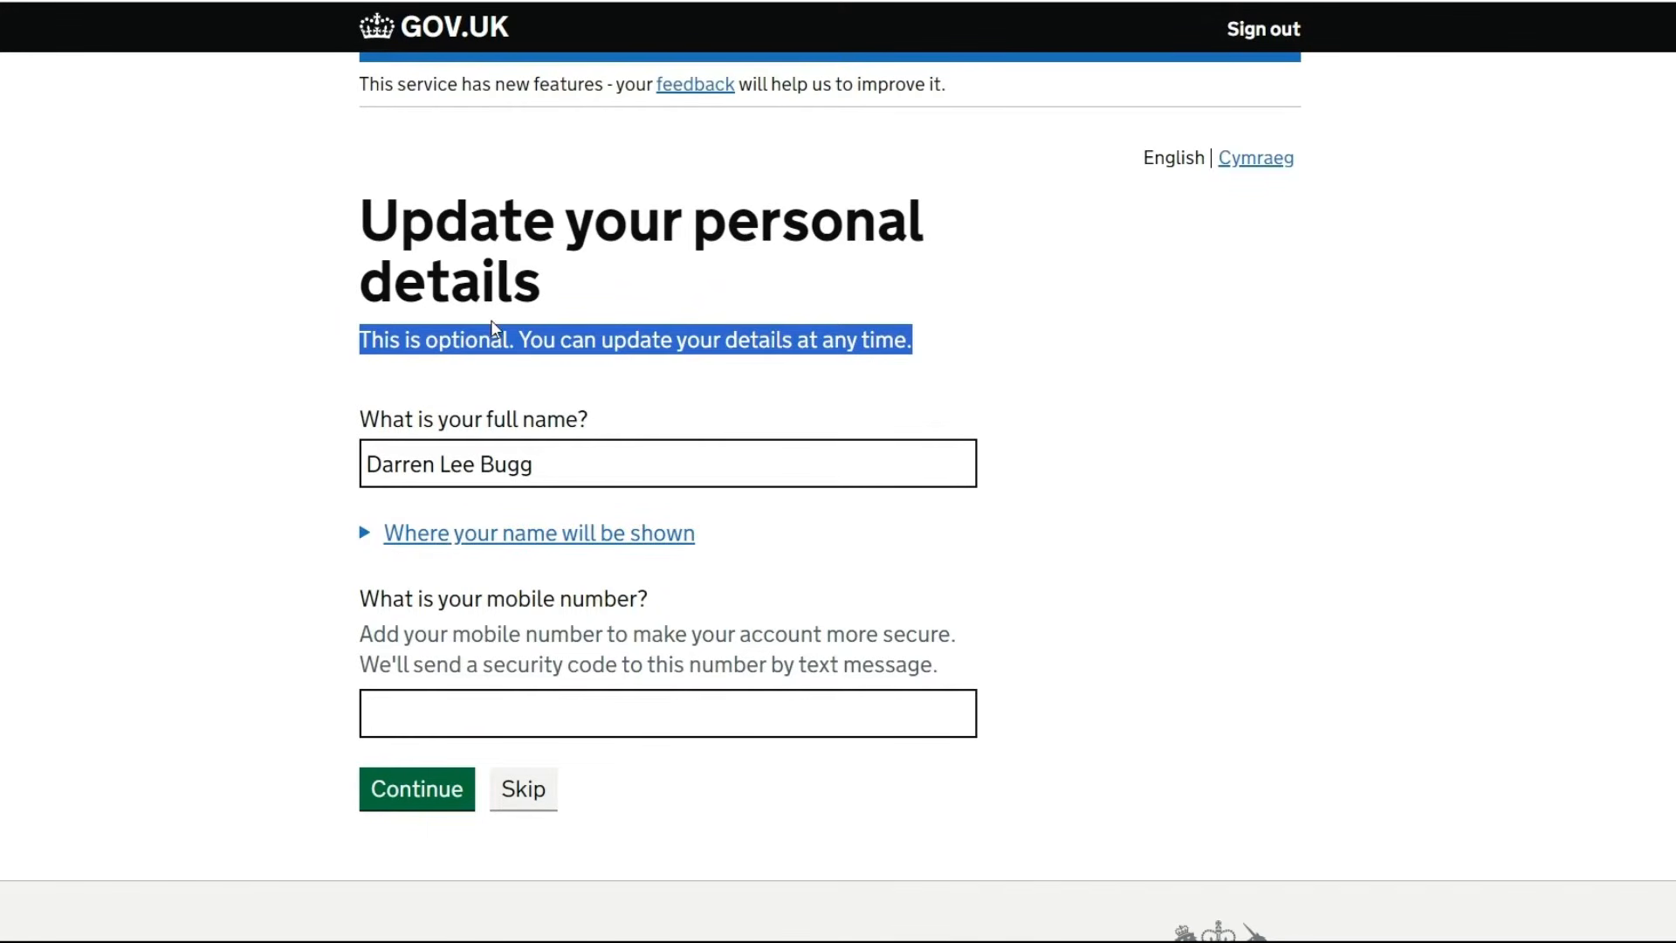
{"action": "left_click_drag", "start_coordinate": [595, 465], "coordinate": [330, 459]}
{"action": "key", "text": "BackSpace"}
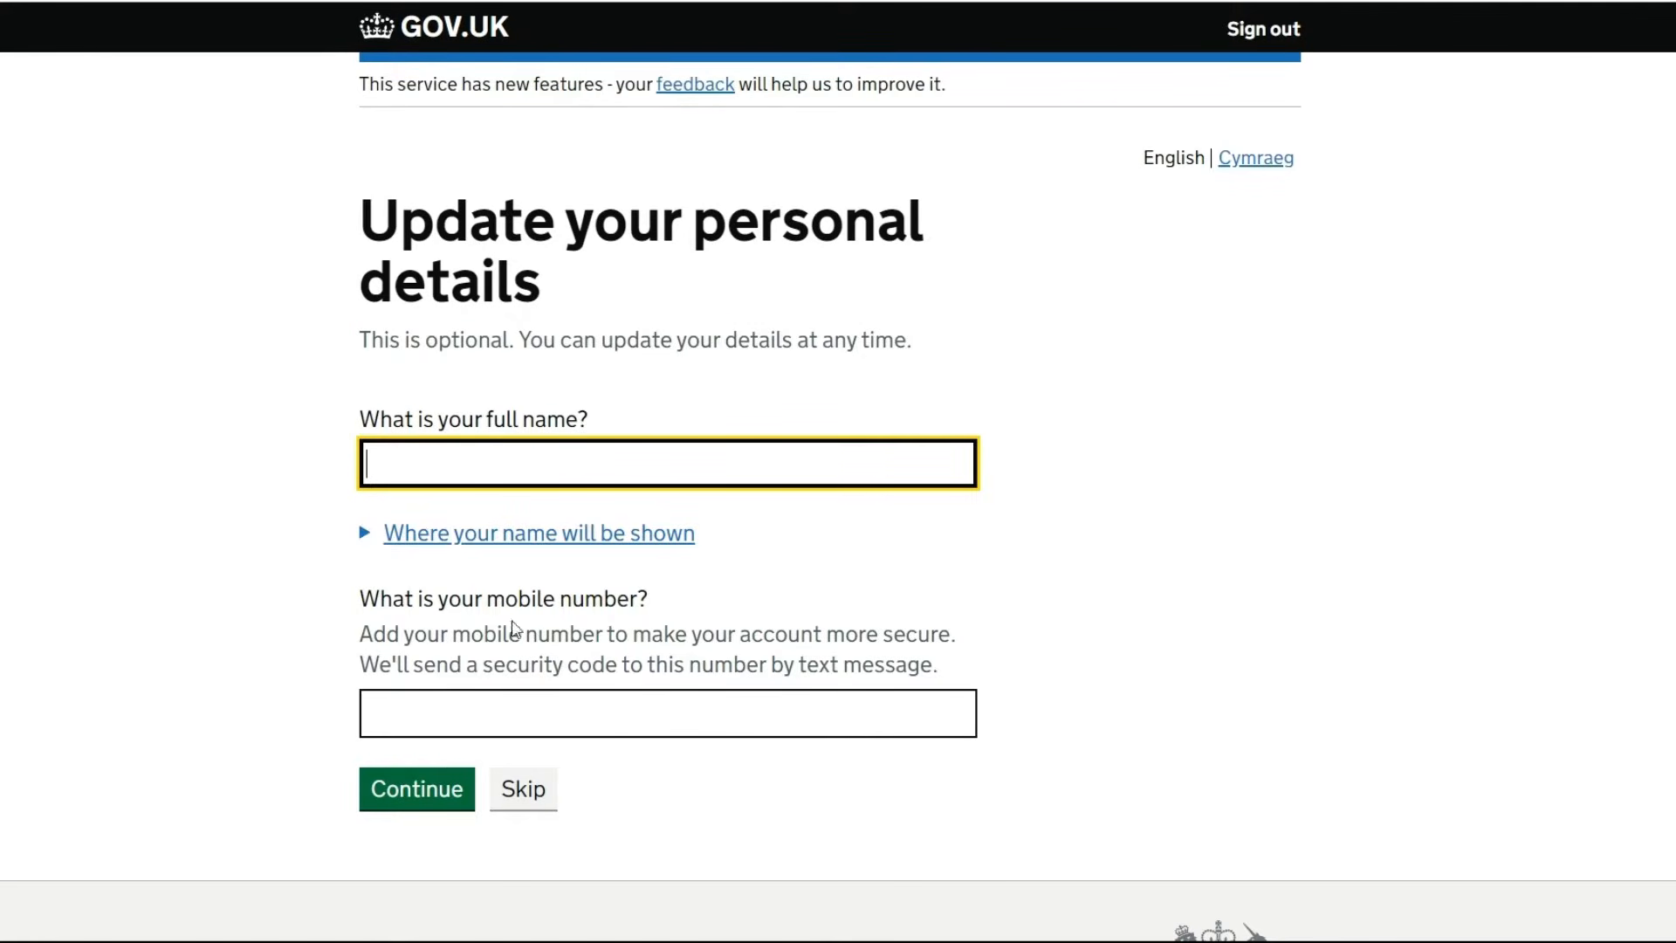
{"action": "left_click", "coordinate": [510, 802]}
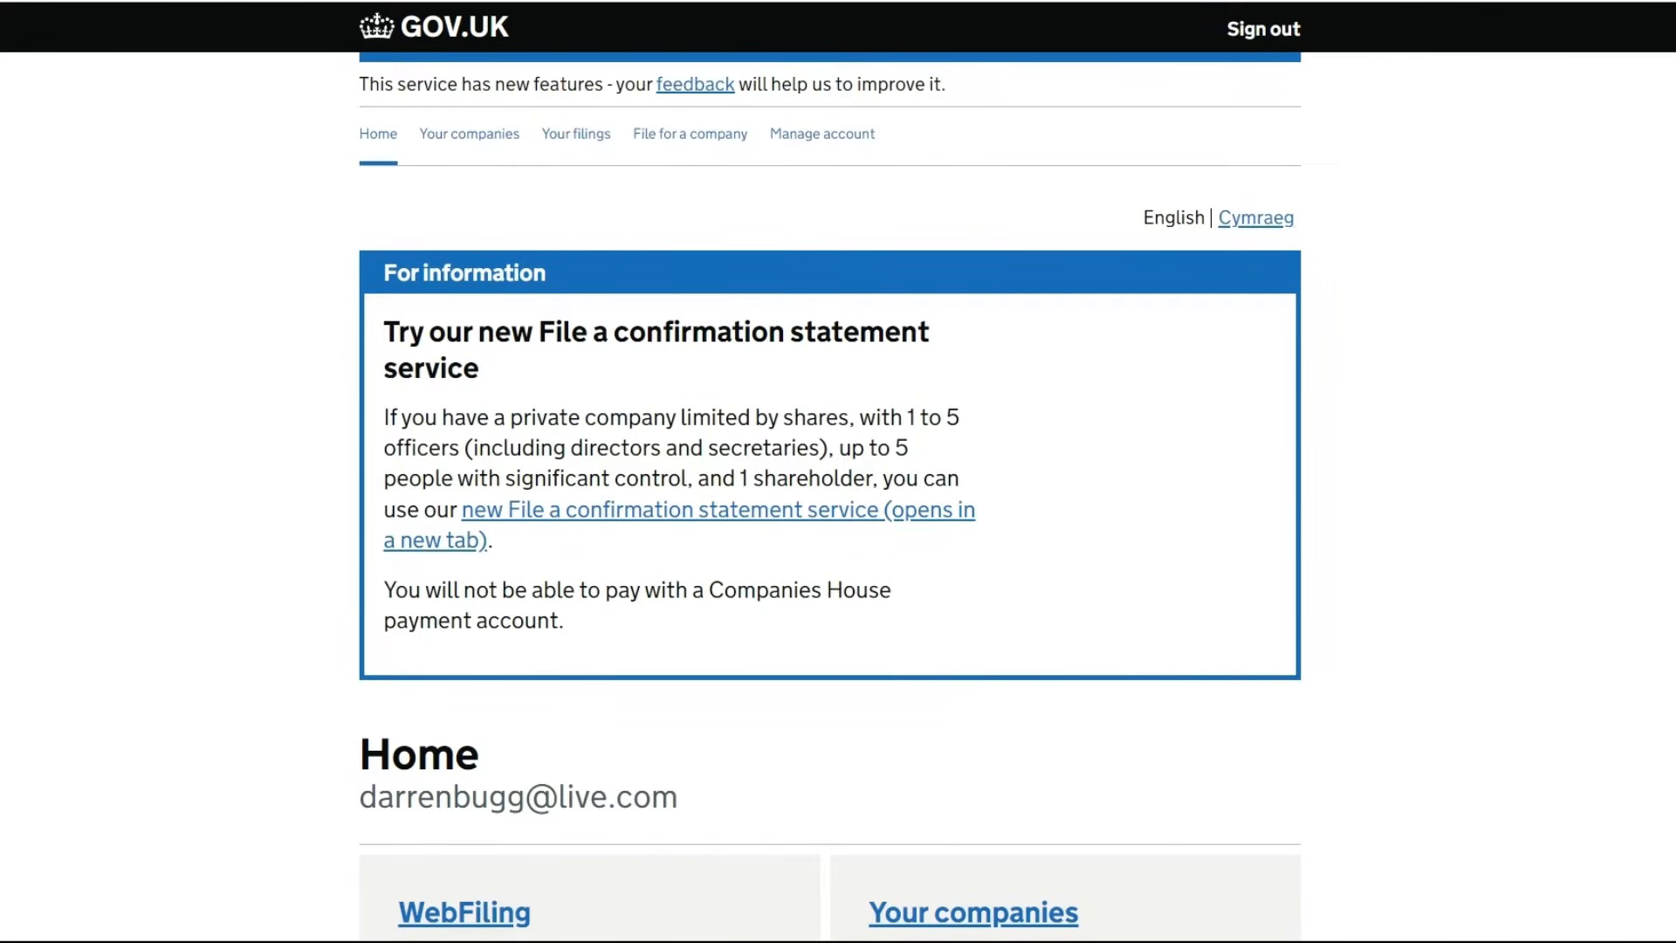
Go from the Companies House home page into WebFiling to file for a company
{"action": "scroll", "coordinate": [838, 471], "scroll_direction": "down", "scroll_amount": 1}
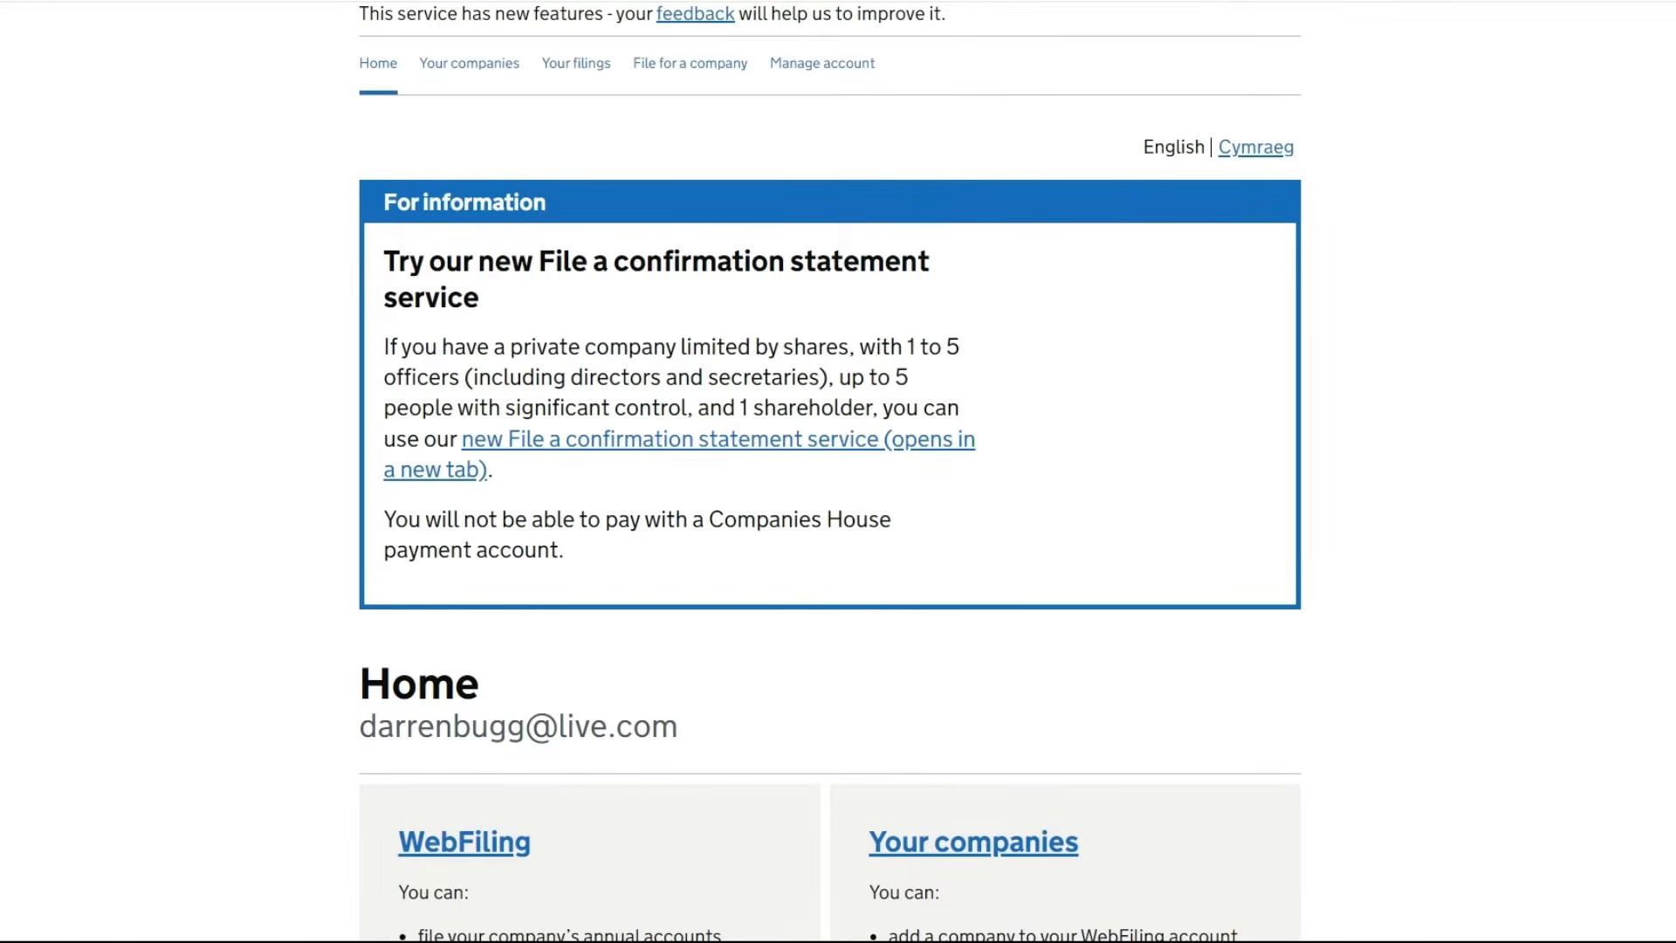
{"action": "scroll", "coordinate": [838, 471], "scroll_direction": "down", "scroll_amount": 1}
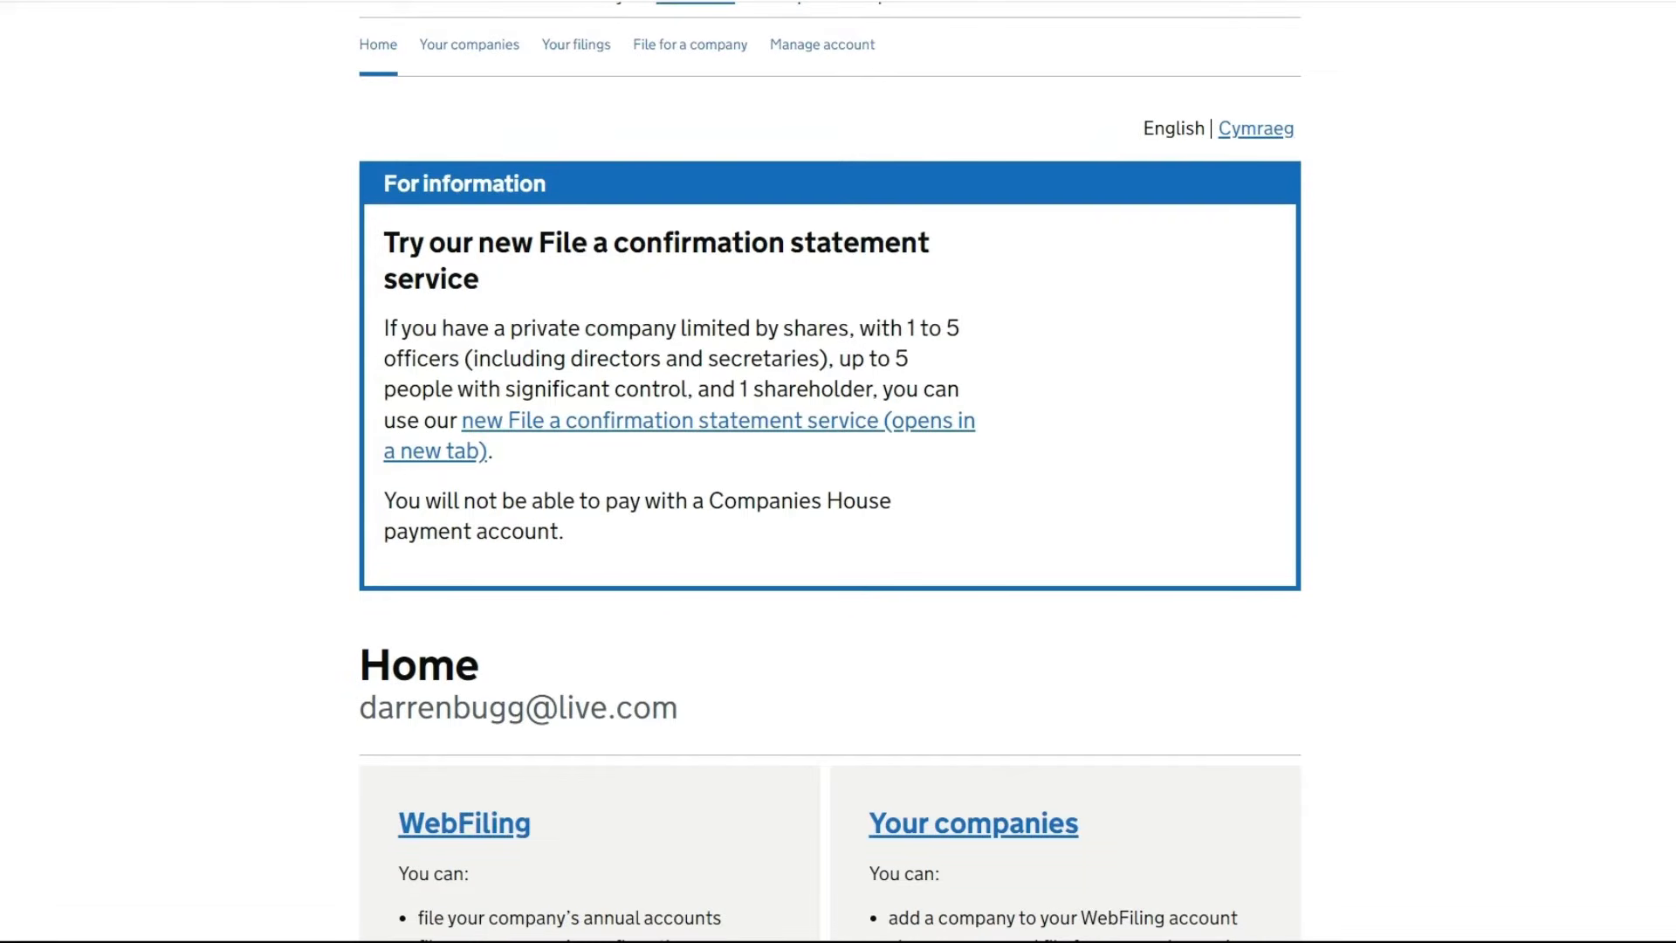
{"action": "scroll", "coordinate": [838, 471], "scroll_direction": "down", "scroll_amount": 5}
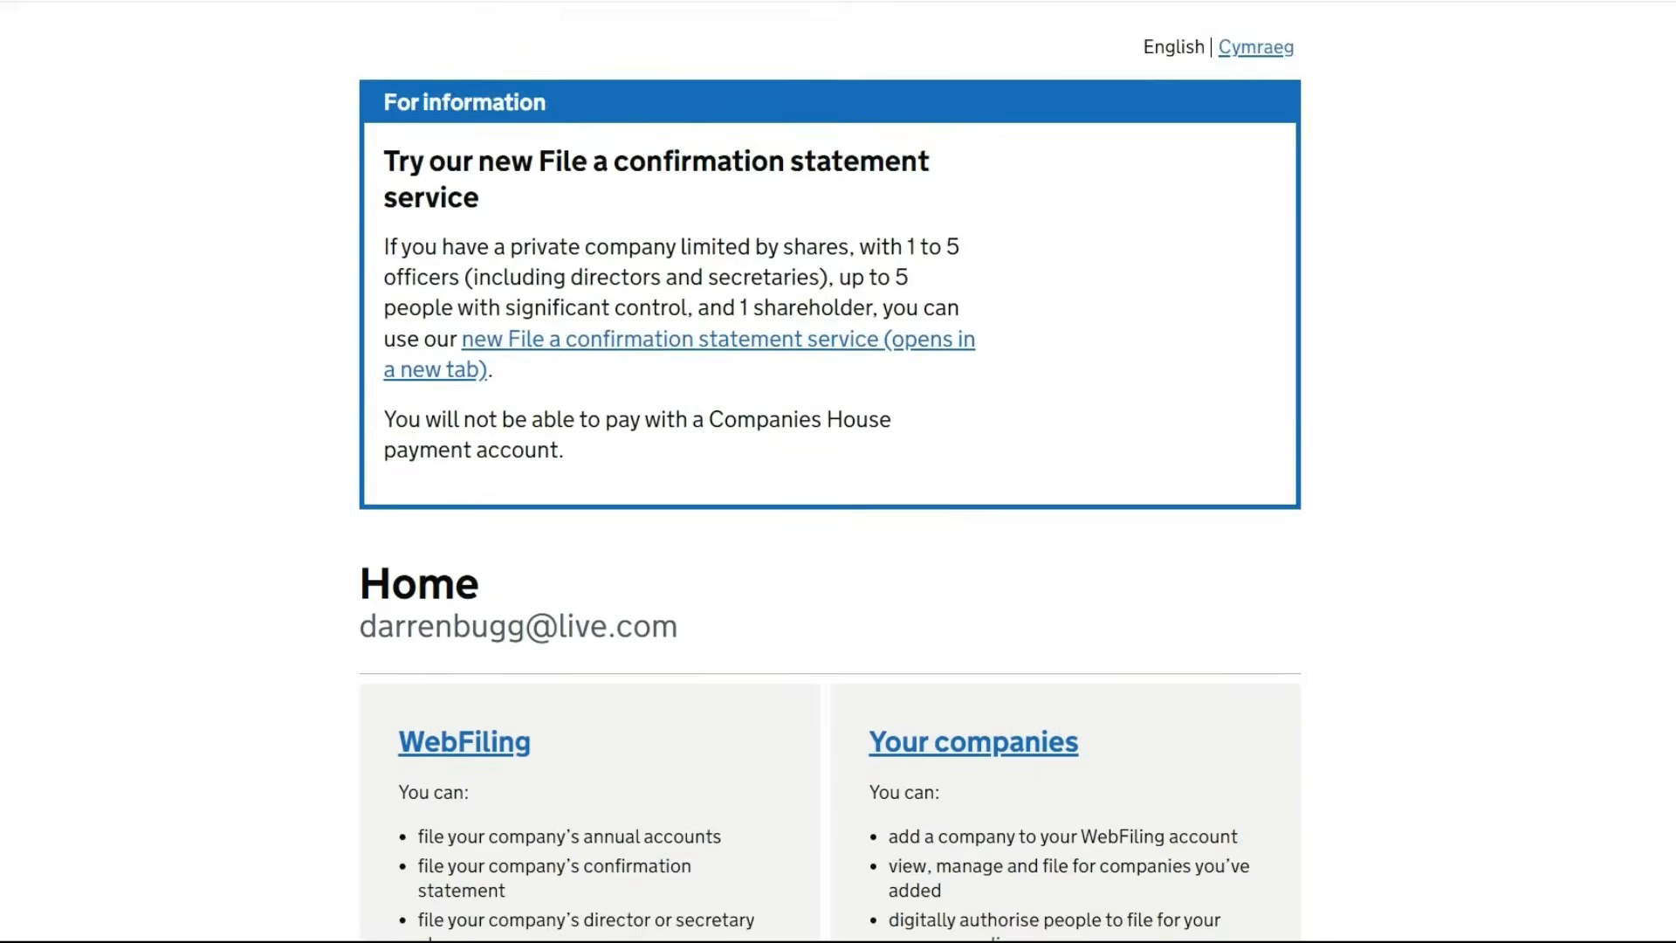
{"action": "scroll", "coordinate": [838, 471], "scroll_direction": "down", "scroll_amount": 2}
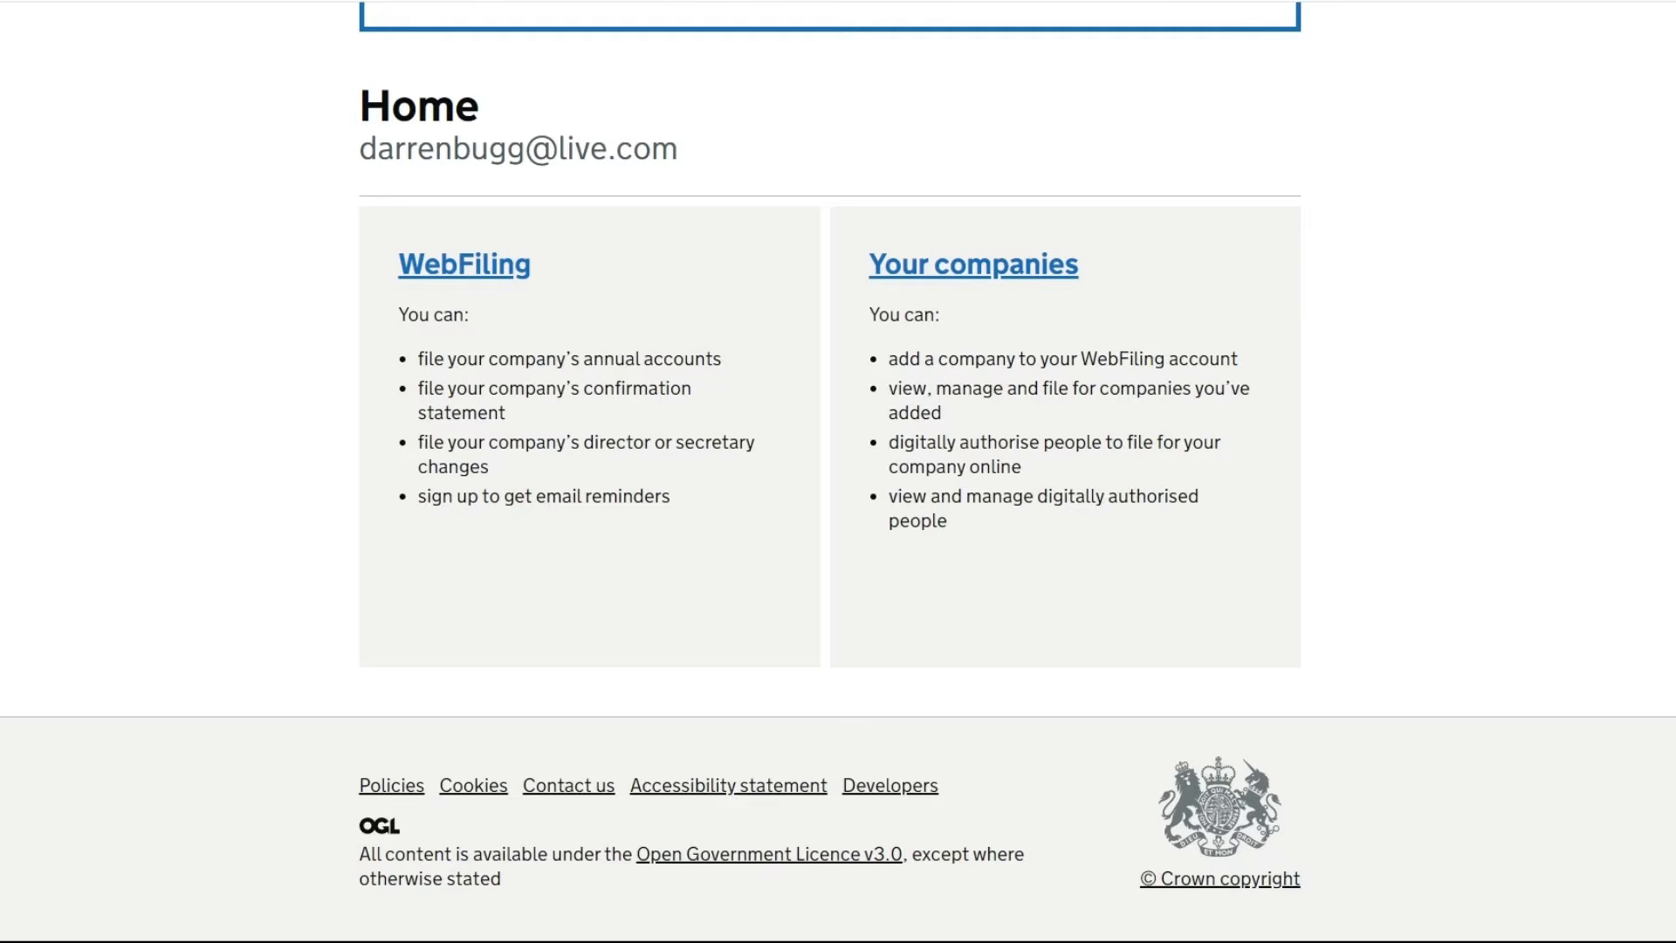
{"action": "scroll", "coordinate": [838, 471], "scroll_direction": "up", "scroll_amount": 4}
{"action": "scroll", "coordinate": [829, 471], "scroll_direction": "up", "scroll_amount": 3}
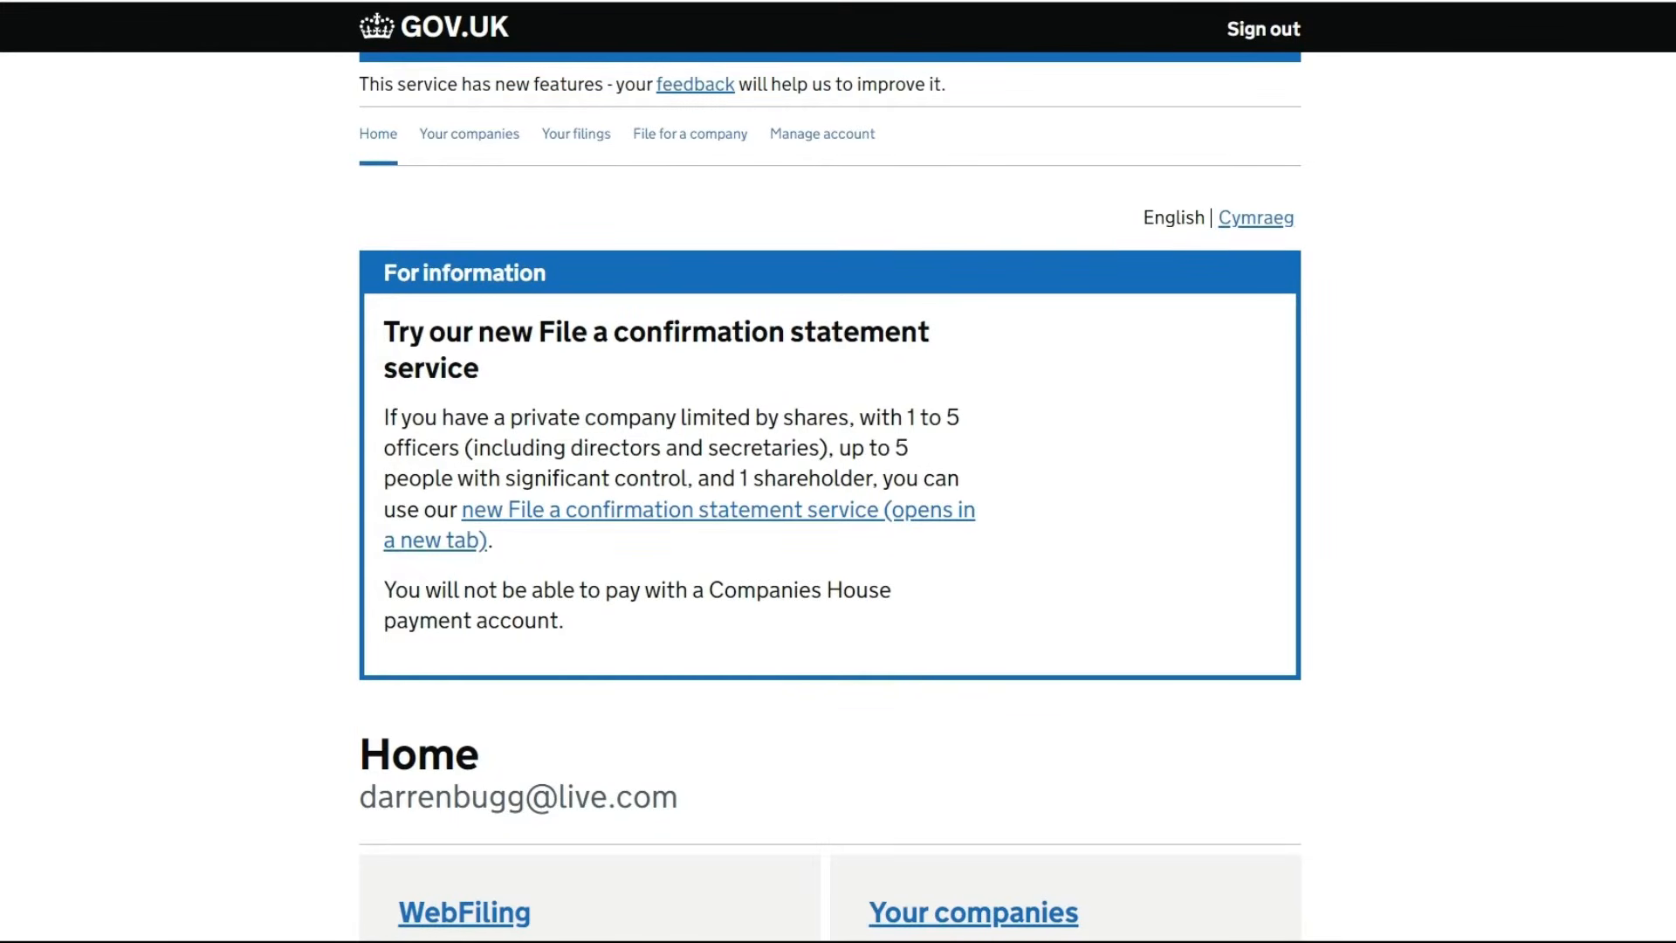
{"action": "scroll", "coordinate": [1084, 467], "scroll_direction": "down", "scroll_amount": 7}
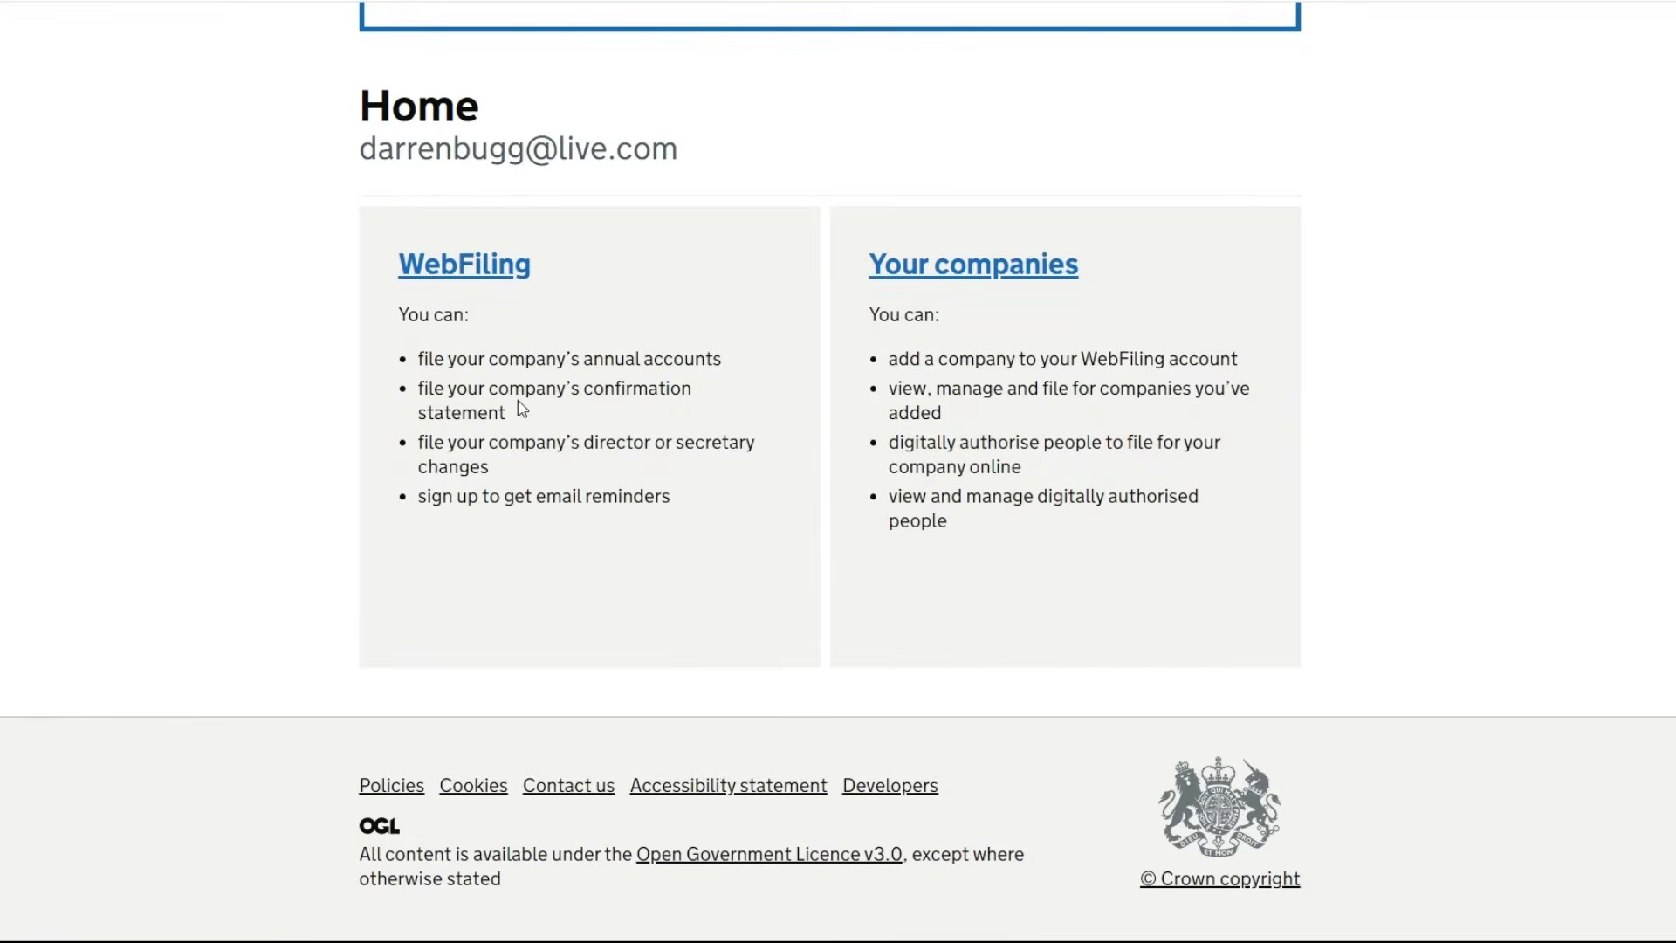
{"action": "left_click", "coordinate": [480, 274]}
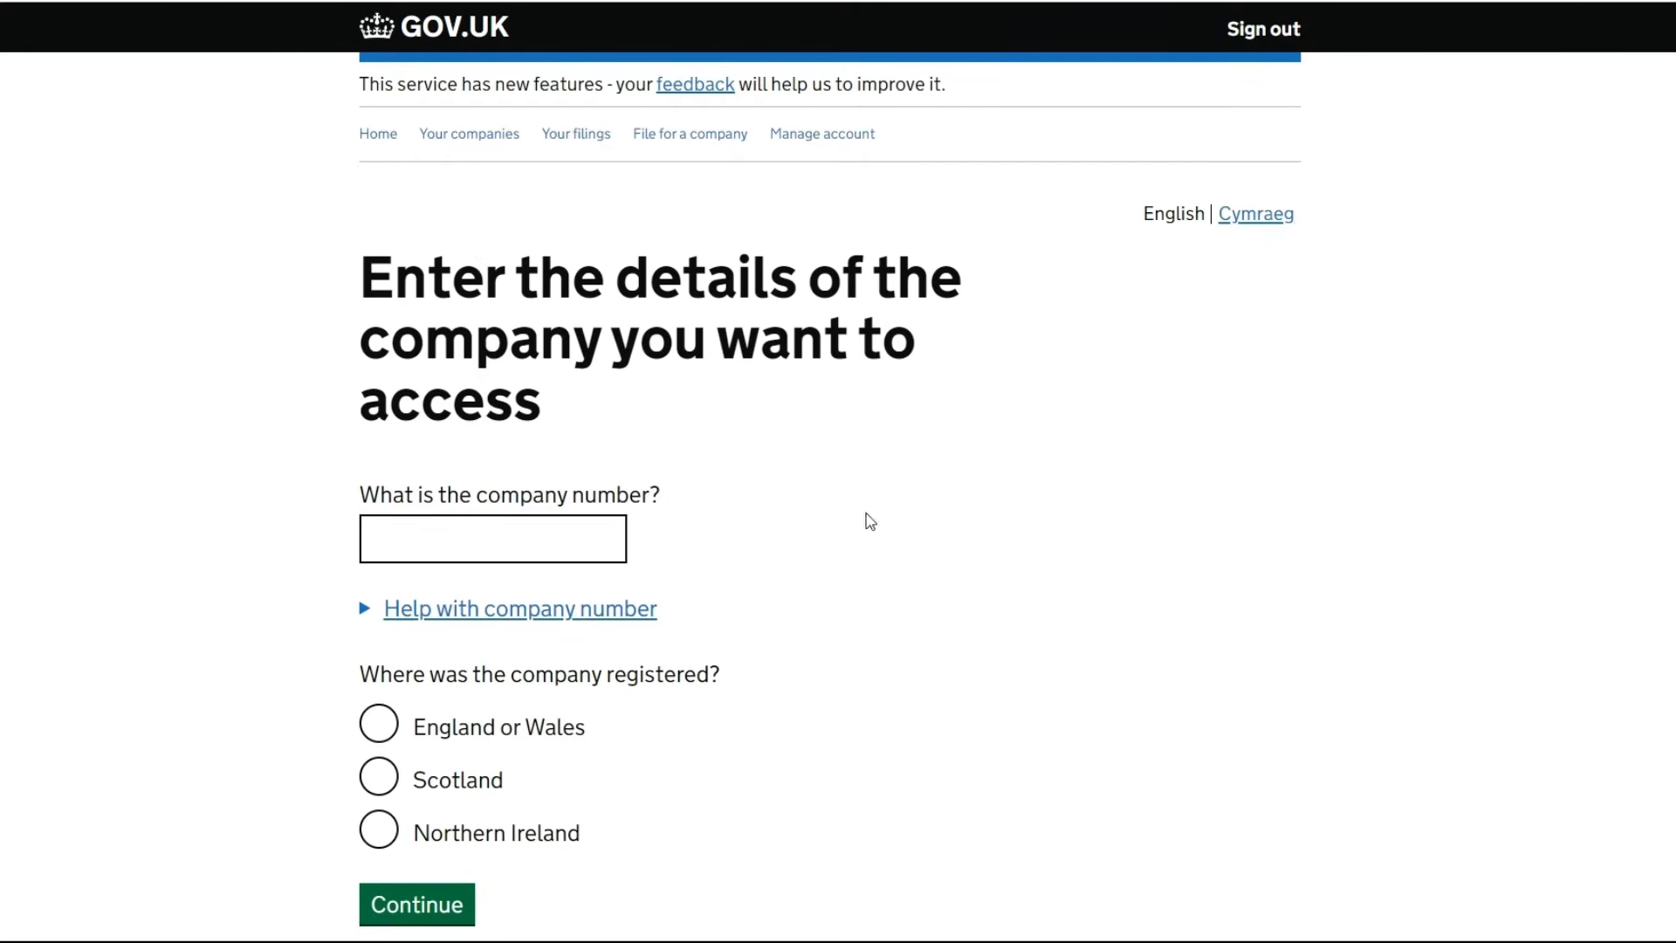
Look up company number 05925607, registered in England or Wales
{"action": "left_click", "coordinate": [542, 550]}
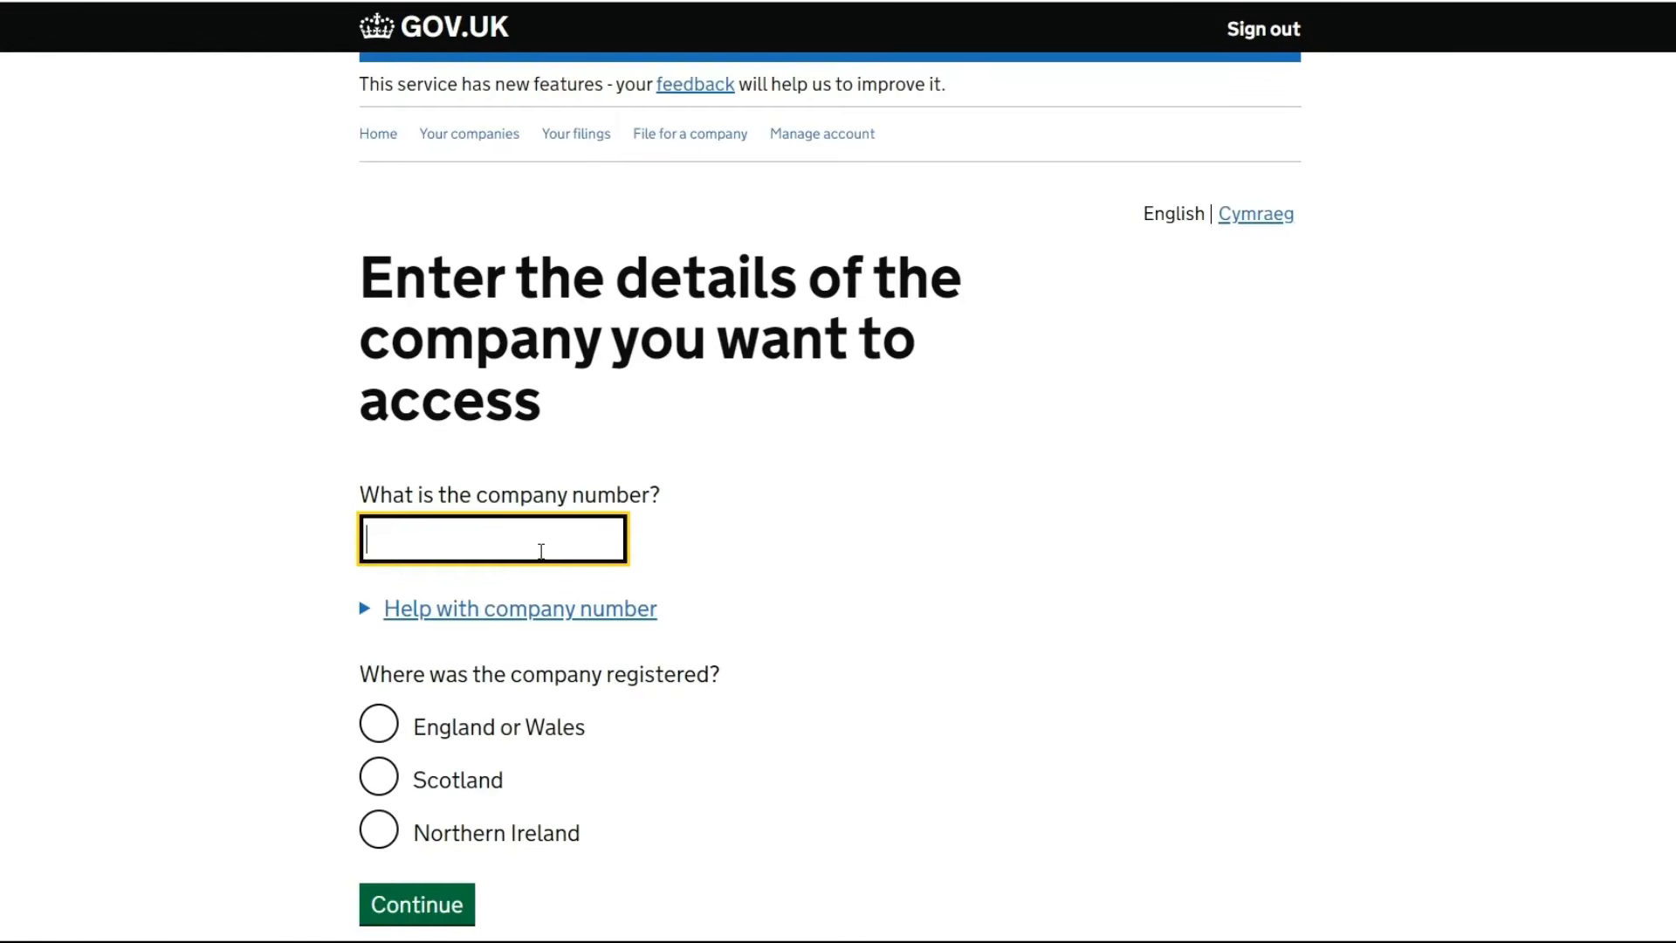
{"action": "type", "text": "059"}
{"action": "type", "text": "25607"}
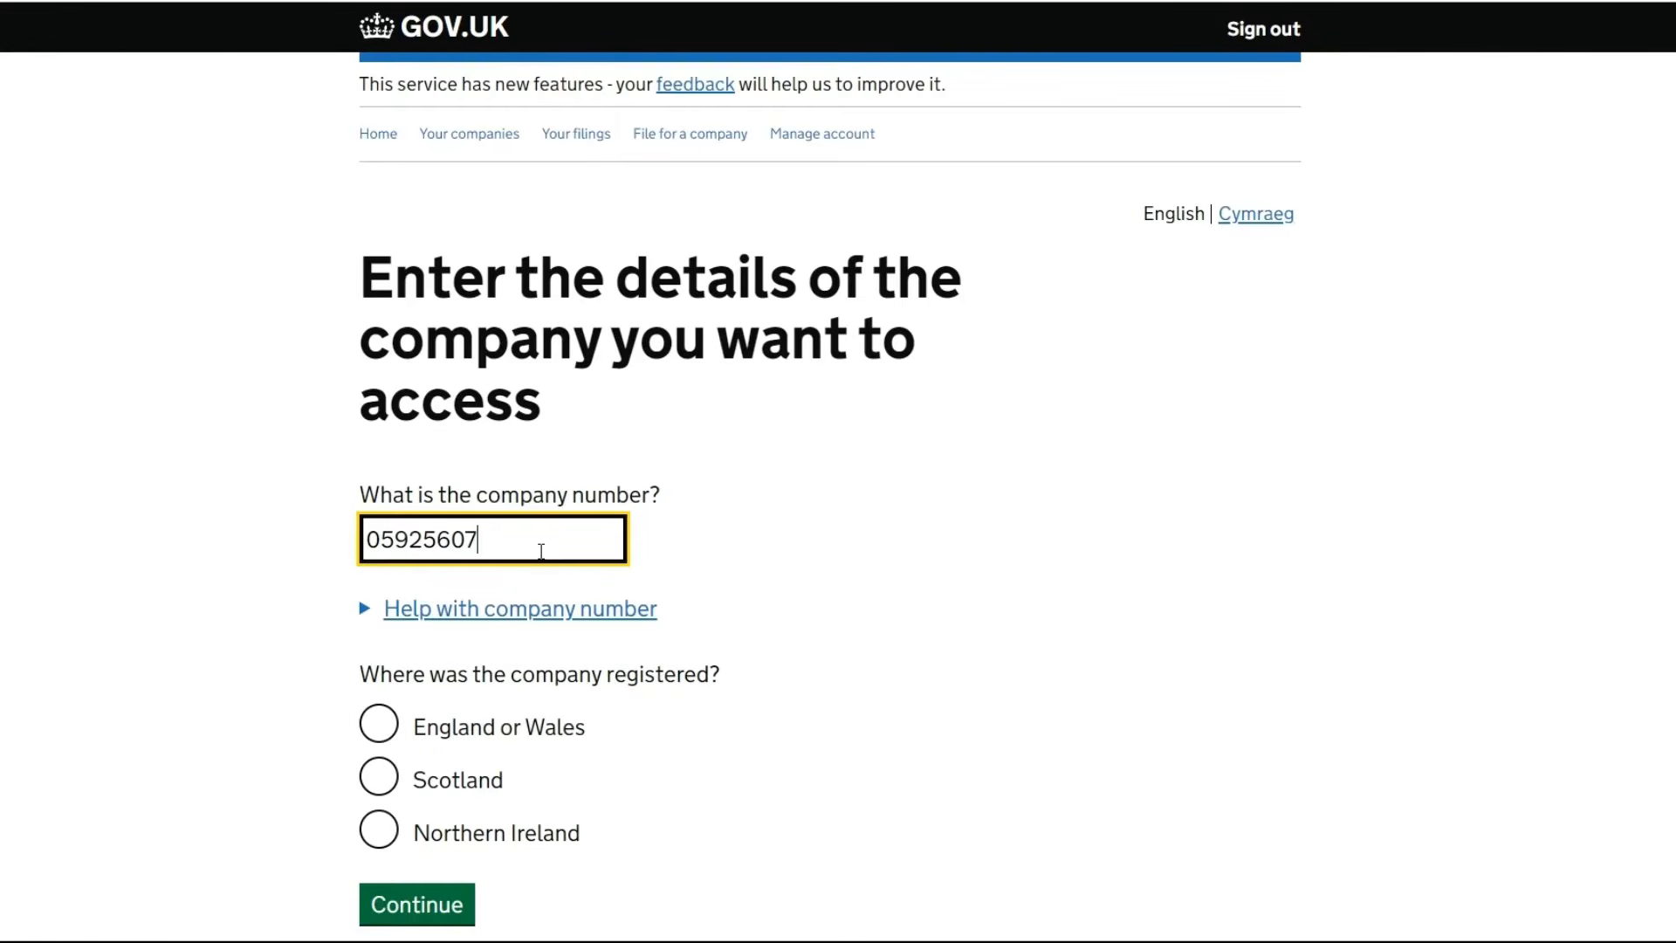
{"action": "left_click", "coordinate": [378, 727]}
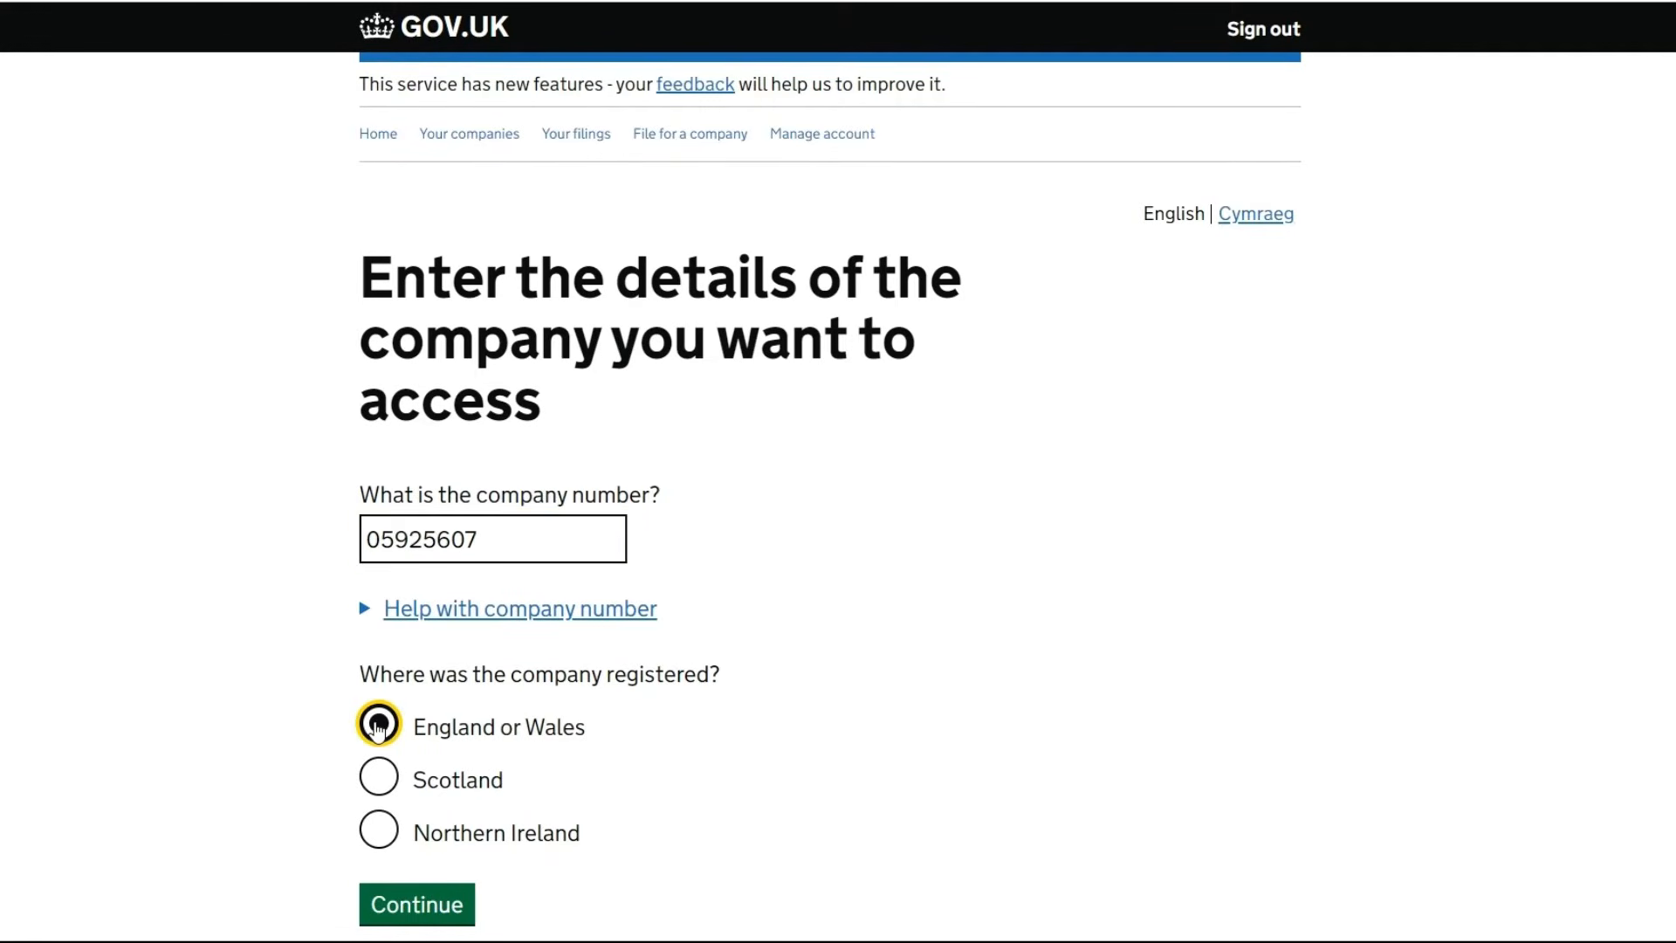
{"action": "left_click", "coordinate": [436, 907]}
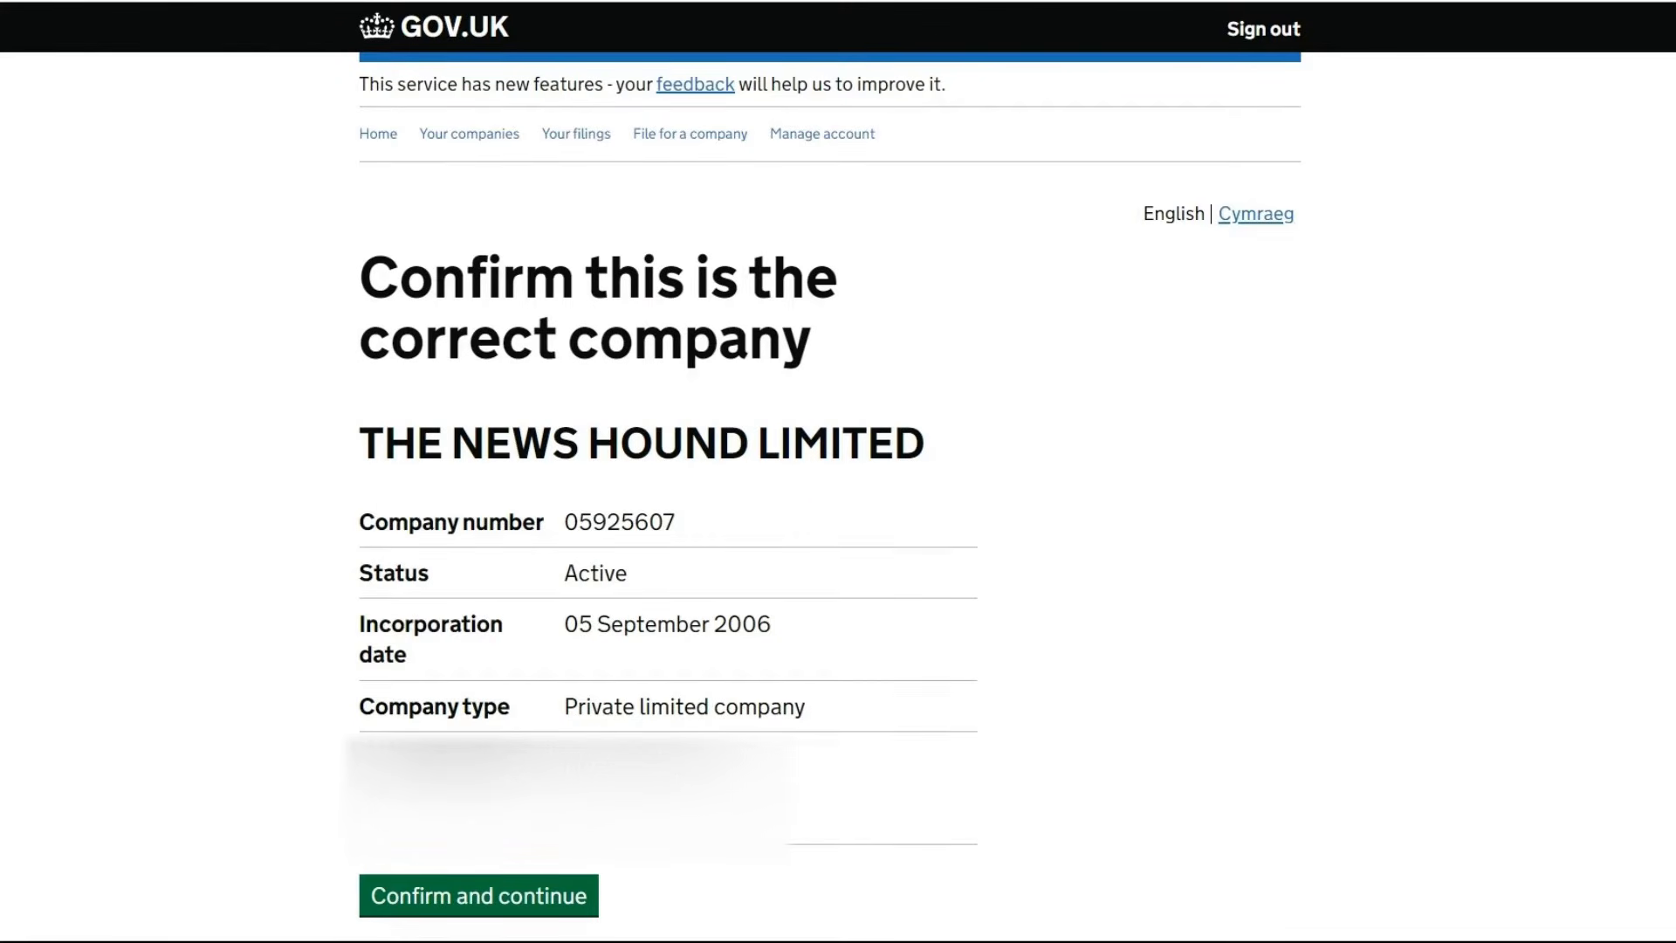
Confirm THE NEWS HOUND LIMITED as the company and submit its authentication code
{"action": "scroll", "coordinate": [690, 589], "scroll_direction": "down", "scroll_amount": 4}
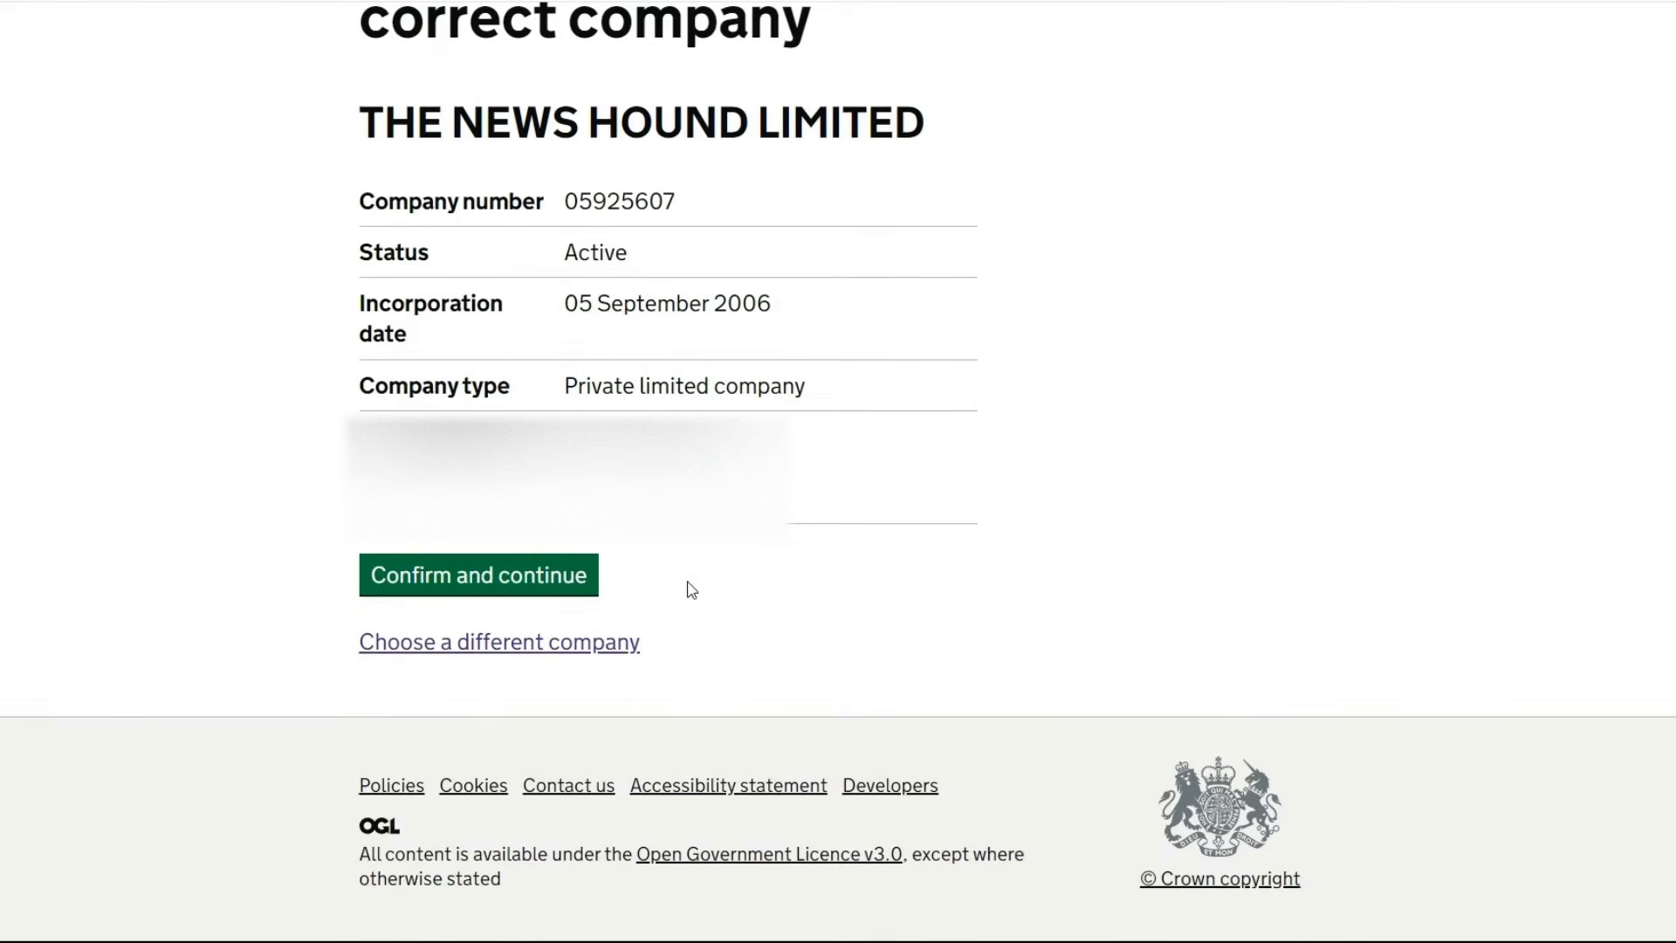
{"action": "left_click", "coordinate": [480, 576]}
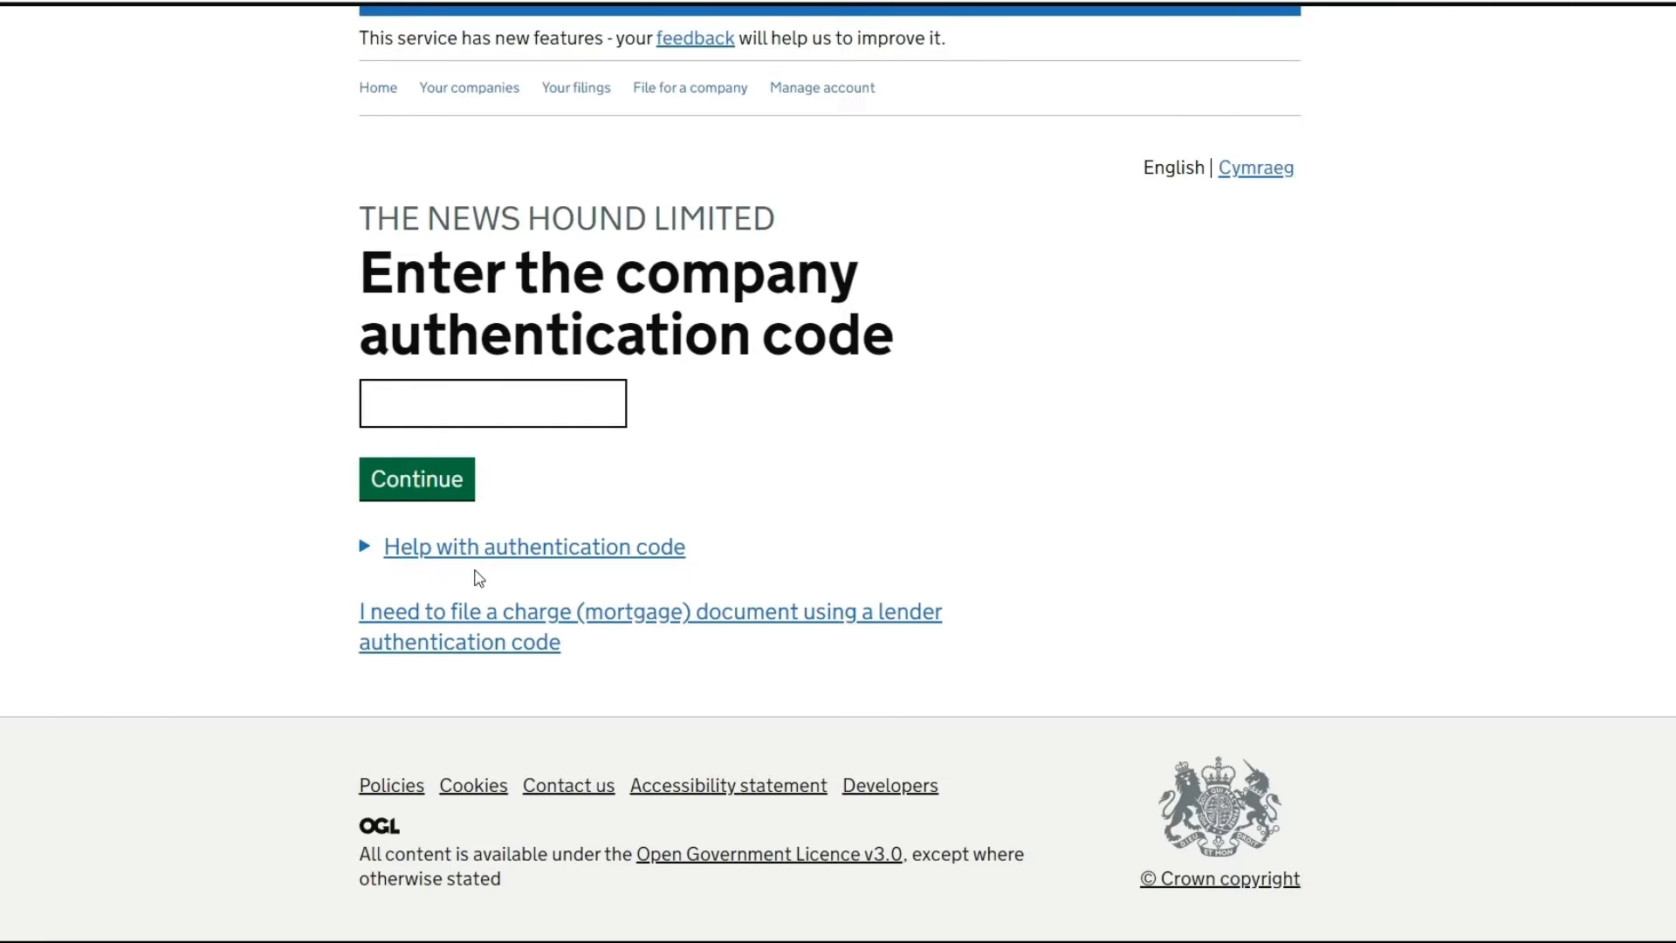
{"action": "left_click", "coordinate": [480, 402]}
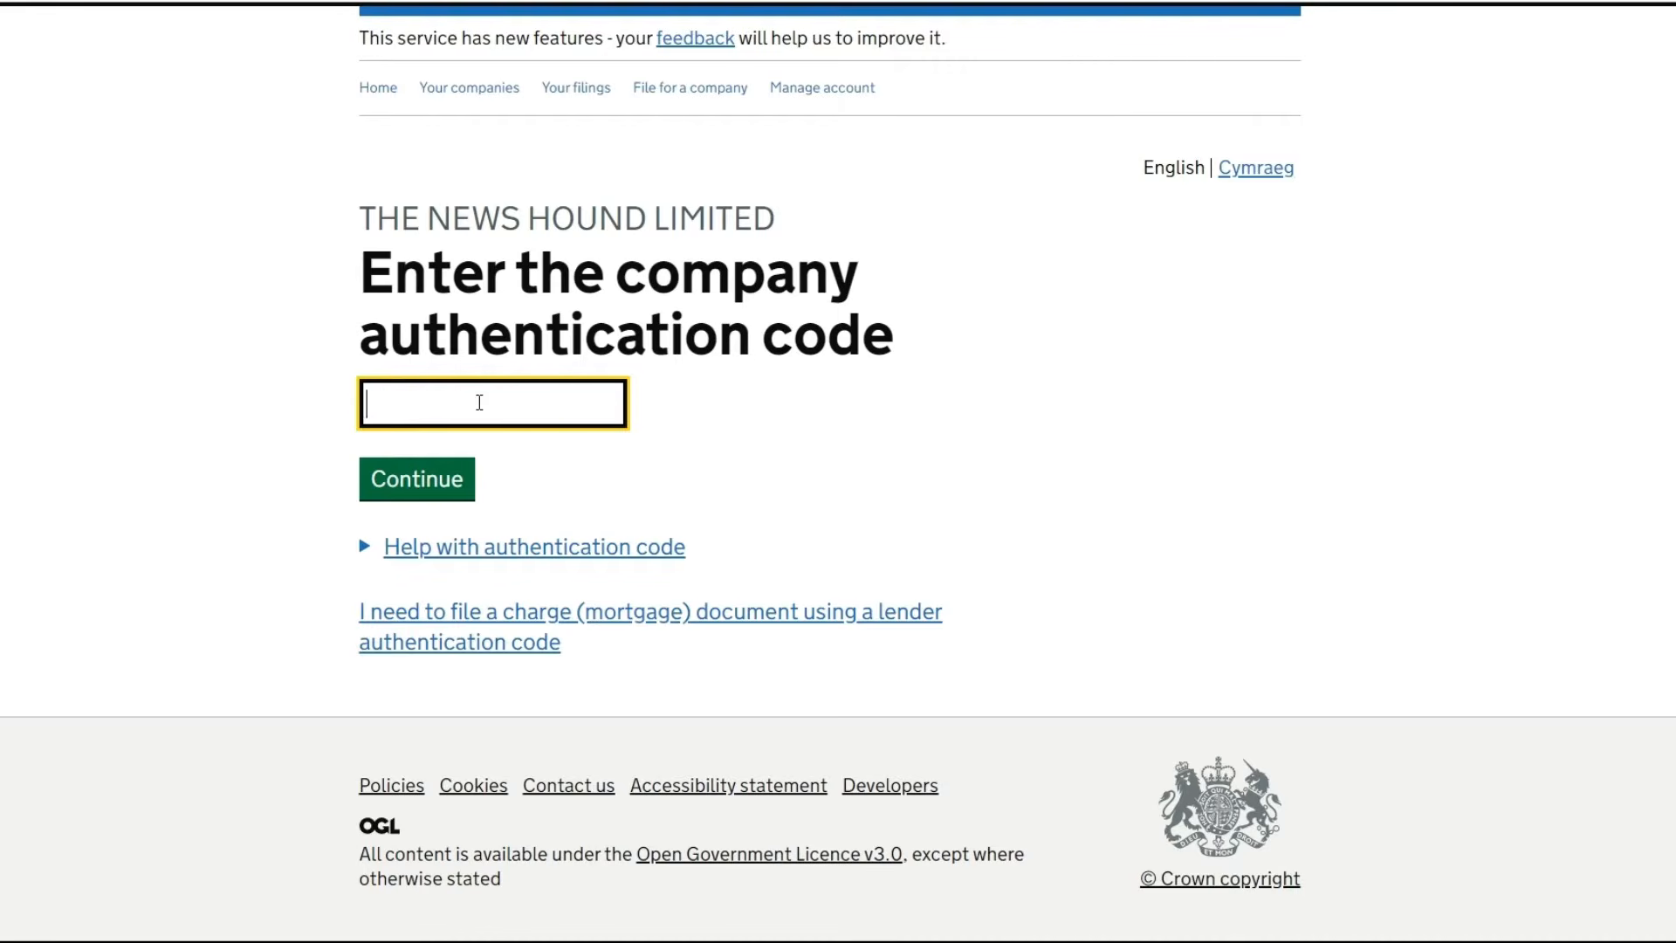
{"action": "type", "text": "••••••"}
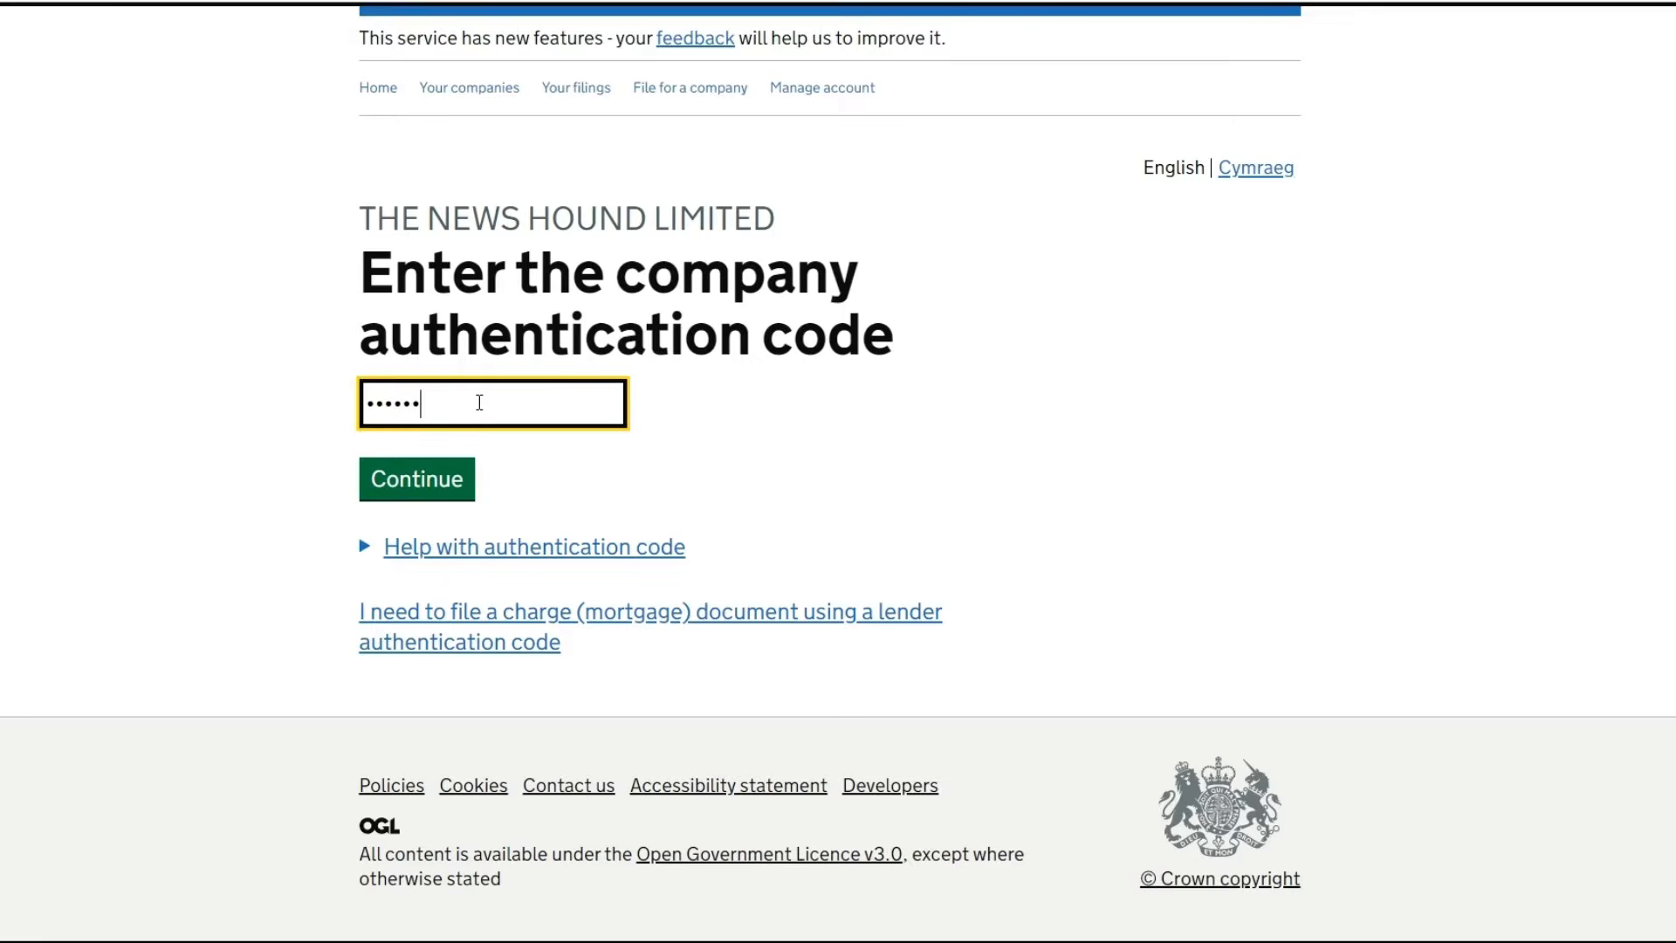
{"action": "left_click", "coordinate": [434, 479]}
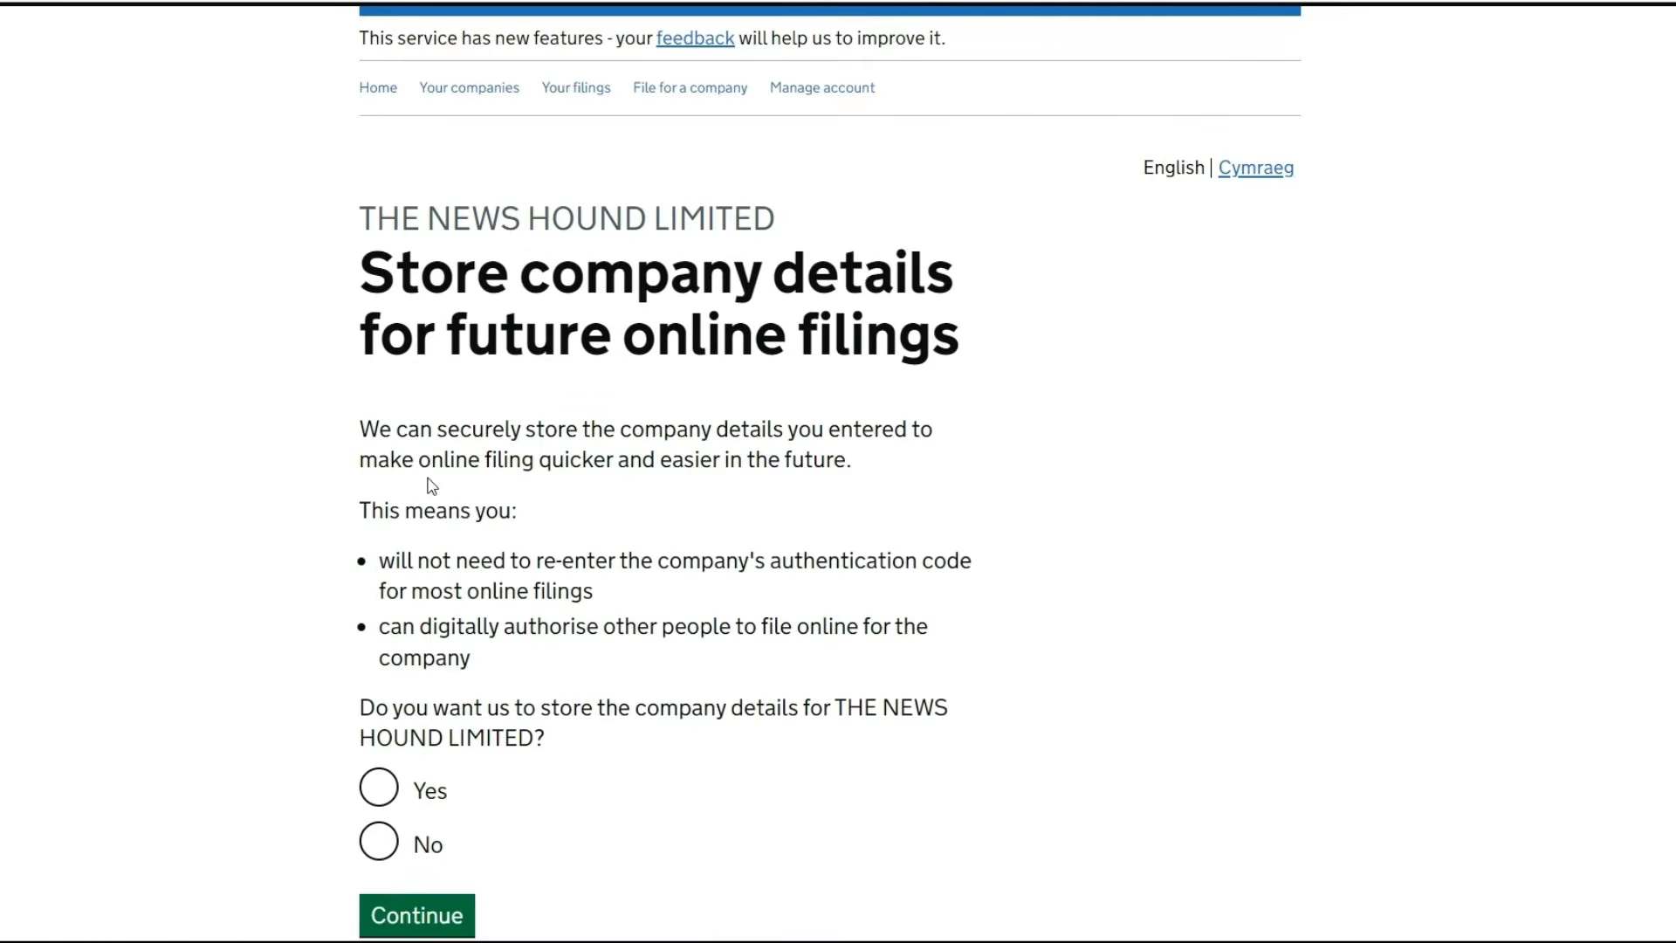
Answer No to storing the company details and continue to the company overview
{"action": "scroll", "coordinate": [838, 471], "scroll_direction": "down", "scroll_amount": 2}
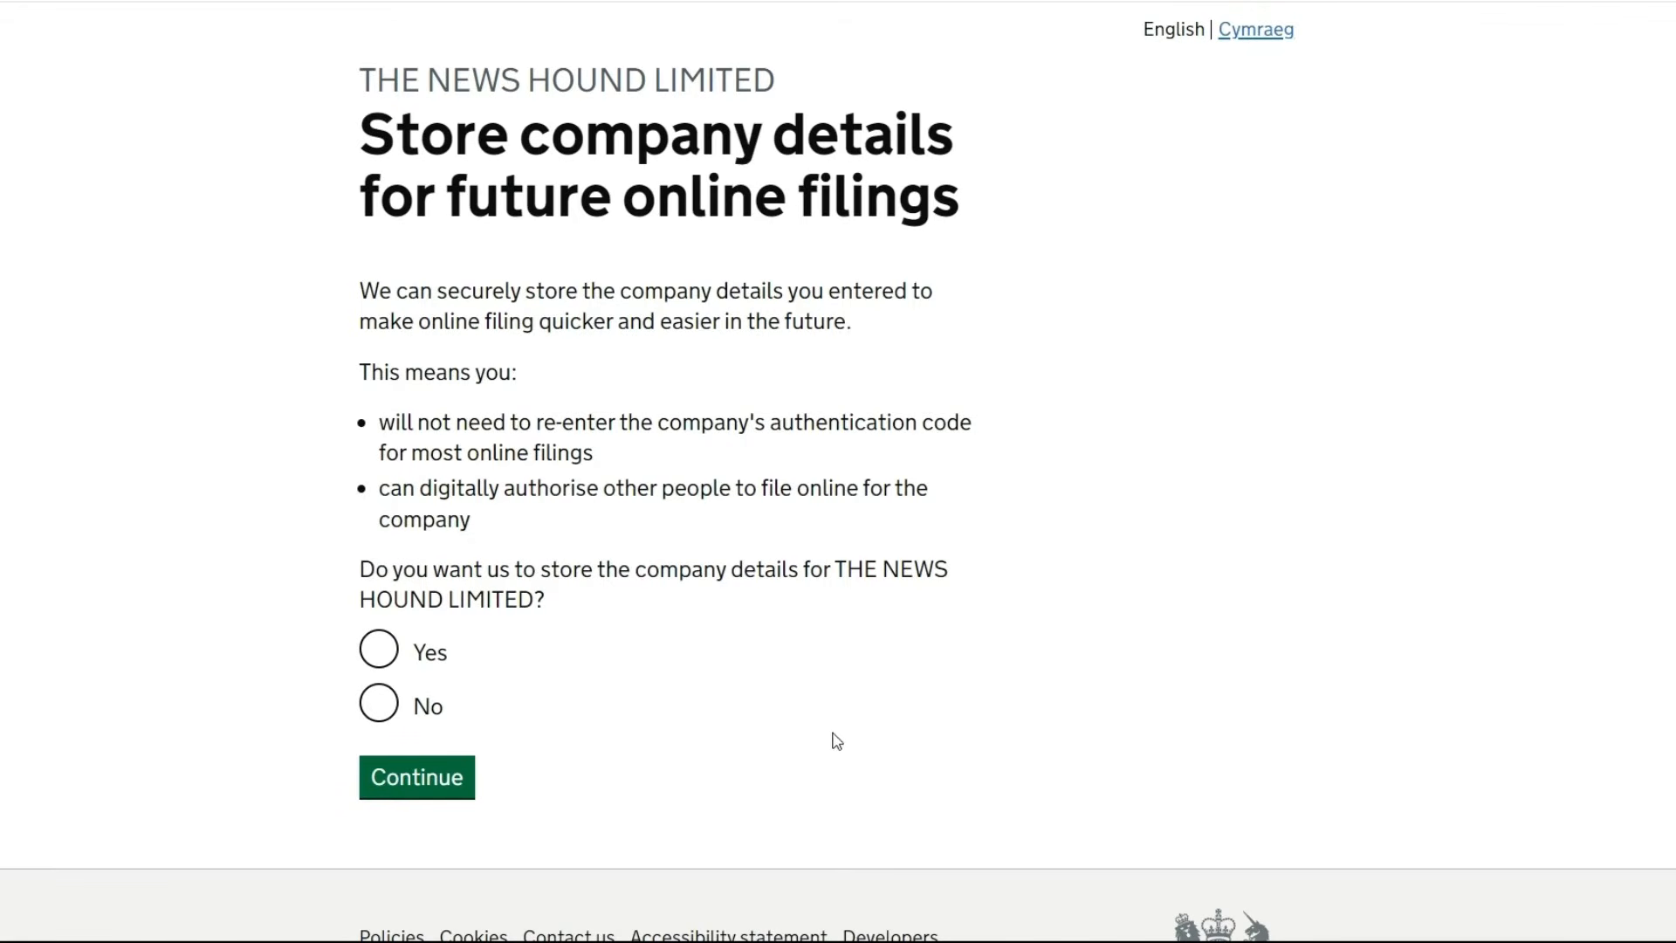
{"action": "left_click", "coordinate": [377, 704]}
{"action": "left_click", "coordinate": [414, 781]}
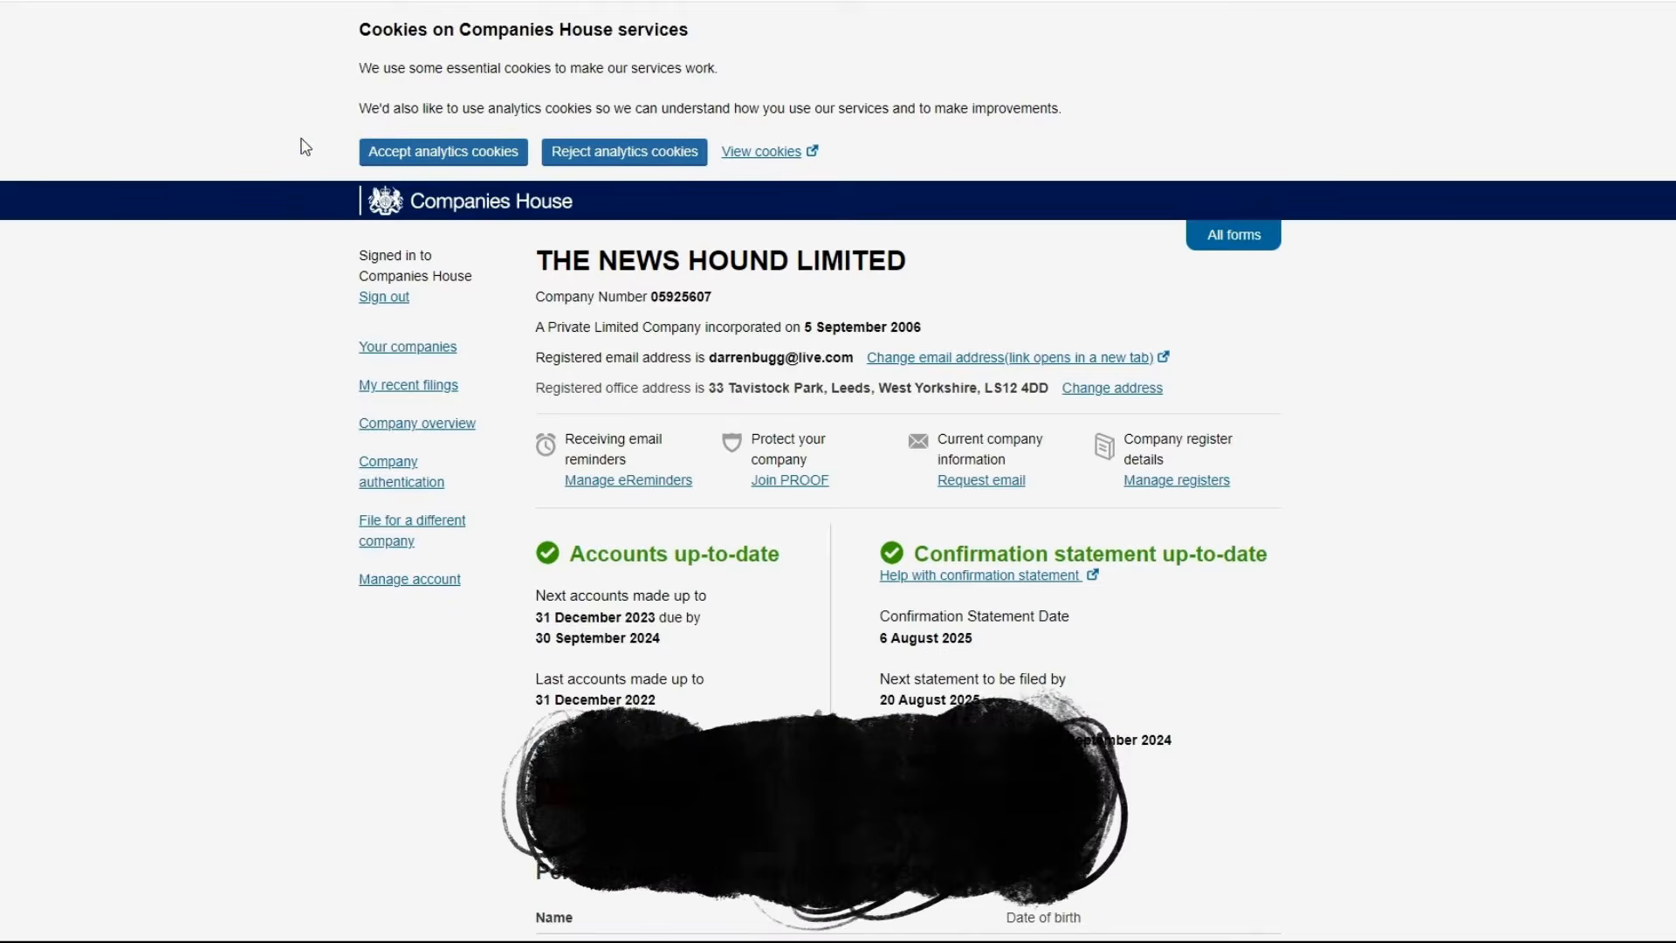
Accept analytics cookies, hide the cookie message, and choose File company accounts
{"action": "left_click", "coordinate": [408, 153]}
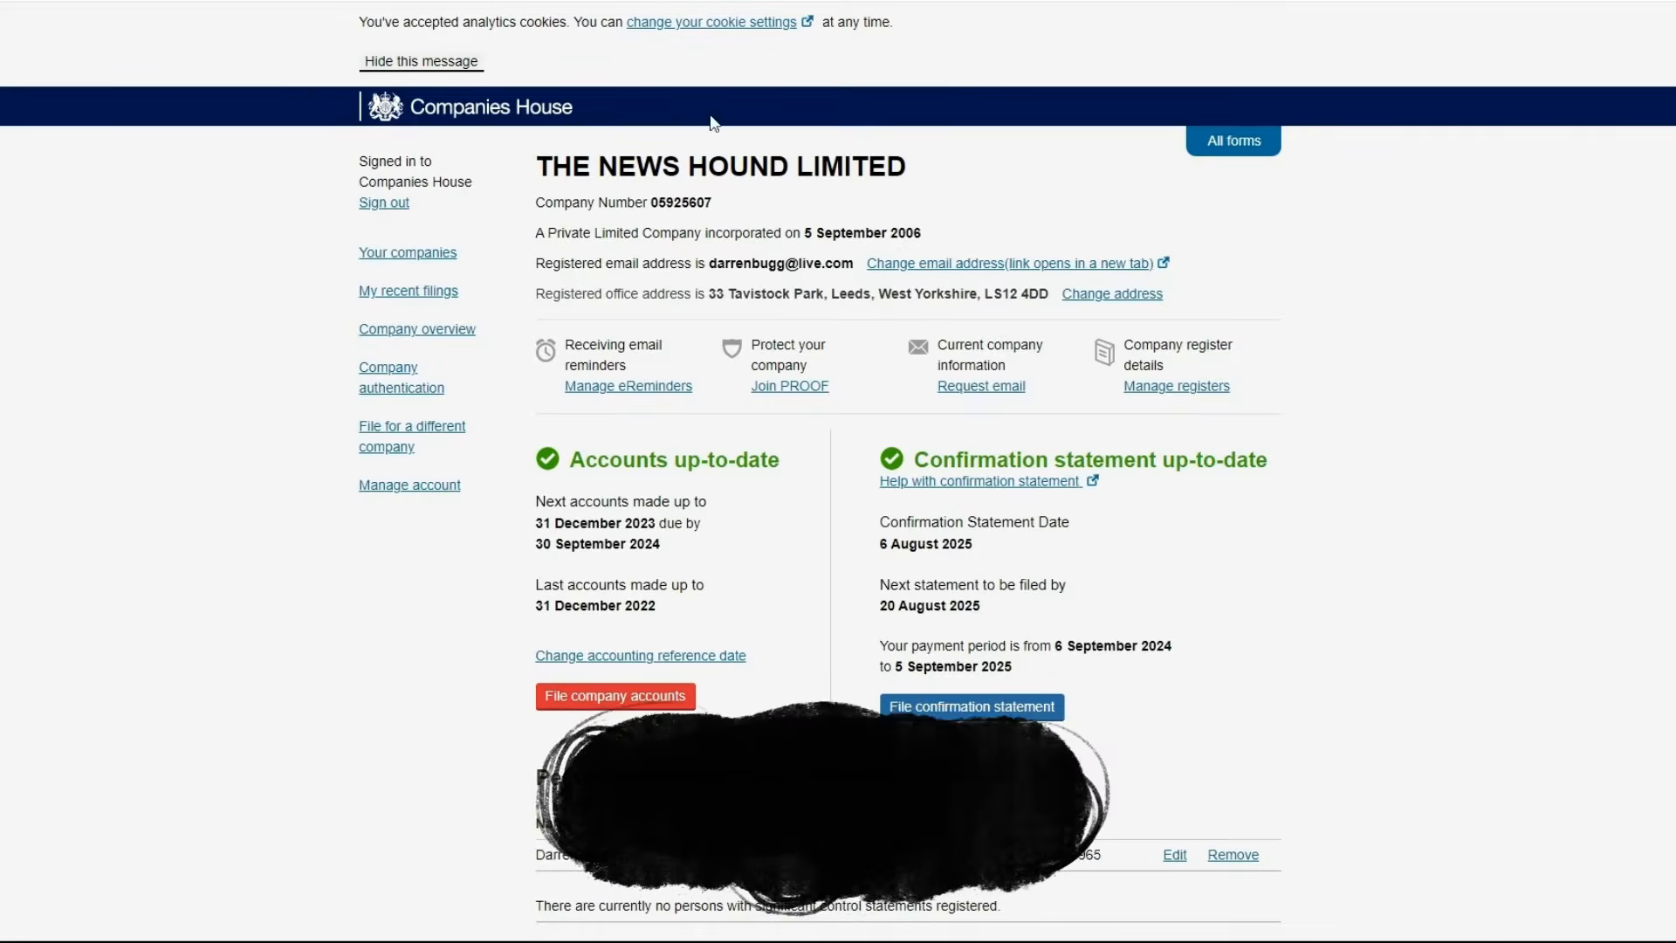
{"action": "left_click", "coordinate": [454, 63]}
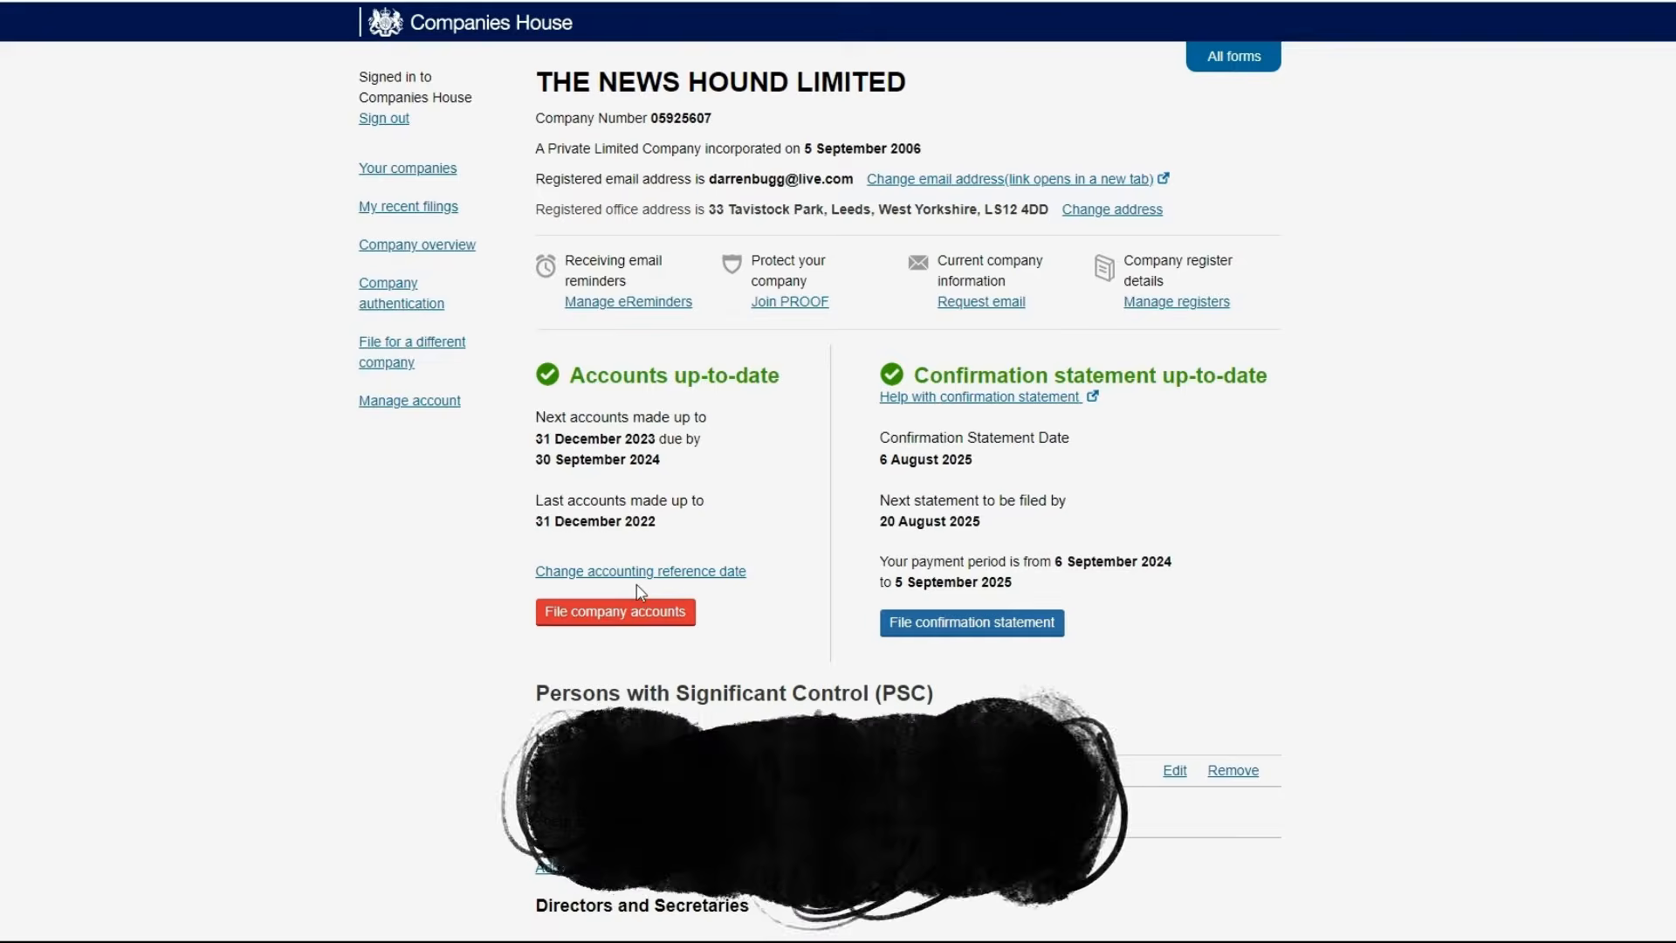
{"action": "left_click", "coordinate": [600, 616]}
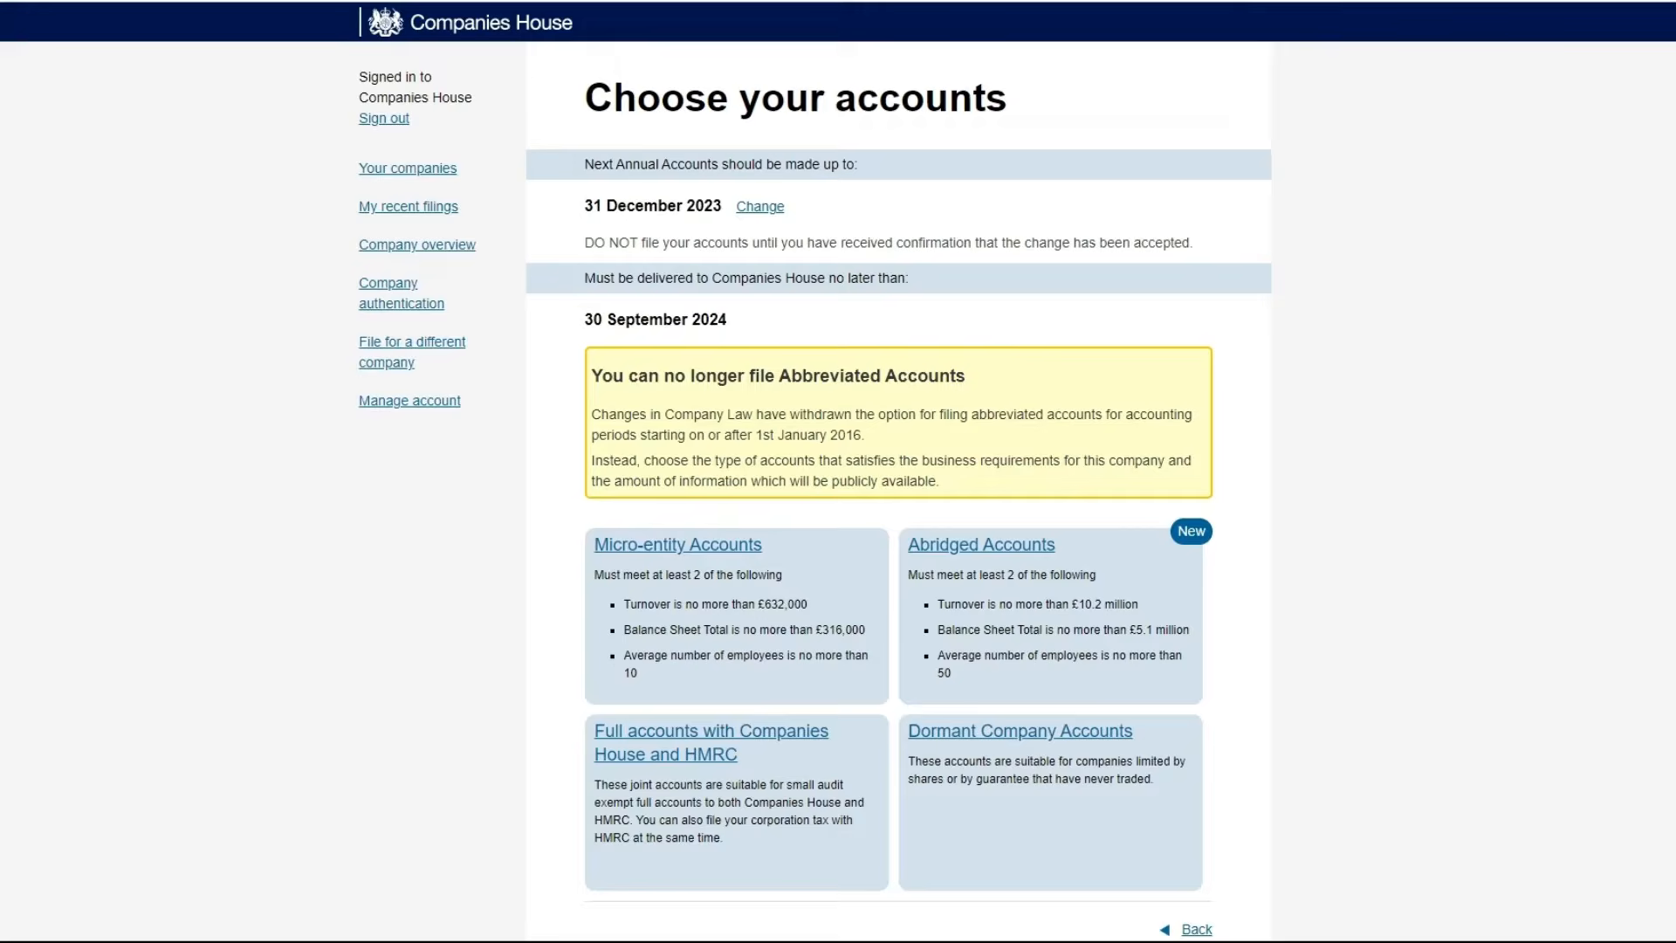
Pick Micro-entity Accounts and open the blank 31 December 2023 balance sheet form
{"action": "scroll", "coordinate": [1630, 666], "scroll_direction": "down", "scroll_amount": 2}
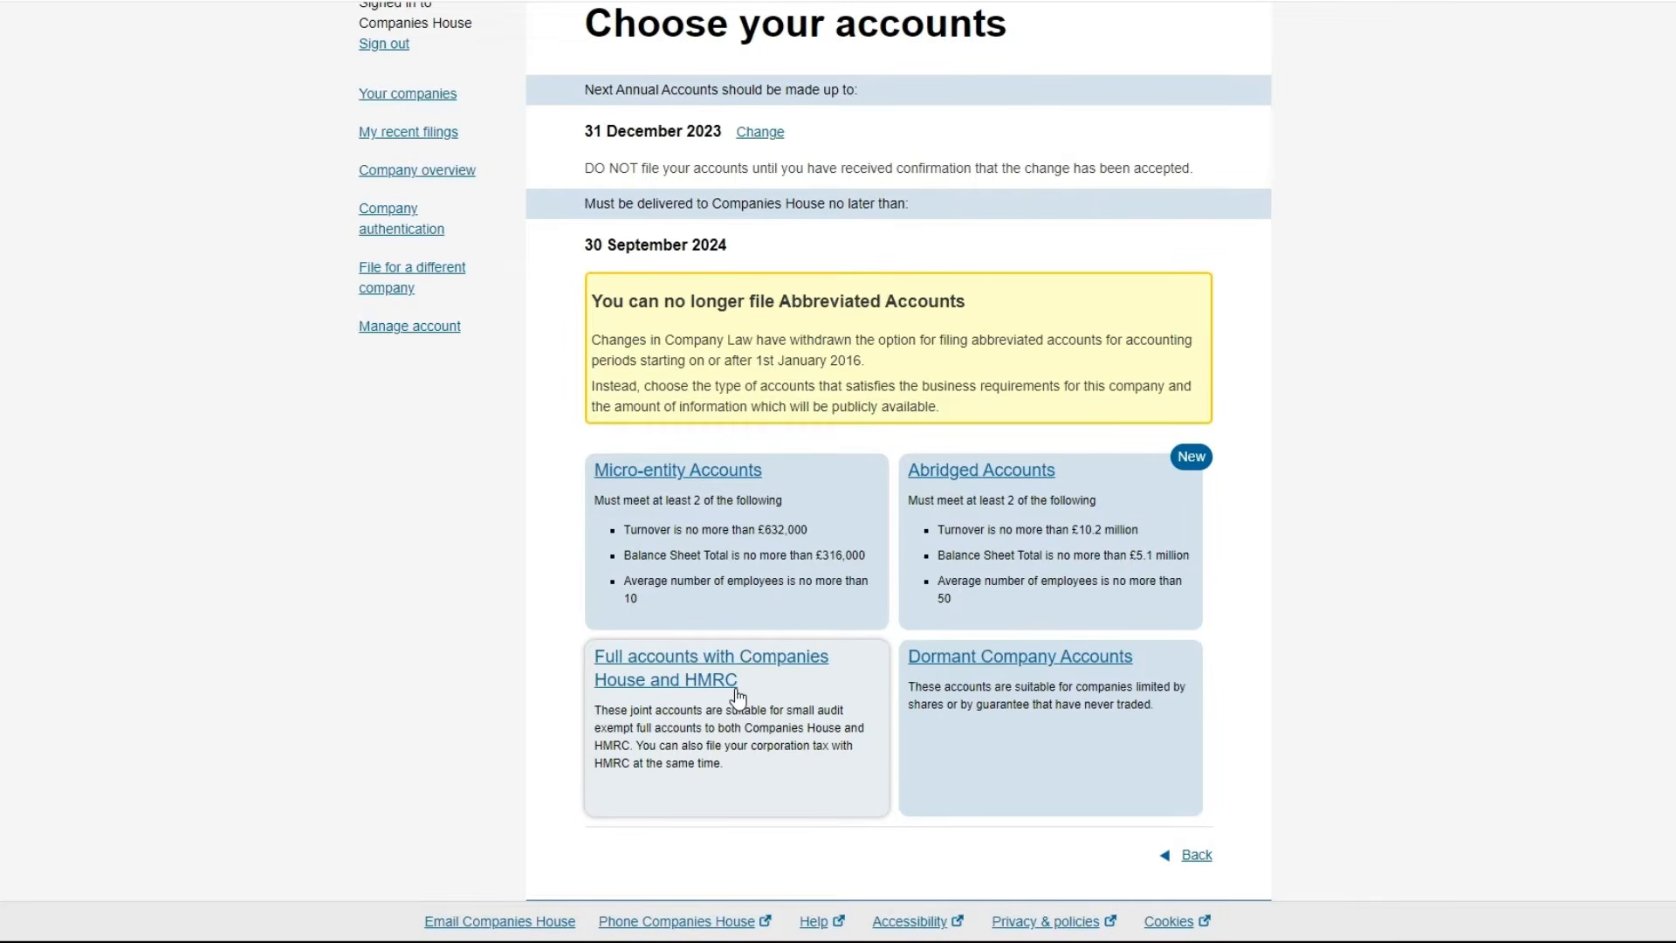
{"action": "left_click", "coordinate": [705, 474]}
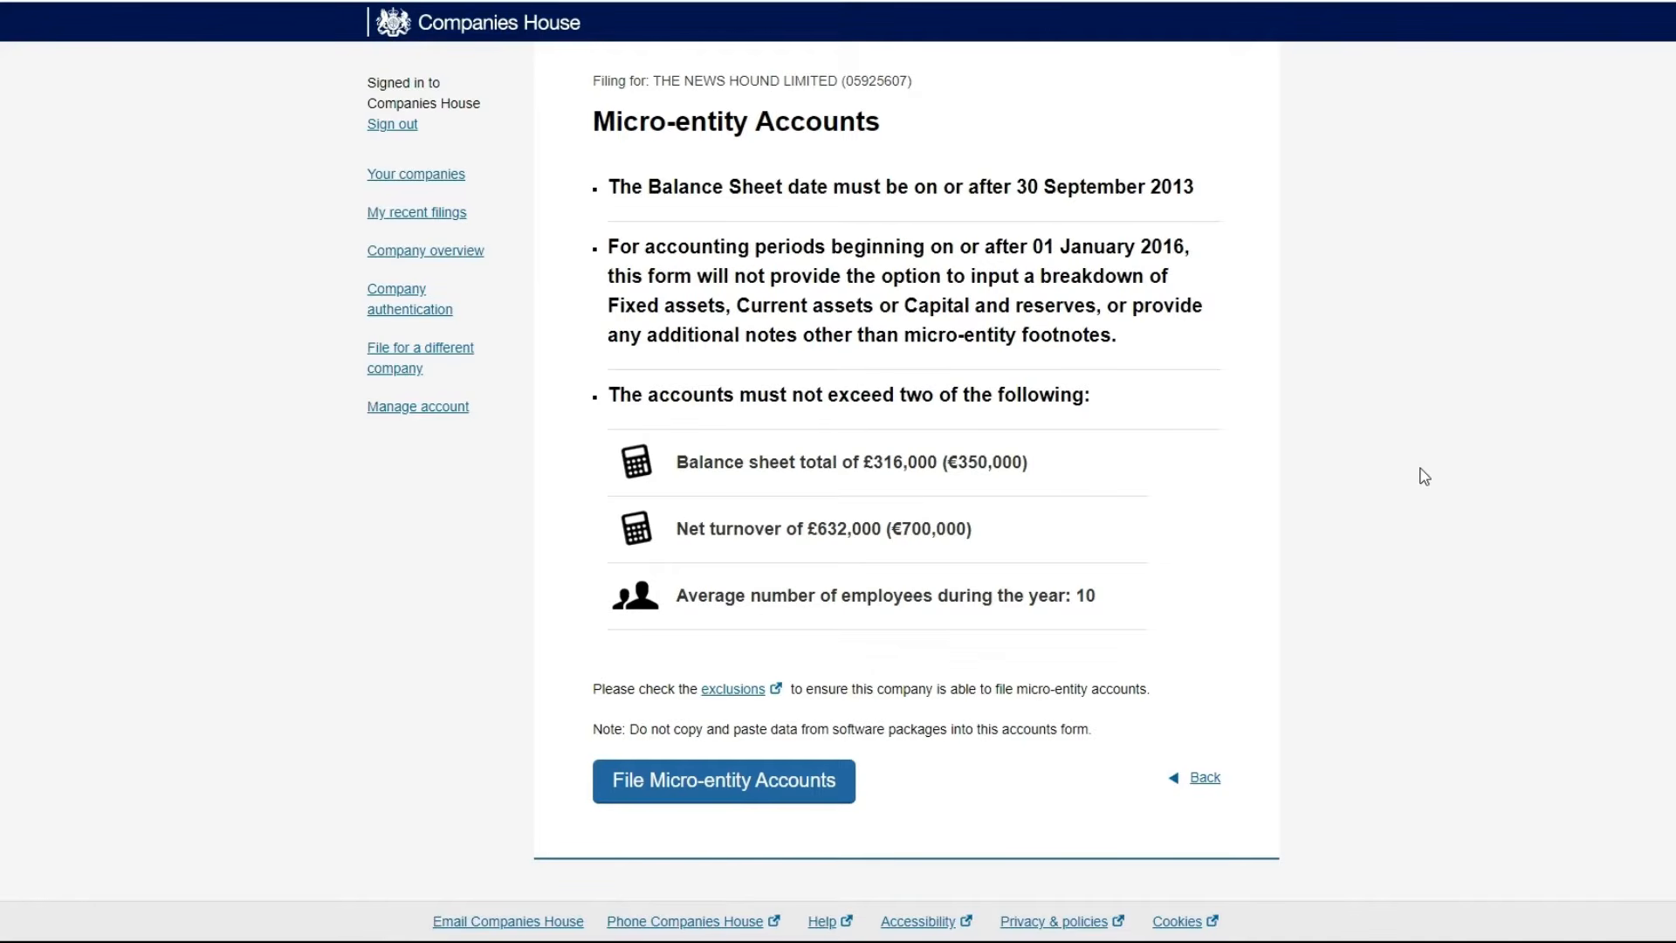
{"action": "left_click", "coordinate": [745, 797]}
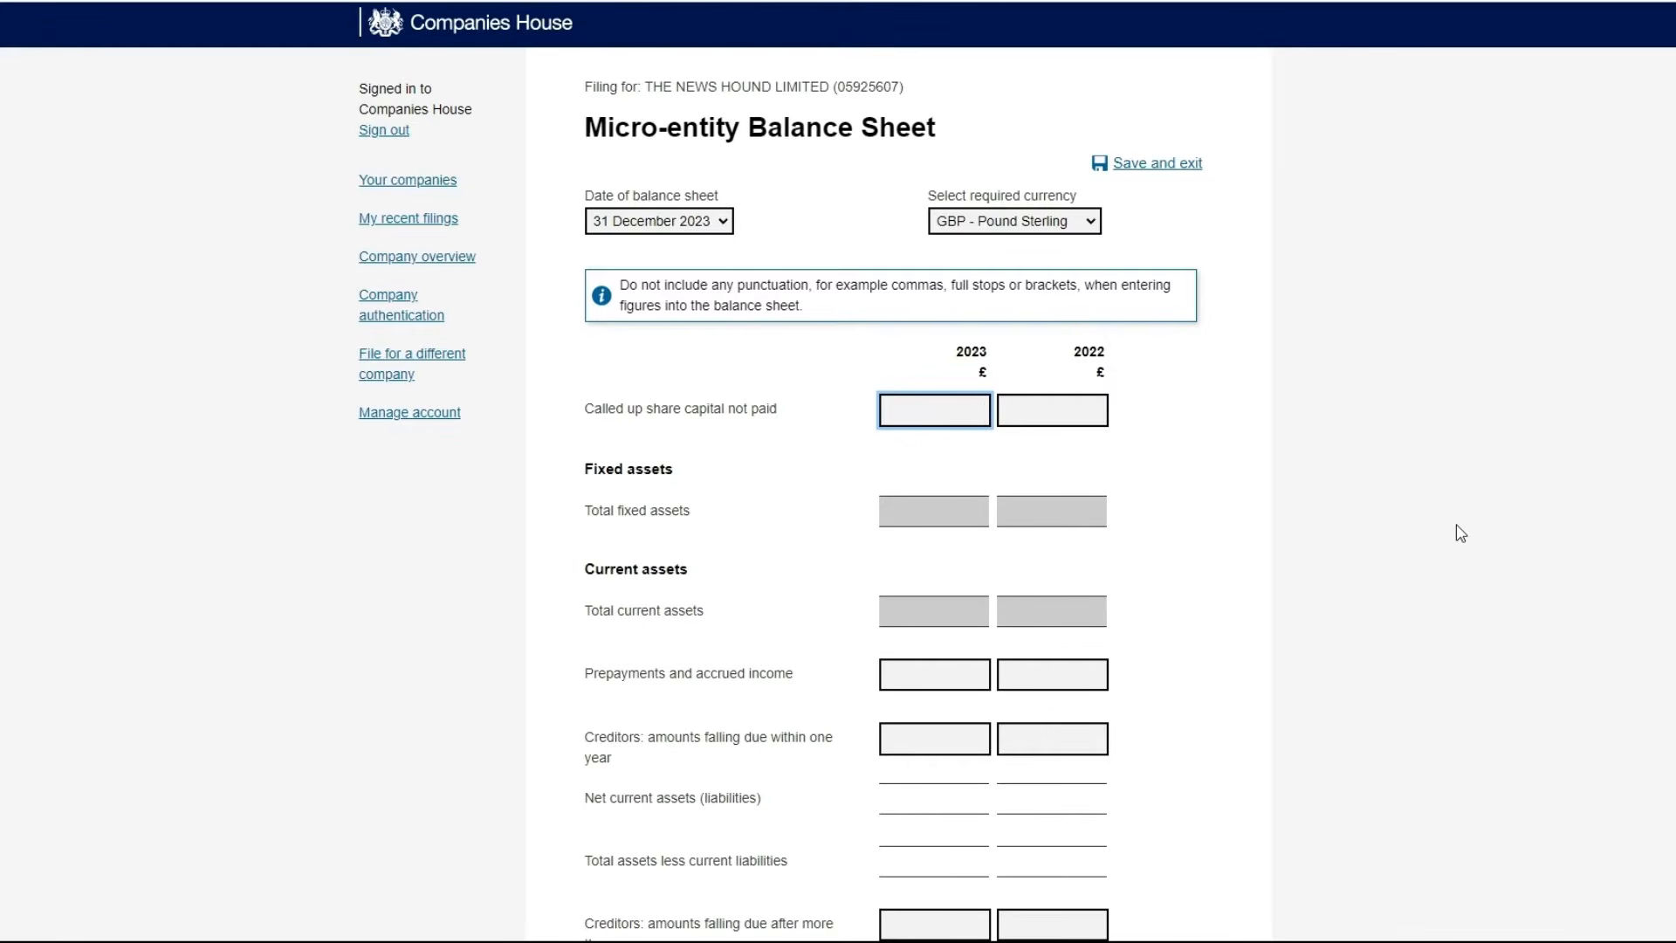
Enter 100 called up share capital not paid and 0 total fixed assets for 2023 and 2022
{"action": "type", "text": "100"}
{"action": "left_click", "coordinate": [1053, 399]}
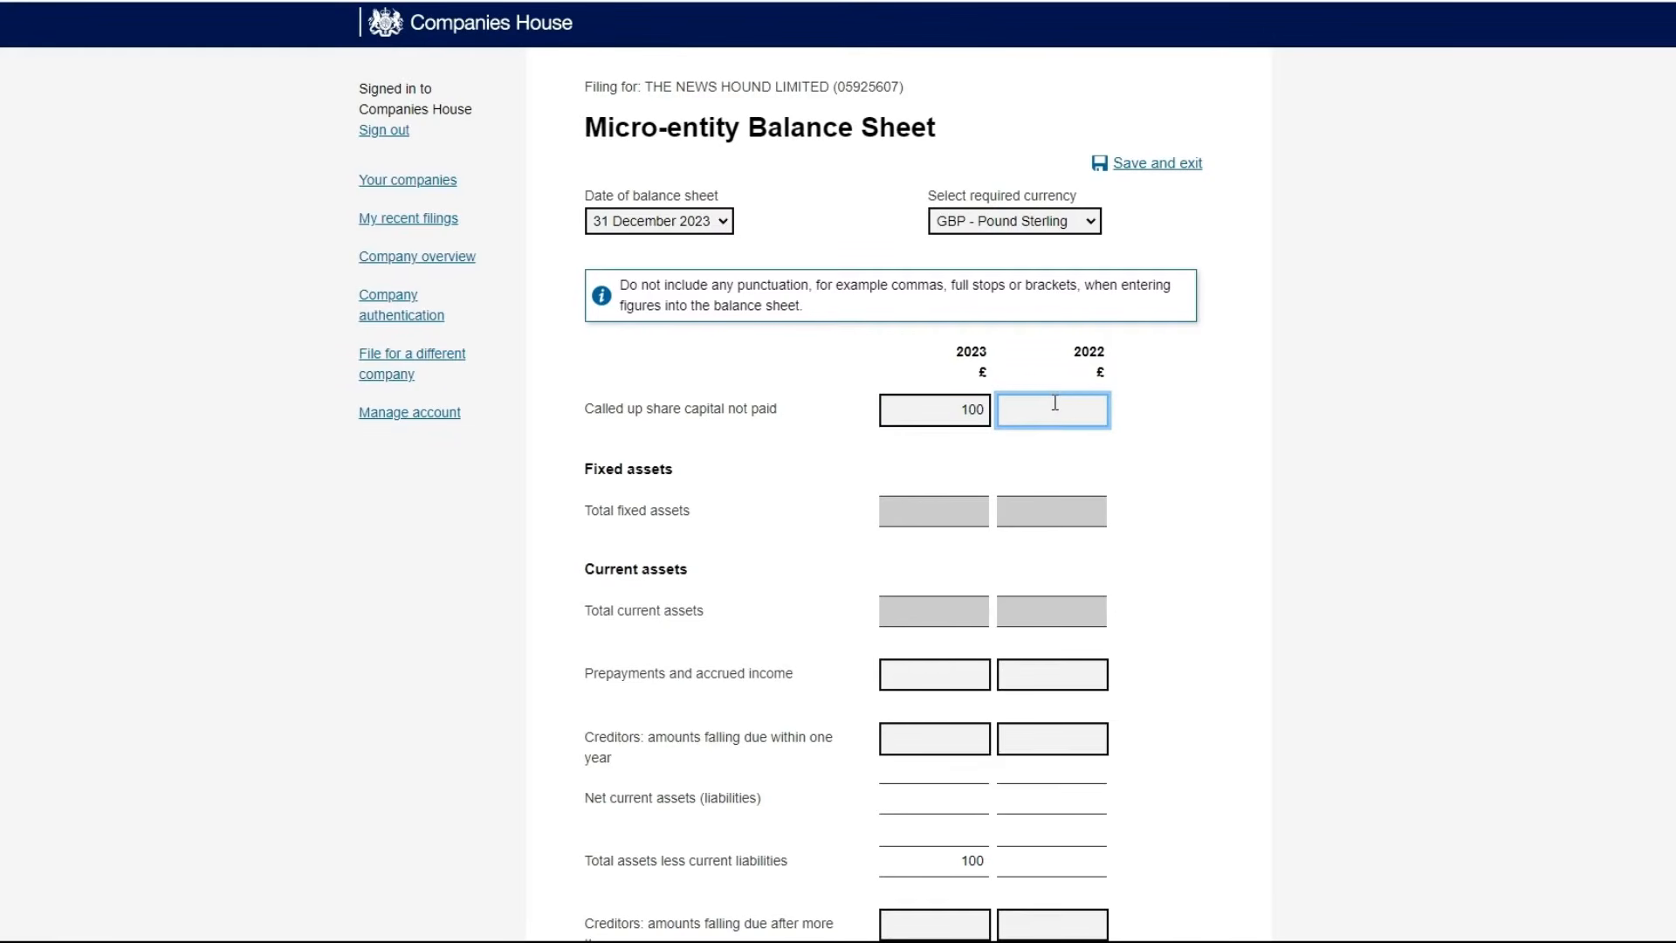
{"action": "type", "text": "100"}
{"action": "left_click", "coordinate": [1085, 517]}
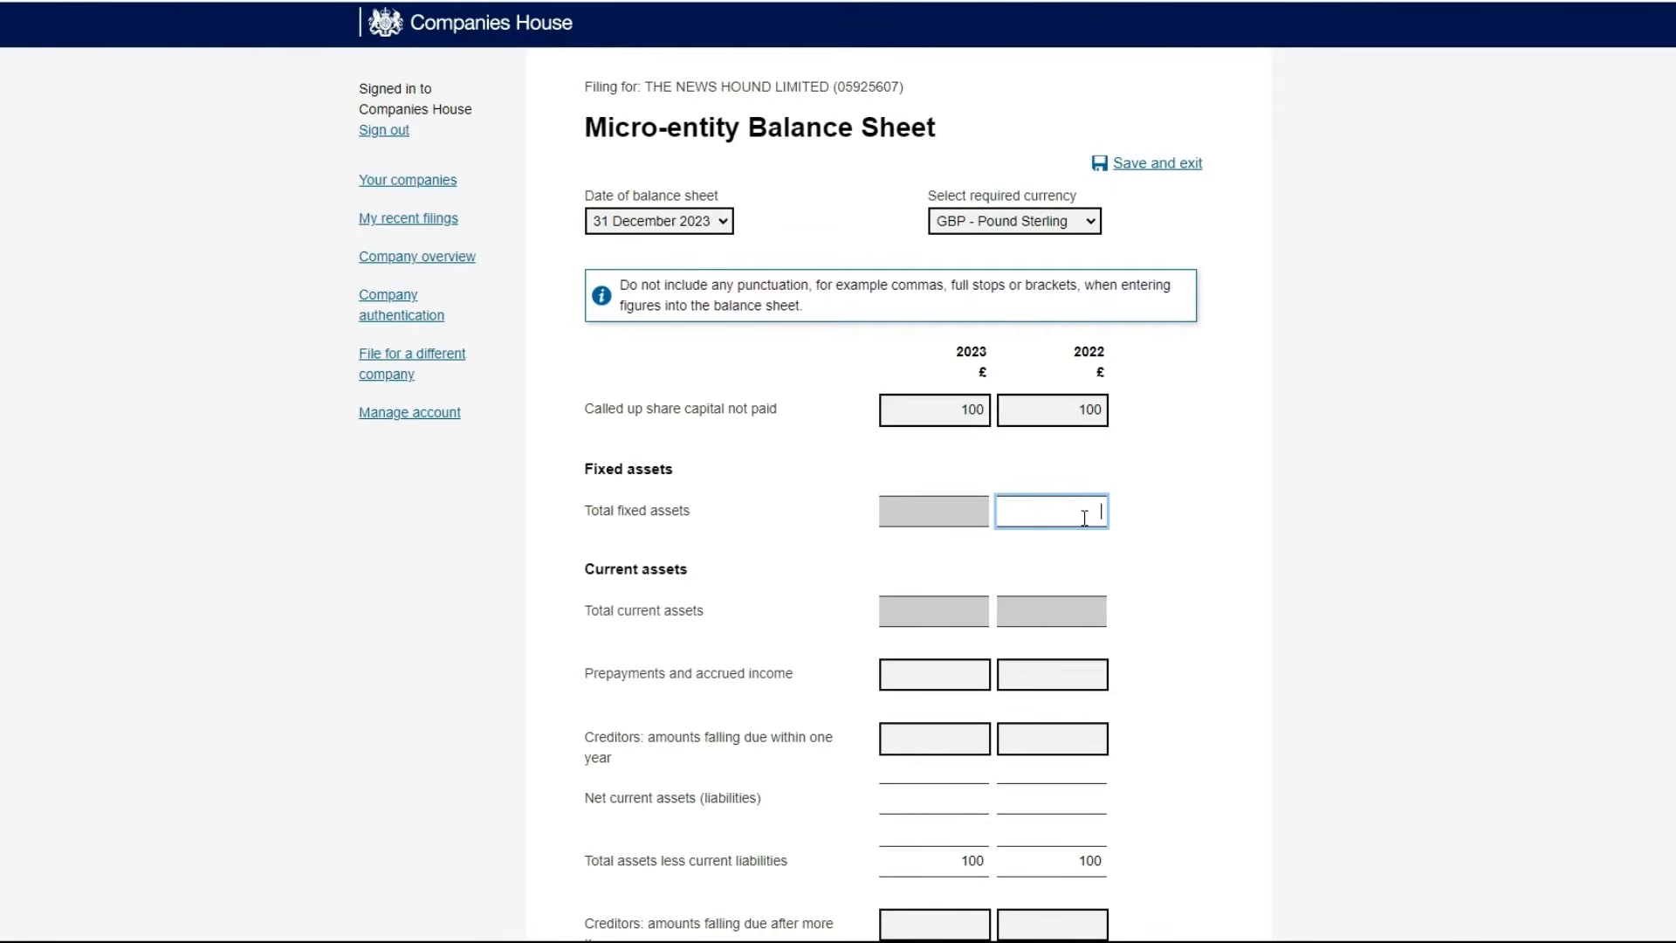
{"action": "left_click", "coordinate": [962, 518]}
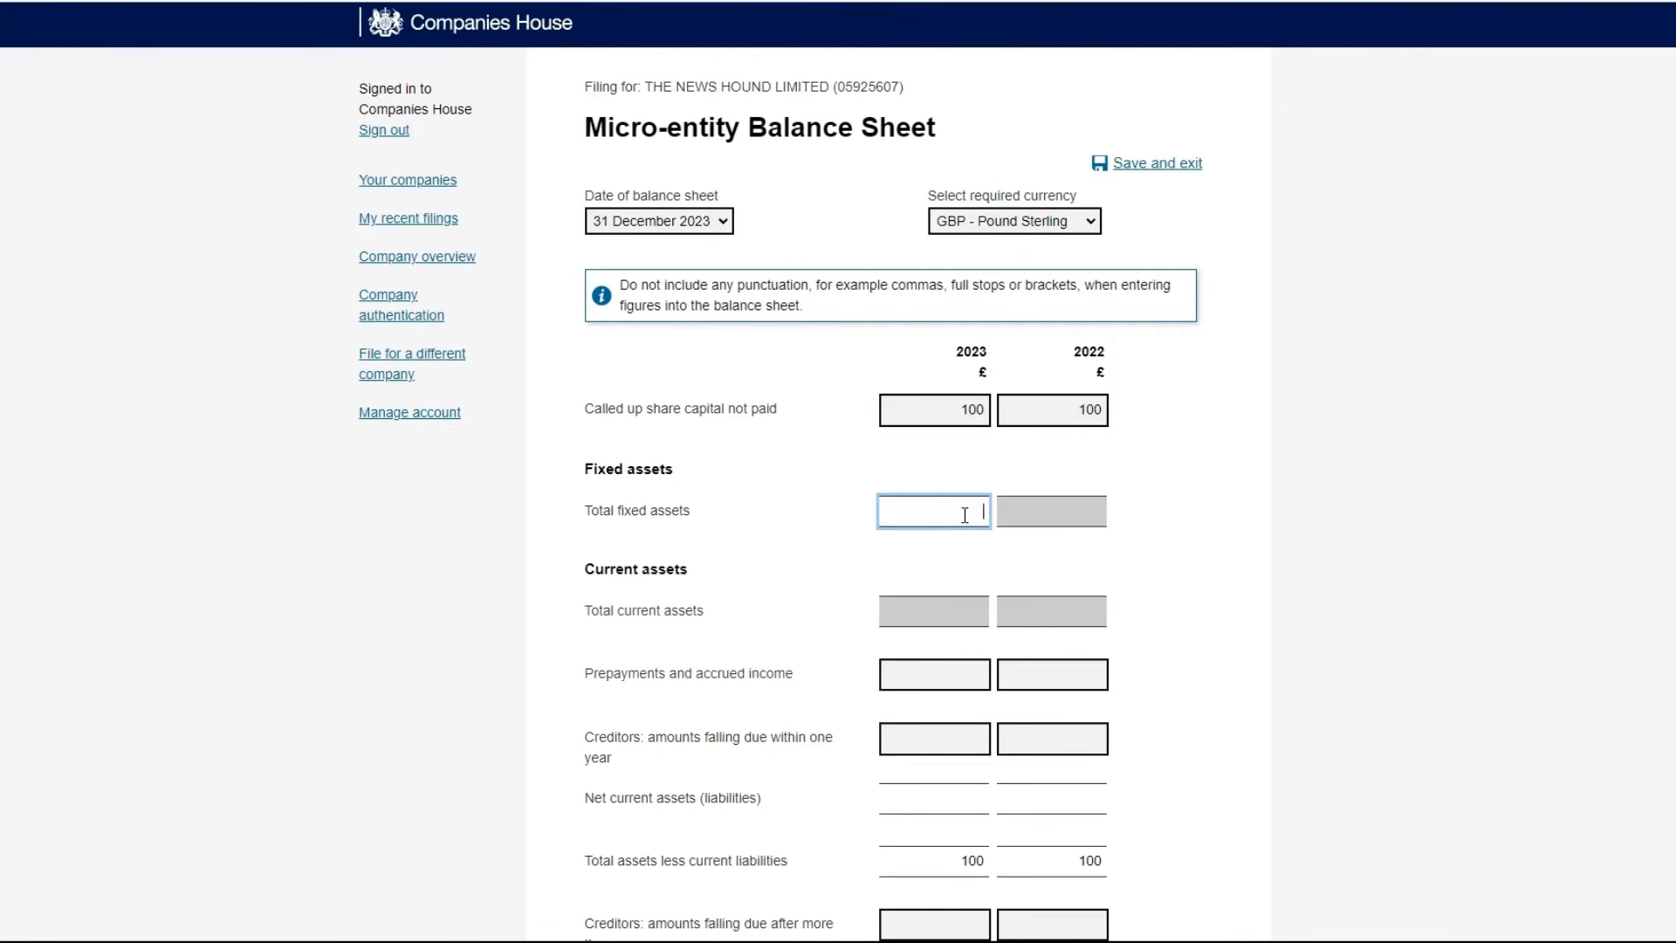
{"action": "type", "text": "0"}
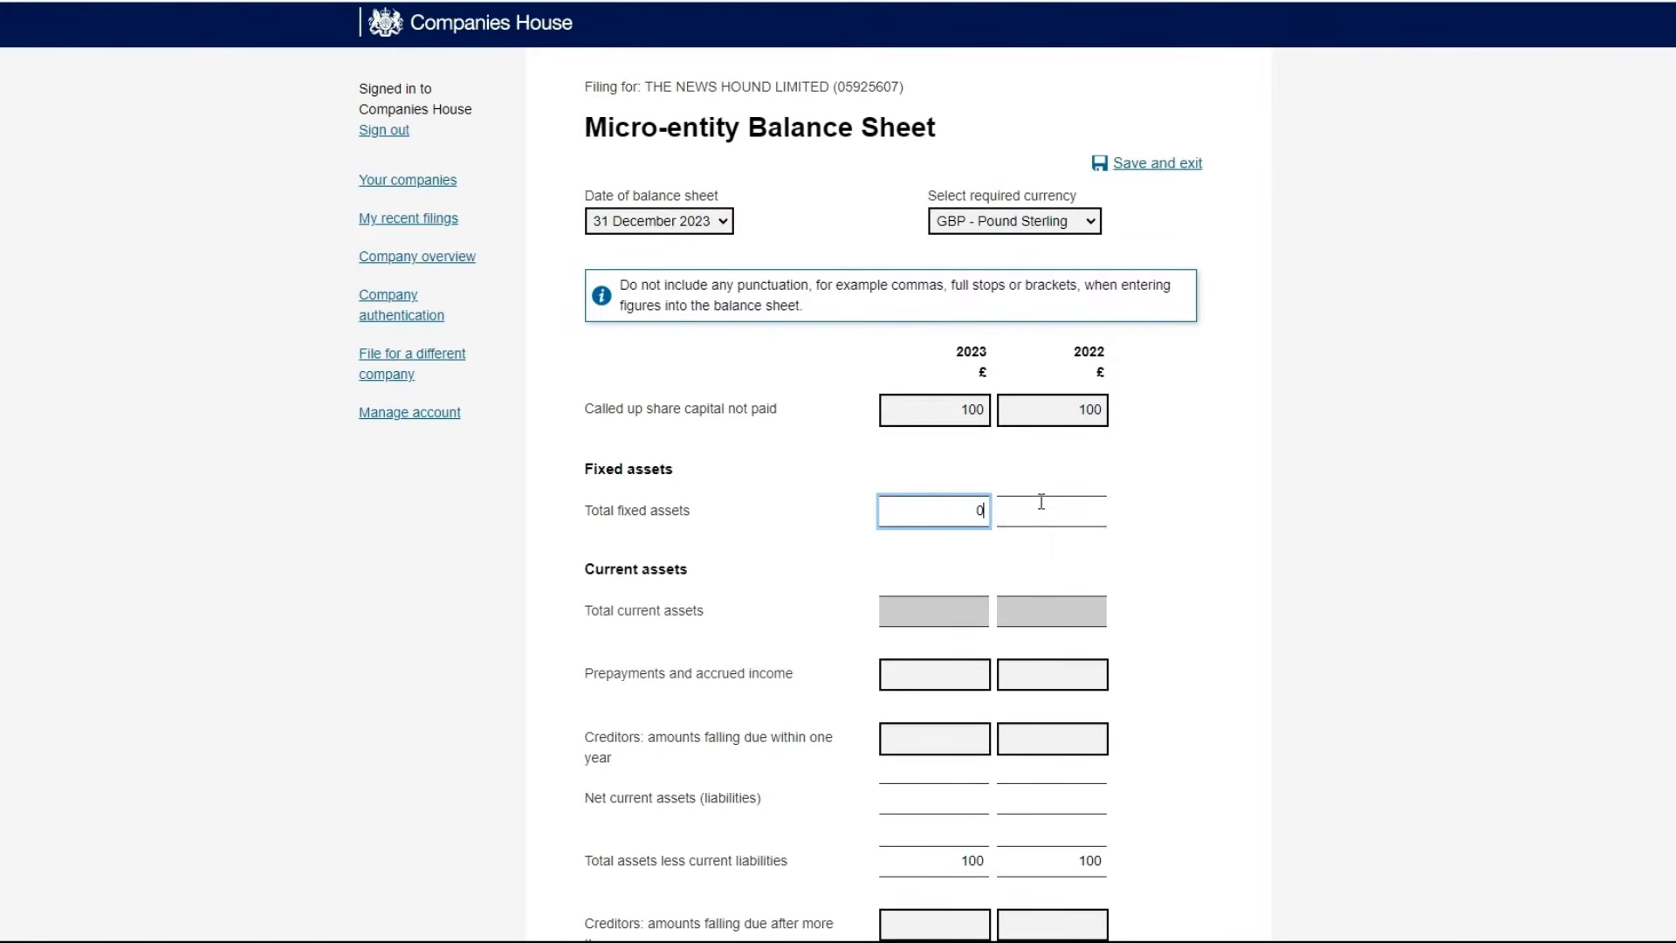
{"action": "left_click", "coordinate": [1038, 512]}
{"action": "type", "text": "0"}
Fill total current assets with 0, then overwrite them with 222 for 2022 and 22 for 2023
{"action": "left_click", "coordinate": [961, 605]}
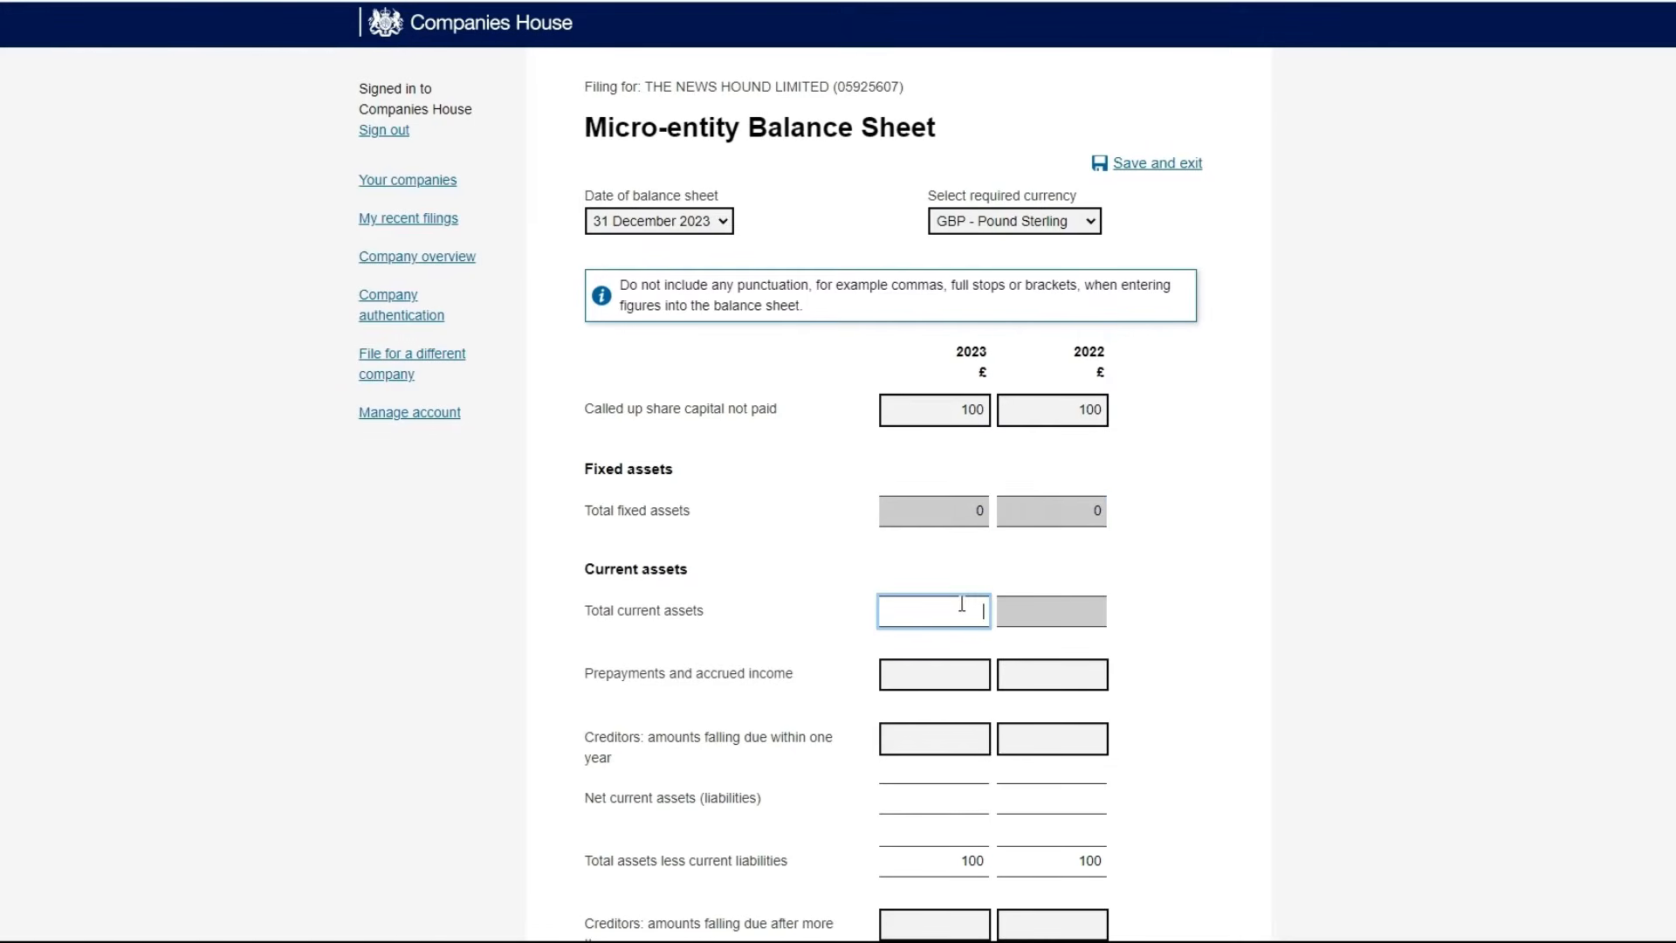
{"action": "type", "text": "0"}
{"action": "left_click", "coordinate": [1050, 611]}
{"action": "type", "text": "0"}
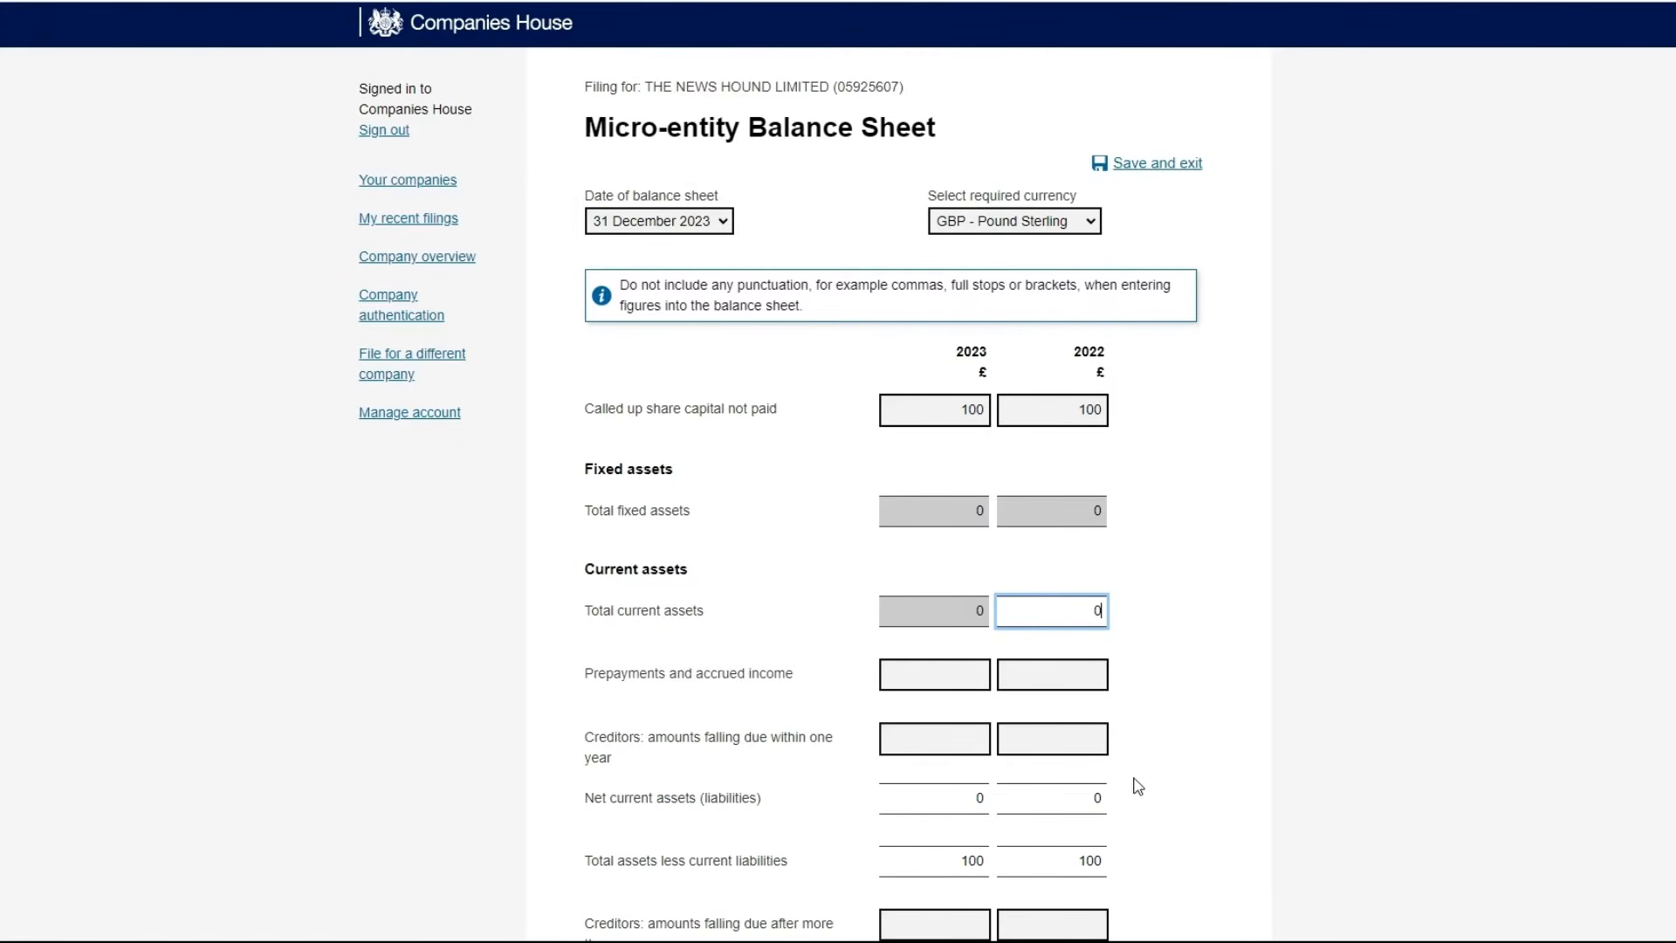
{"action": "left_click_drag", "start_coordinate": [1088, 619], "coordinate": [1126, 615]}
{"action": "type", "text": "222"}
{"action": "double_click", "coordinate": [978, 613]}
{"action": "type", "text": "22222222"}
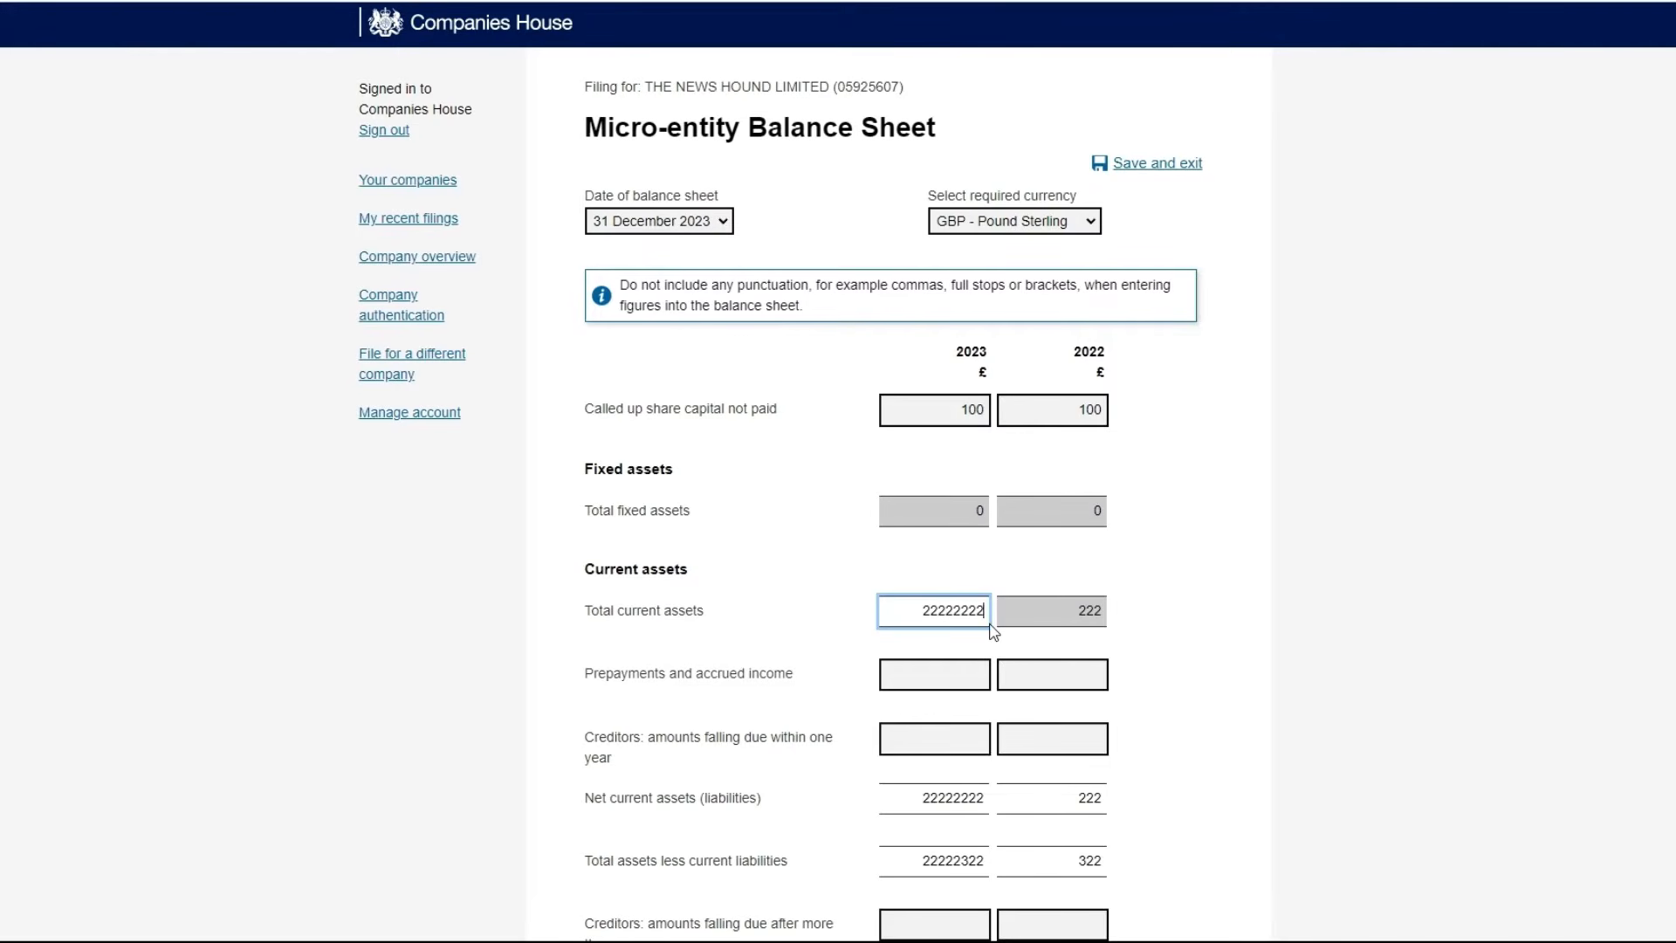
{"action": "key", "text": "BackSpace"}
{"action": "key", "text": "BackSpace"}
{"action": "key", "text": "BackSpace"}
{"action": "key", "text": "BackSpace"}
Correct 2022 current assets to 22 and enter prepayments of 766 for 2023 and 45 for 2022
{"action": "left_click", "coordinate": [1101, 604]}
{"action": "key", "text": "BackSpace"}
{"action": "left_click", "coordinate": [1082, 675]}
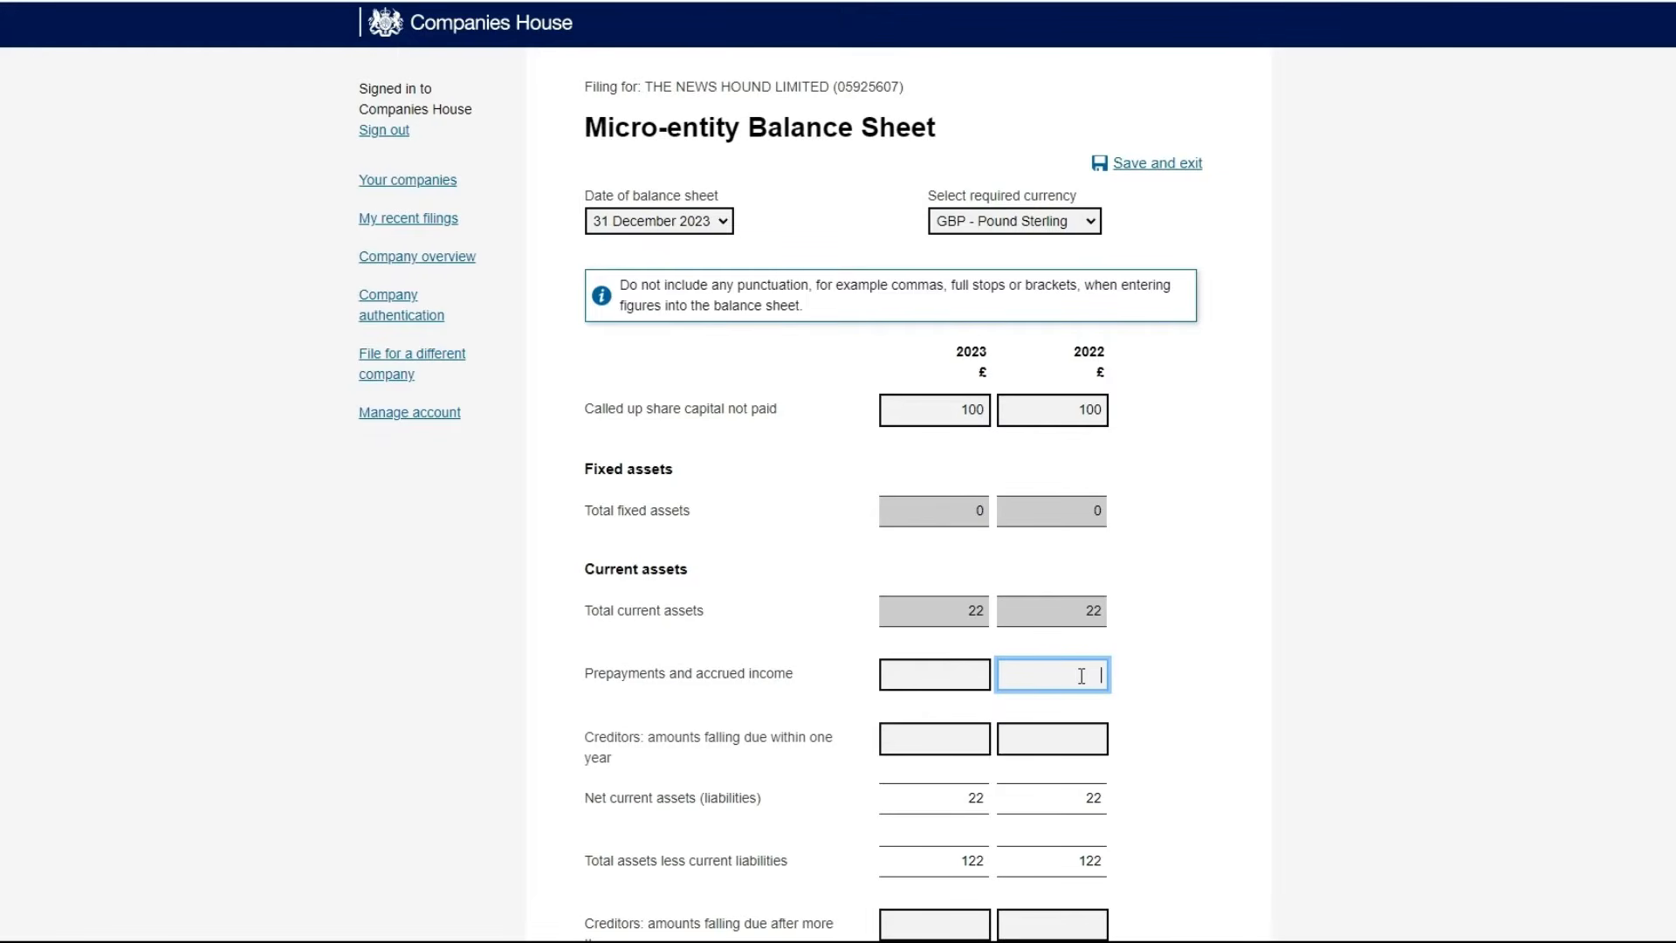
{"action": "type", "text": "45"}
{"action": "left_click", "coordinate": [964, 677]}
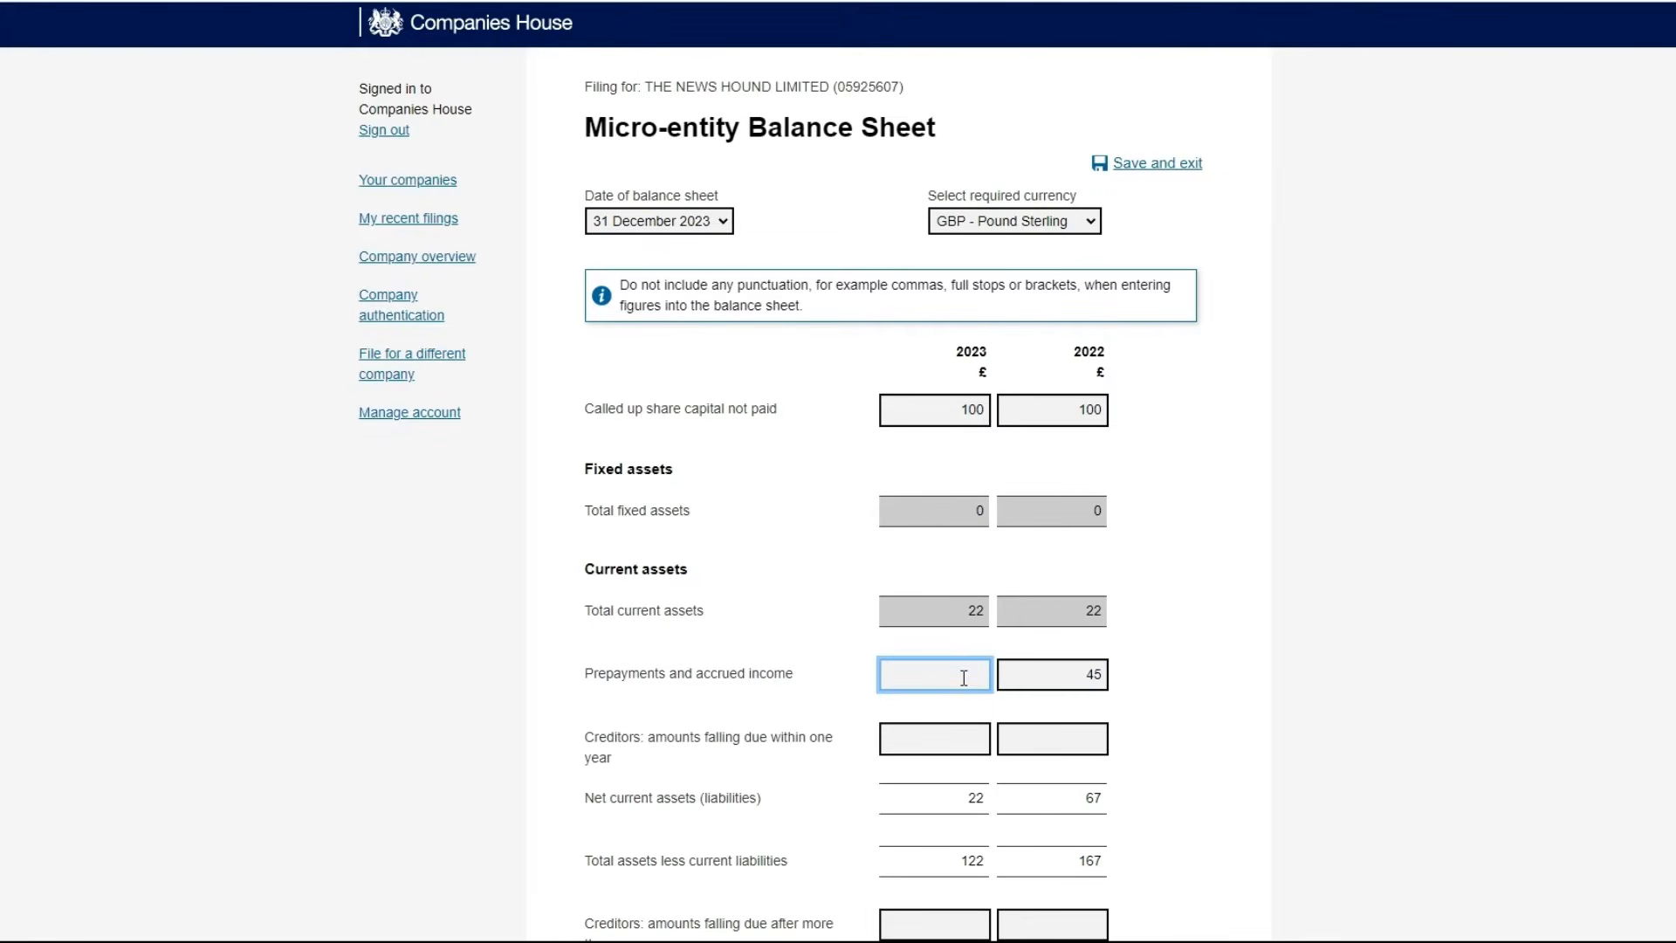
{"action": "type", "text": "766"}
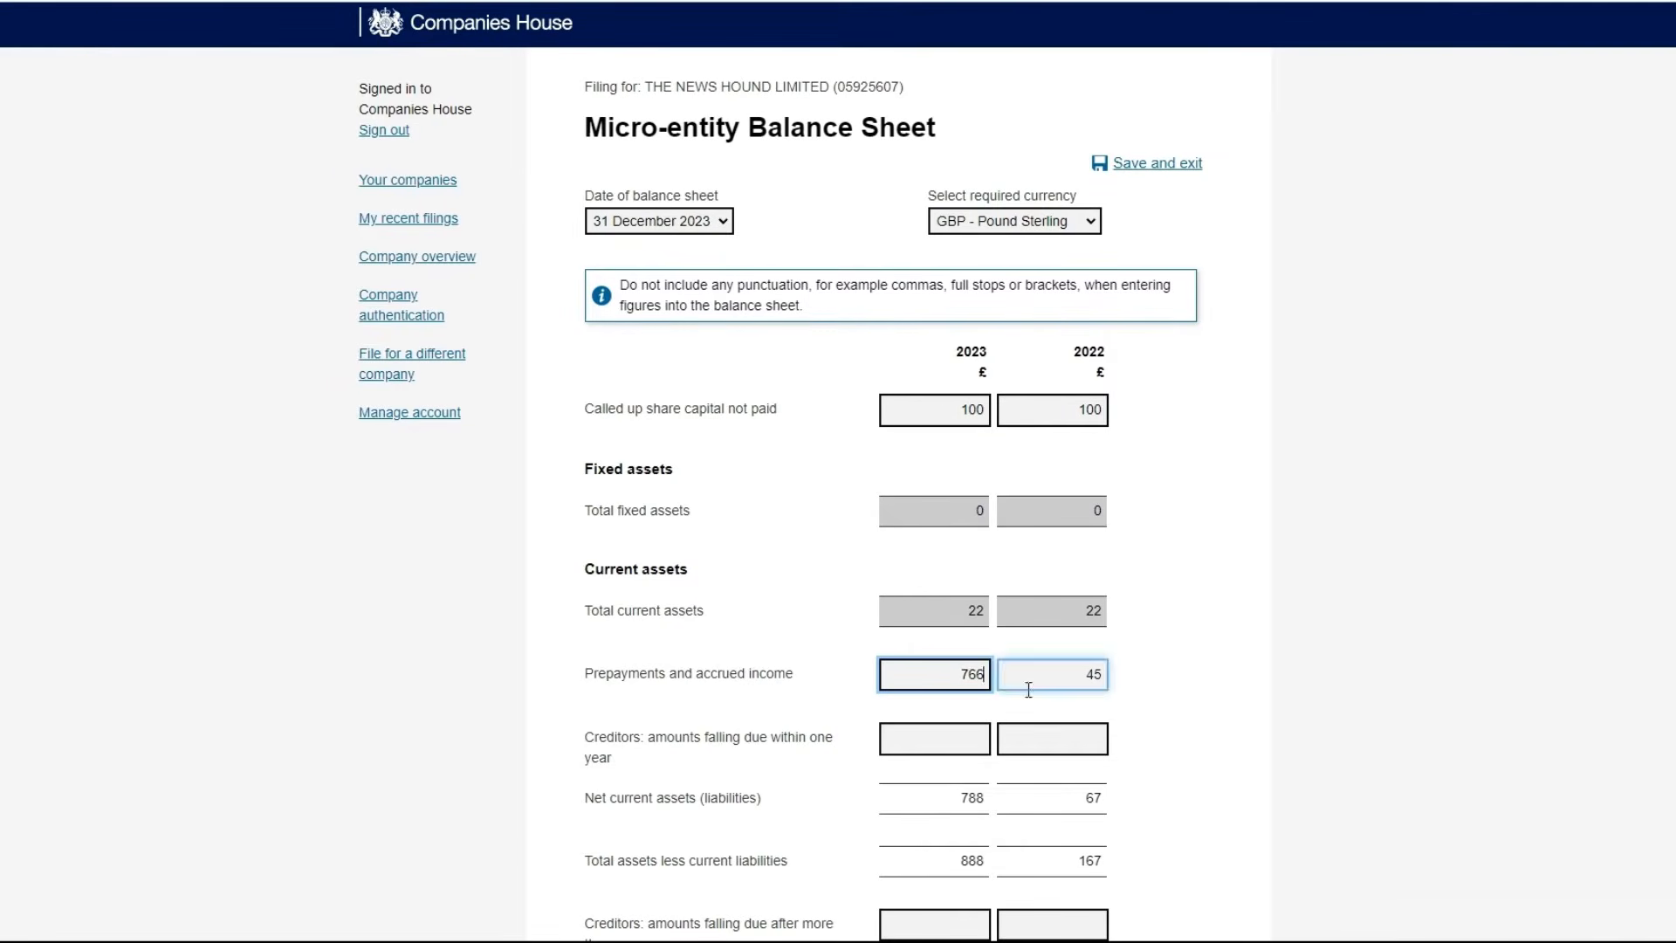
Enter creditors due within one year of 8877 for 2023 and 88888 for 2022
{"action": "left_click", "coordinate": [967, 737]}
{"action": "type", "text": "77"}
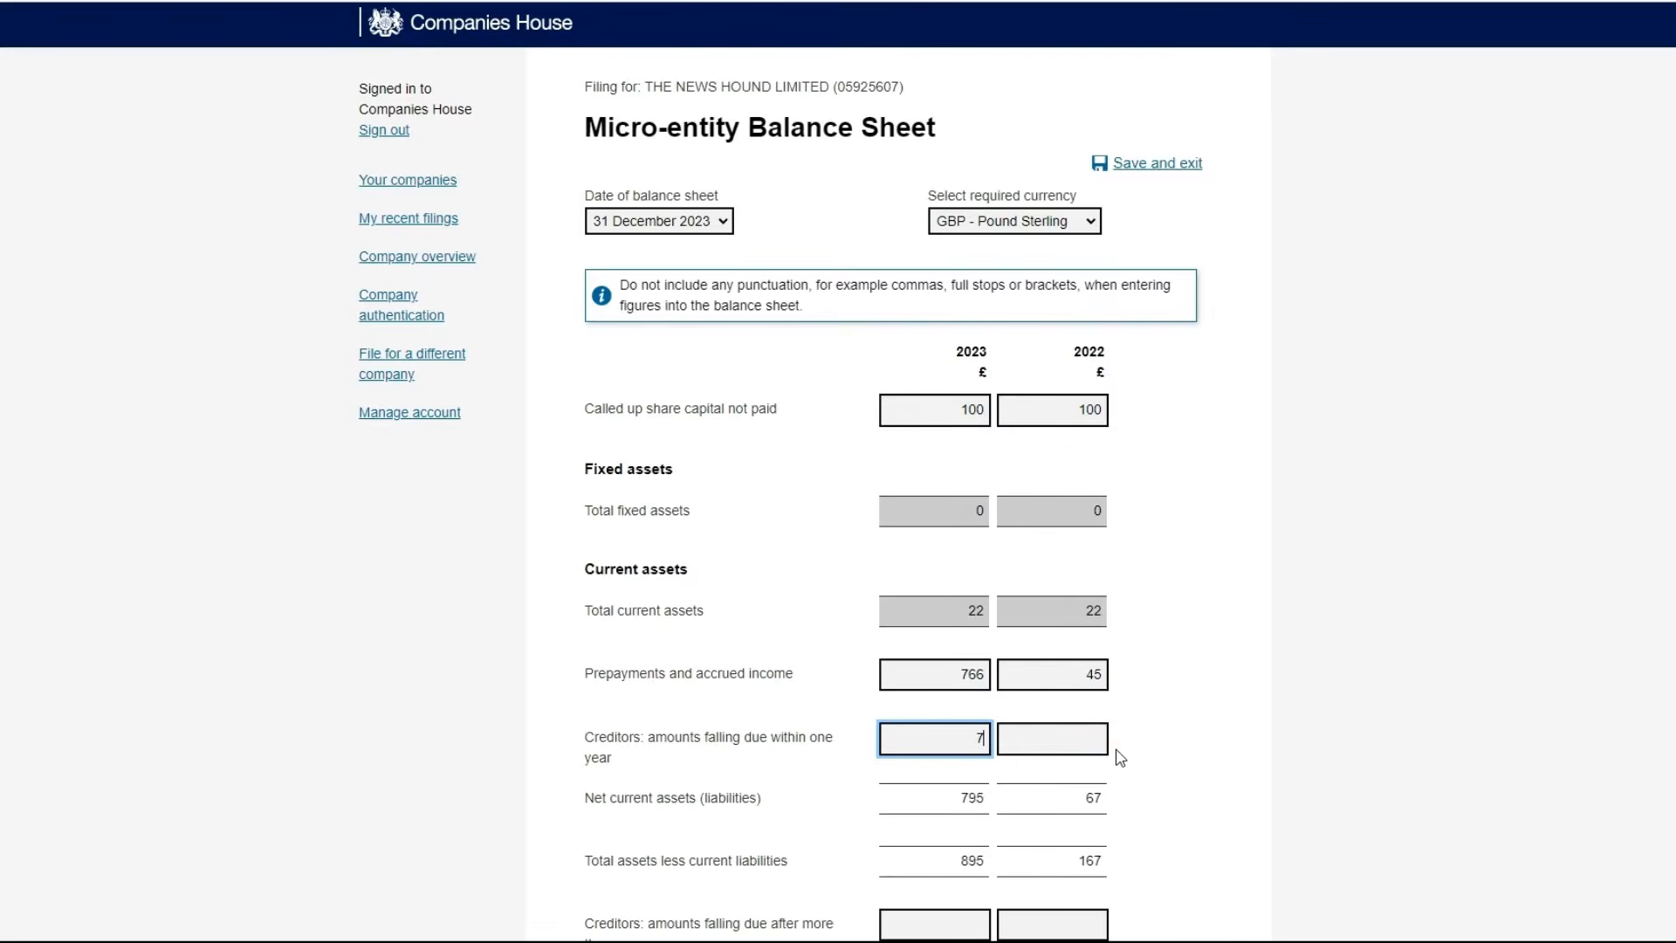
{"action": "left_click", "coordinate": [1090, 752]}
{"action": "left_click", "coordinate": [1078, 743]}
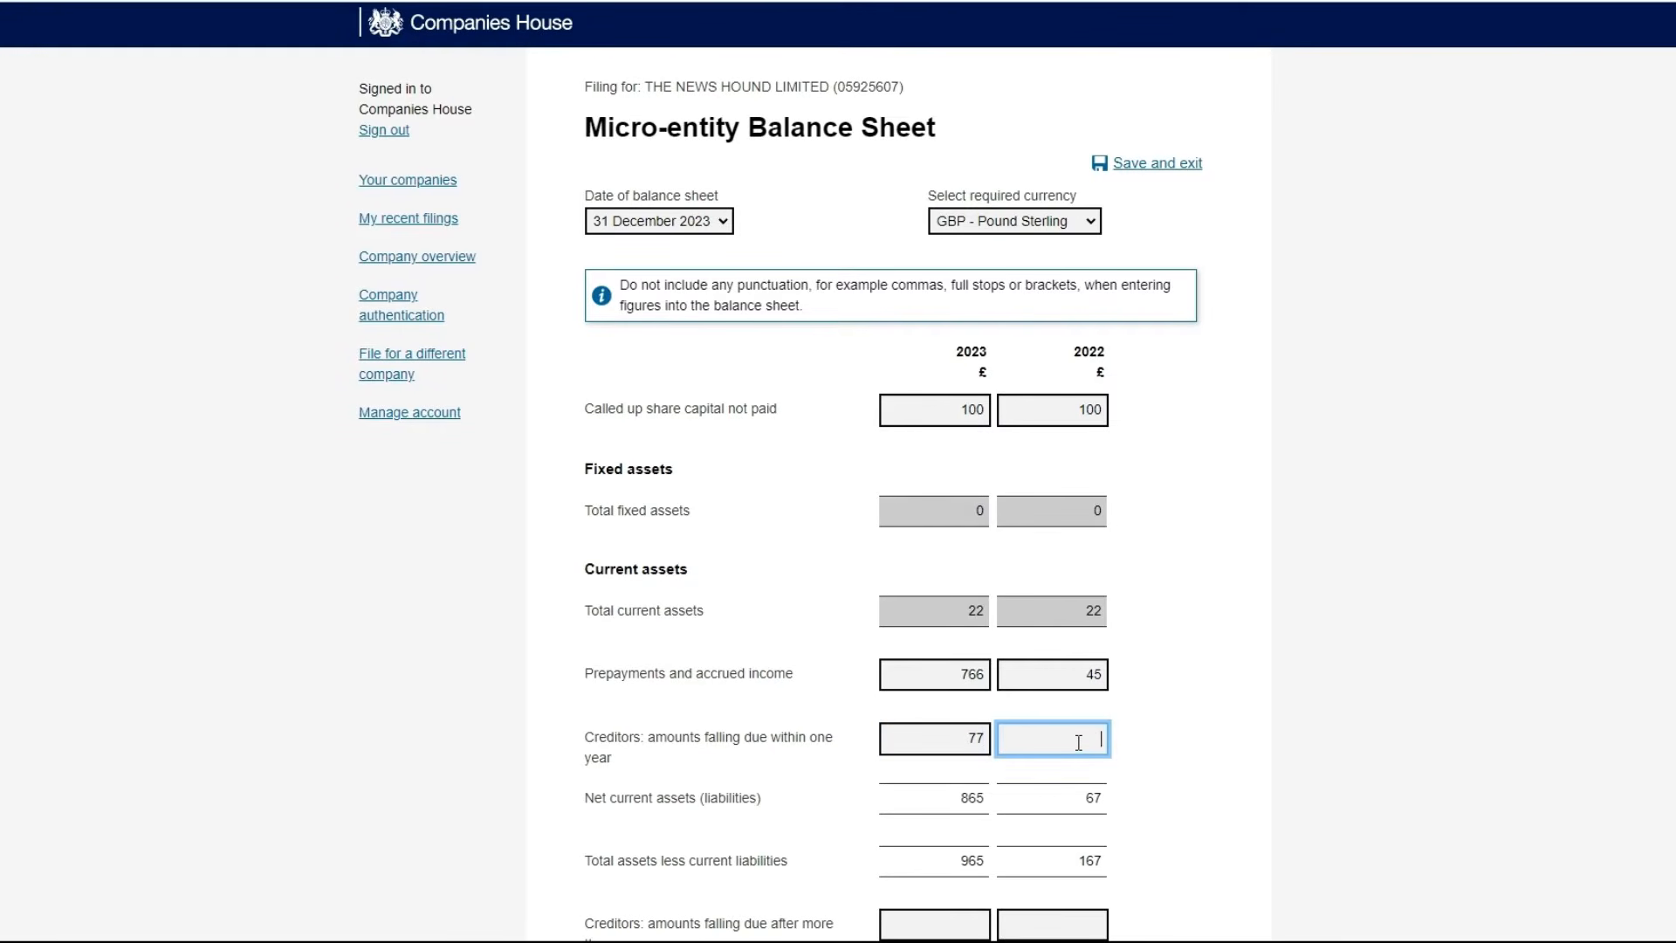
{"action": "type", "text": "88888"}
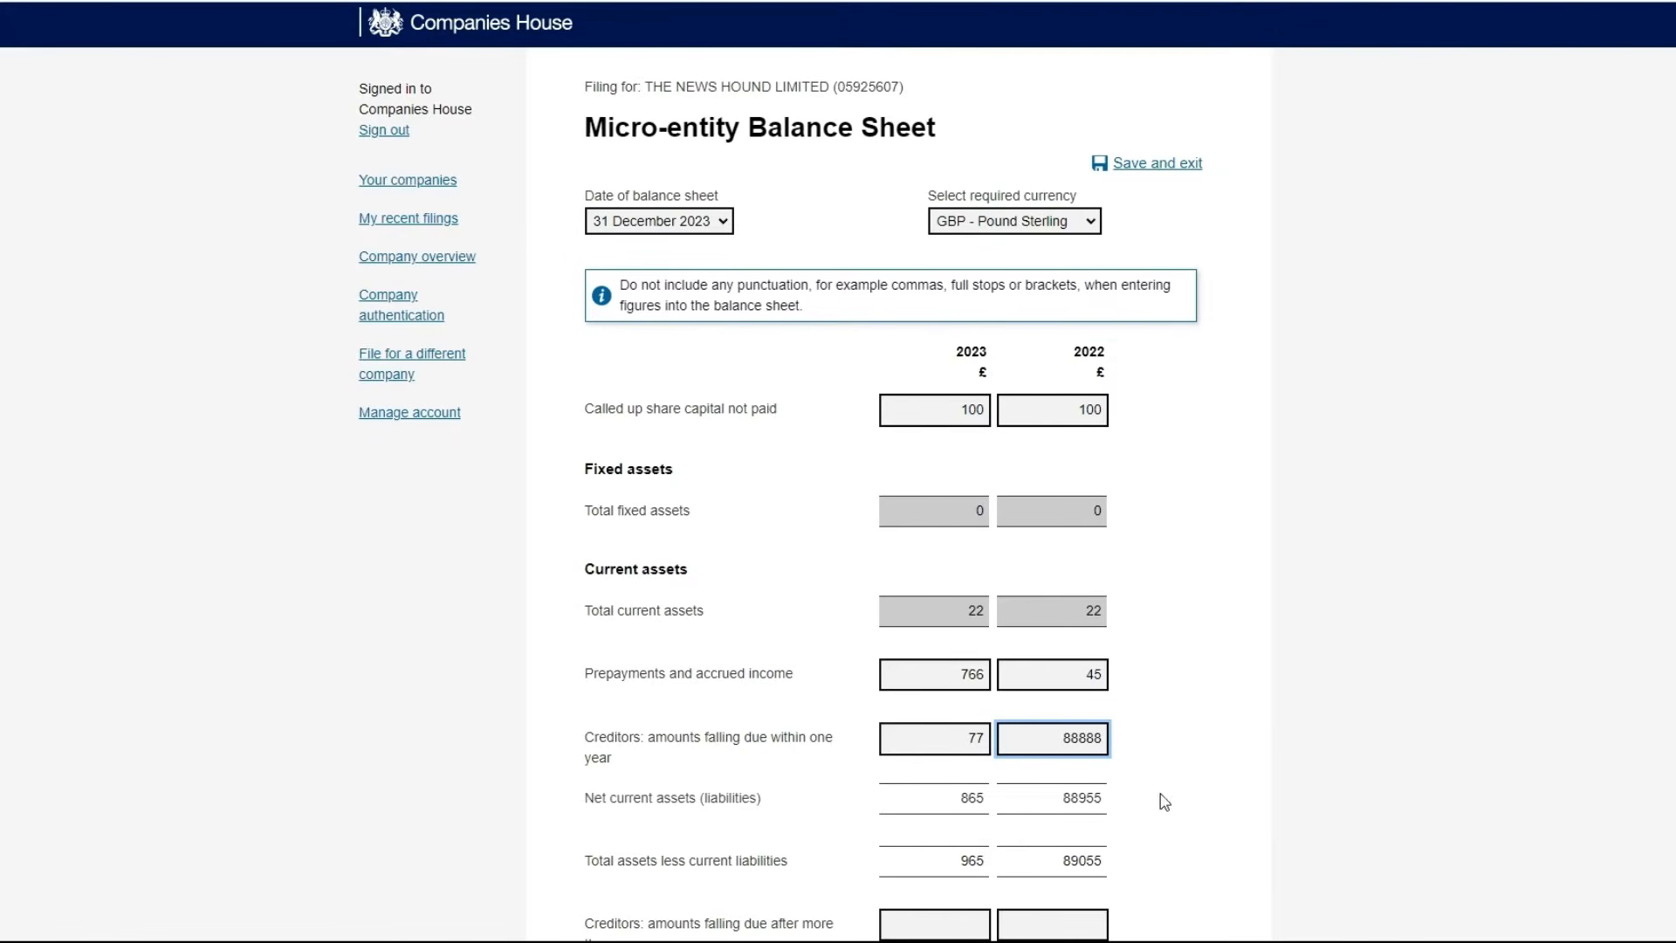
{"action": "left_click", "coordinate": [964, 742]}
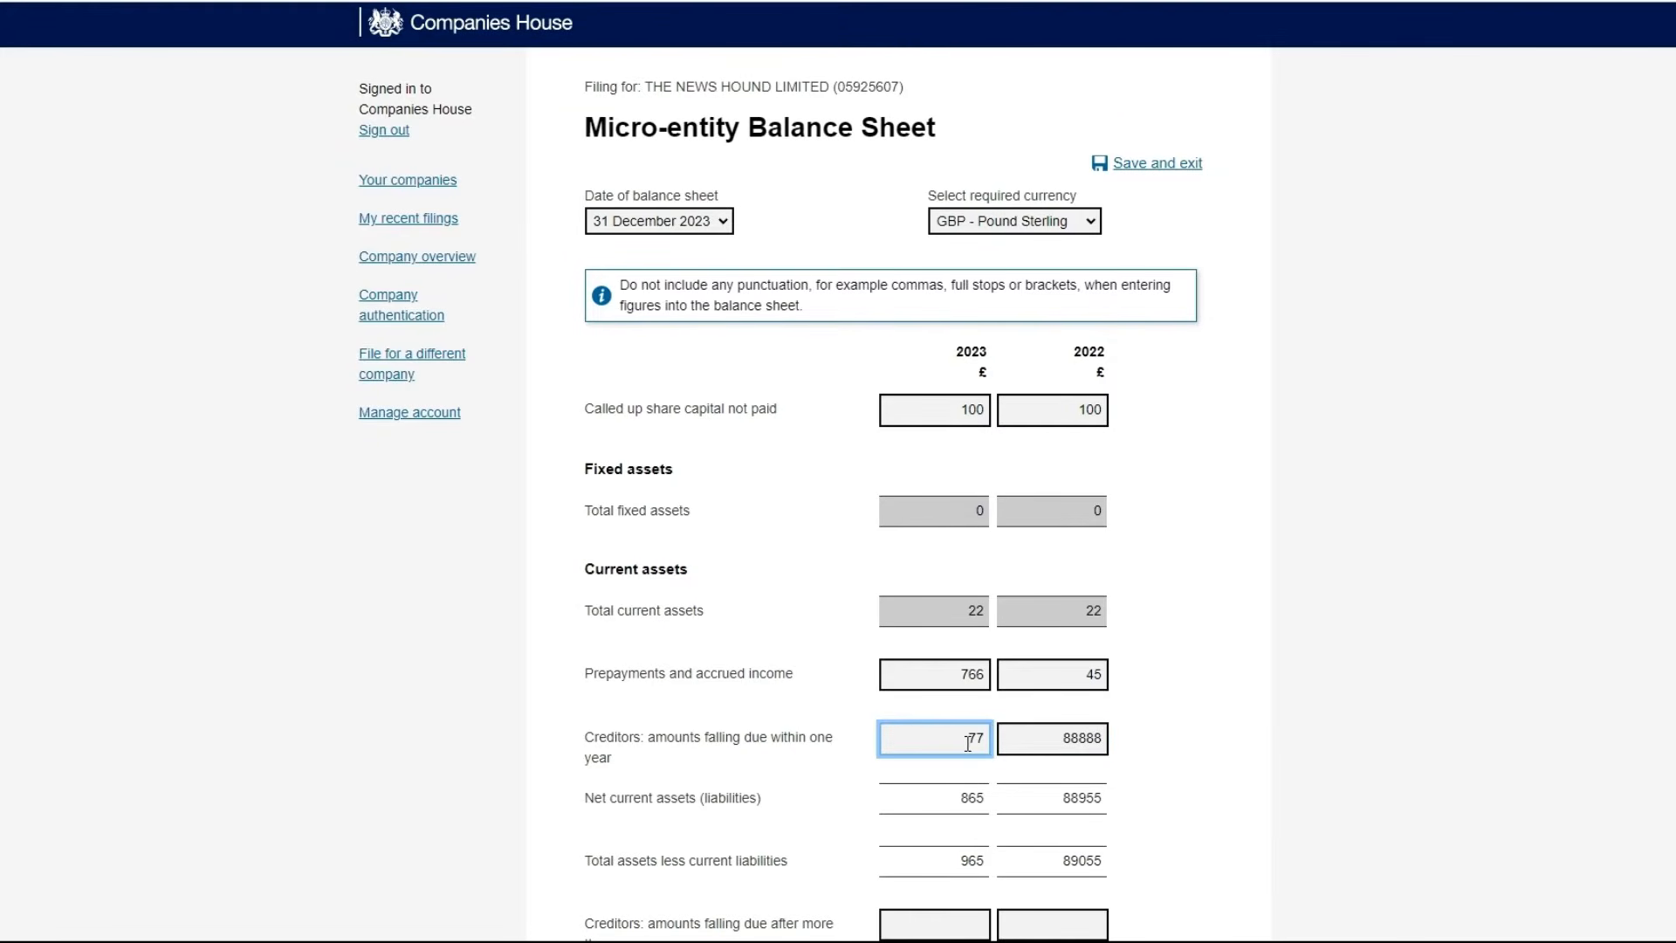
{"action": "type", "text": "88"}
{"action": "scroll", "coordinate": [1048, 610], "scroll_direction": "down", "scroll_amount": 3}
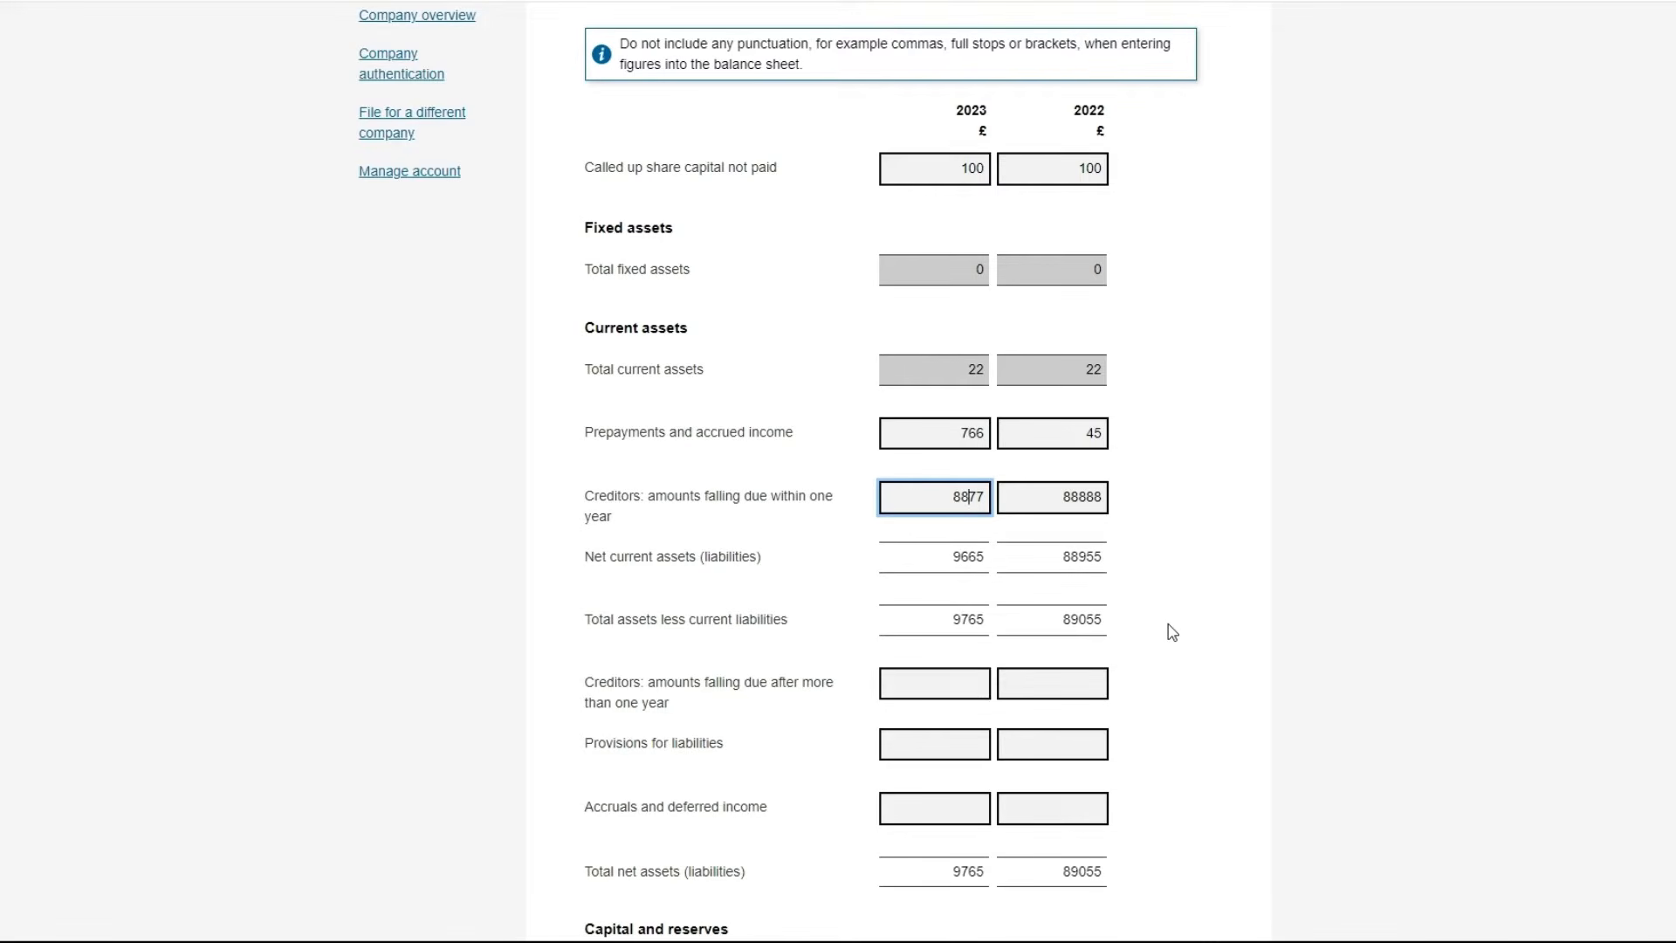
Delete the total current assets values for 2023 and 2022
{"action": "left_click", "coordinate": [970, 270]}
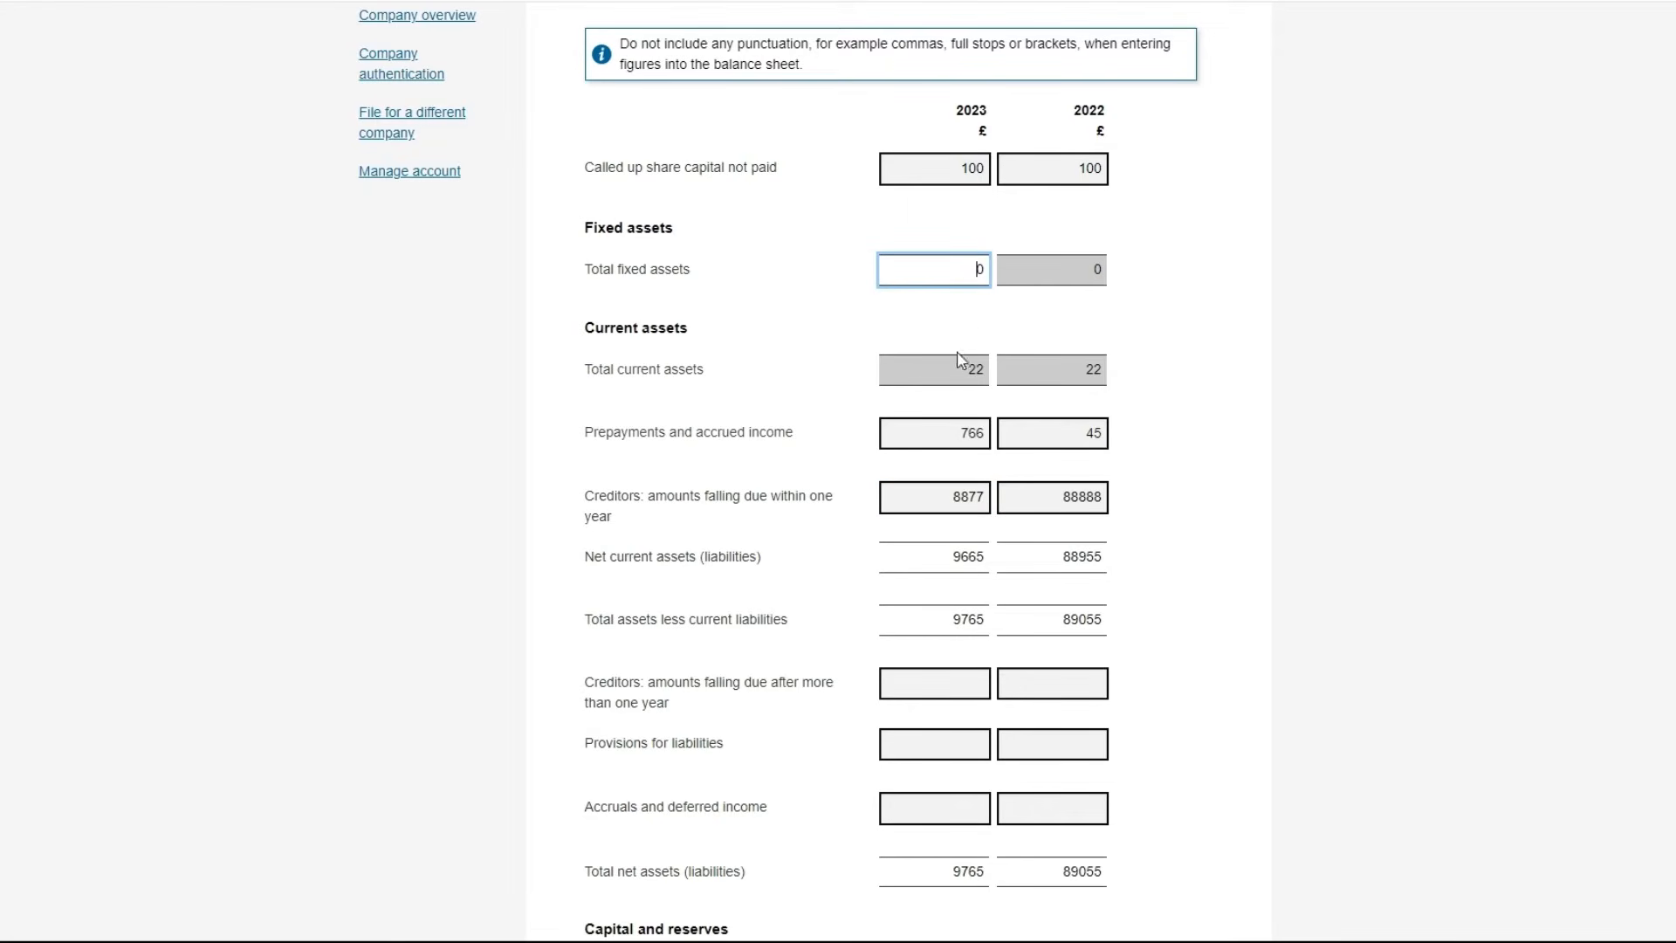
{"action": "left_click", "coordinate": [969, 370]}
{"action": "double_click", "coordinate": [970, 370]}
{"action": "key", "text": "BackSpace"}
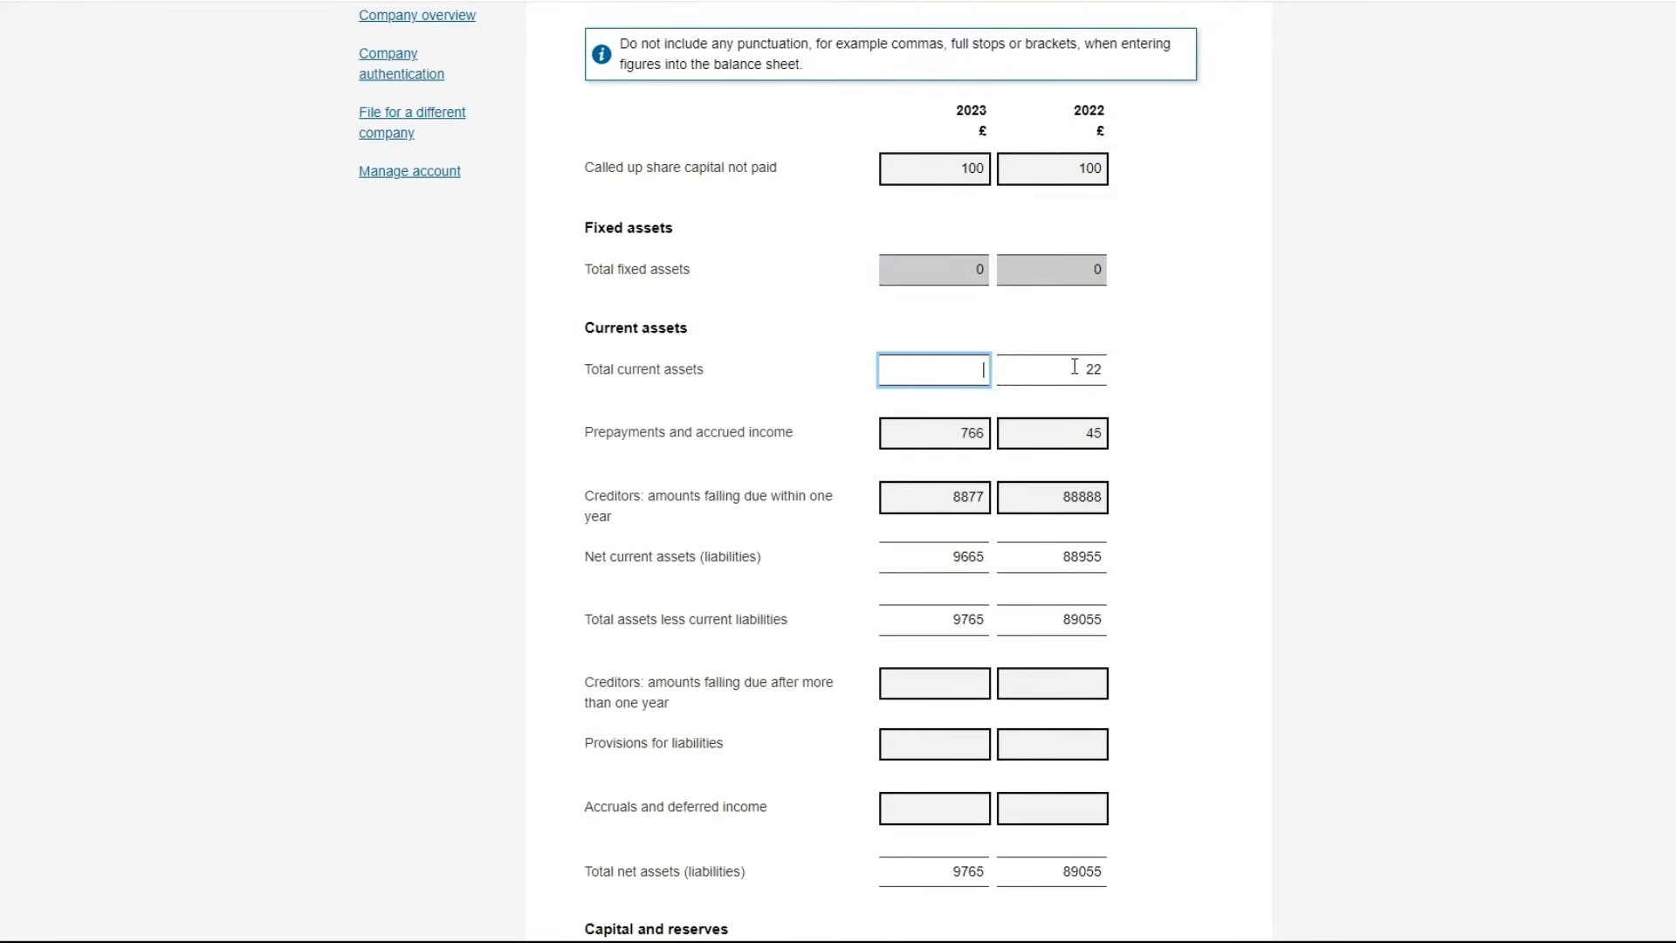
{"action": "double_click", "coordinate": [1089, 368]}
{"action": "key", "text": "BackSpace"}
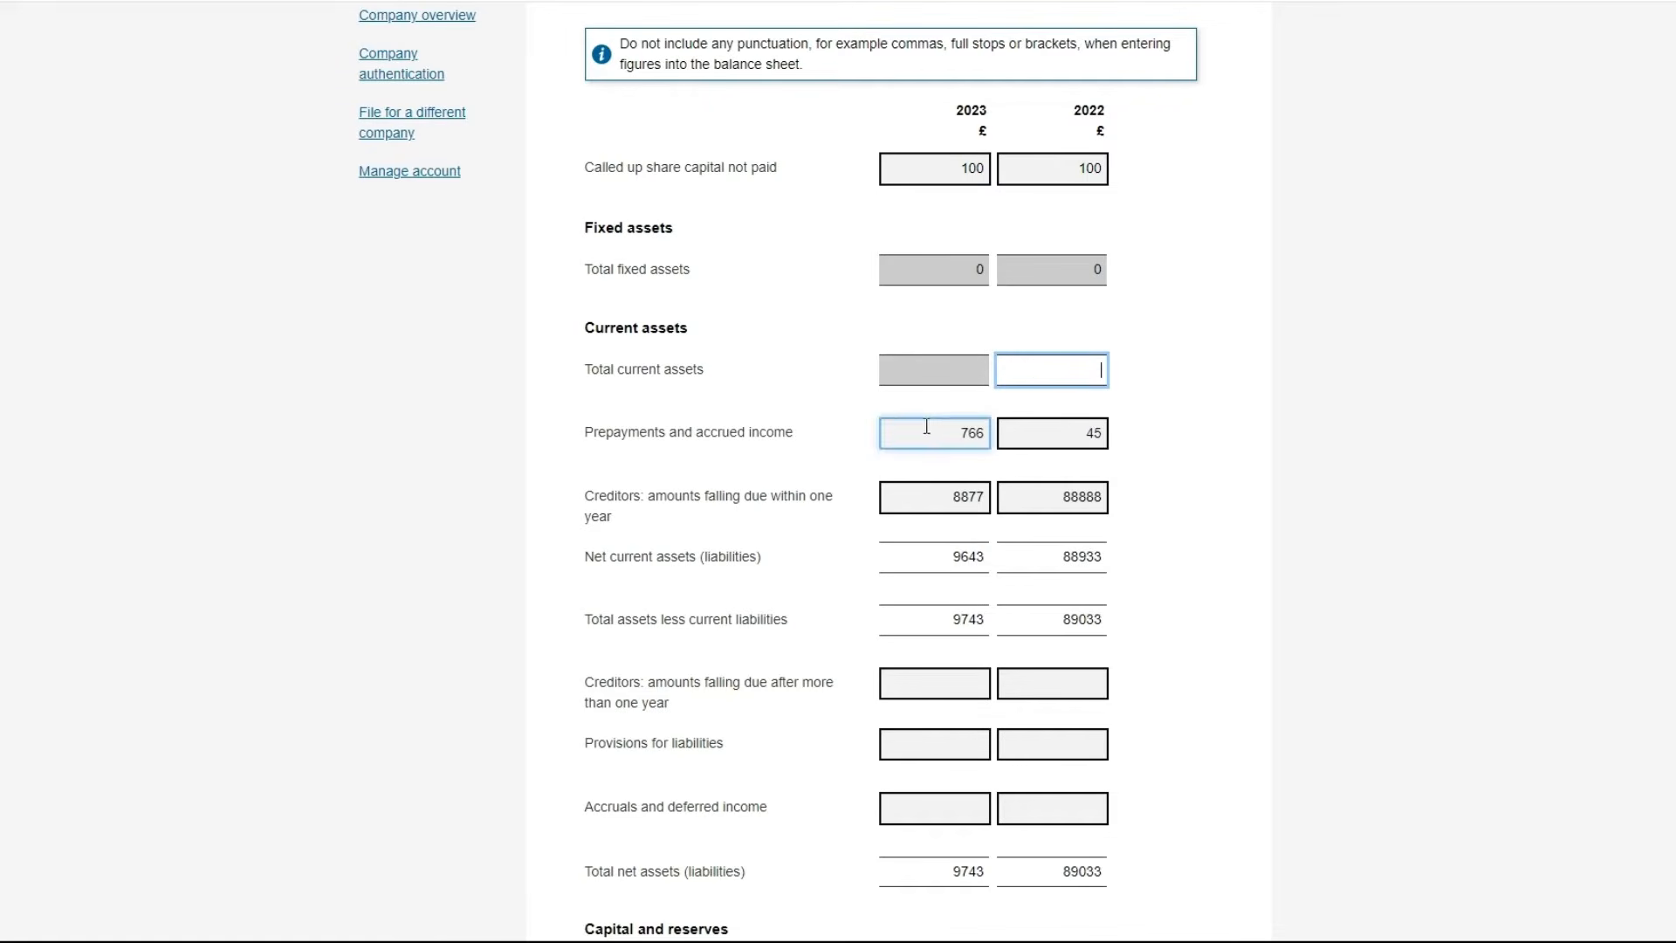
Delete prepayments 766 and 45 and creditors 8877 and 88888 for both years
{"action": "double_click", "coordinate": [938, 431]}
{"action": "key", "text": "BackSpace"}
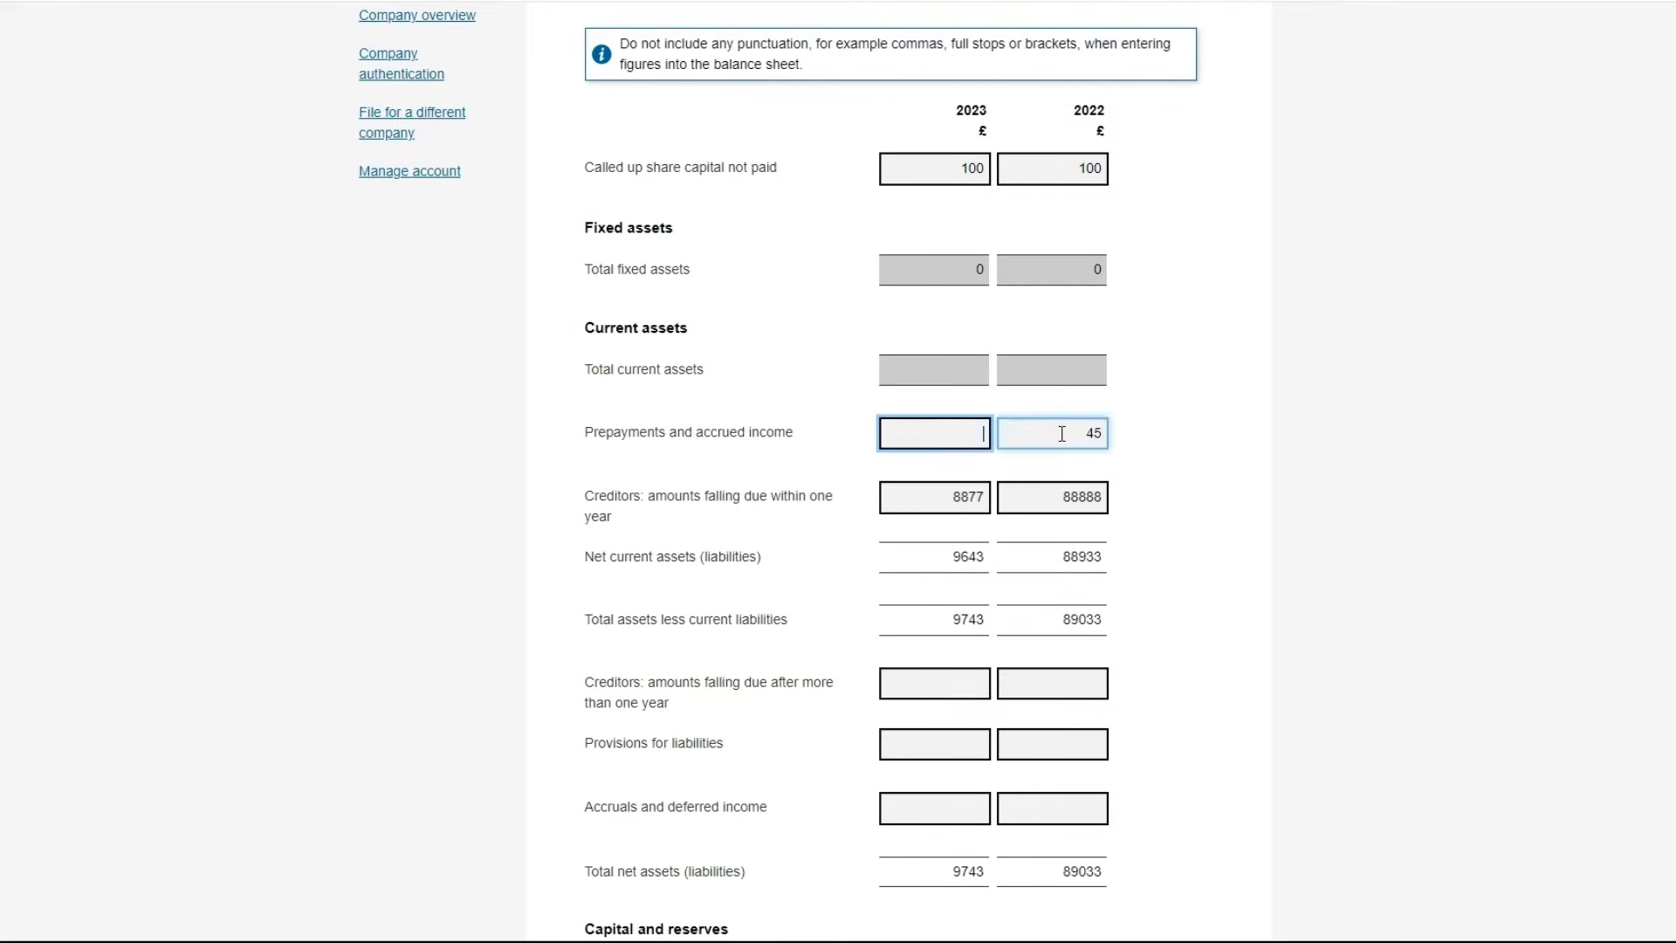
{"action": "double_click", "coordinate": [1065, 433]}
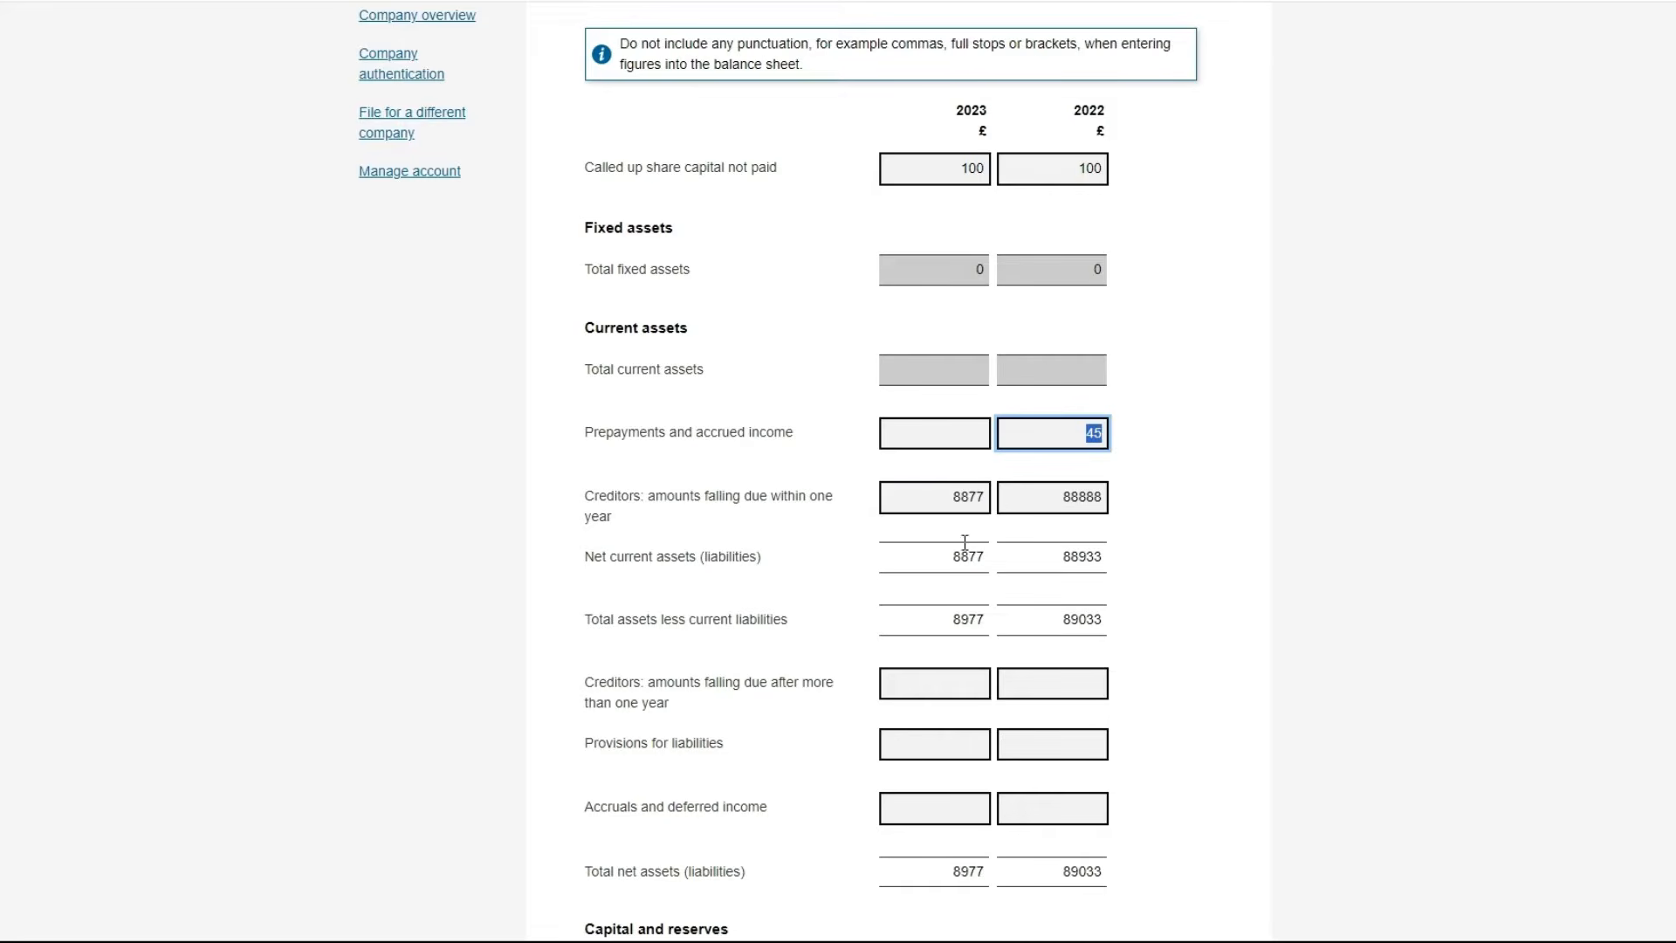
{"action": "key", "text": "BackSpace"}
{"action": "double_click", "coordinate": [931, 495]}
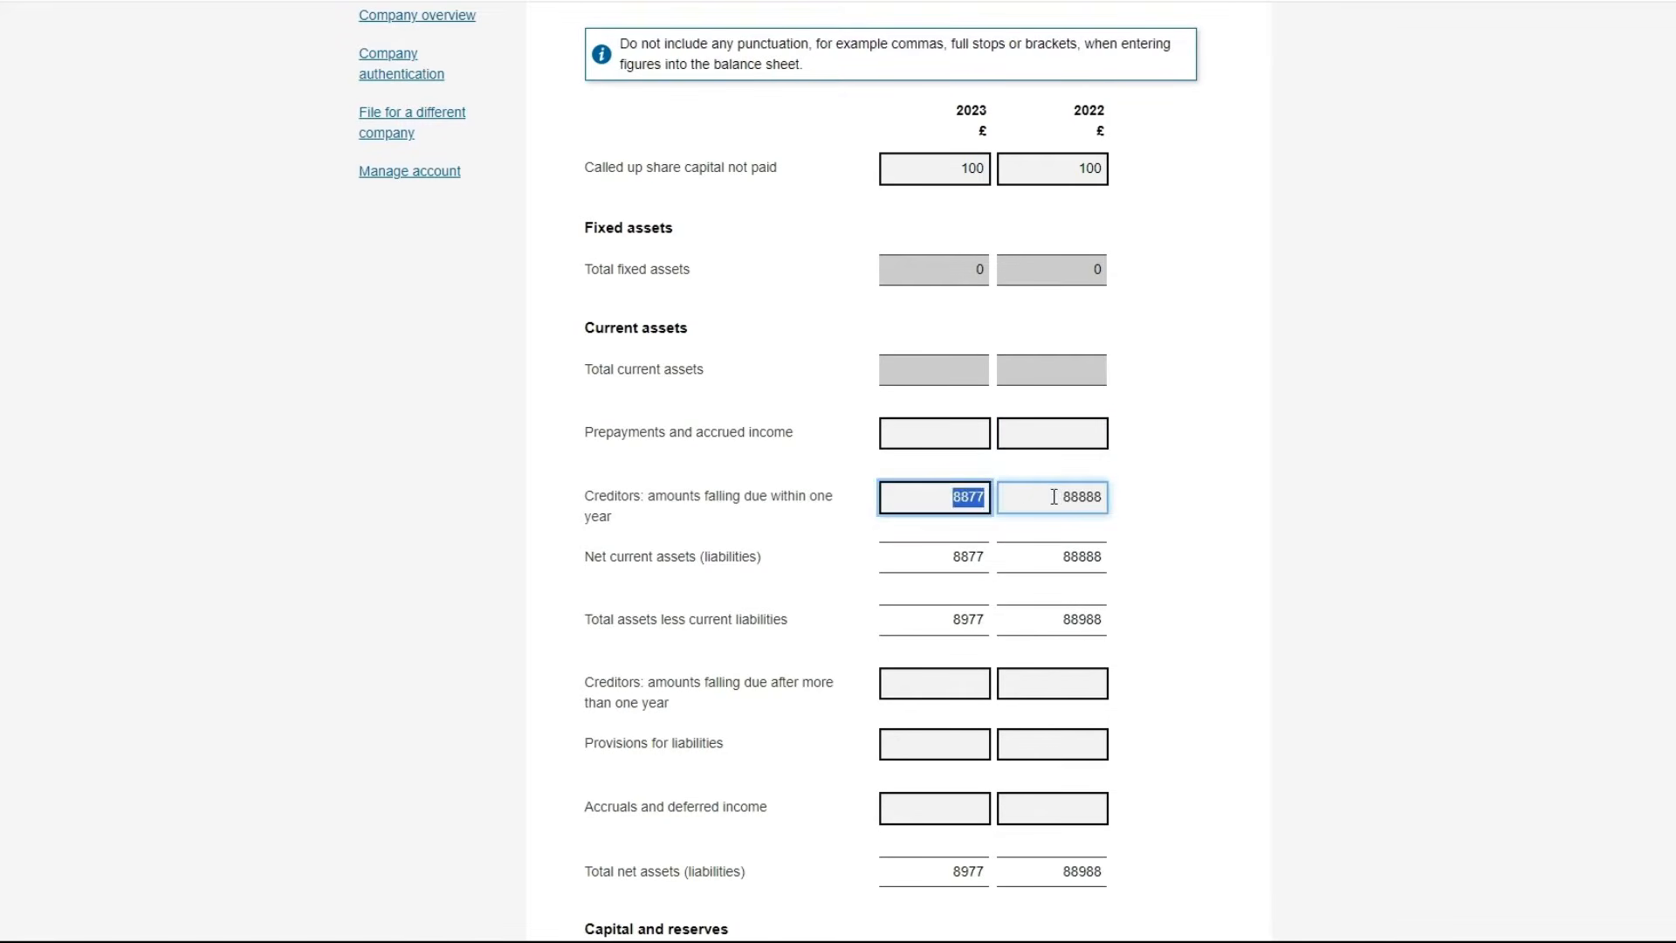
{"action": "key", "text": "BackSpace"}
{"action": "double_click", "coordinate": [1055, 496]}
{"action": "key", "text": "BackSpace"}
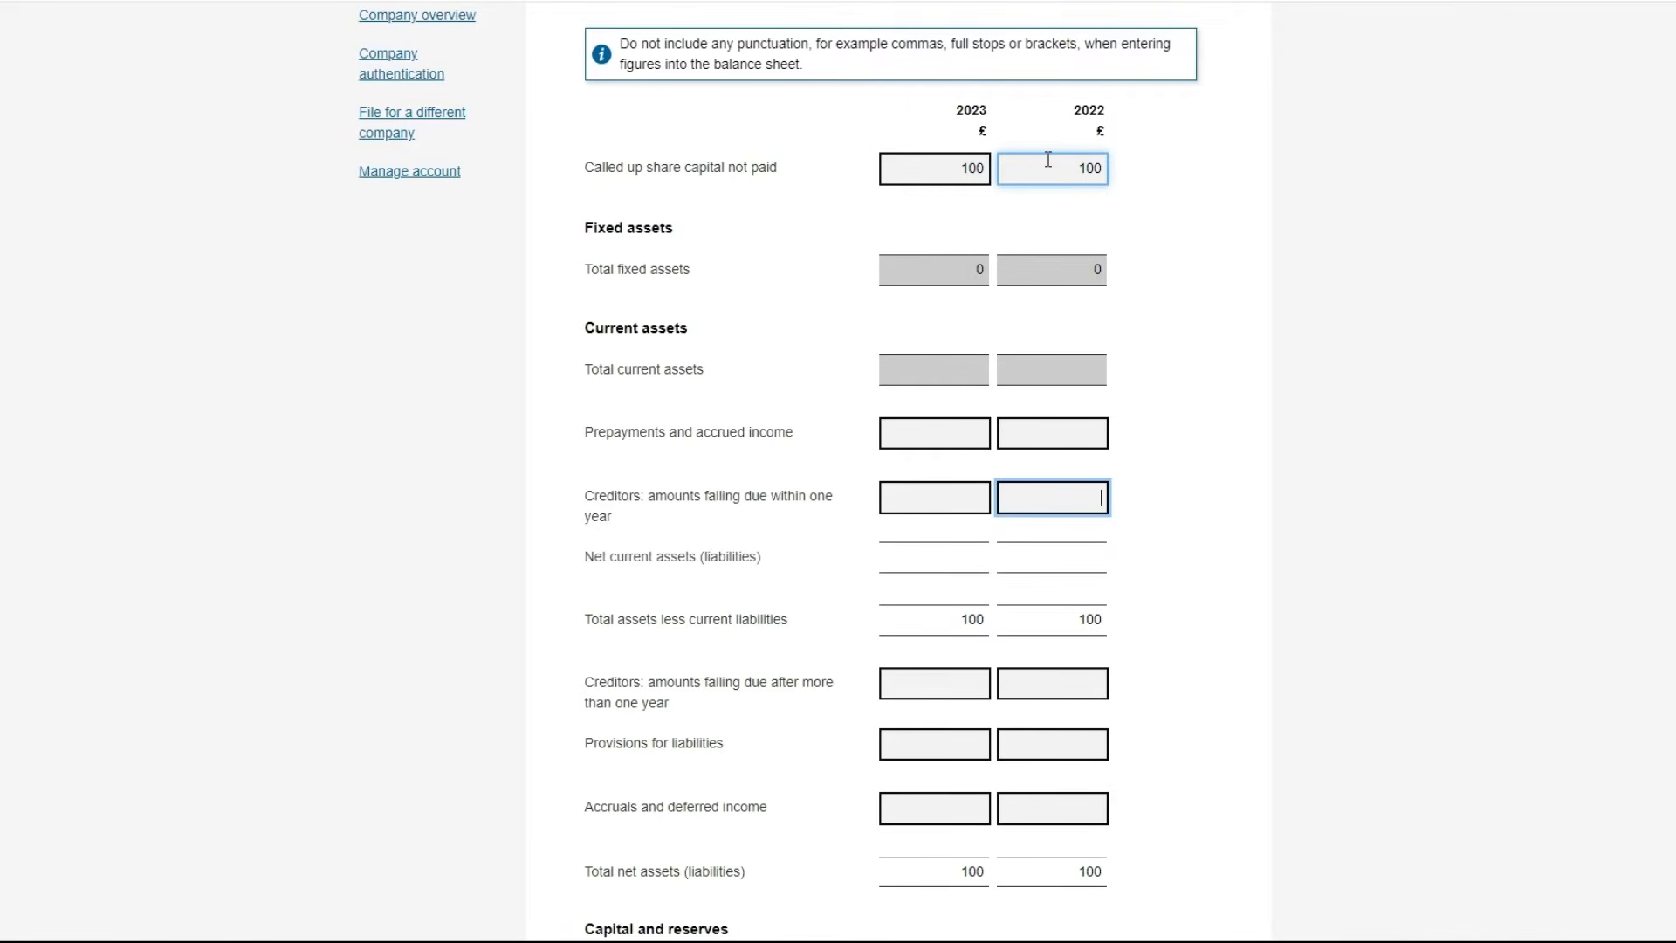
Enter 0 for current assets, prepayments and creditors within one year in both years
{"action": "left_click", "coordinate": [953, 369]}
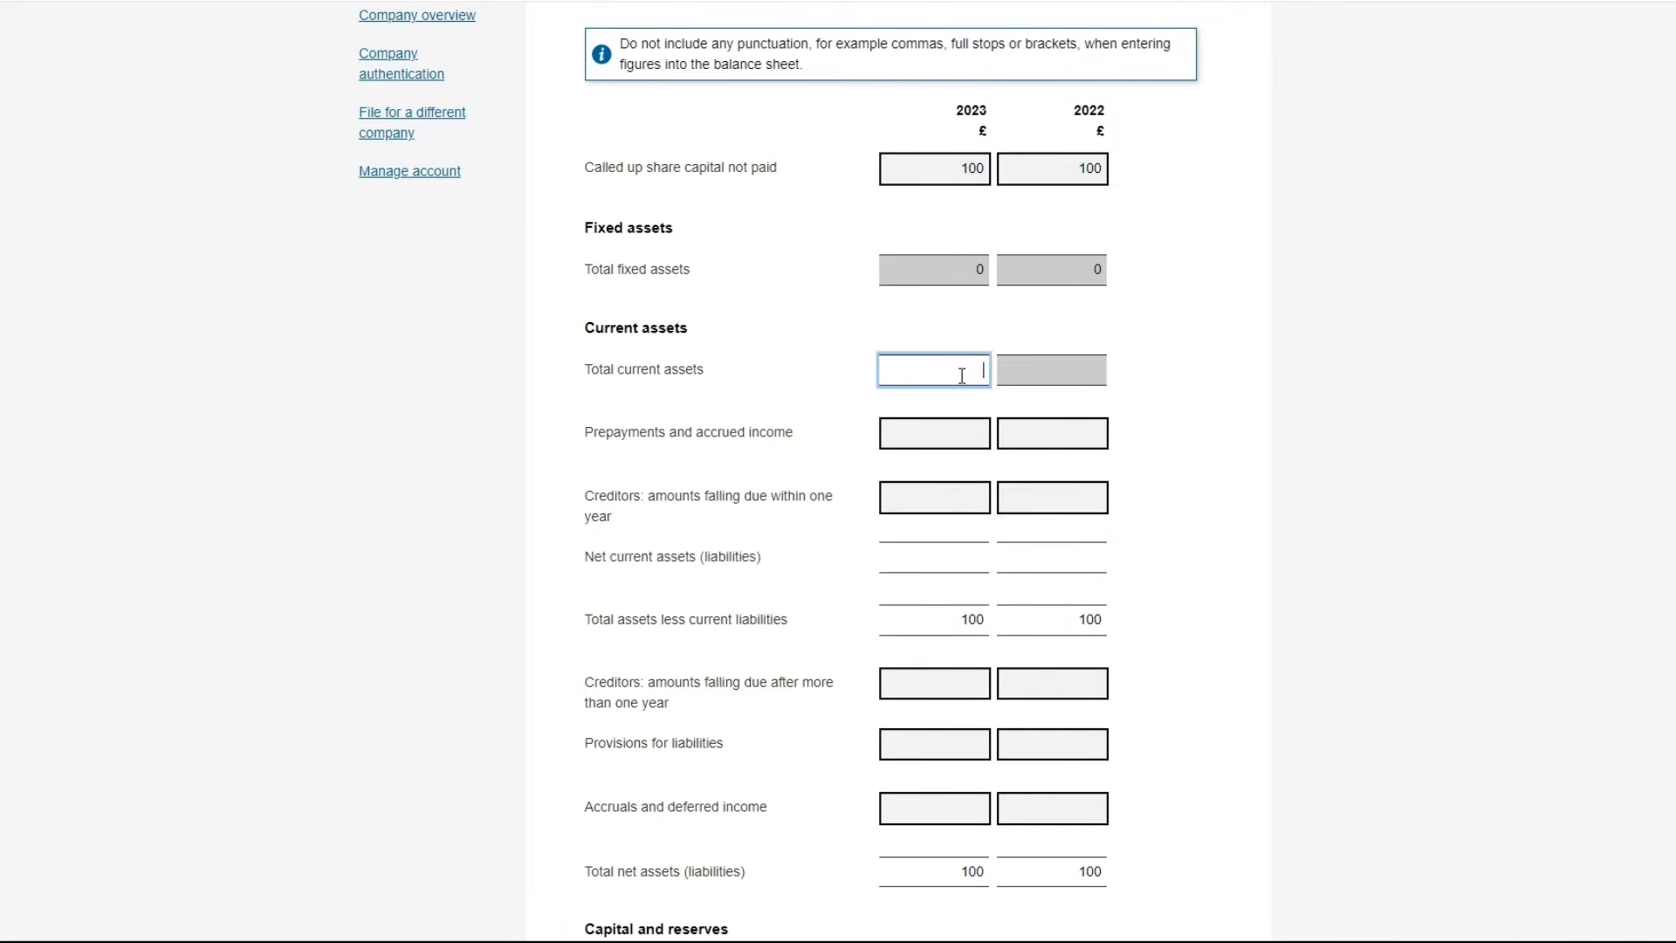
{"action": "type", "text": "0"}
{"action": "left_click", "coordinate": [1058, 375]}
{"action": "type", "text": "0"}
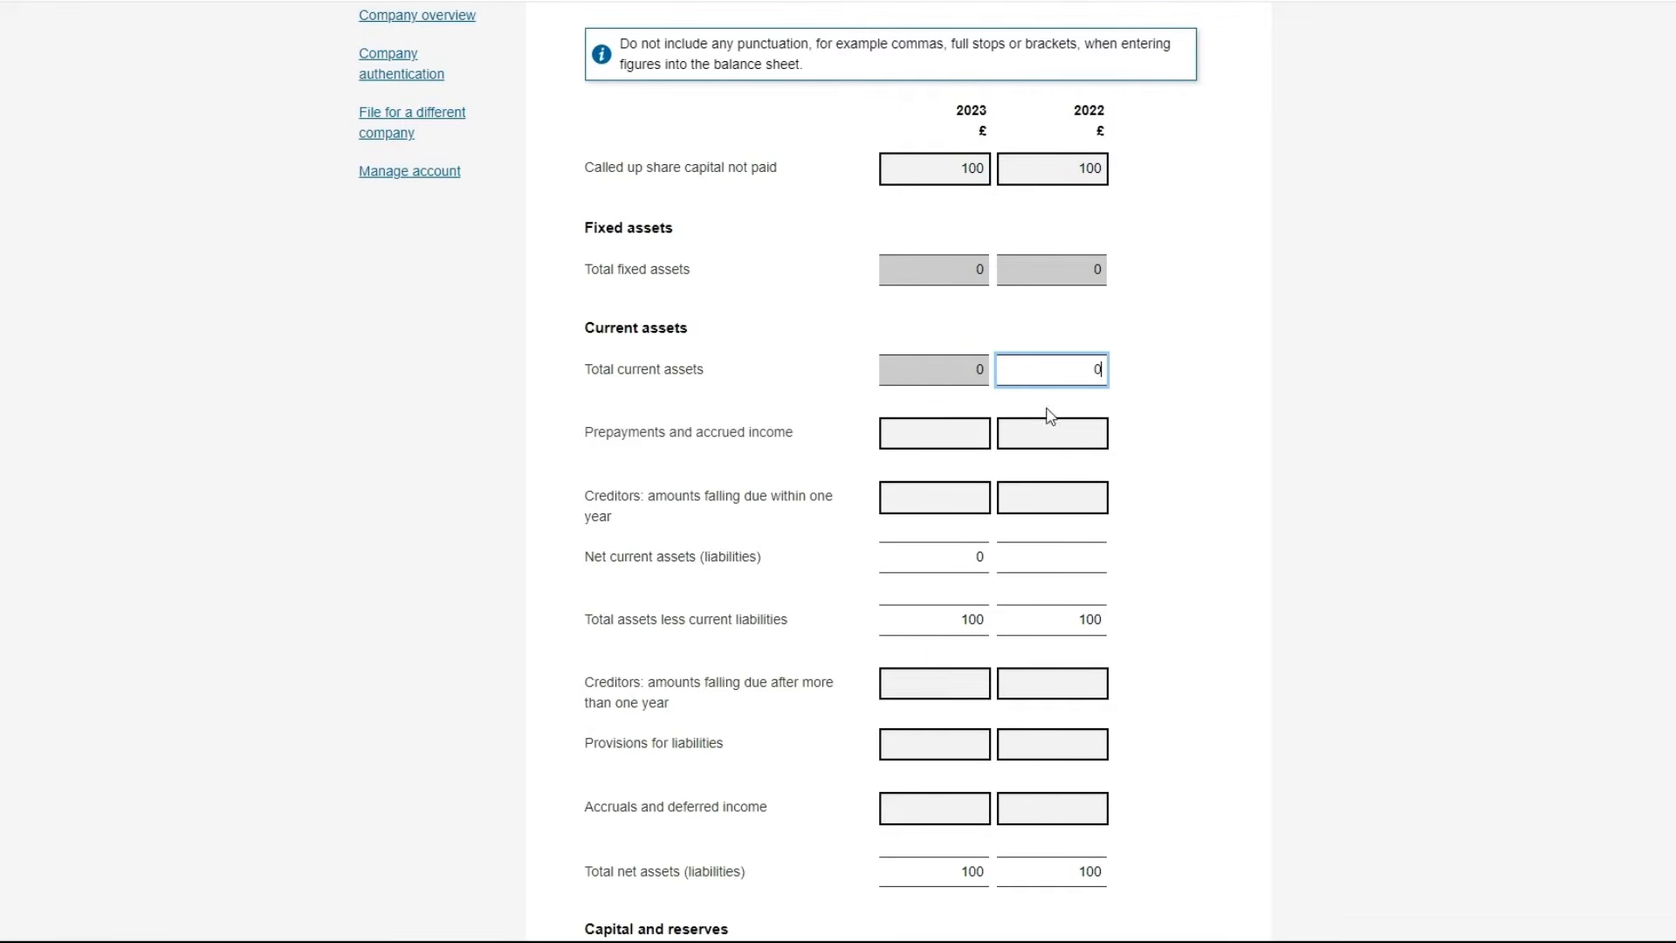
{"action": "left_click", "coordinate": [1050, 430]}
{"action": "type", "text": "0"}
{"action": "left_click", "coordinate": [1066, 487]}
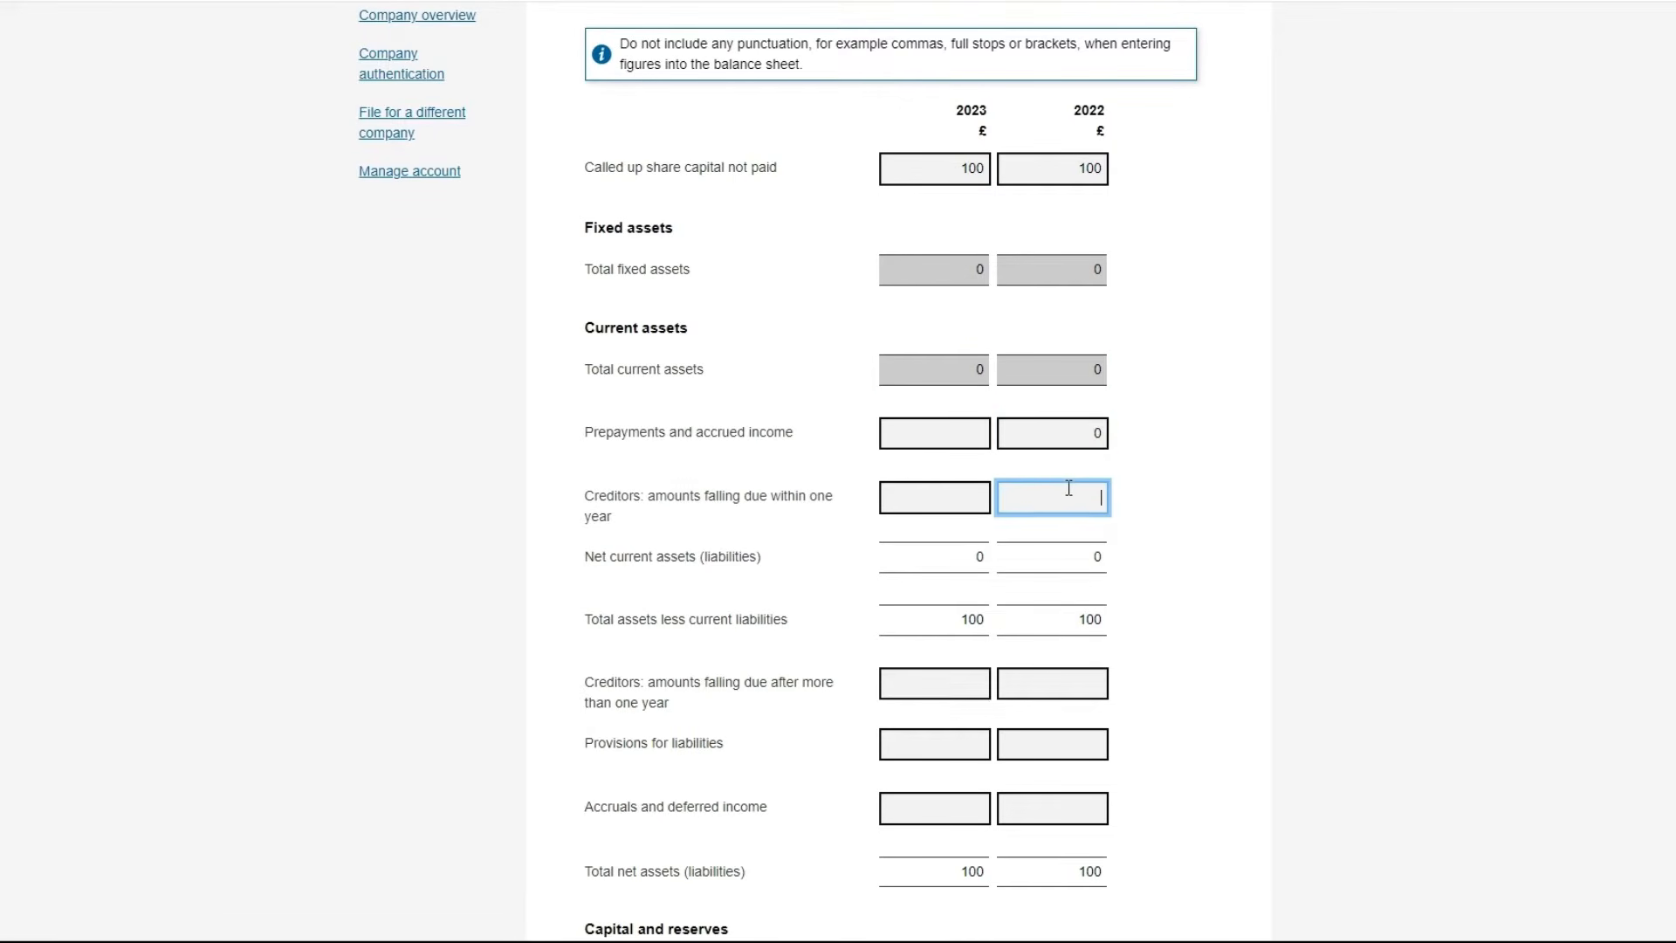
{"action": "type", "text": "0"}
{"action": "left_click", "coordinate": [953, 497]}
{"action": "type", "text": "0"}
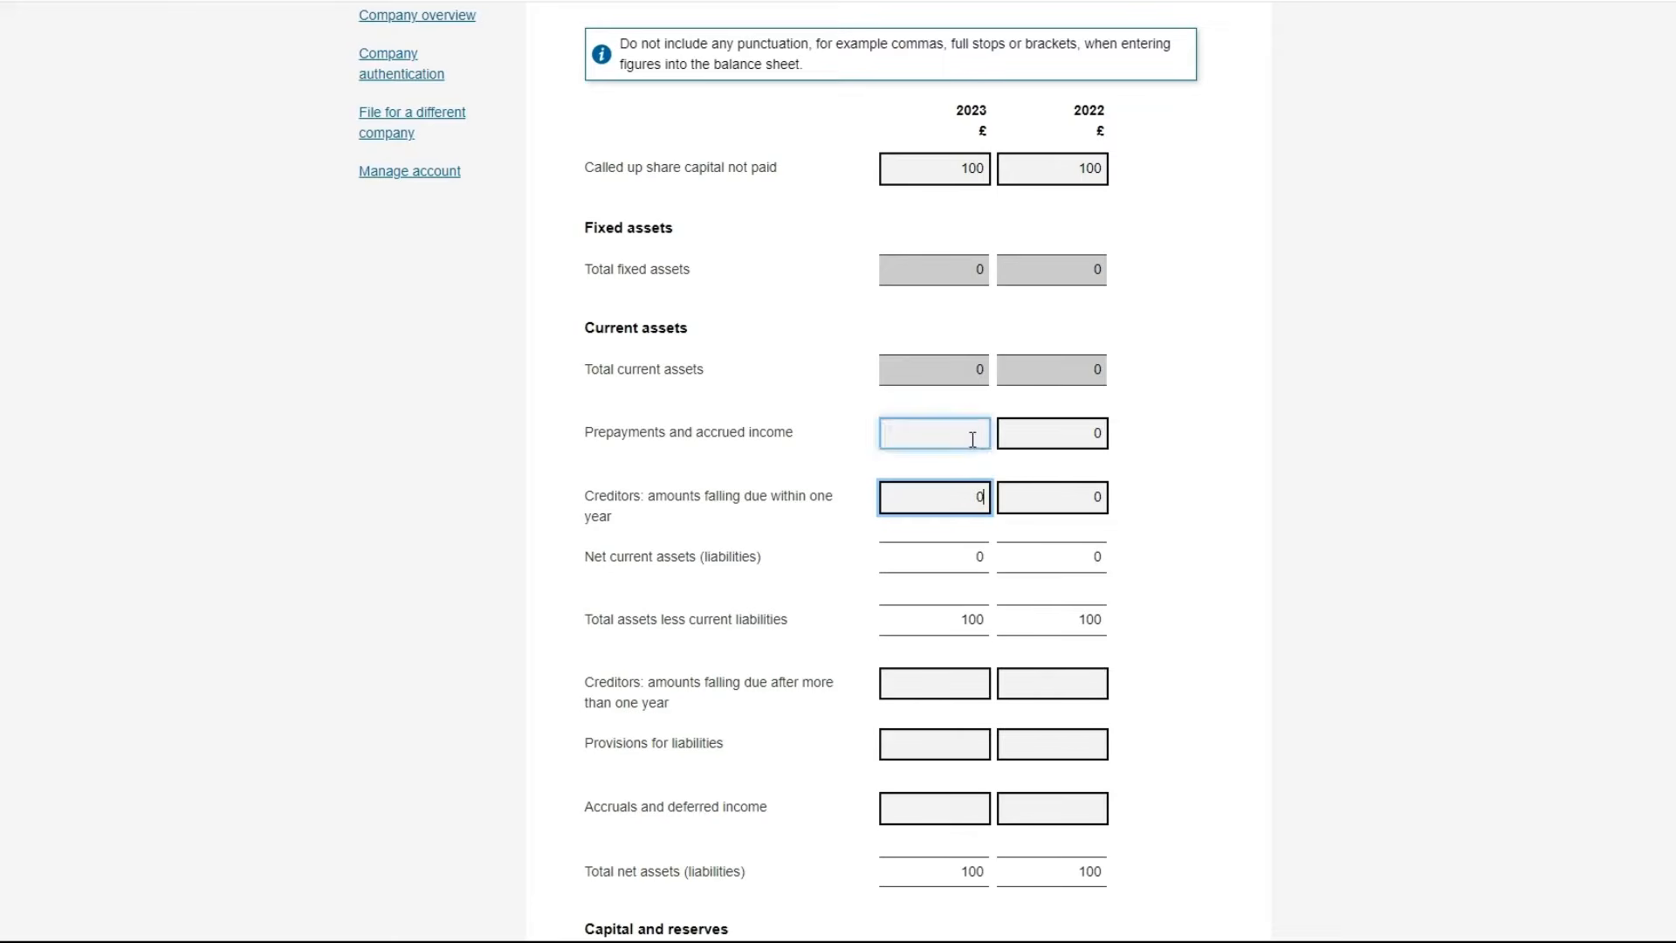
{"action": "left_click", "coordinate": [972, 434]}
{"action": "type", "text": "0"}
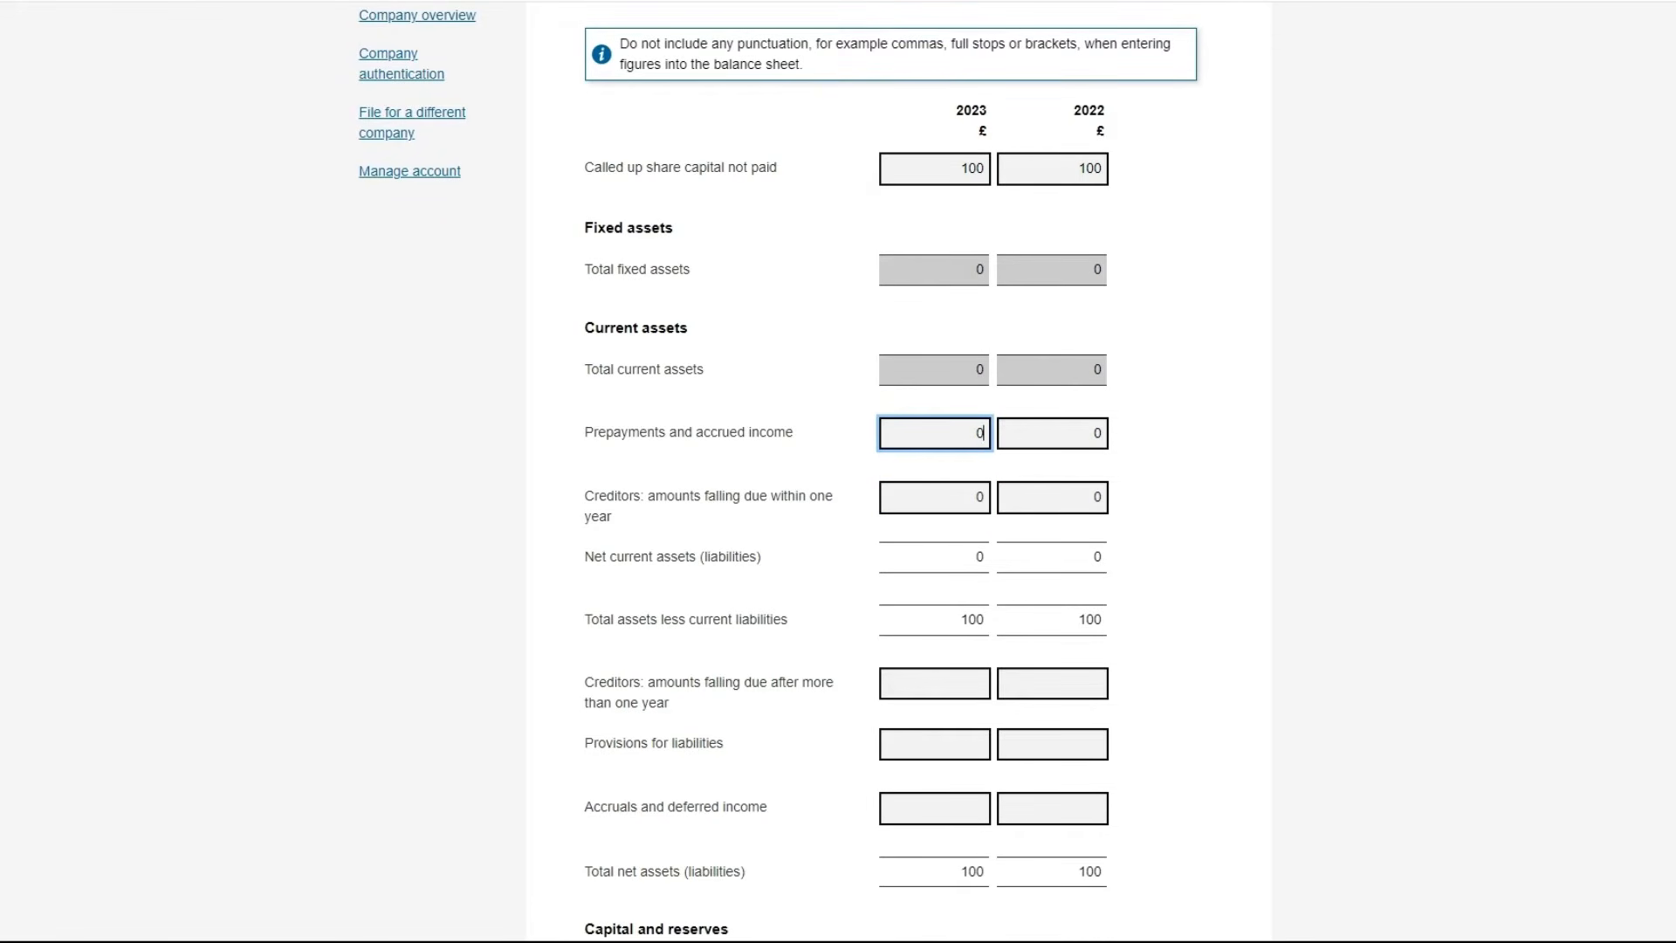
Enter 0 for creditors after one year, provisions, accruals and capital and reserves
{"action": "scroll", "coordinate": [1671, 593], "scroll_direction": "down", "scroll_amount": 2}
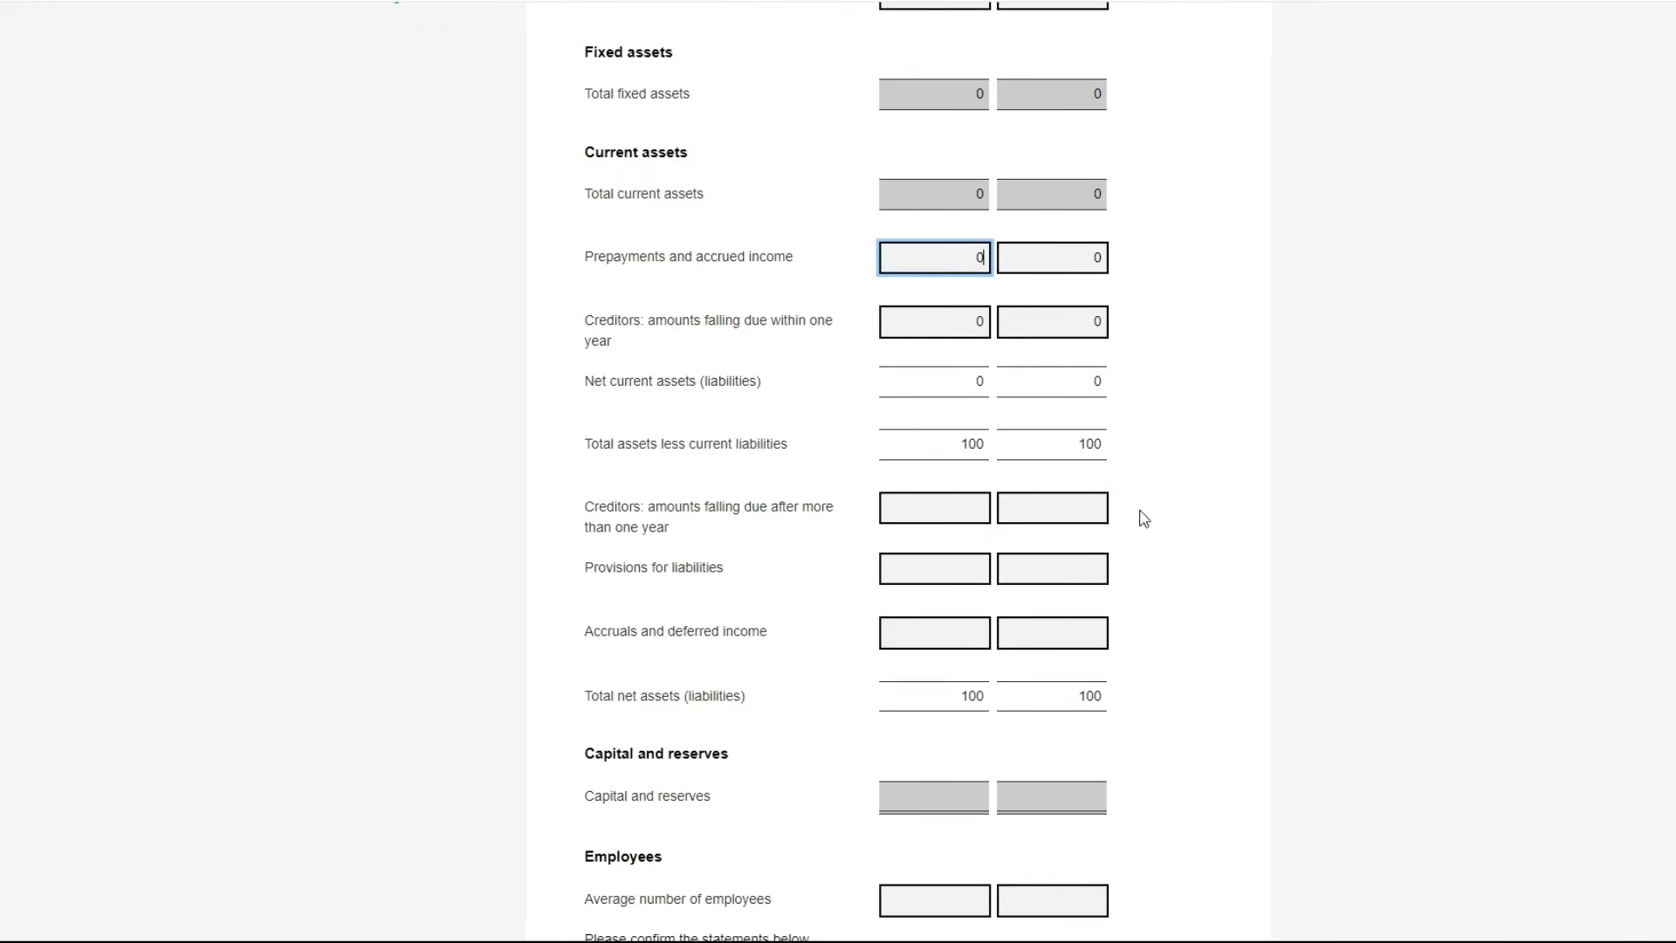
{"action": "left_click", "coordinate": [1061, 504]}
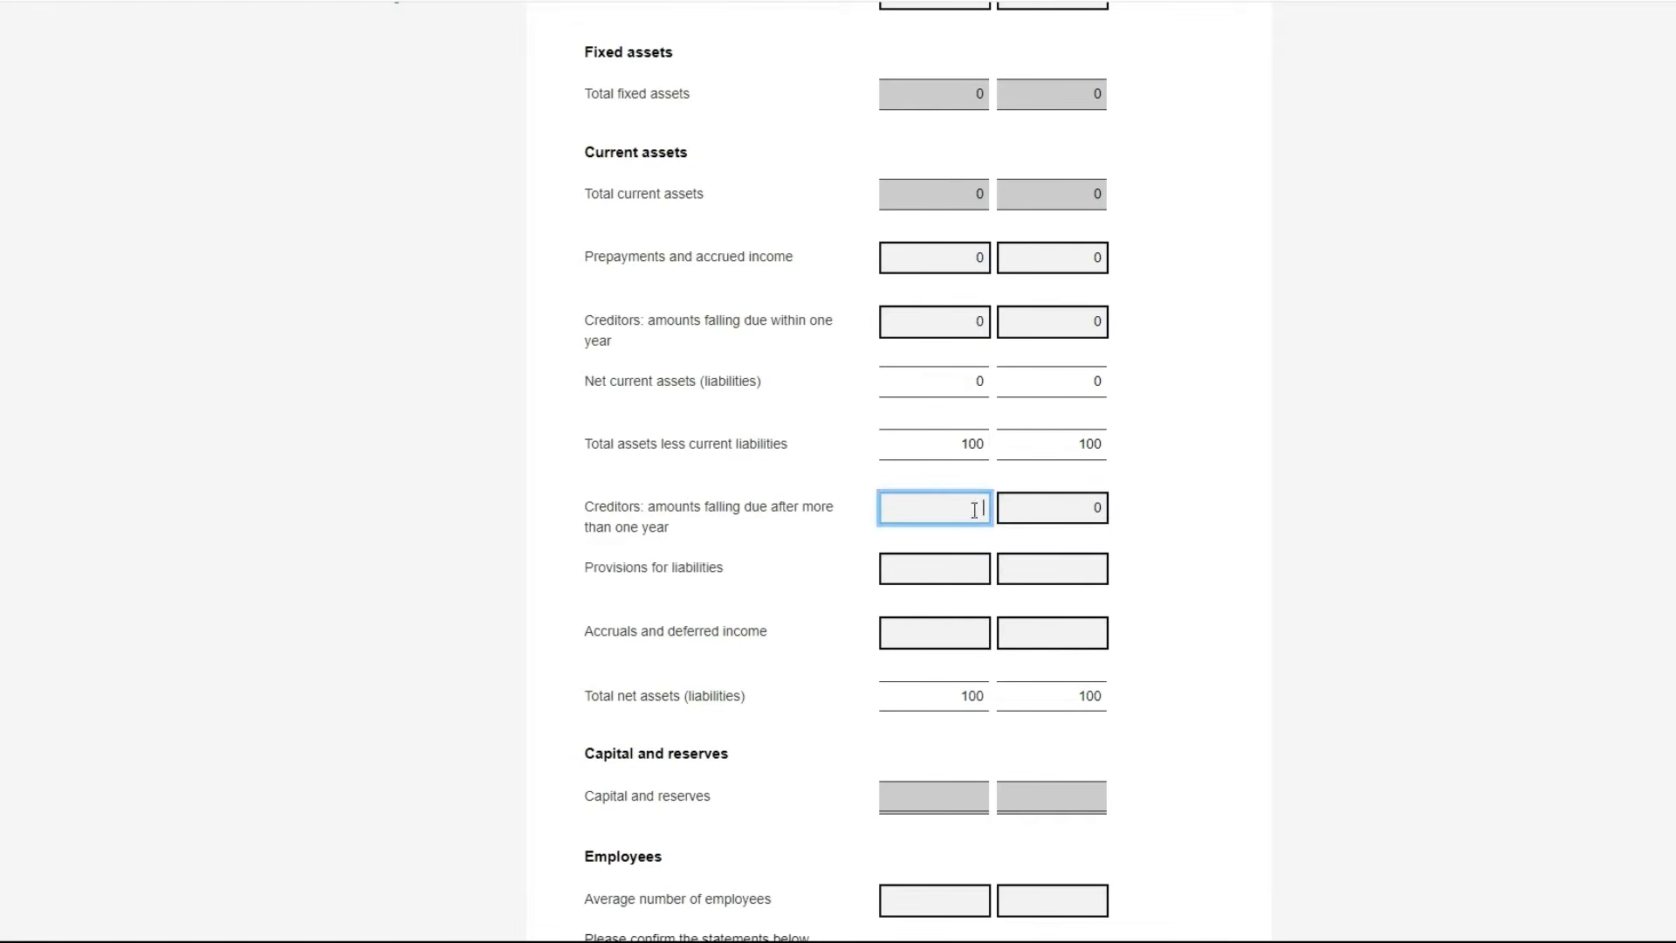
{"action": "left_click", "coordinate": [984, 516]}
{"action": "type", "text": "0"}
{"action": "left_click", "coordinate": [978, 563]}
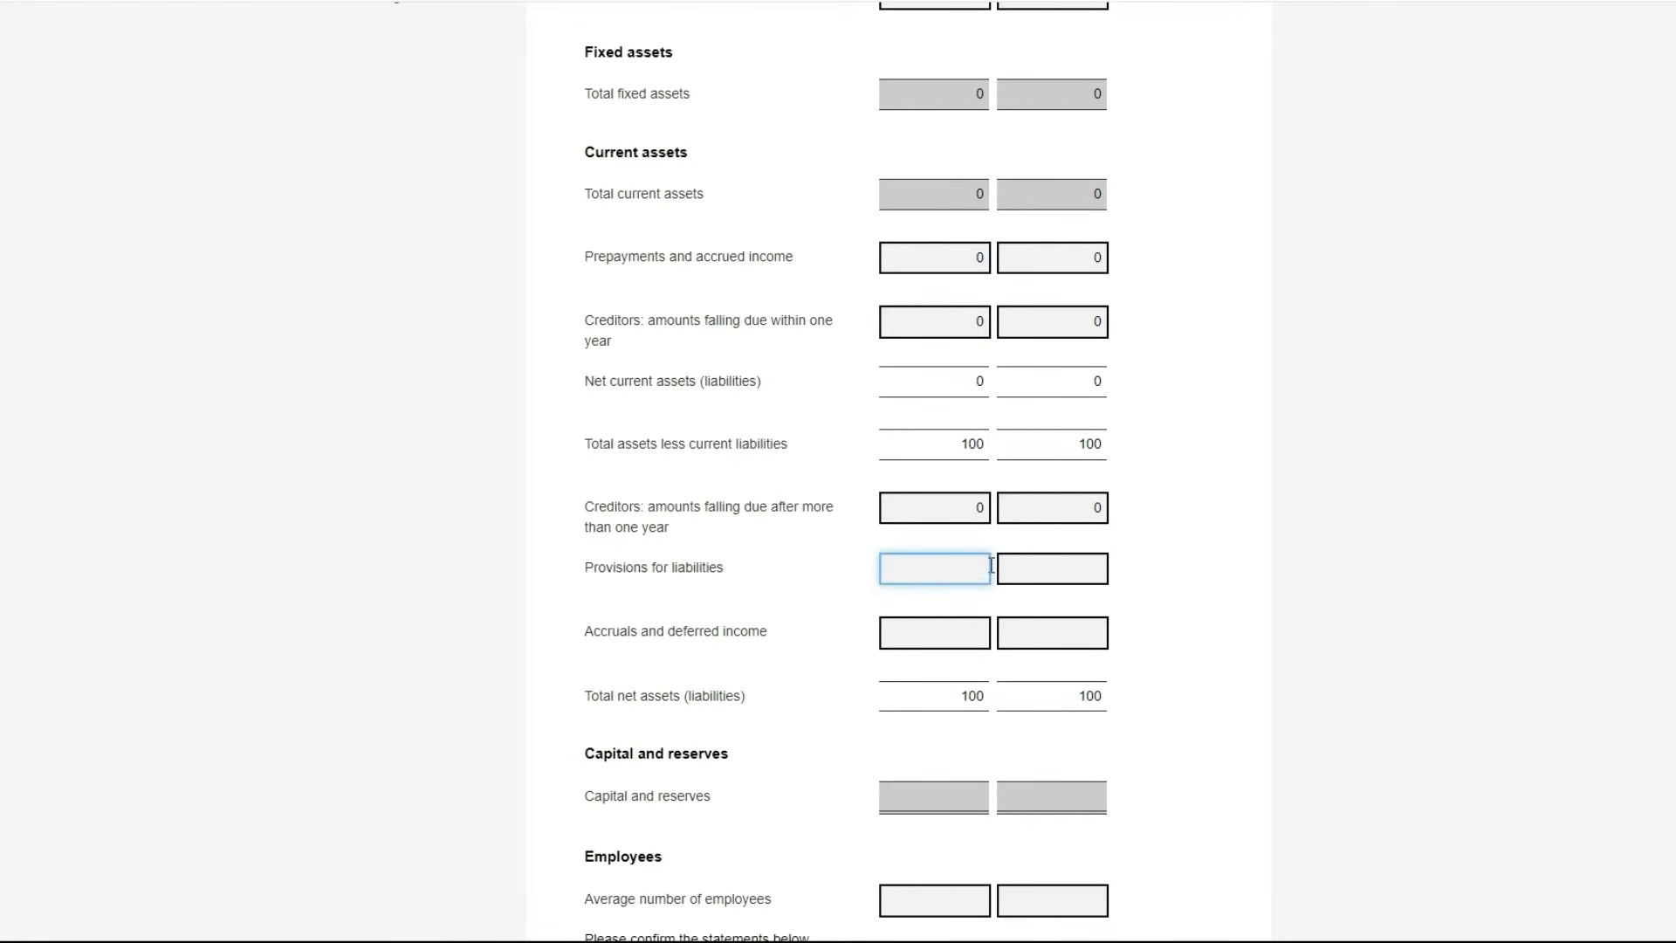
{"action": "type", "text": "0"}
{"action": "left_click", "coordinate": [1013, 568]}
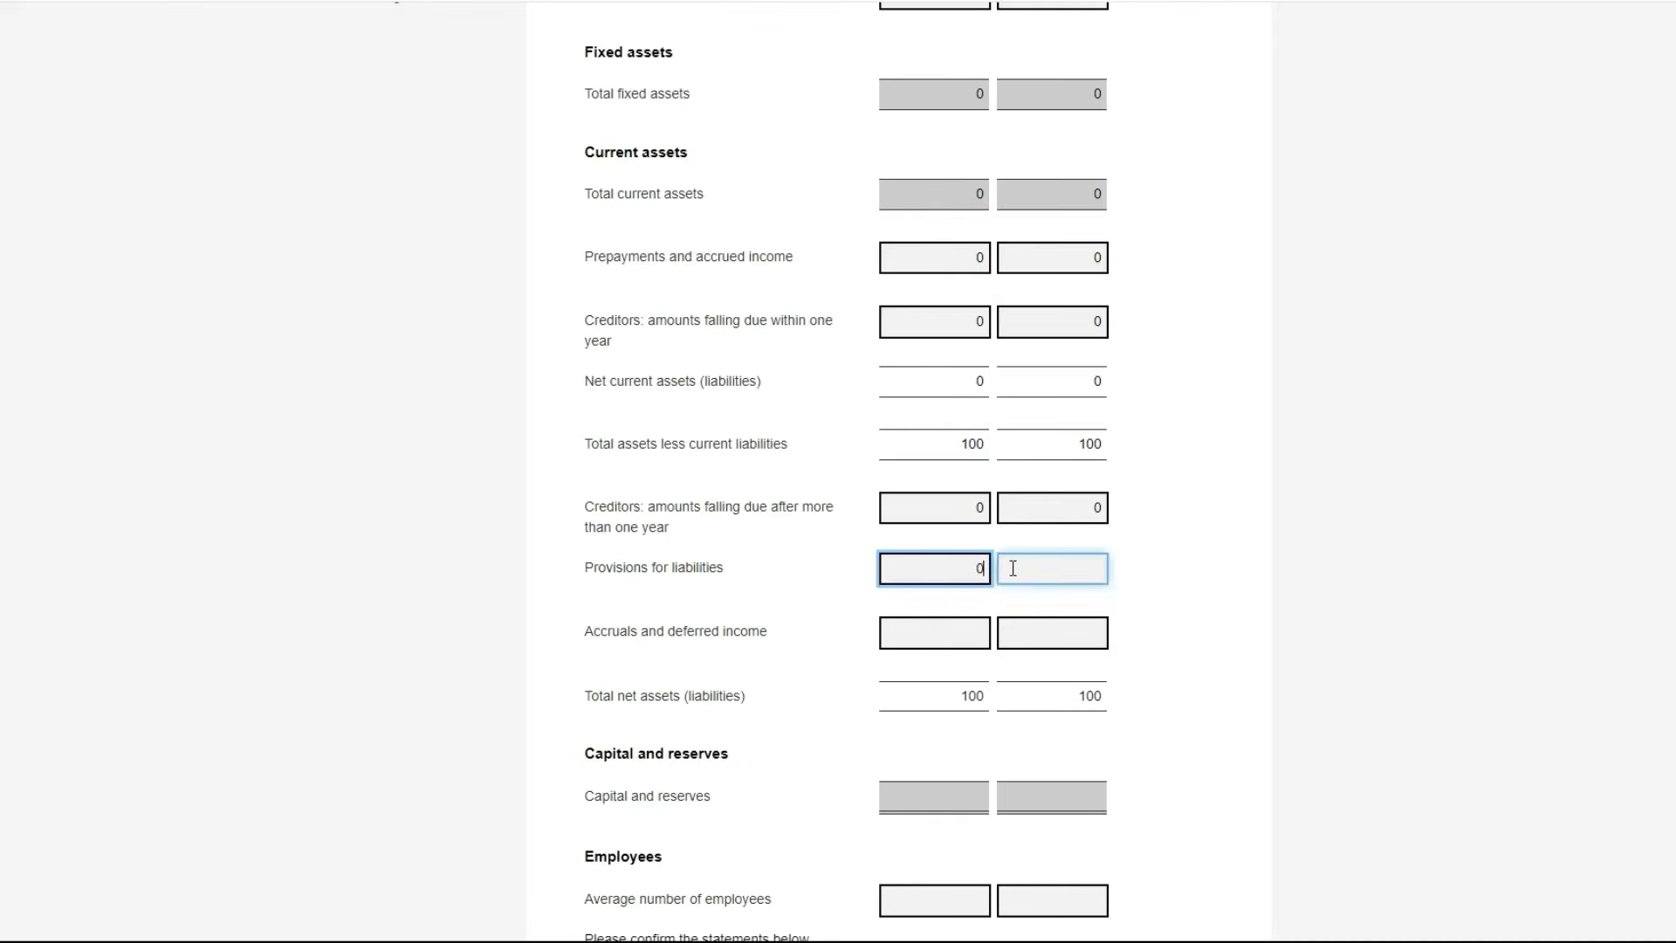
{"action": "type", "text": "0"}
{"action": "left_click", "coordinate": [1067, 634]}
{"action": "type", "text": "0"}
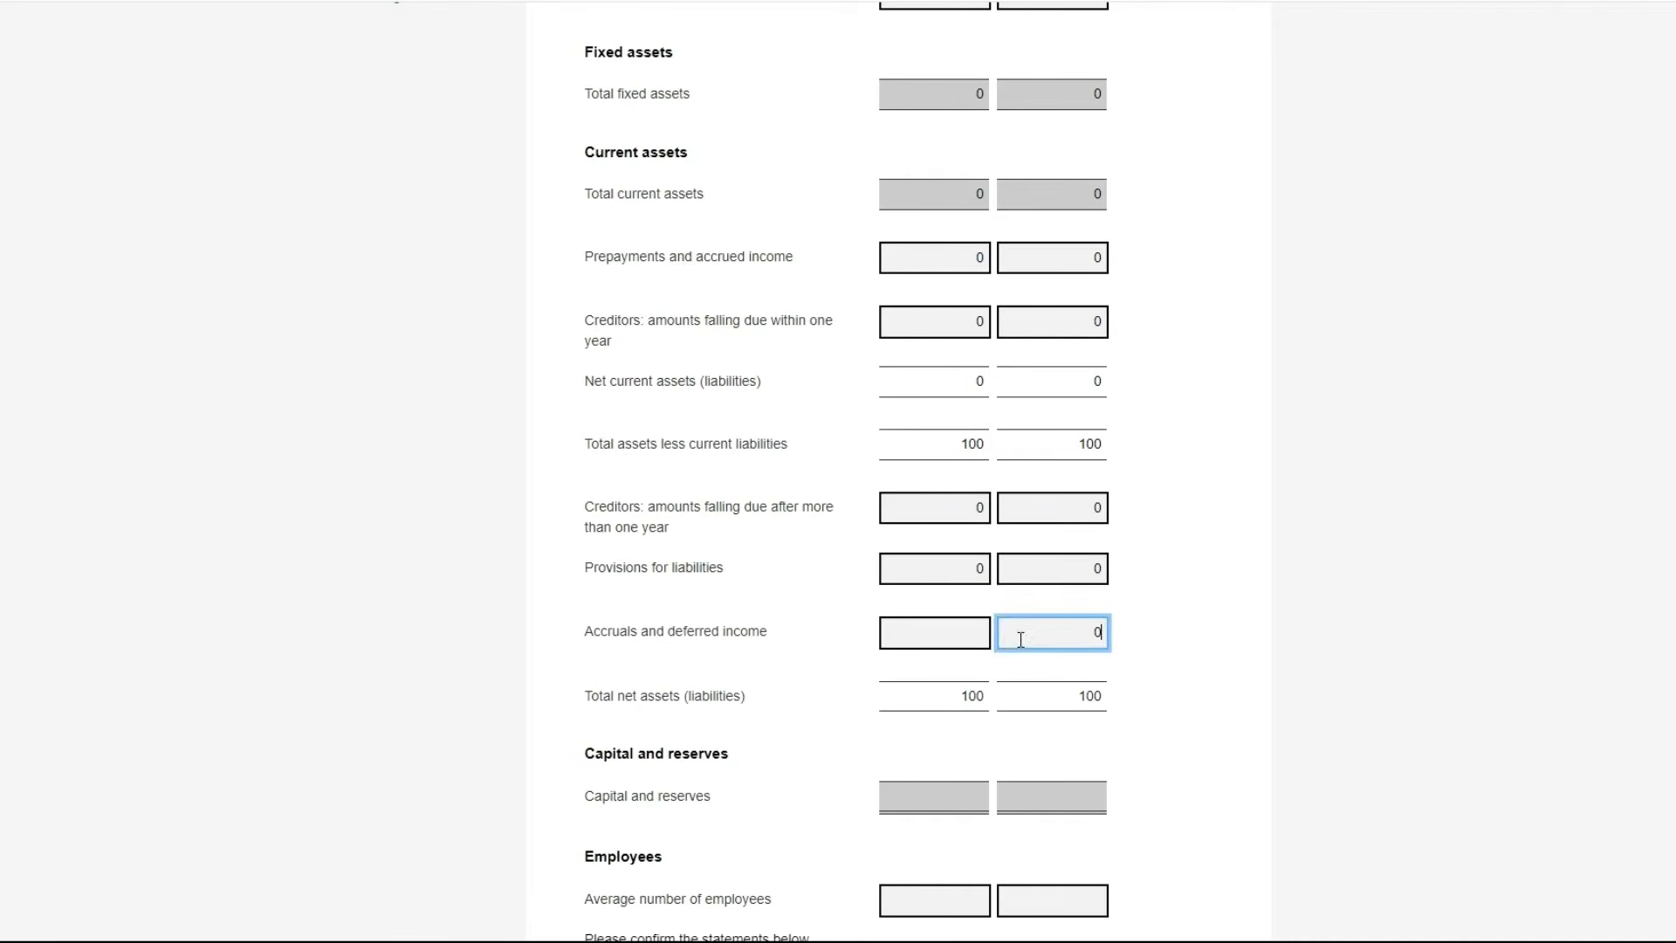
{"action": "left_click", "coordinate": [967, 637]}
{"action": "type", "text": "0"}
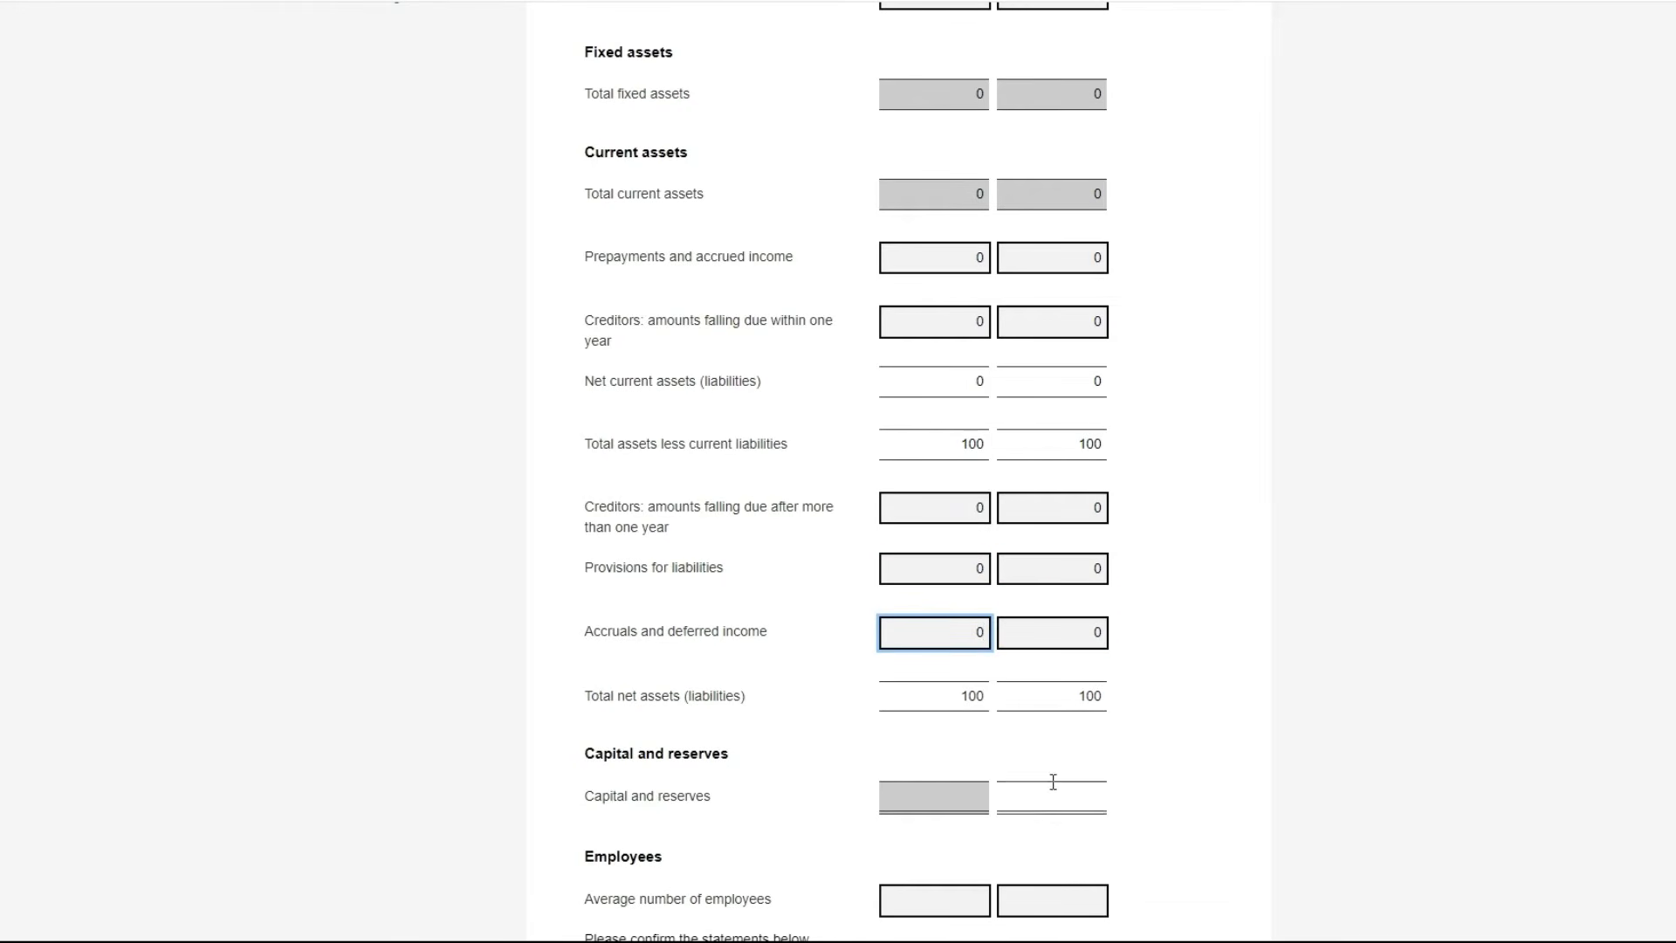
{"action": "left_click", "coordinate": [1056, 787]}
{"action": "type", "text": "0"}
{"action": "left_click", "coordinate": [948, 796]}
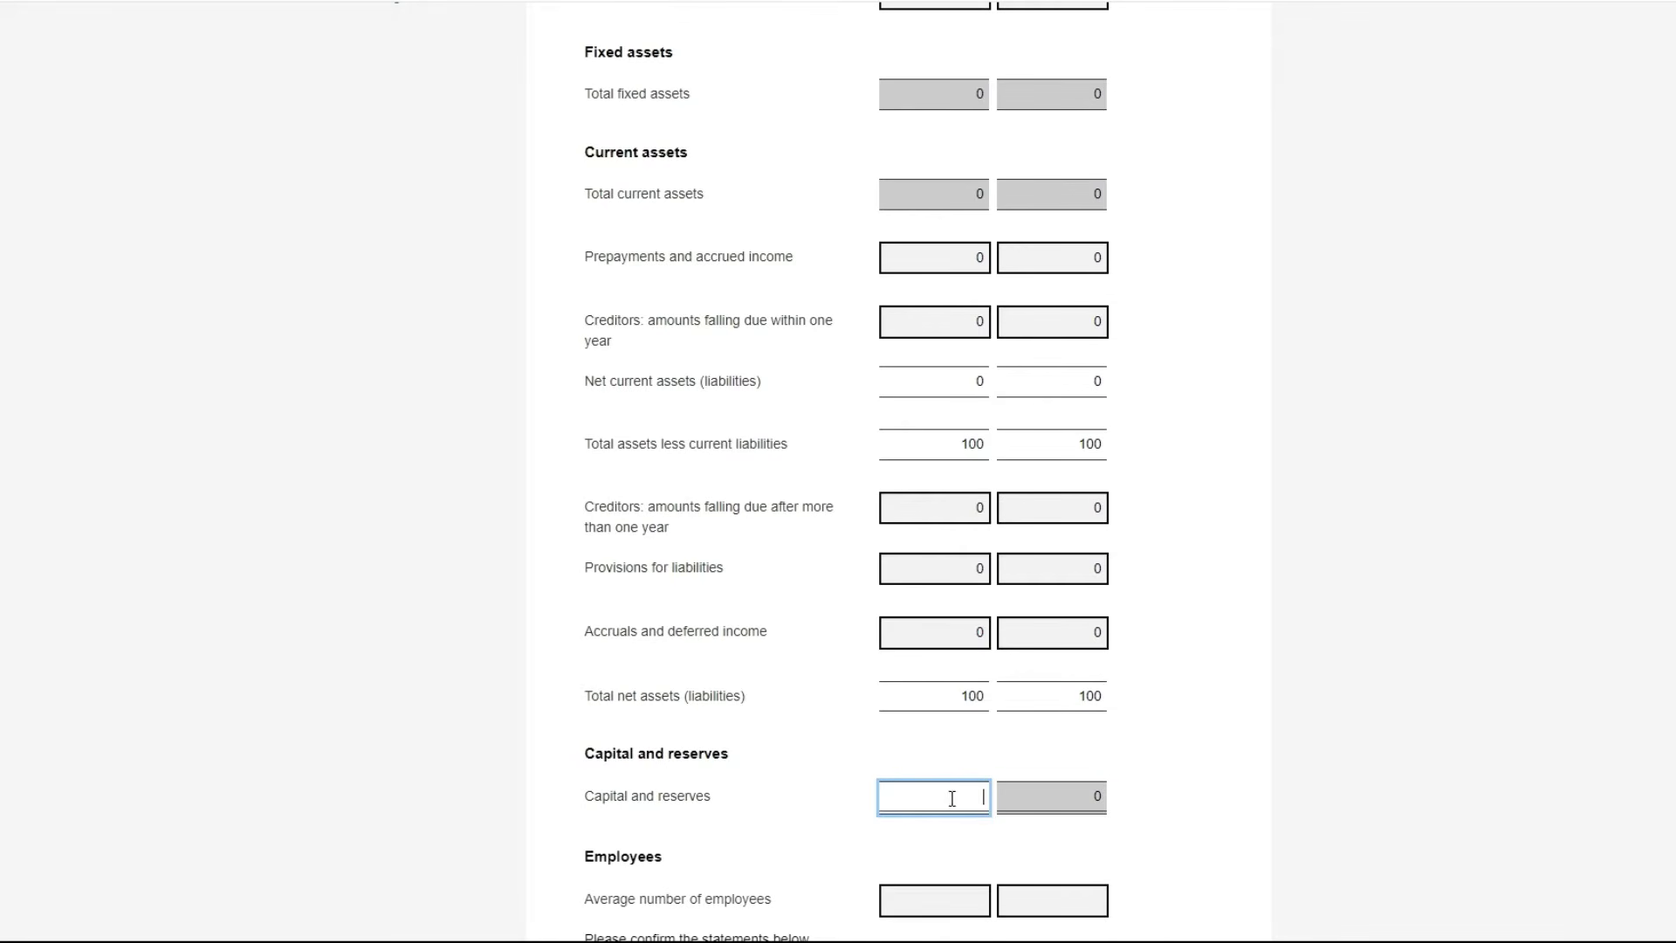
{"action": "type", "text": "0"}
Enter 1 as the 2023 and 2022 average employee counts, then replace both with 0
{"action": "scroll", "coordinate": [838, 471], "scroll_direction": "down", "scroll_amount": 5}
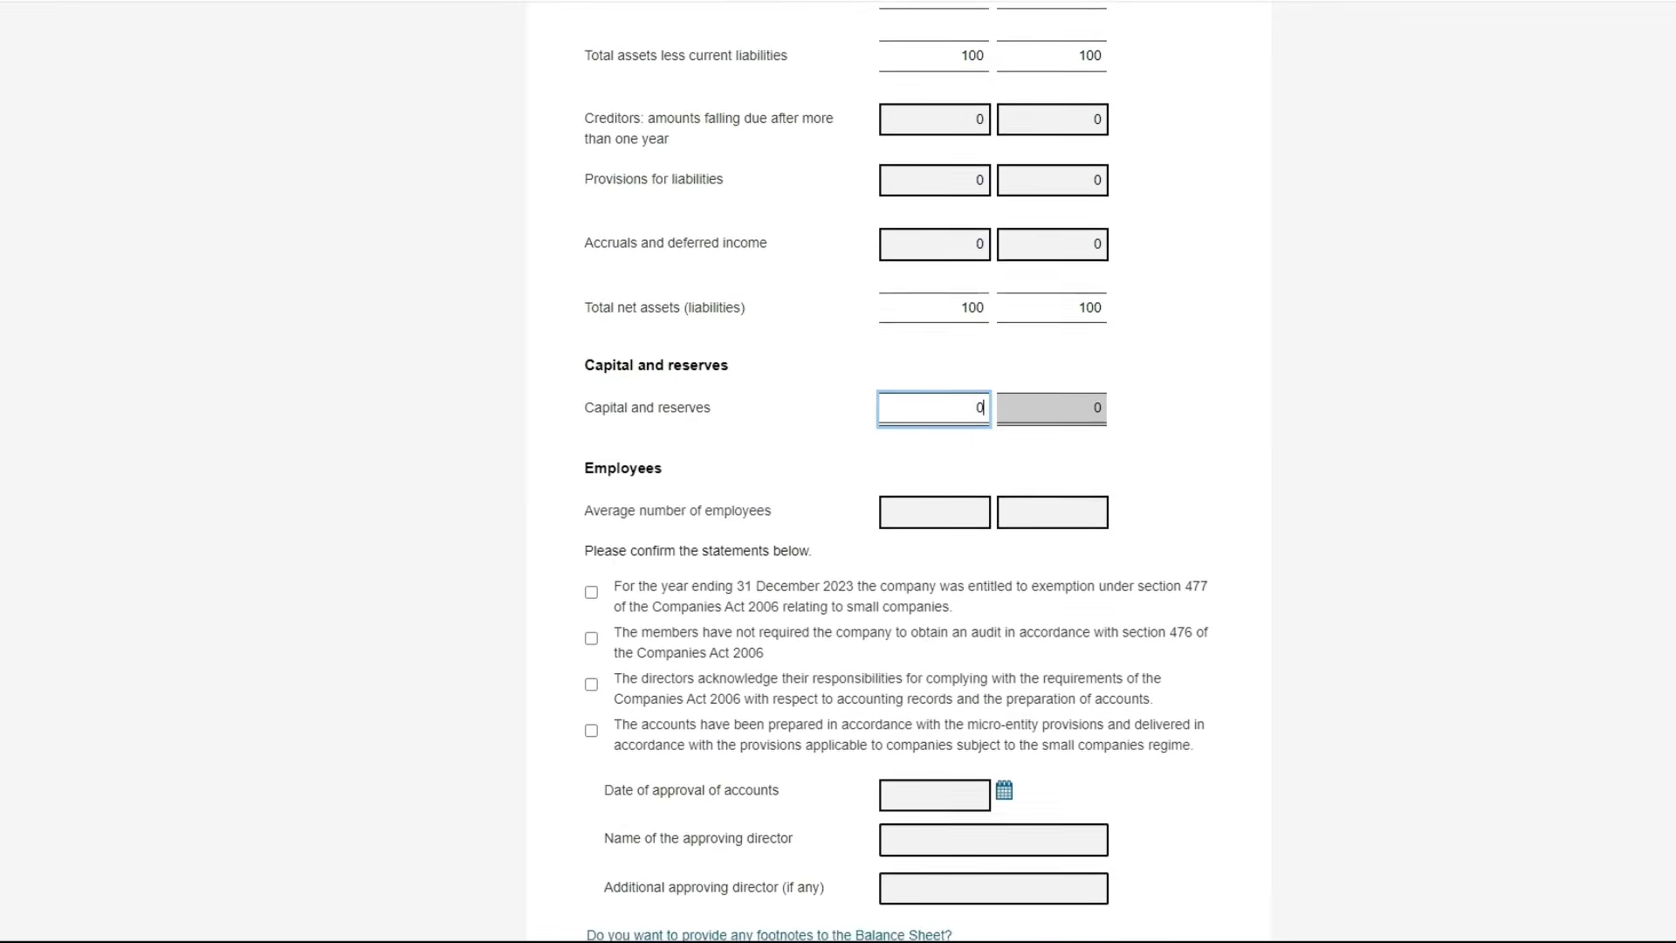
{"action": "scroll", "coordinate": [898, 471], "scroll_direction": "down", "scroll_amount": 1}
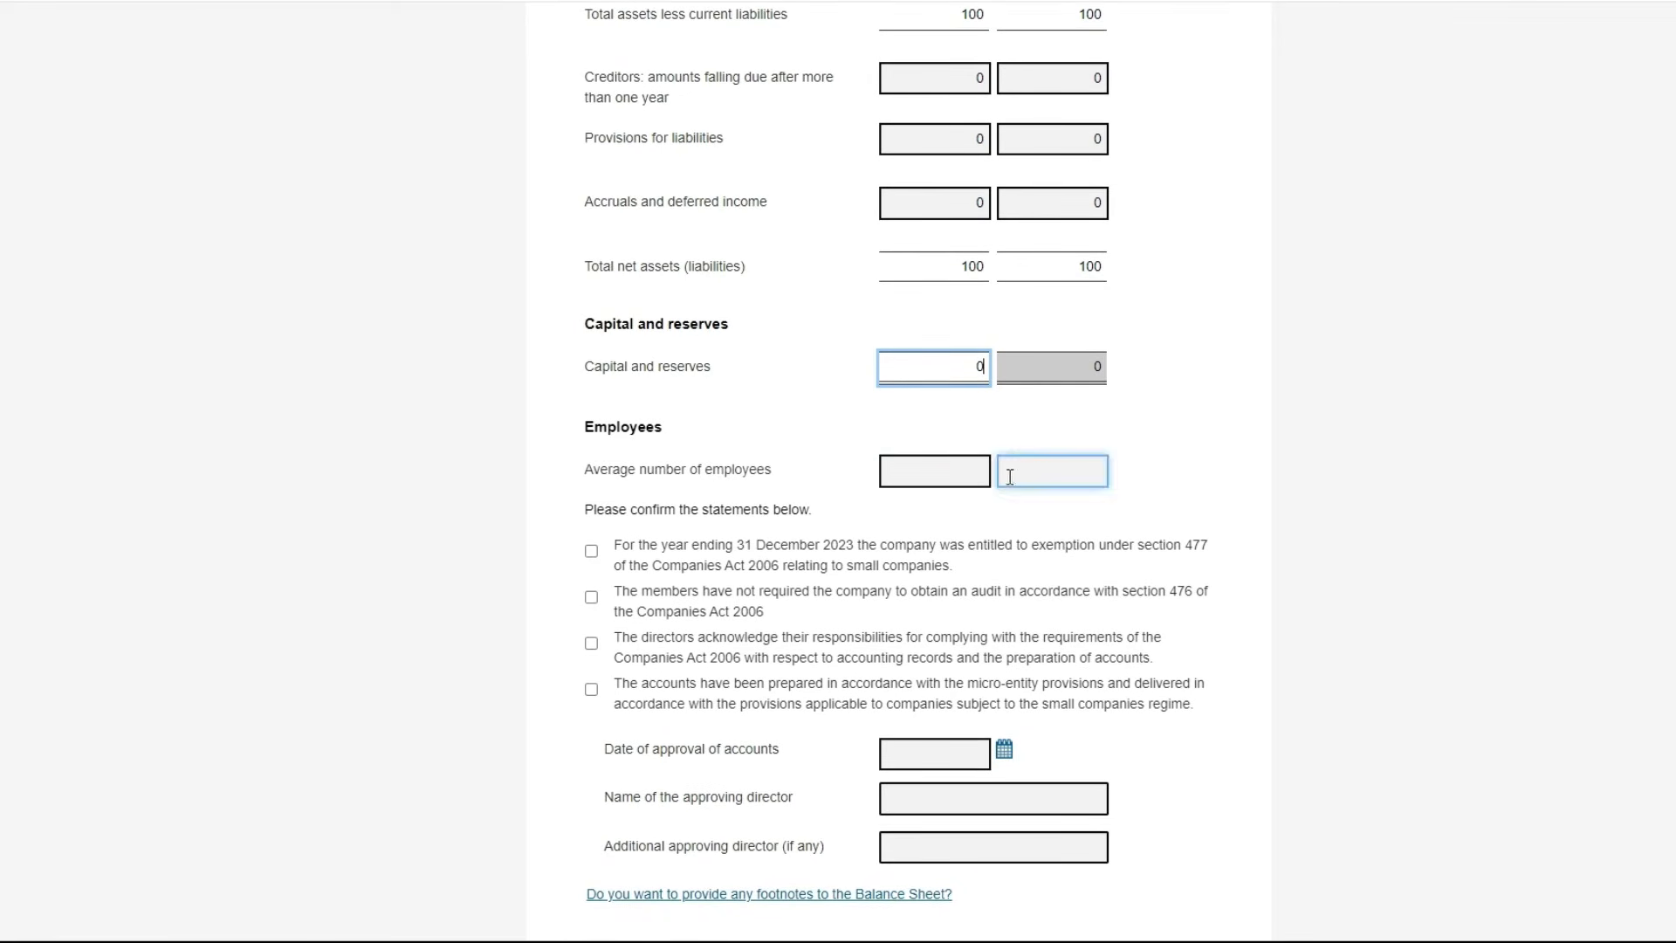
{"action": "left_click", "coordinate": [977, 470]}
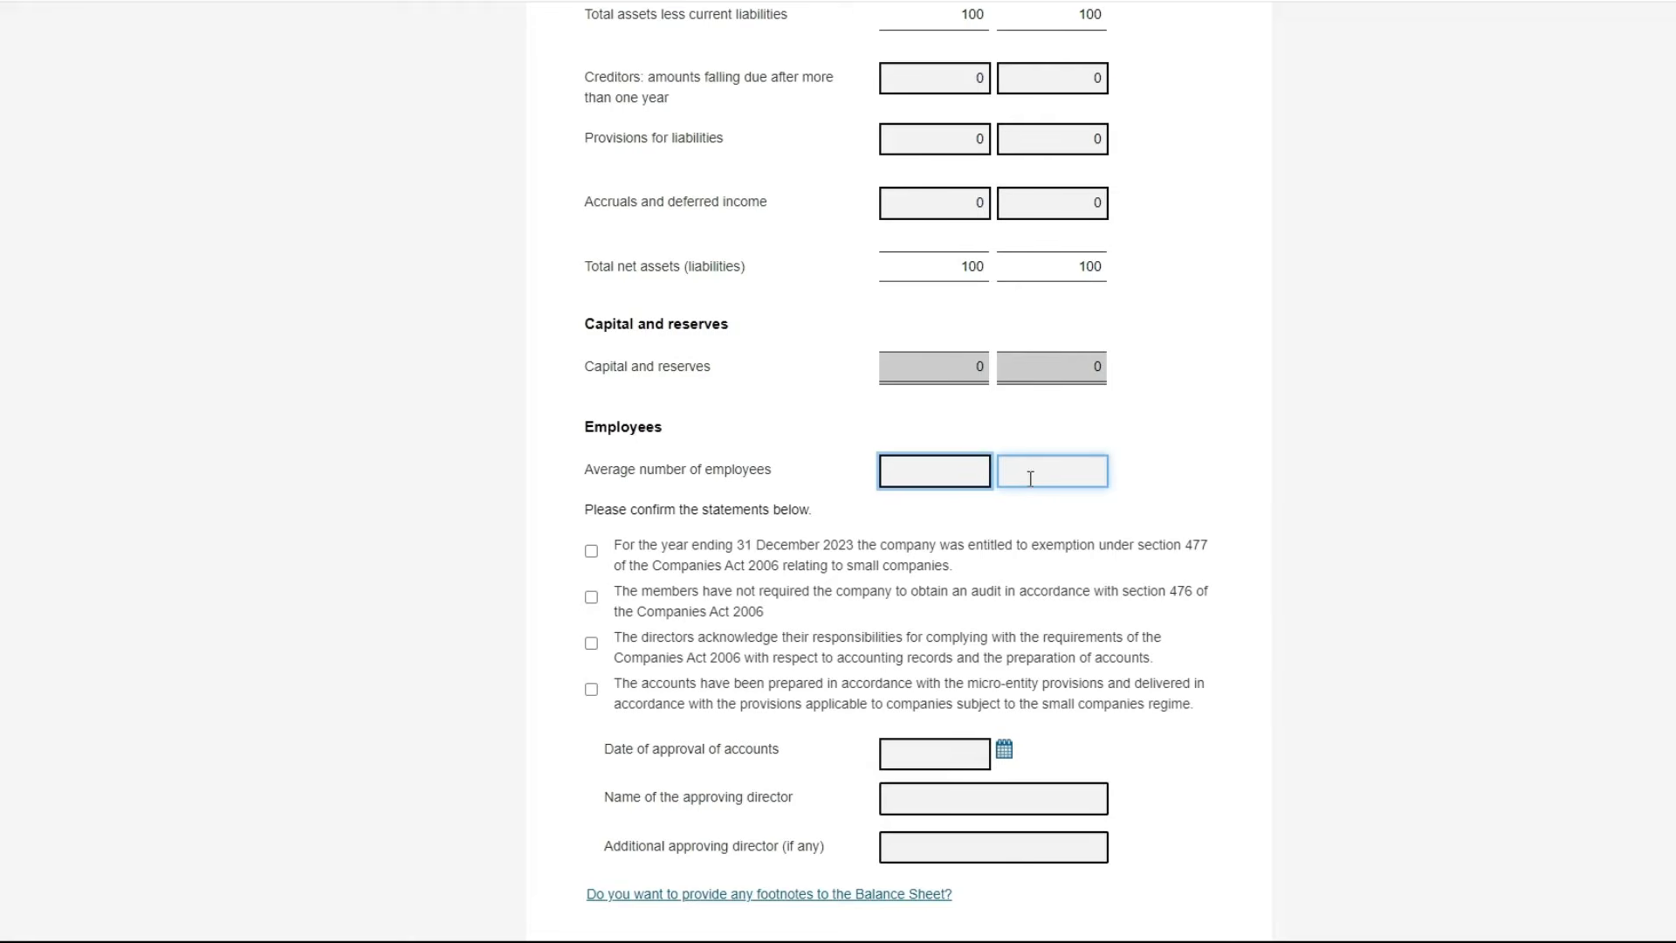
{"action": "type", "text": "1"}
{"action": "left_click", "coordinate": [1079, 469]}
{"action": "type", "text": "1"}
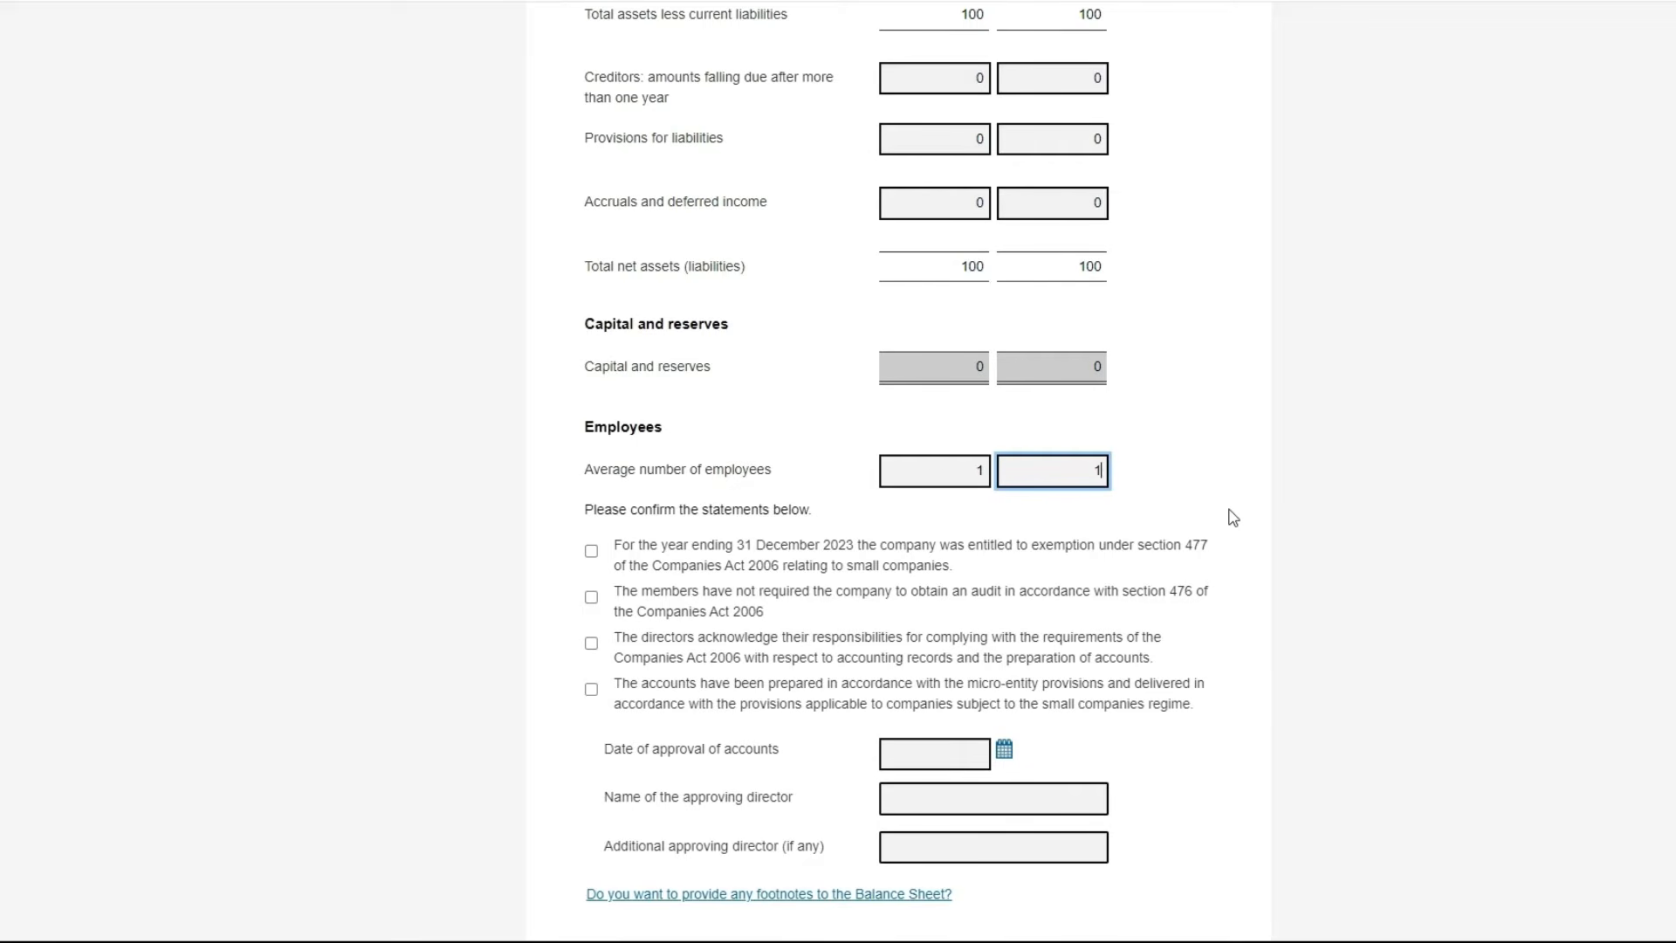
{"action": "left_click", "coordinate": [956, 463]}
{"action": "double_click", "coordinate": [956, 463]}
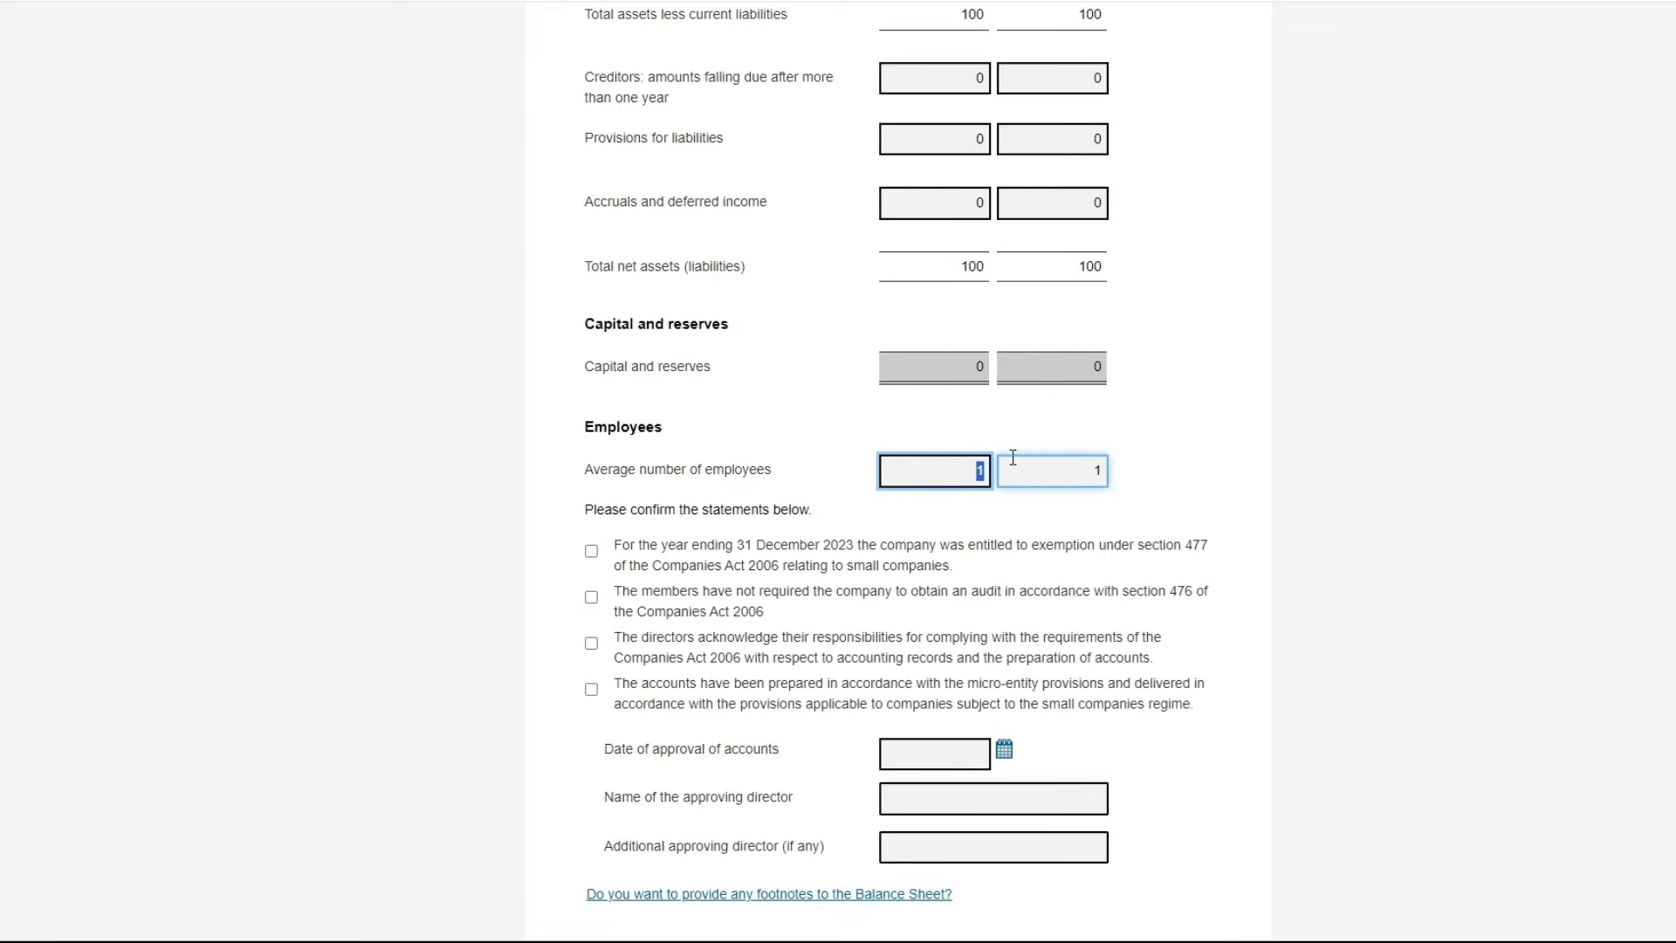
{"action": "type", "text": "0"}
{"action": "double_click", "coordinate": [1072, 471]}
{"action": "type", "text": "0"}
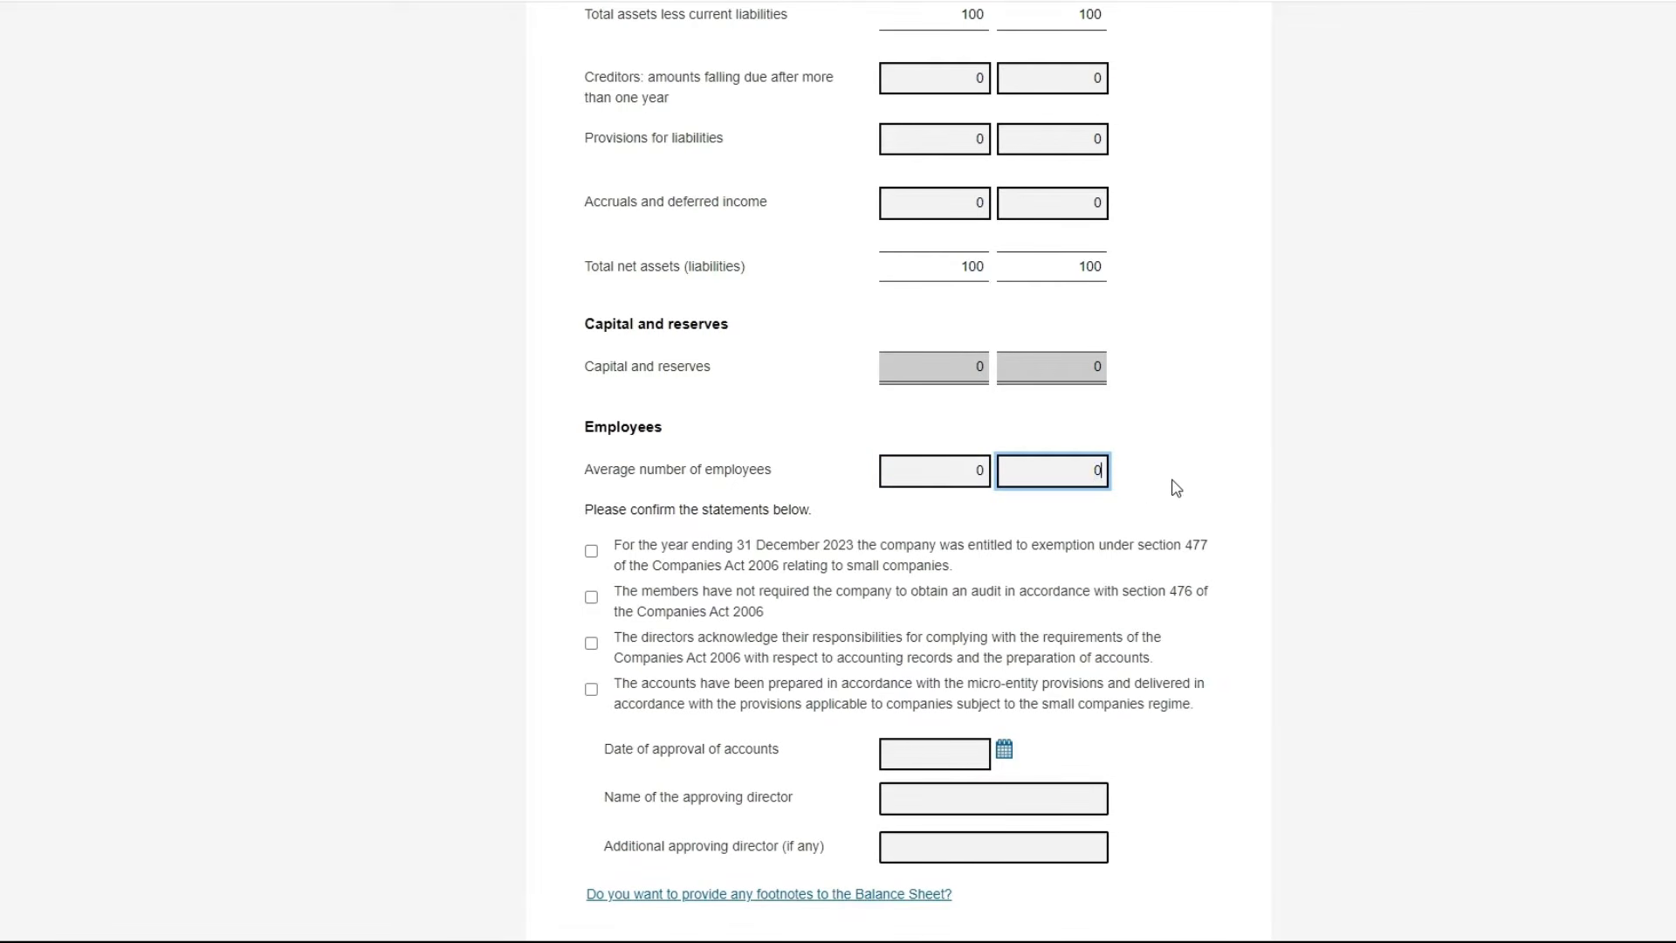
Tick all four statements: section 477 exemption, no audit required, directors' responsibilities, micro-entity provisions
{"action": "left_click", "coordinate": [593, 553]}
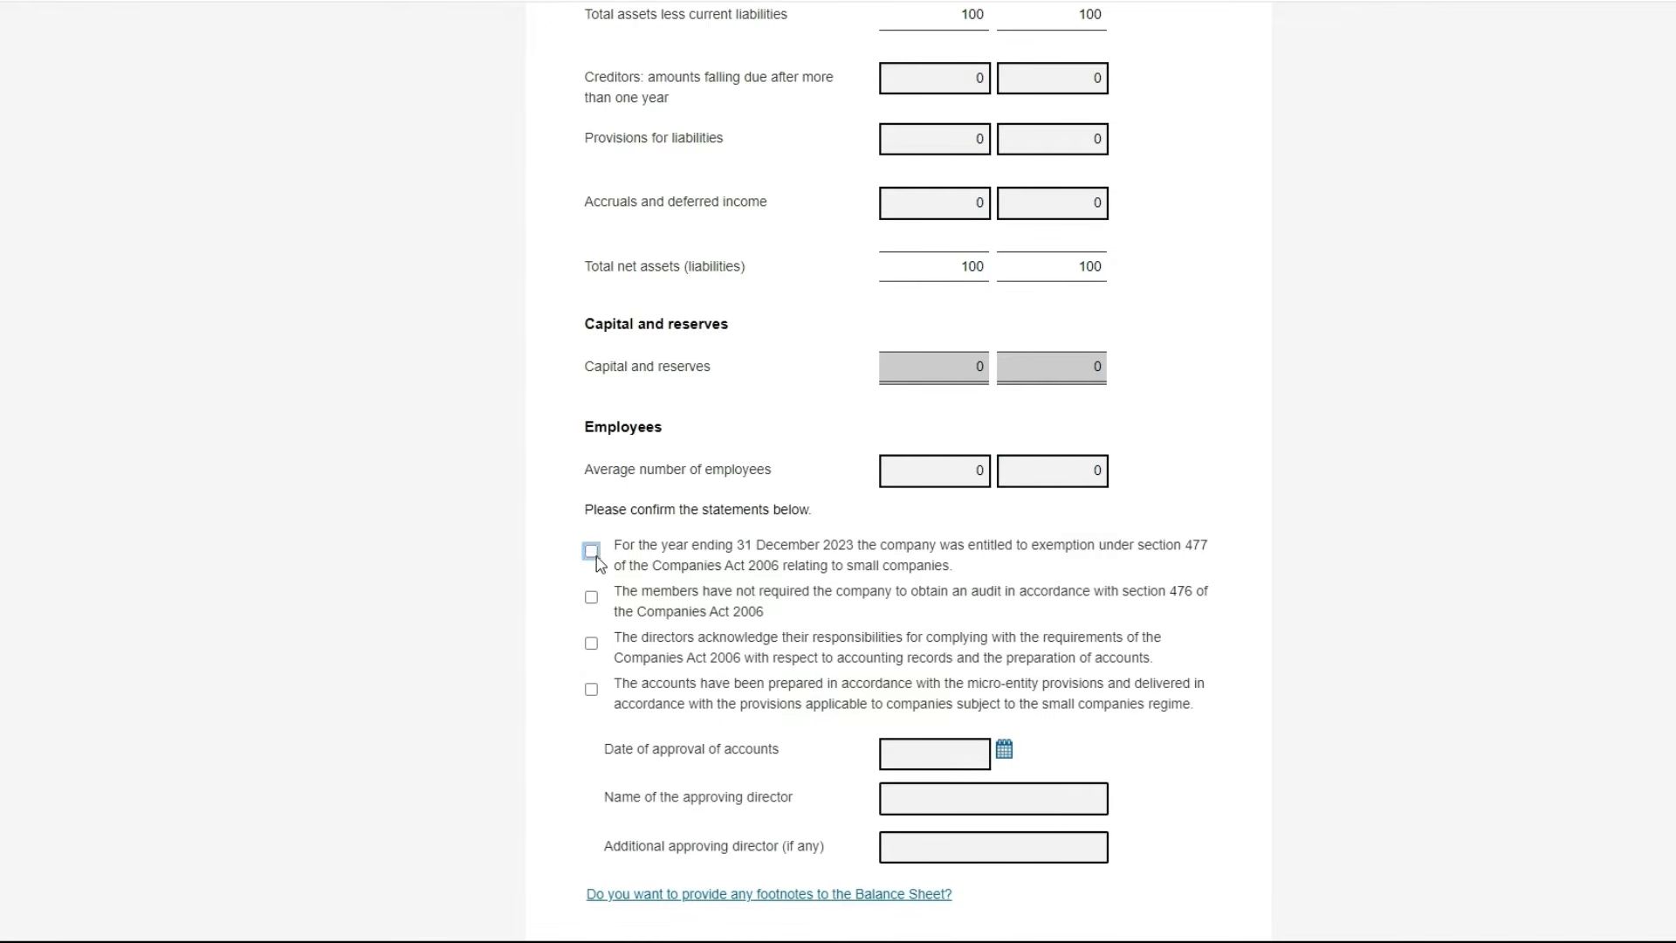
{"action": "left_click", "coordinate": [593, 602]}
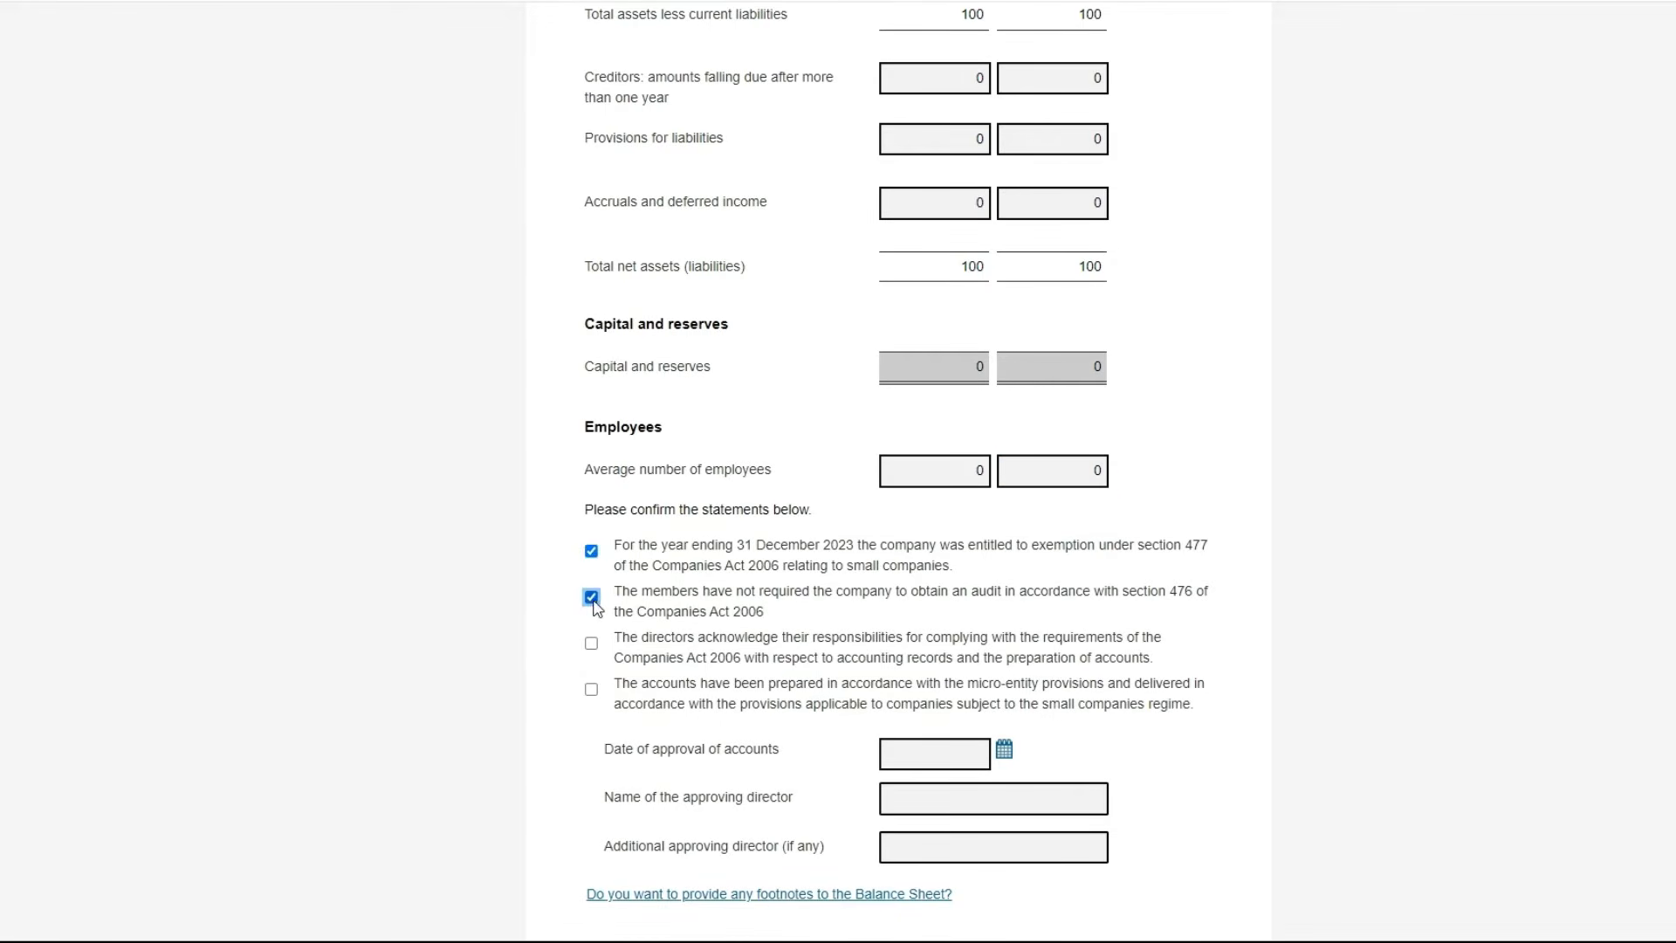
{"action": "left_click", "coordinate": [592, 648]}
{"action": "left_click", "coordinate": [592, 690]}
Set the approval date to 28 September 2024 and enter the approving director's name
{"action": "left_click", "coordinate": [1005, 756]}
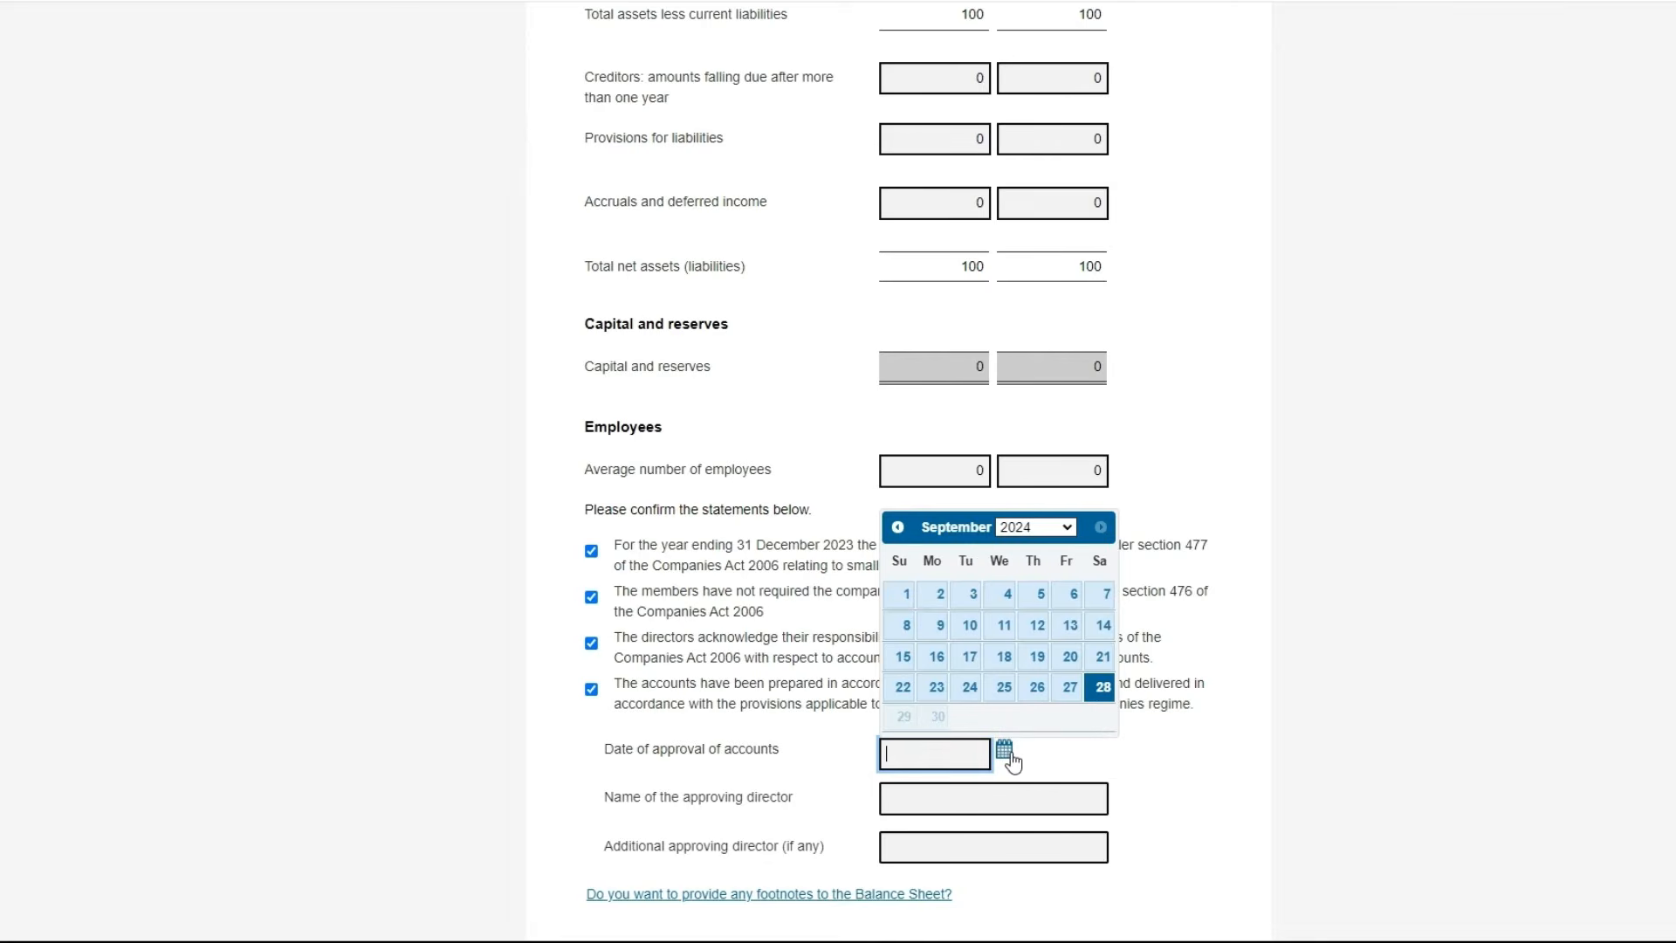
{"action": "left_click", "coordinate": [1104, 690]}
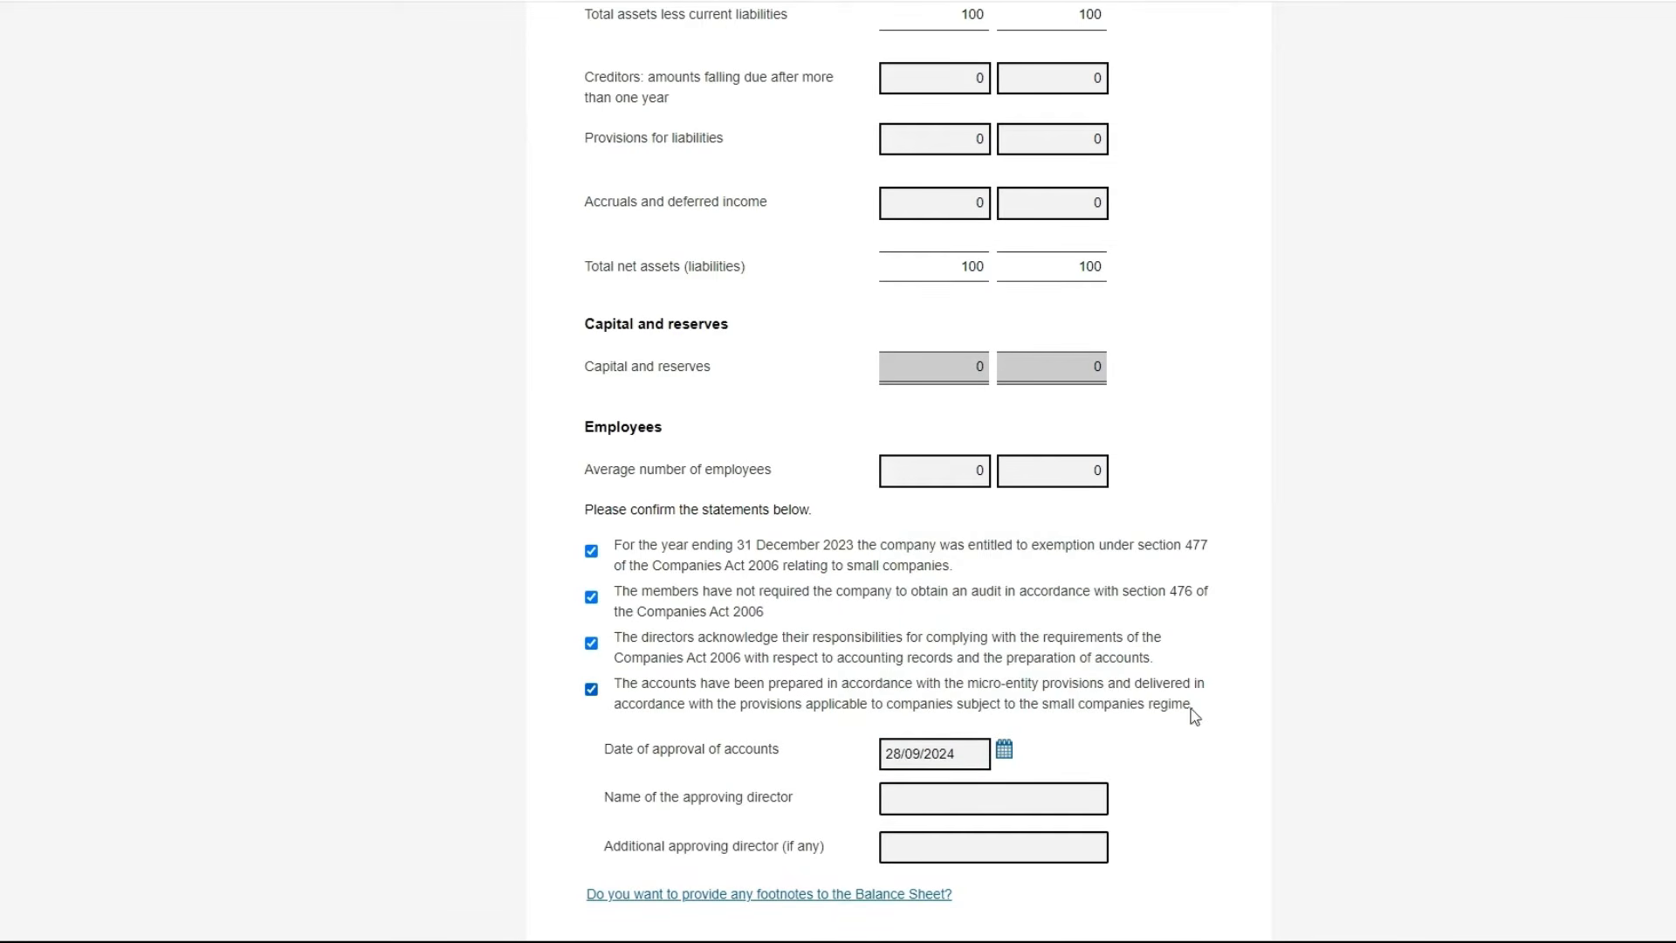
{"action": "left_click", "coordinate": [948, 802]}
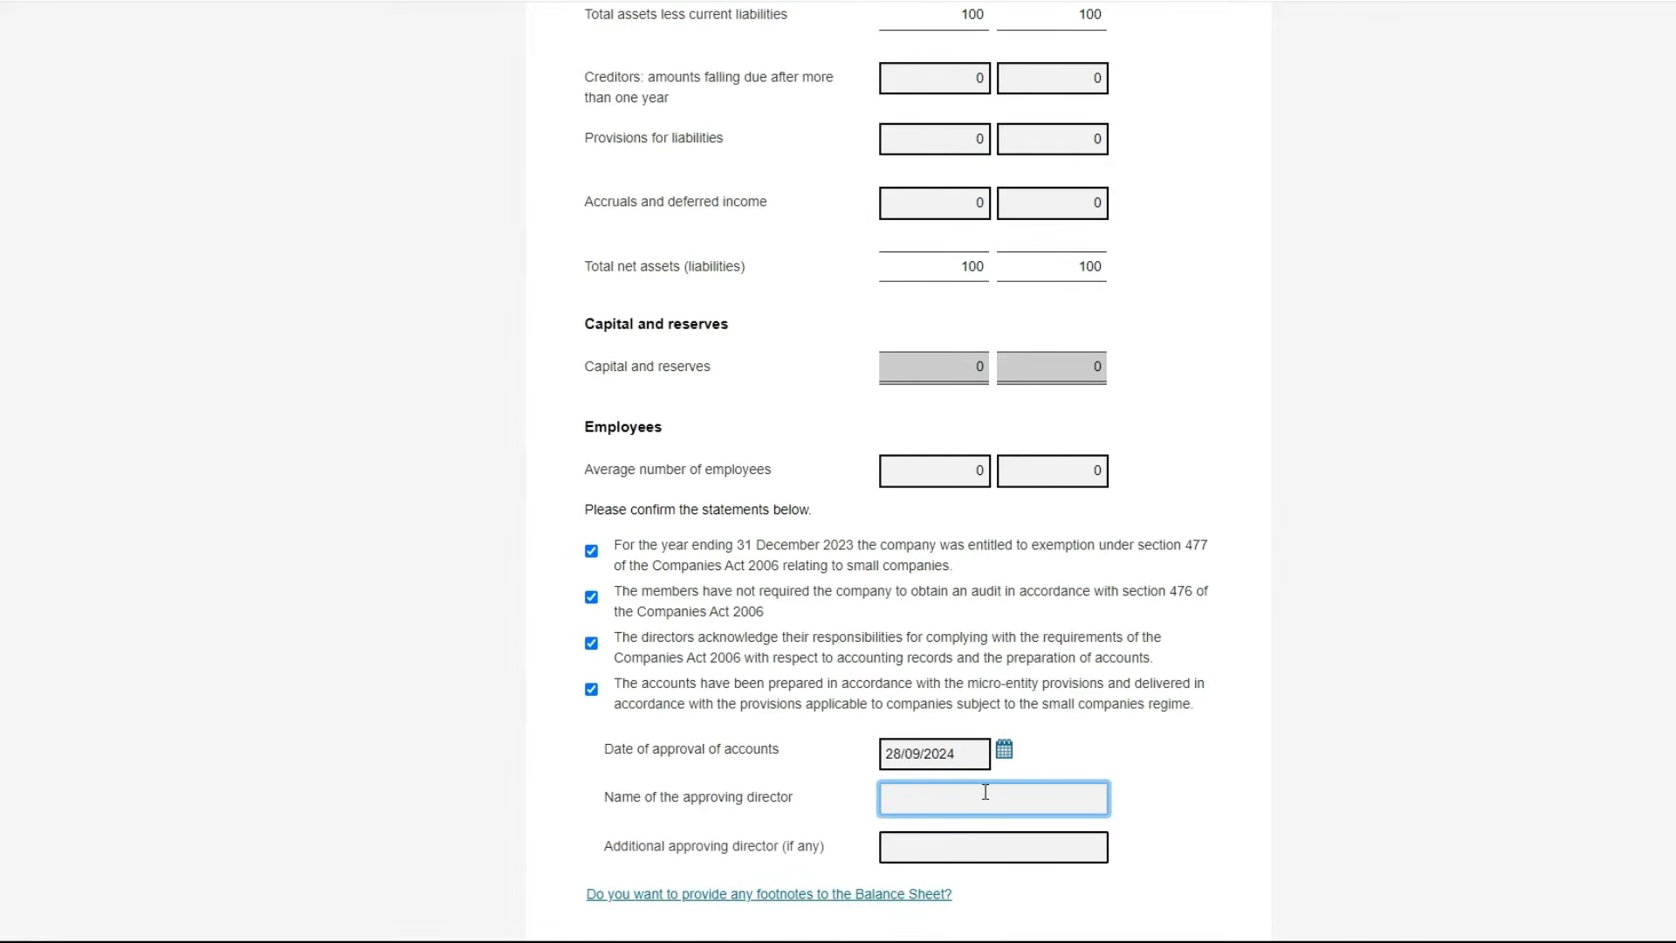
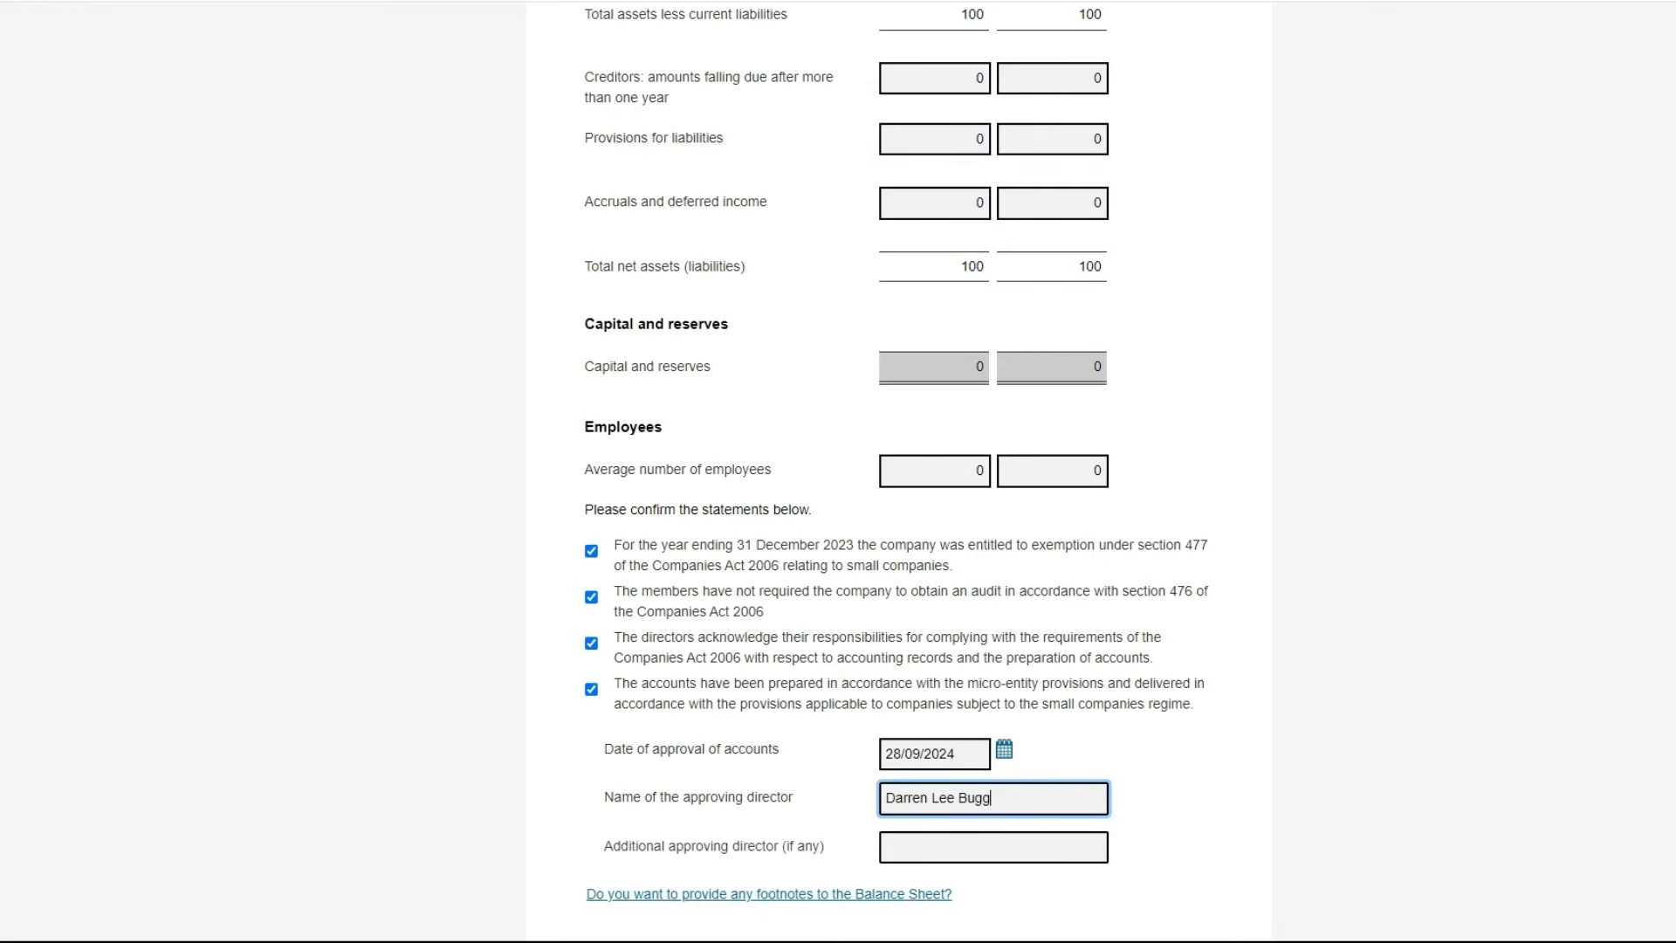
{"action": "scroll", "coordinate": [837, 472], "scroll_direction": "down", "scroll_amount": 1}
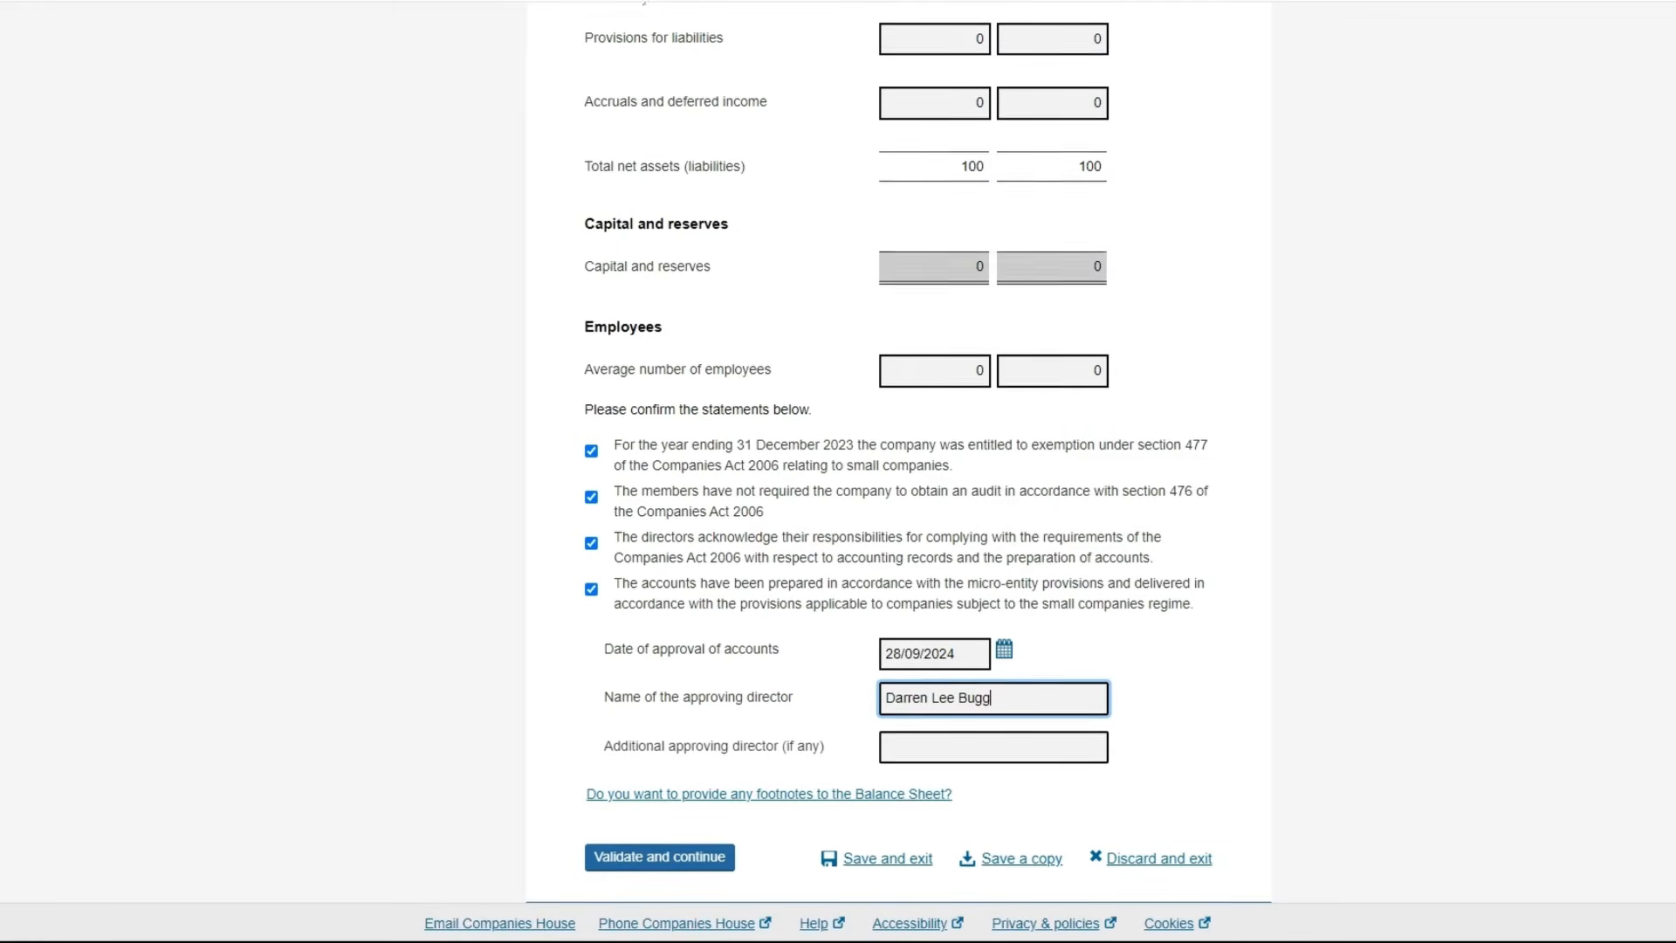
{"action": "scroll", "coordinate": [838, 471], "scroll_direction": "up", "scroll_amount": 5}
{"action": "scroll", "coordinate": [838, 471], "scroll_direction": "up", "scroll_amount": 1}
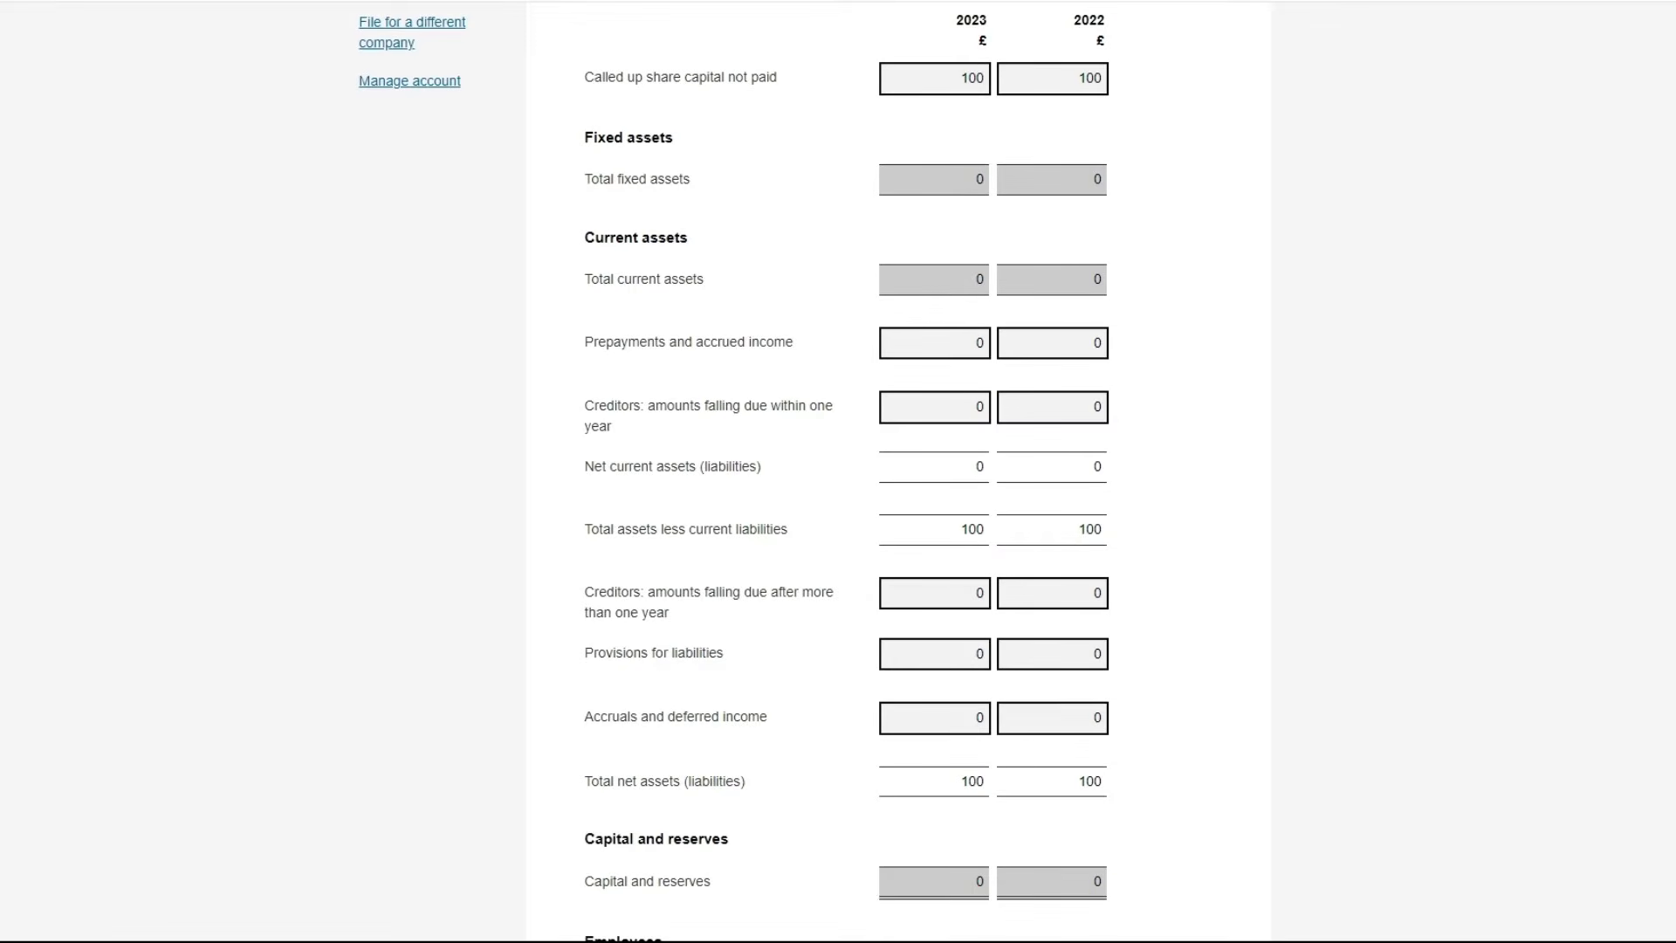
{"action": "scroll", "coordinate": [837, 471], "scroll_direction": "up", "scroll_amount": 1}
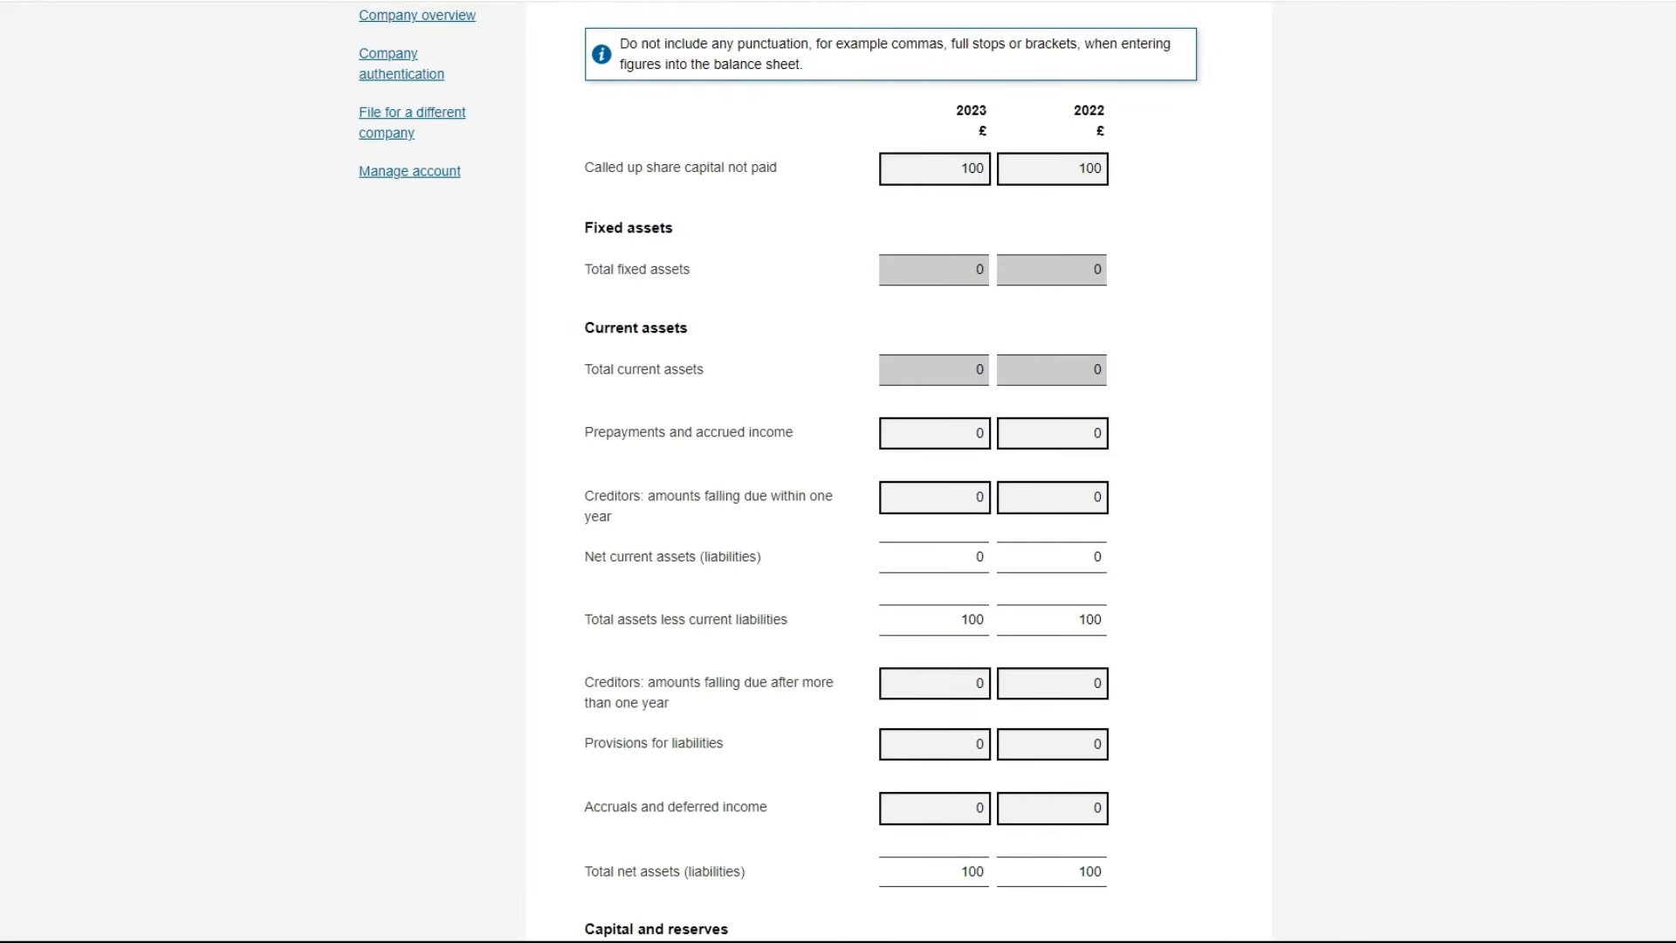
{"action": "scroll", "coordinate": [838, 471], "scroll_direction": "down", "scroll_amount": 2}
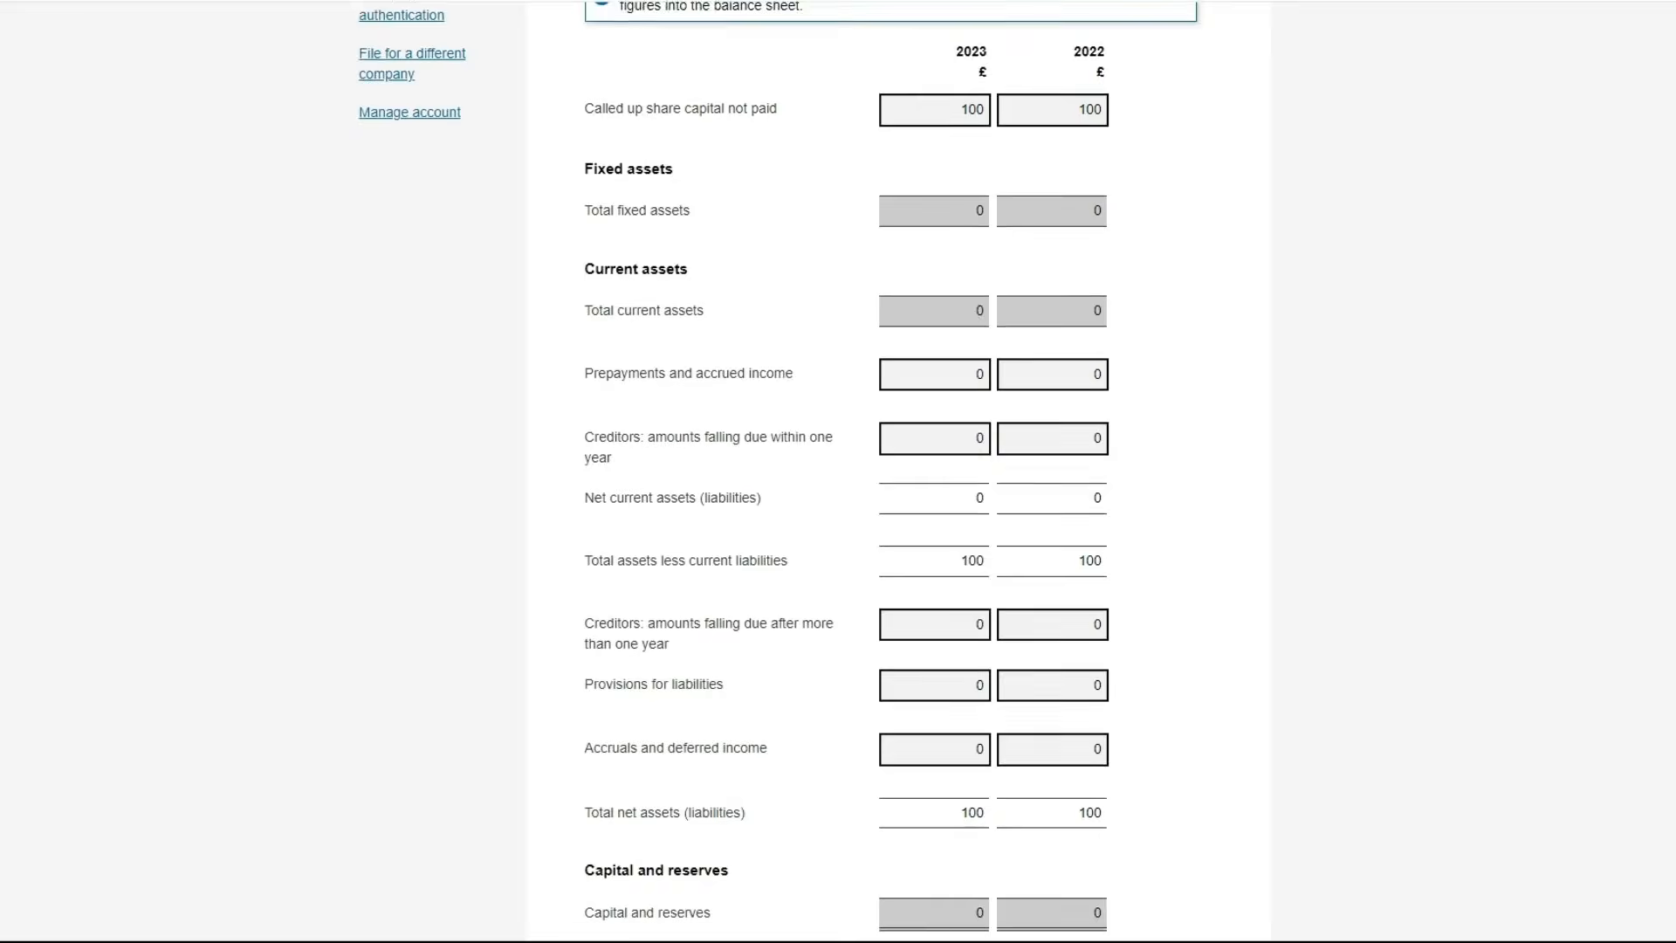
{"action": "scroll", "coordinate": [897, 471], "scroll_direction": "down", "scroll_amount": 1}
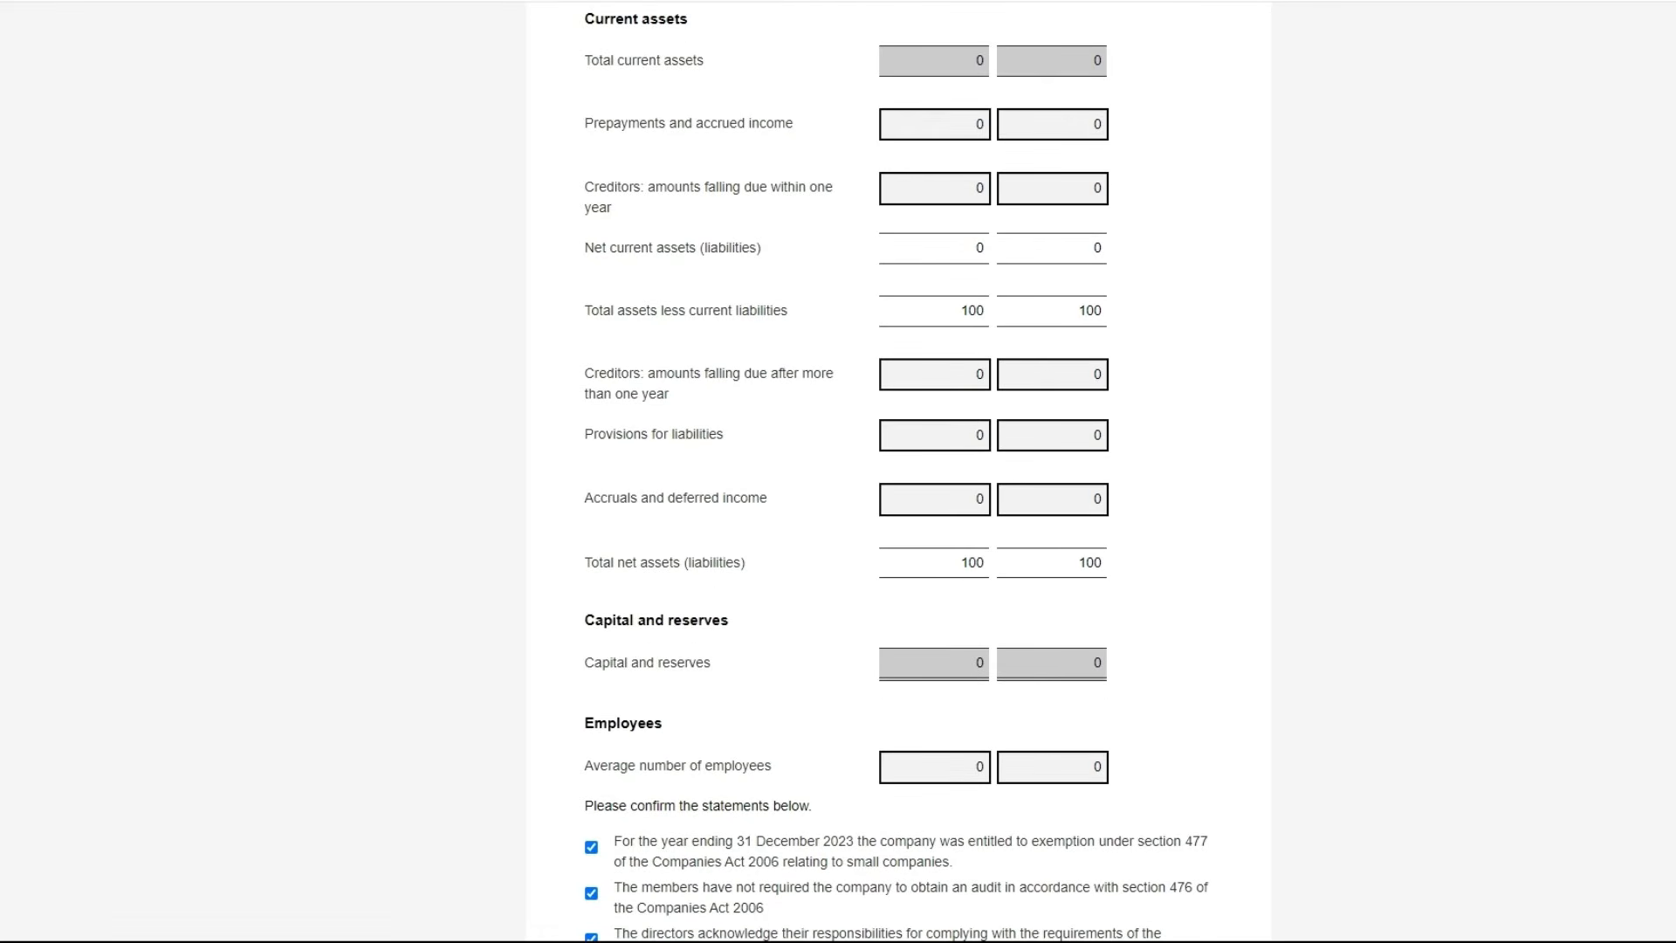
{"action": "scroll", "coordinate": [897, 471], "scroll_direction": "up", "scroll_amount": 2}
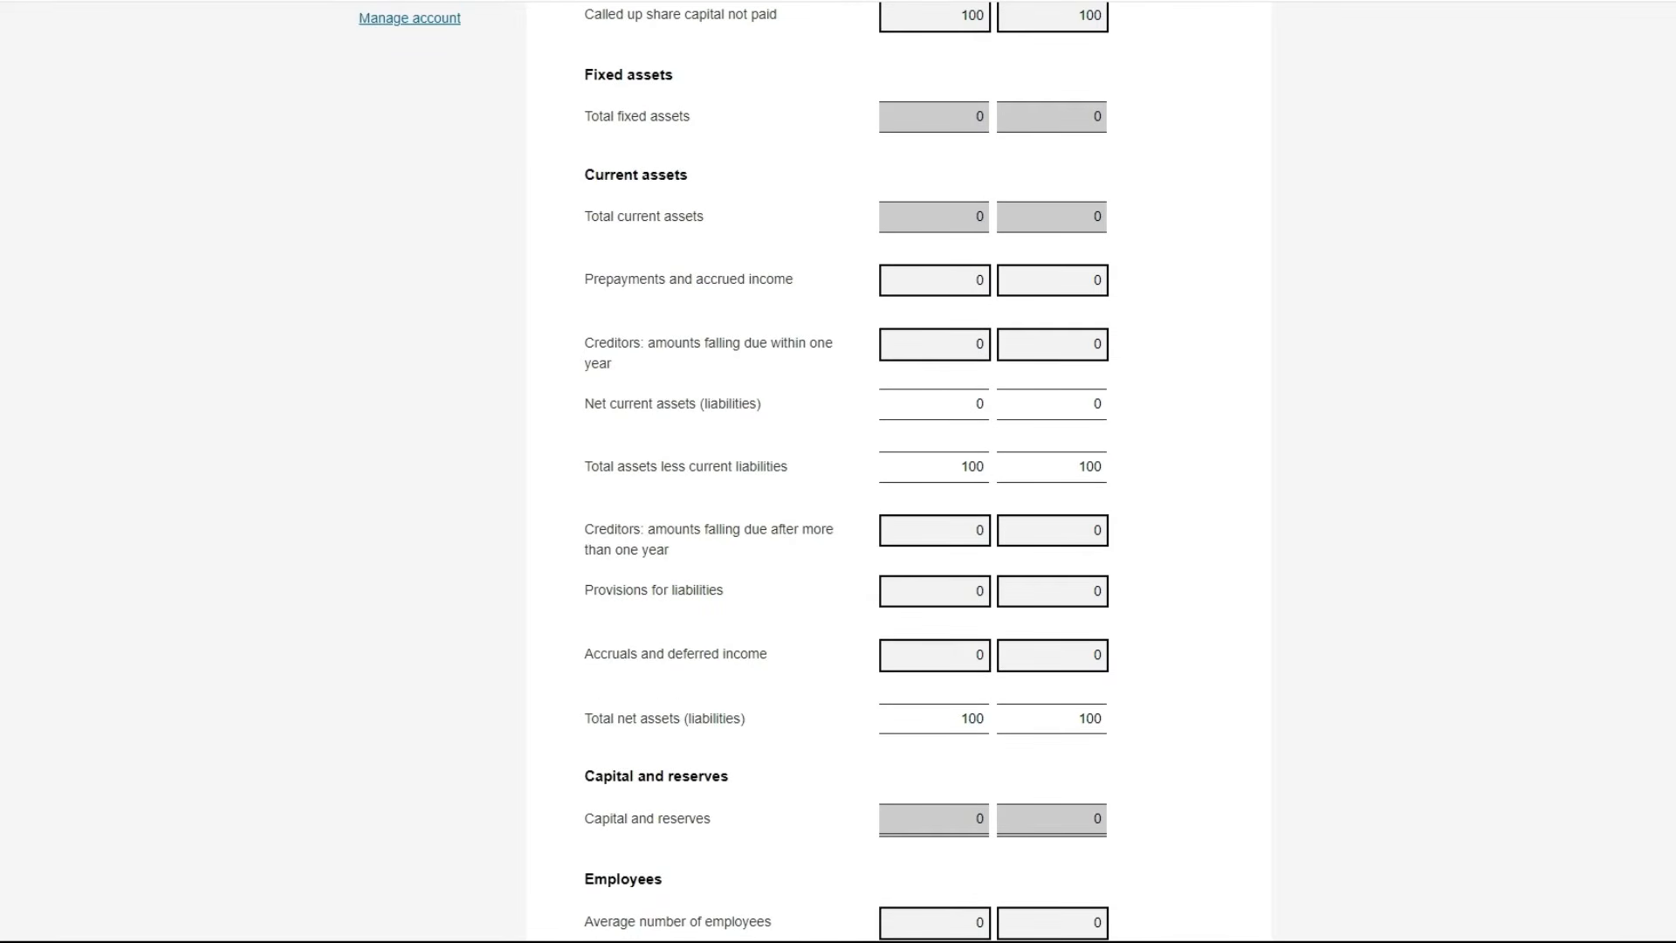
{"action": "scroll", "coordinate": [897, 471], "scroll_direction": "down", "scroll_amount": 7}
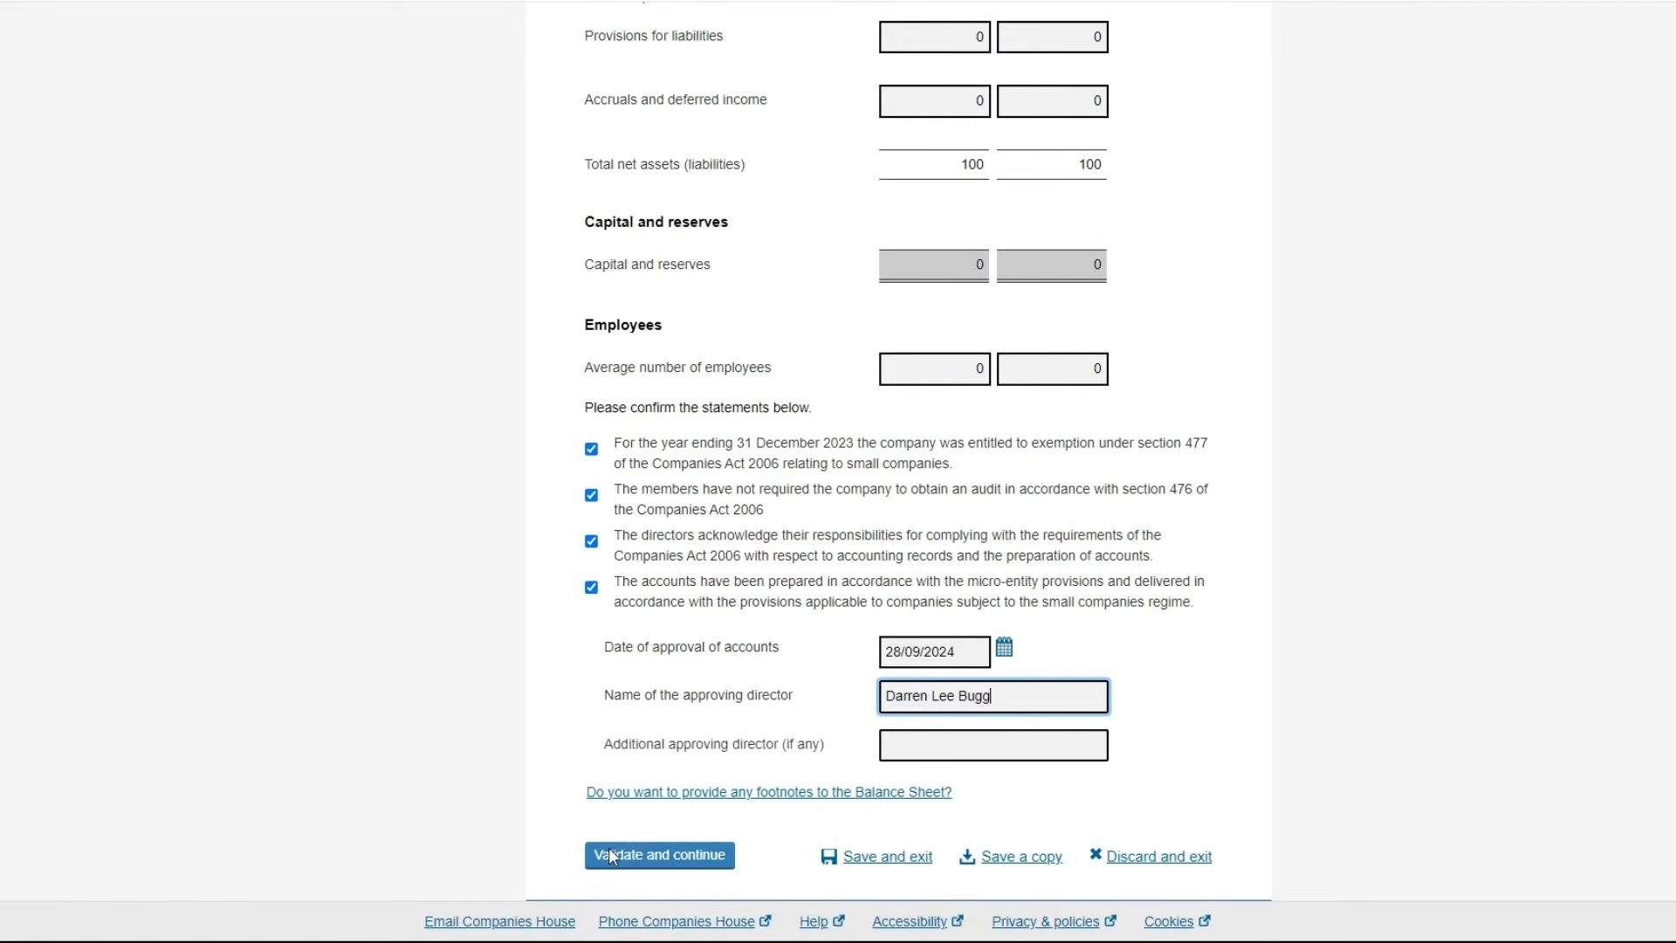
{"action": "left_click", "coordinate": [673, 859]}
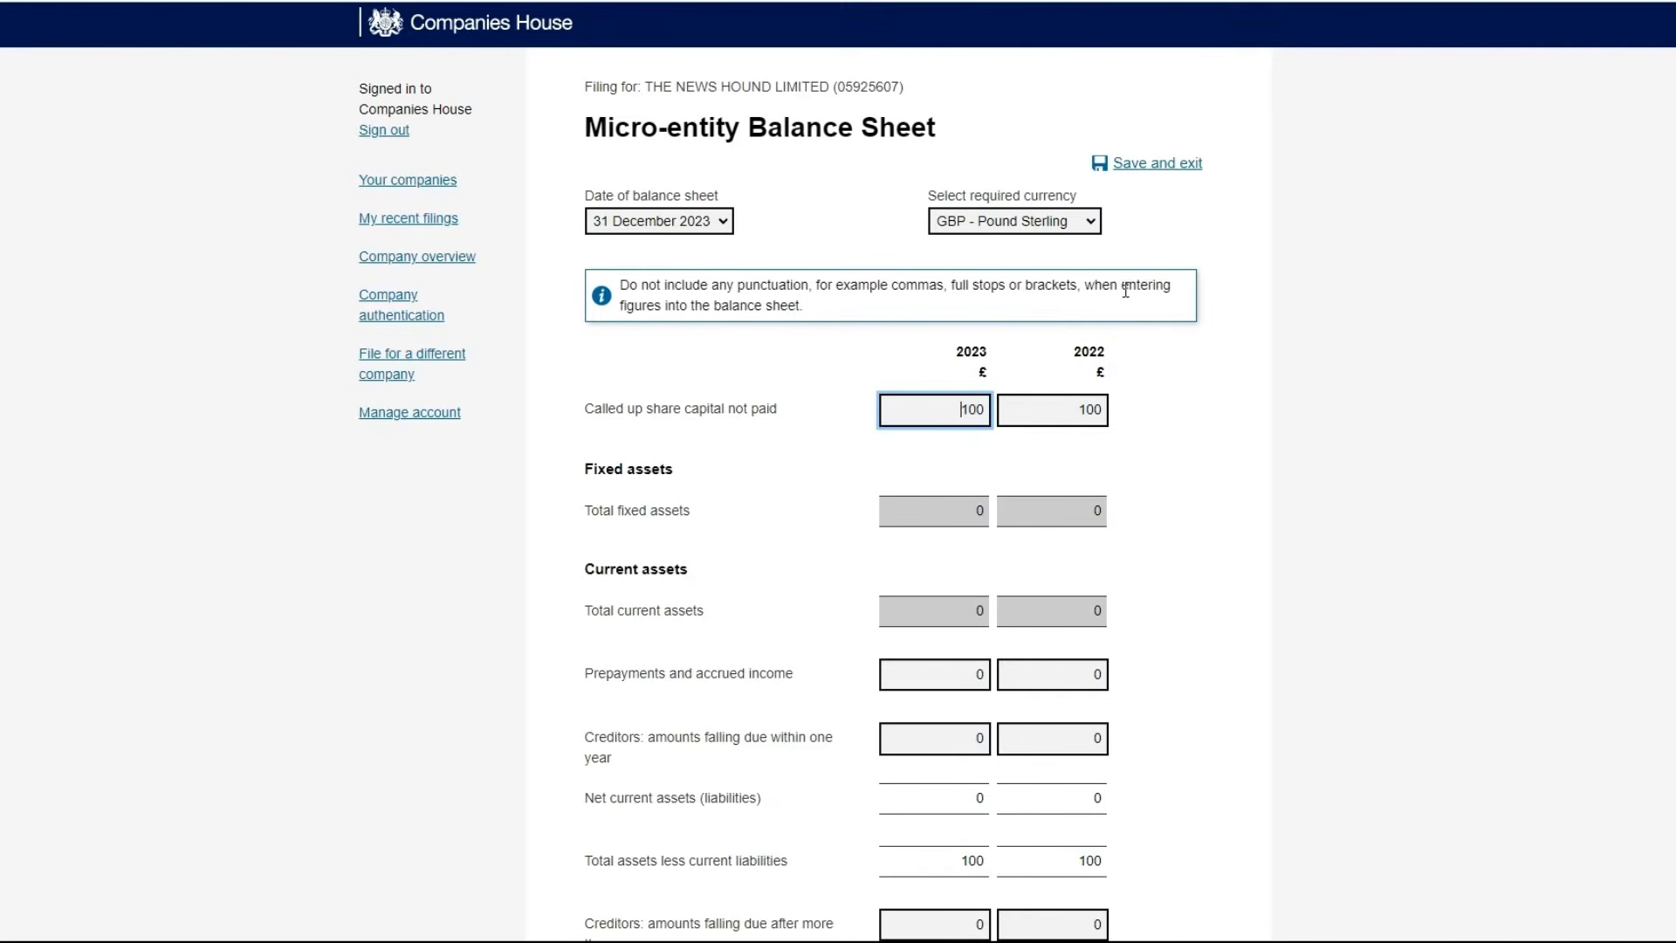
{"action": "left_click_drag", "start_coordinate": [1059, 286], "coordinate": [992, 303]}
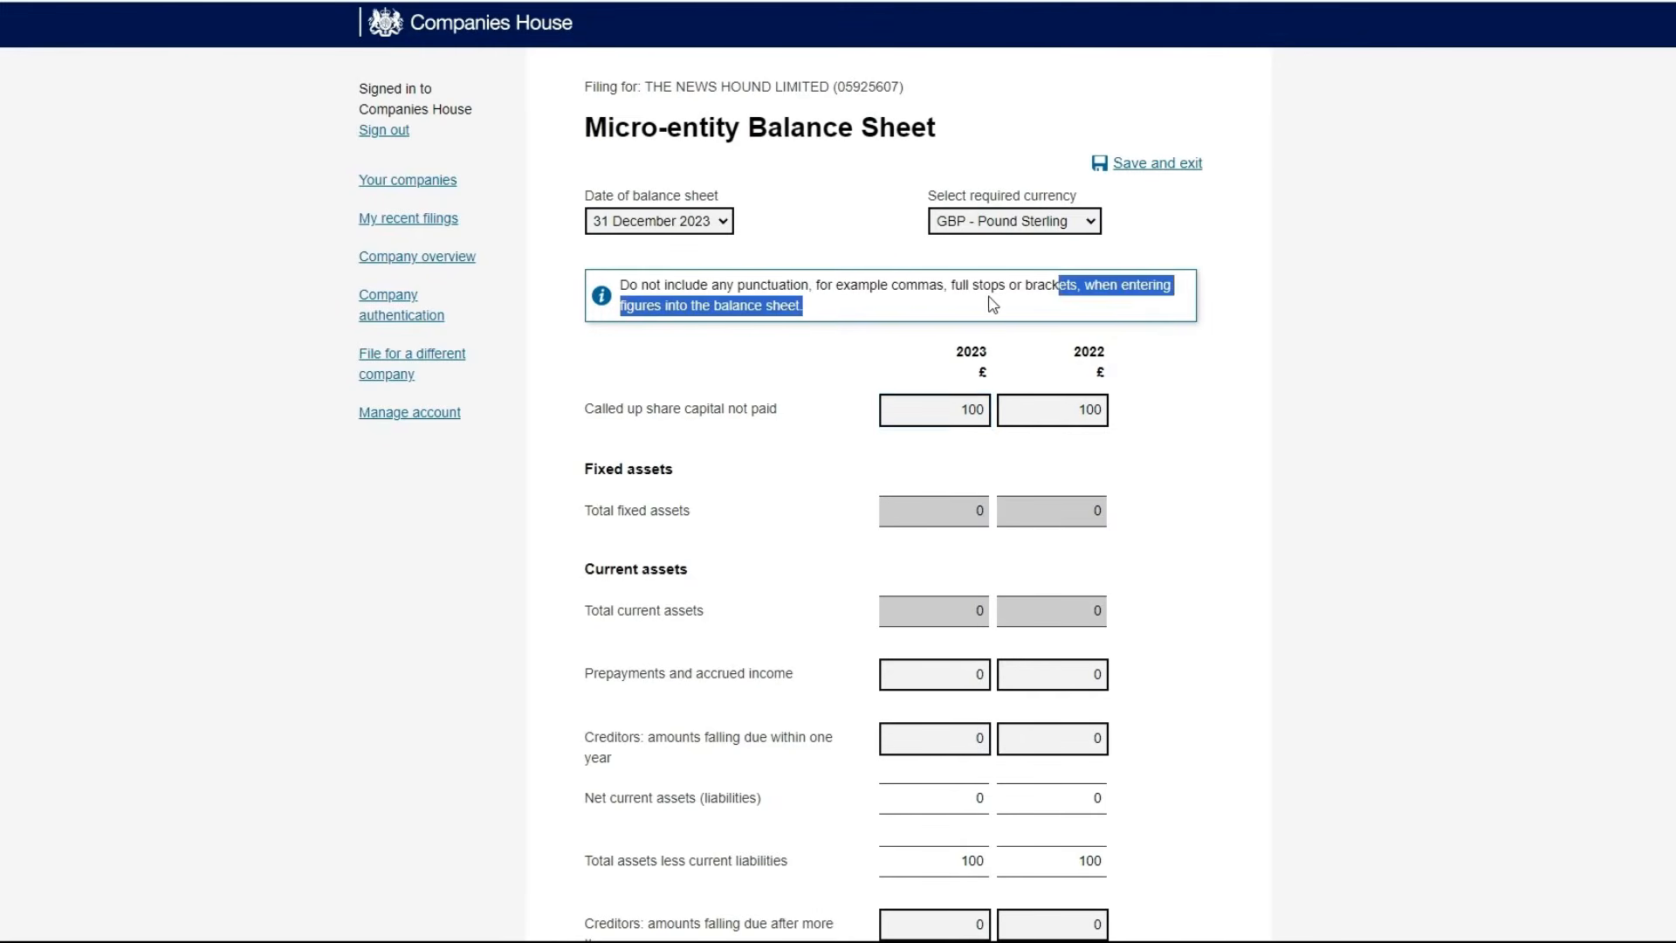
{"action": "left_click", "coordinate": [936, 303]}
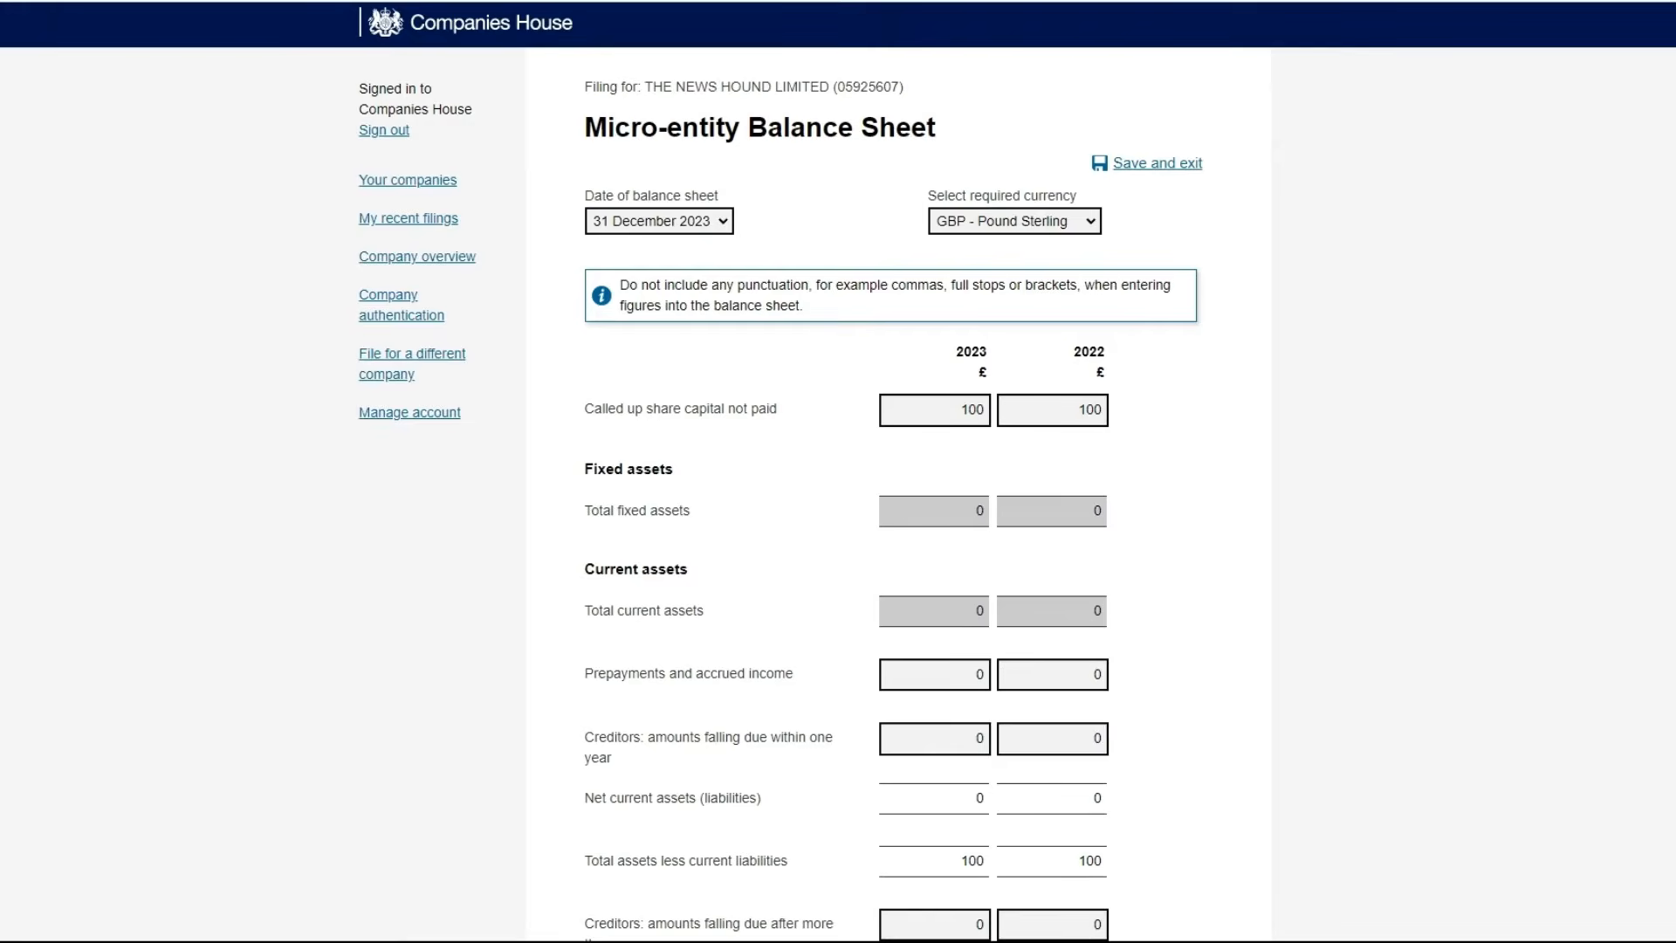
{"action": "scroll", "coordinate": [838, 471], "scroll_direction": "down", "scroll_amount": 3}
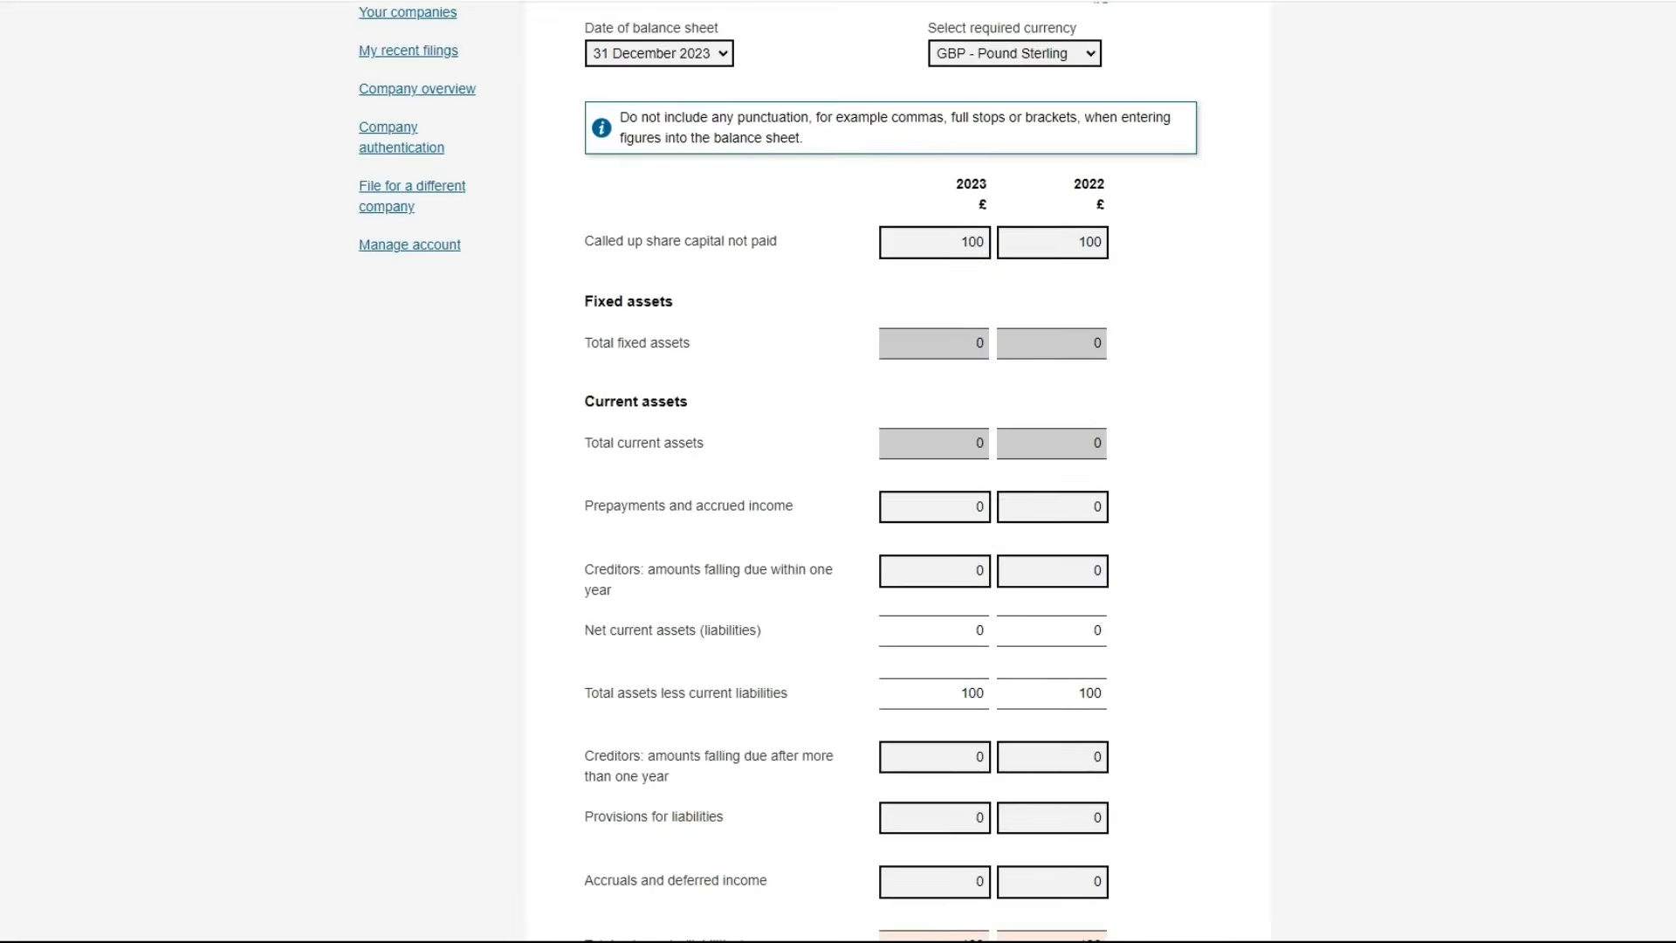
{"action": "scroll", "coordinate": [837, 471], "scroll_direction": "down", "scroll_amount": 2}
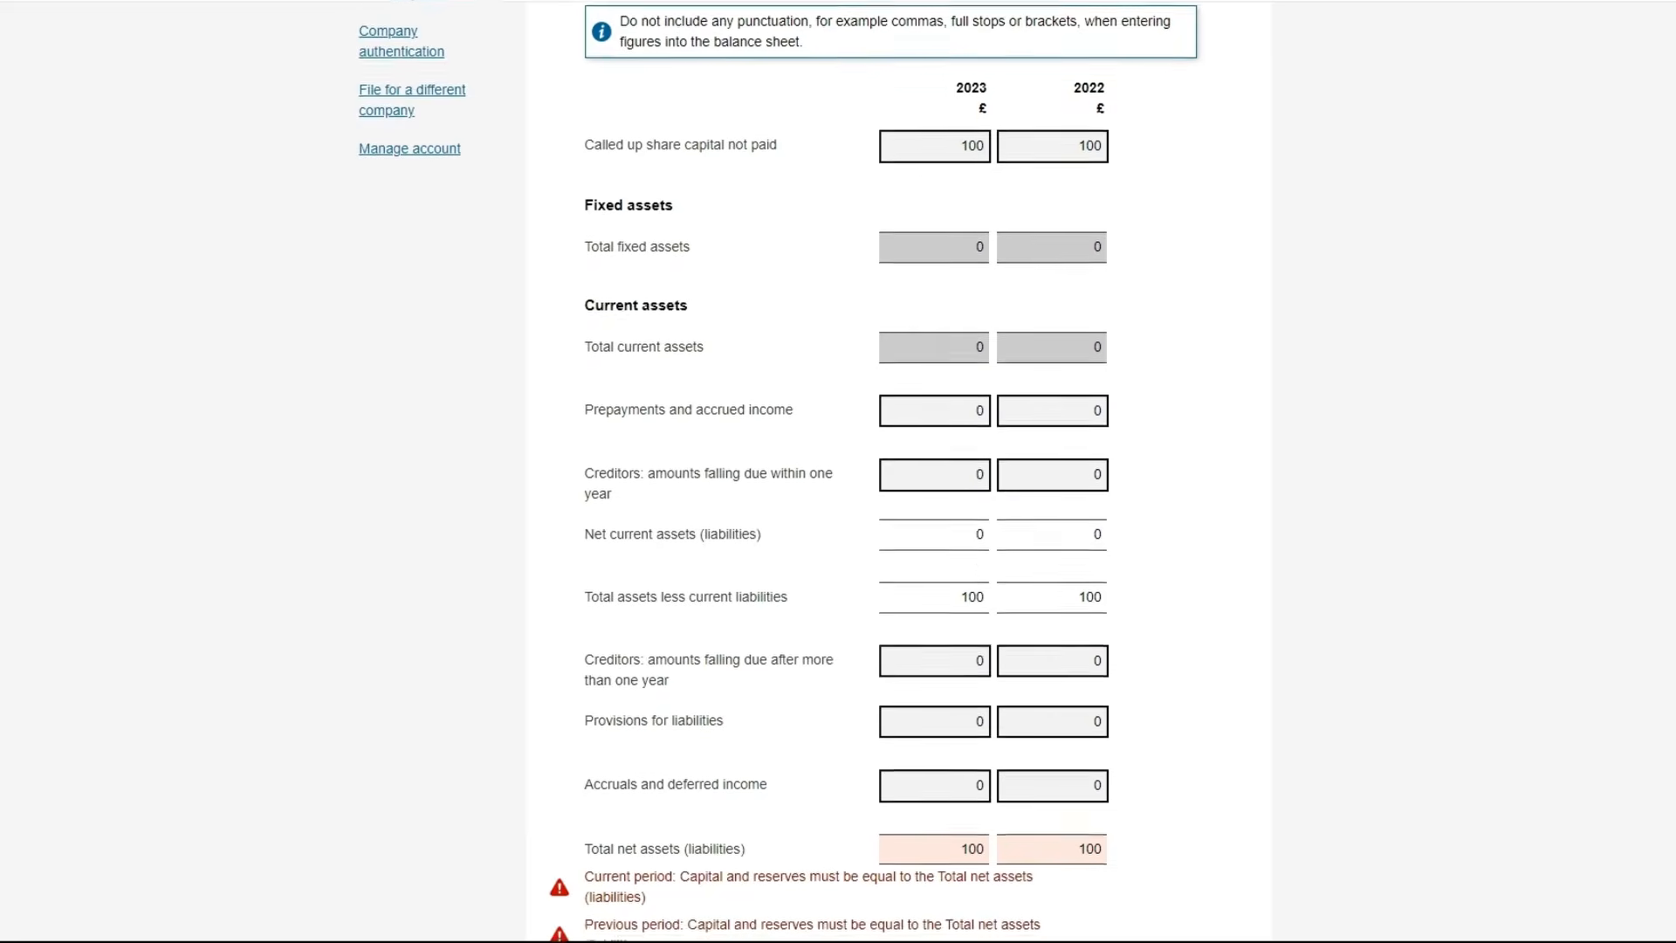
{"action": "scroll", "coordinate": [837, 471], "scroll_direction": "down", "scroll_amount": 3}
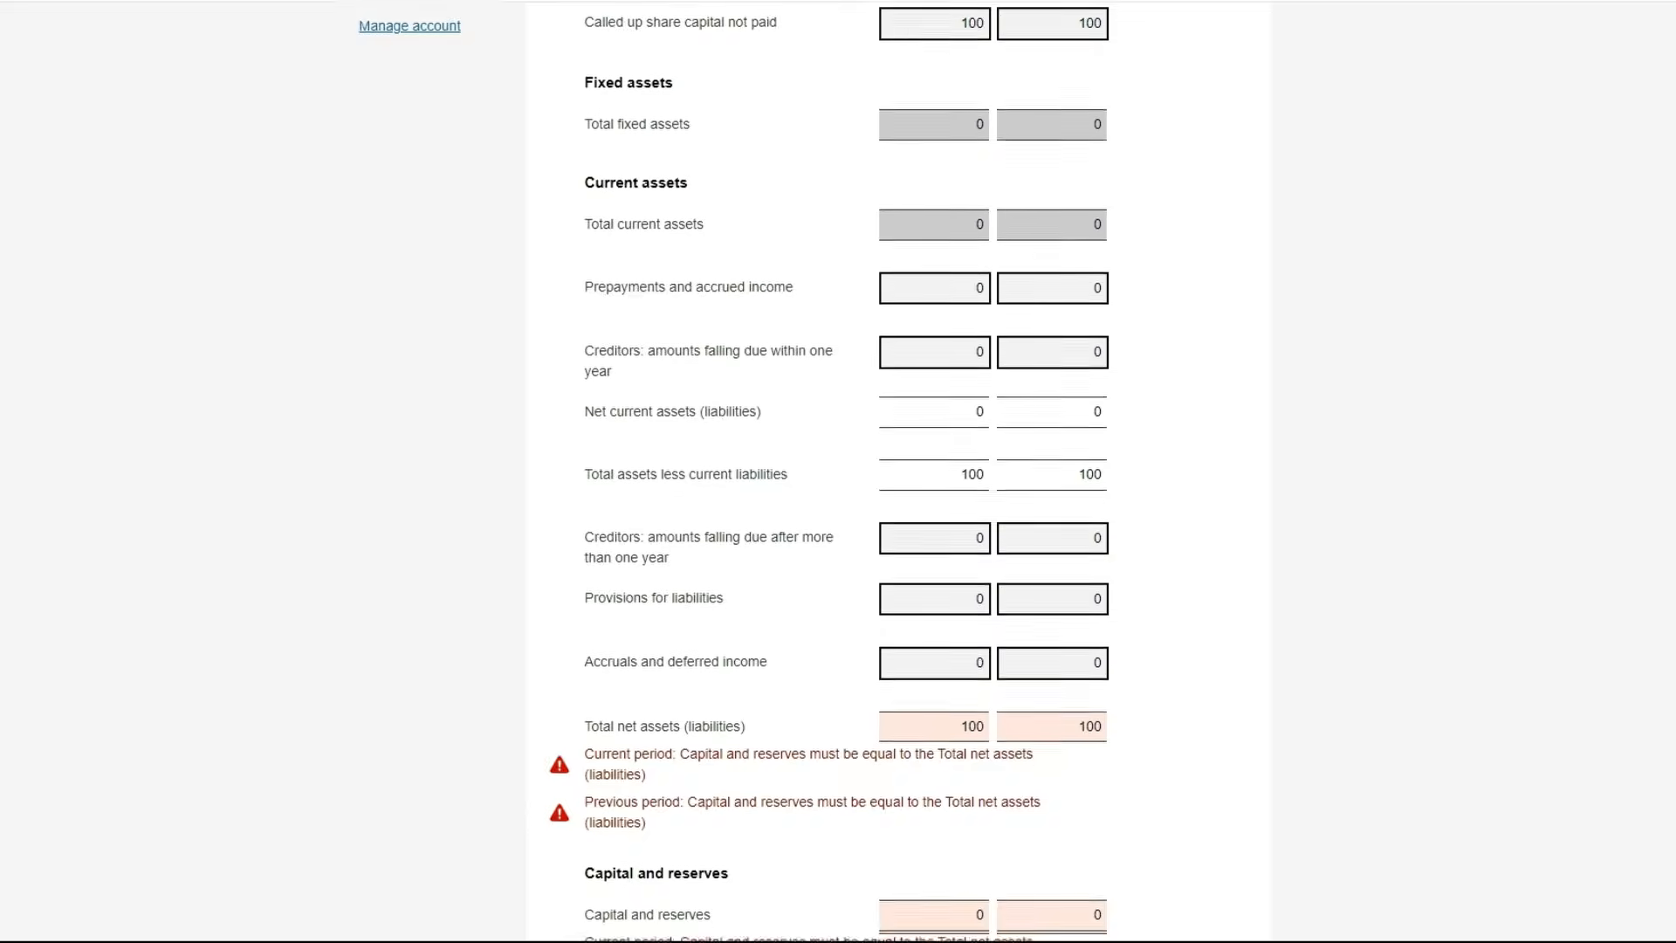
{"action": "scroll", "coordinate": [838, 471], "scroll_direction": "down", "scroll_amount": 2}
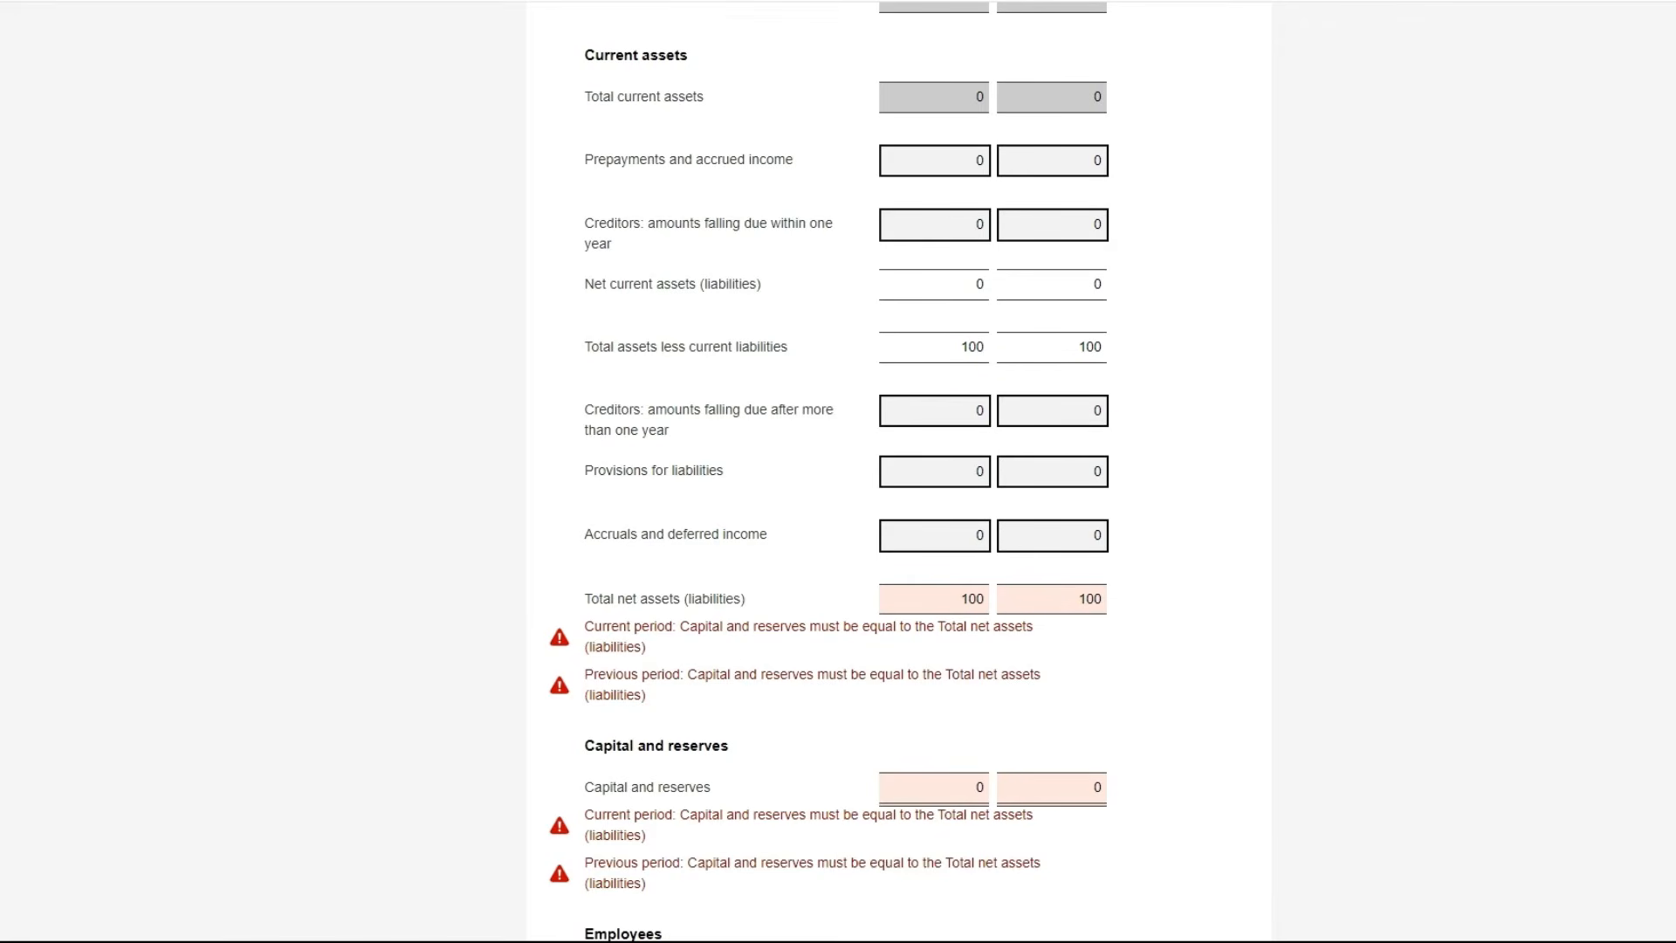
{"action": "scroll", "coordinate": [837, 471], "scroll_direction": "down", "scroll_amount": 4}
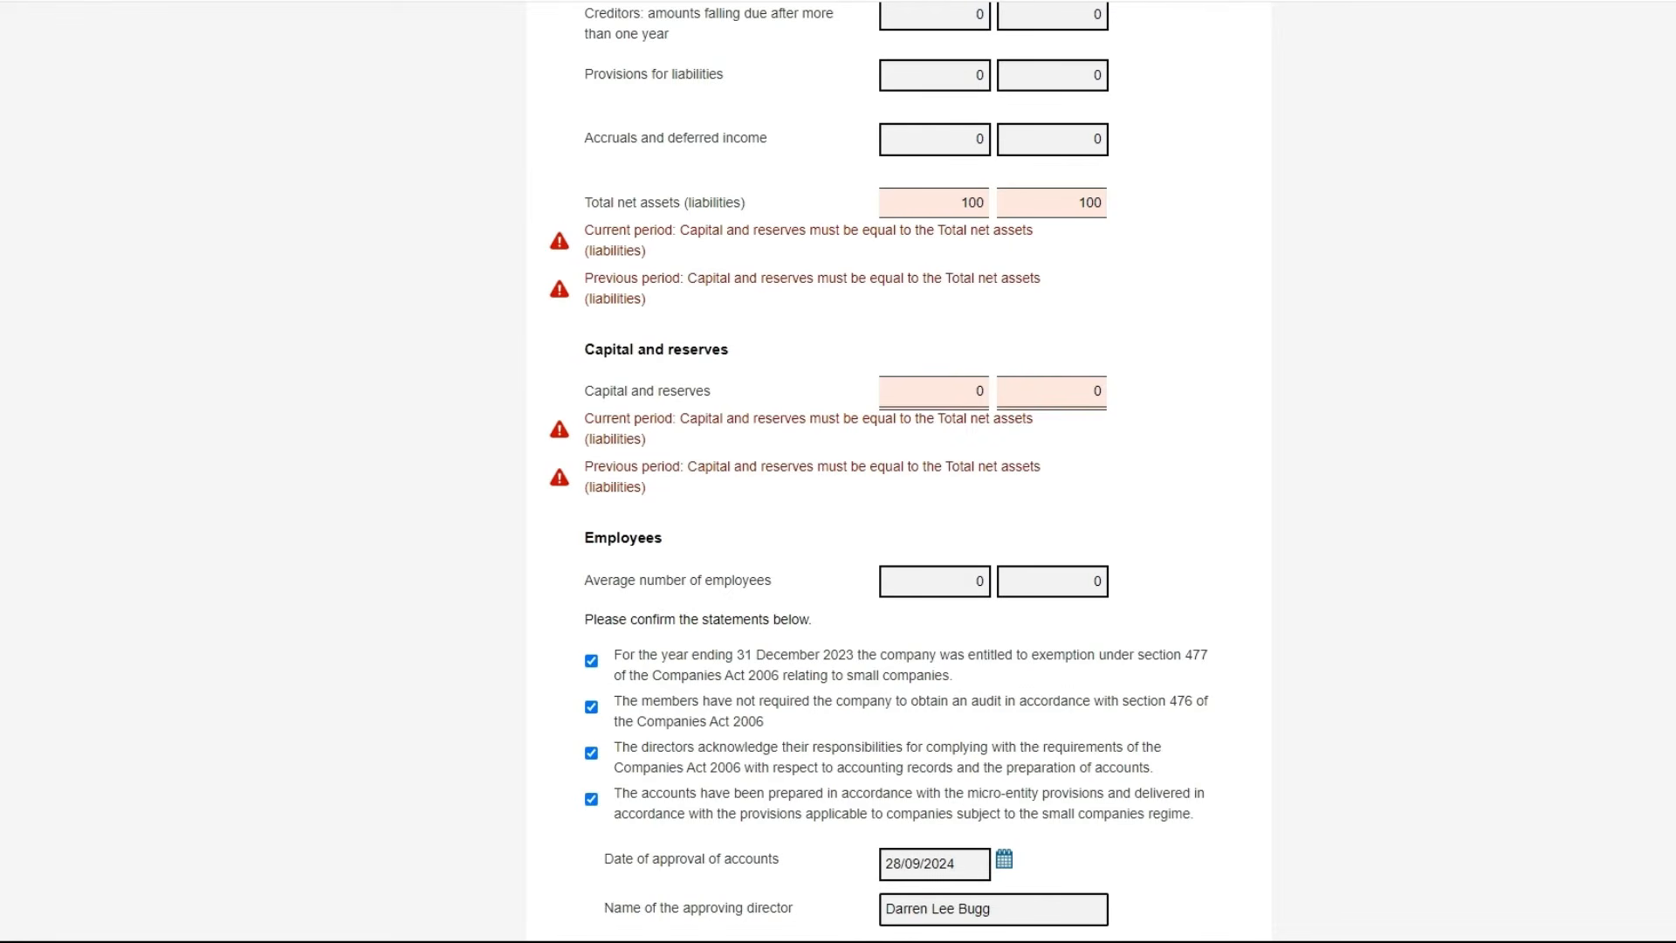
{"action": "scroll", "coordinate": [838, 471], "scroll_direction": "up", "scroll_amount": 1}
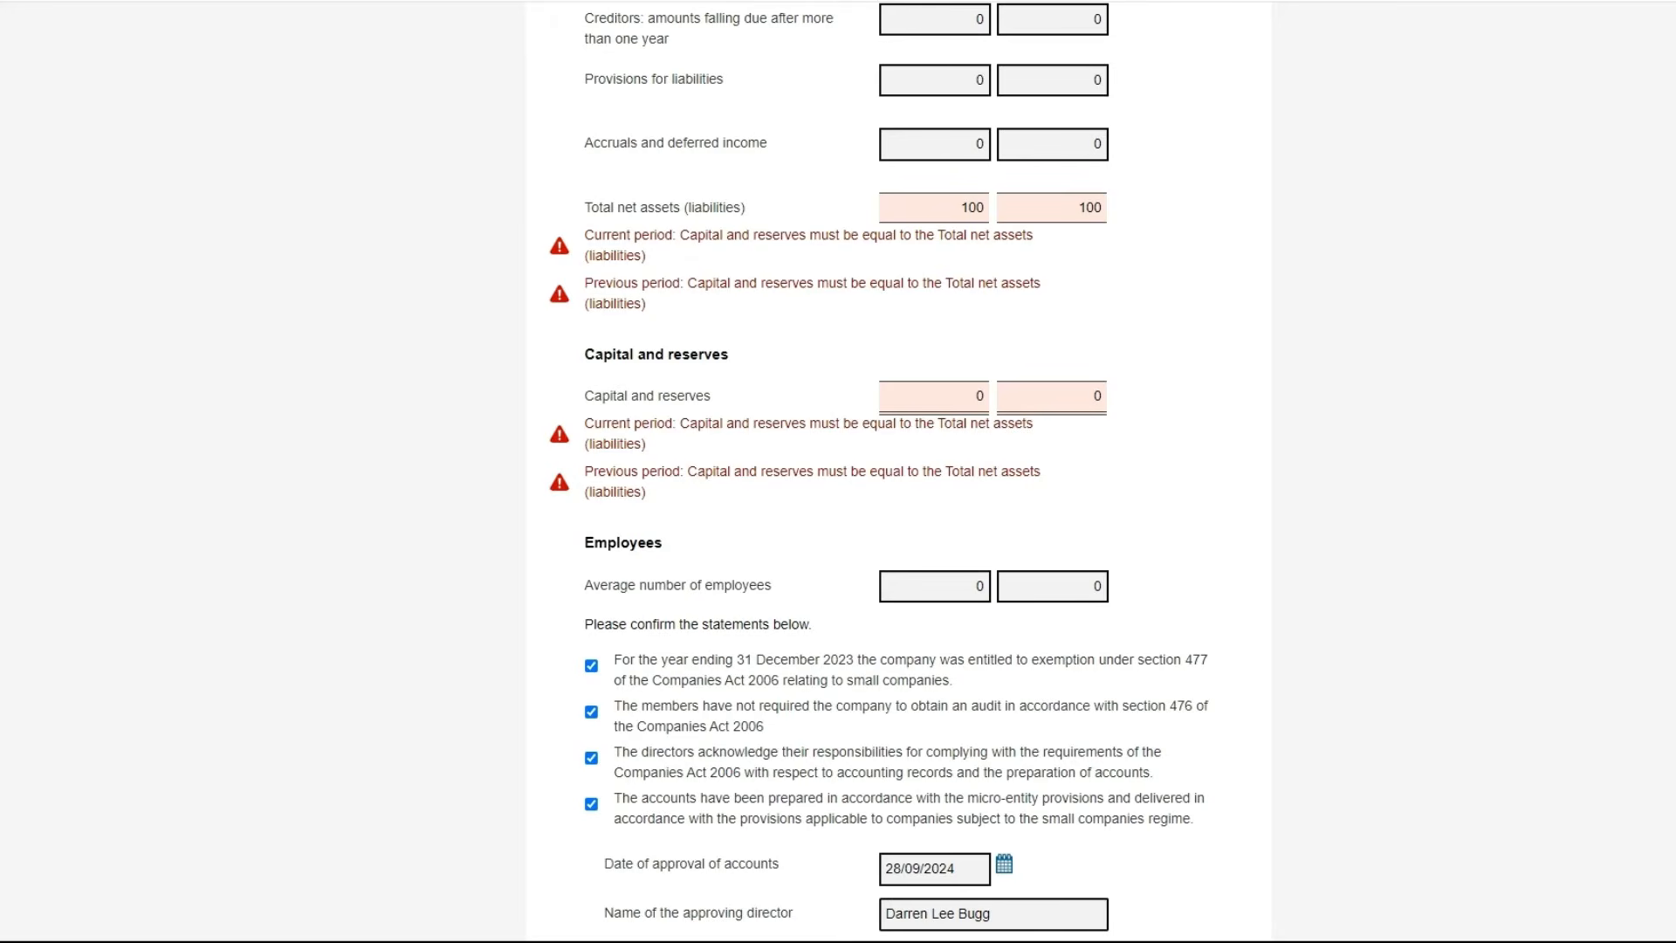
{"action": "scroll", "coordinate": [838, 471], "scroll_direction": "up", "scroll_amount": 1}
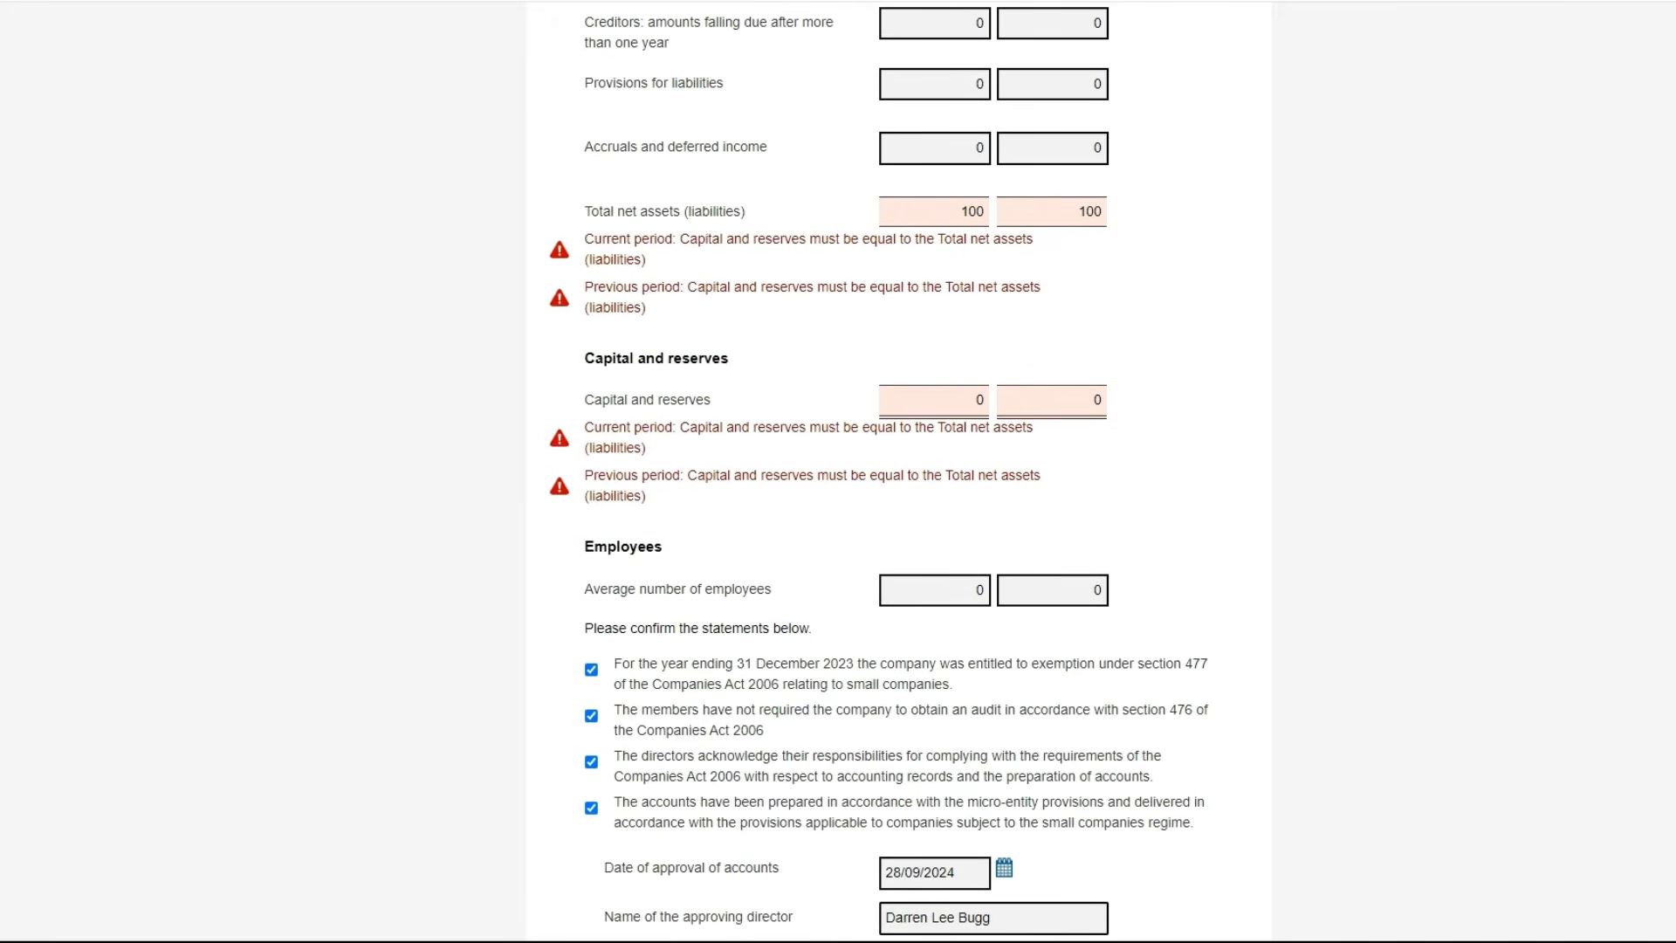
{"action": "scroll", "coordinate": [838, 471], "scroll_direction": "up", "scroll_amount": 5}
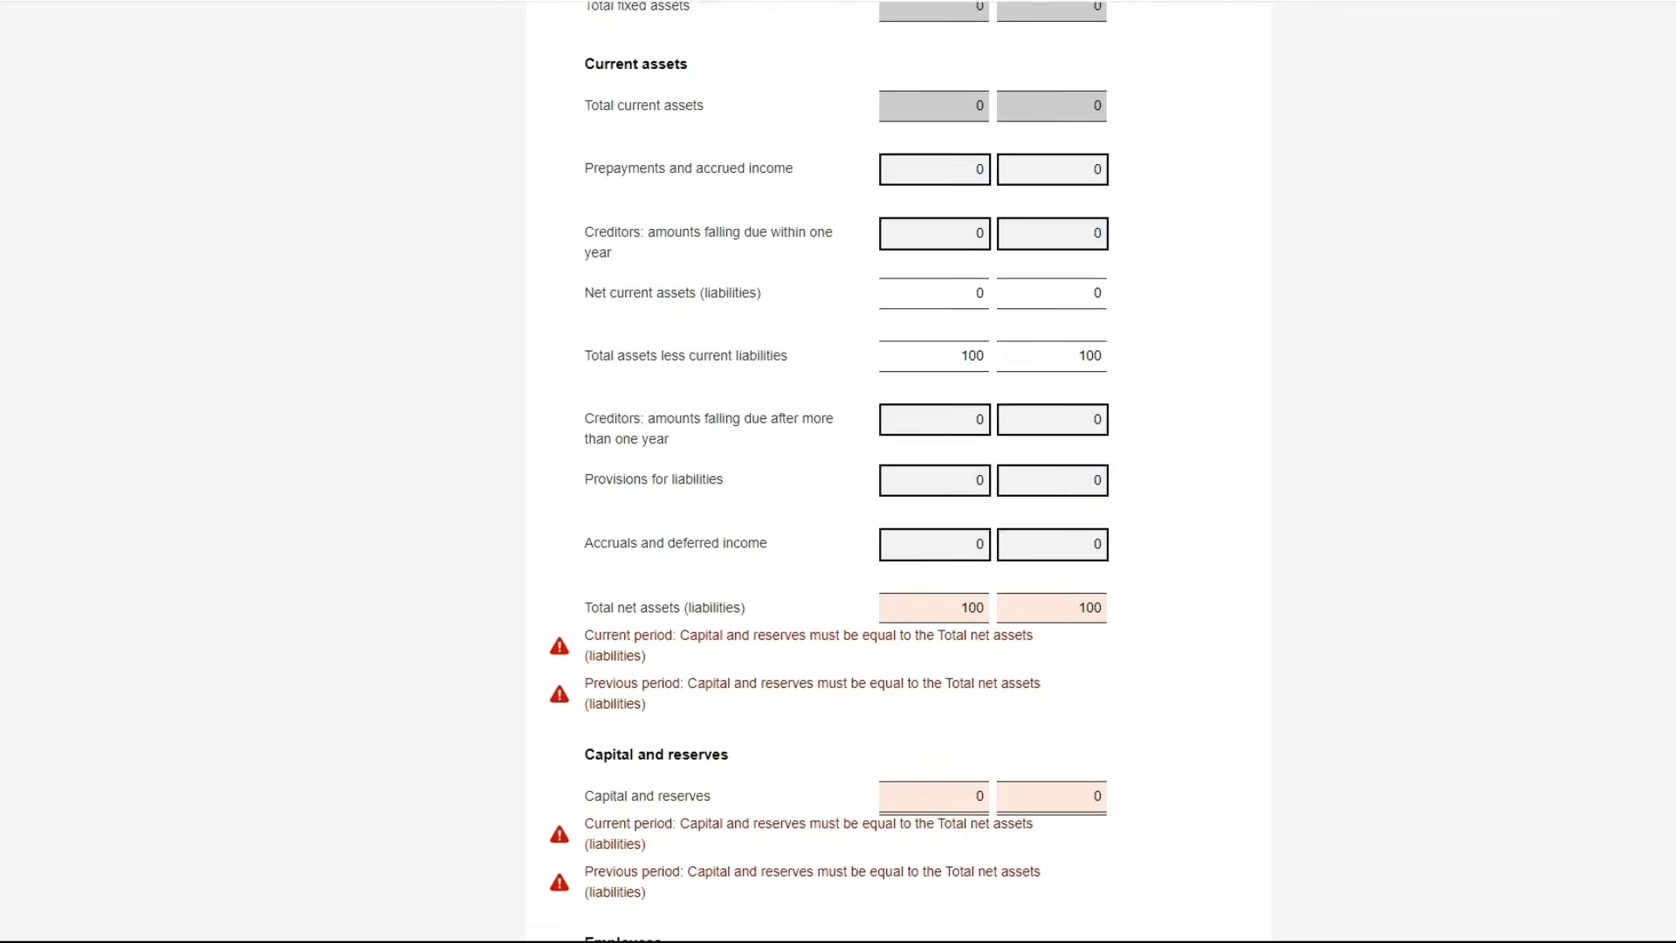
{"action": "scroll", "coordinate": [838, 471], "scroll_direction": "up", "scroll_amount": 2}
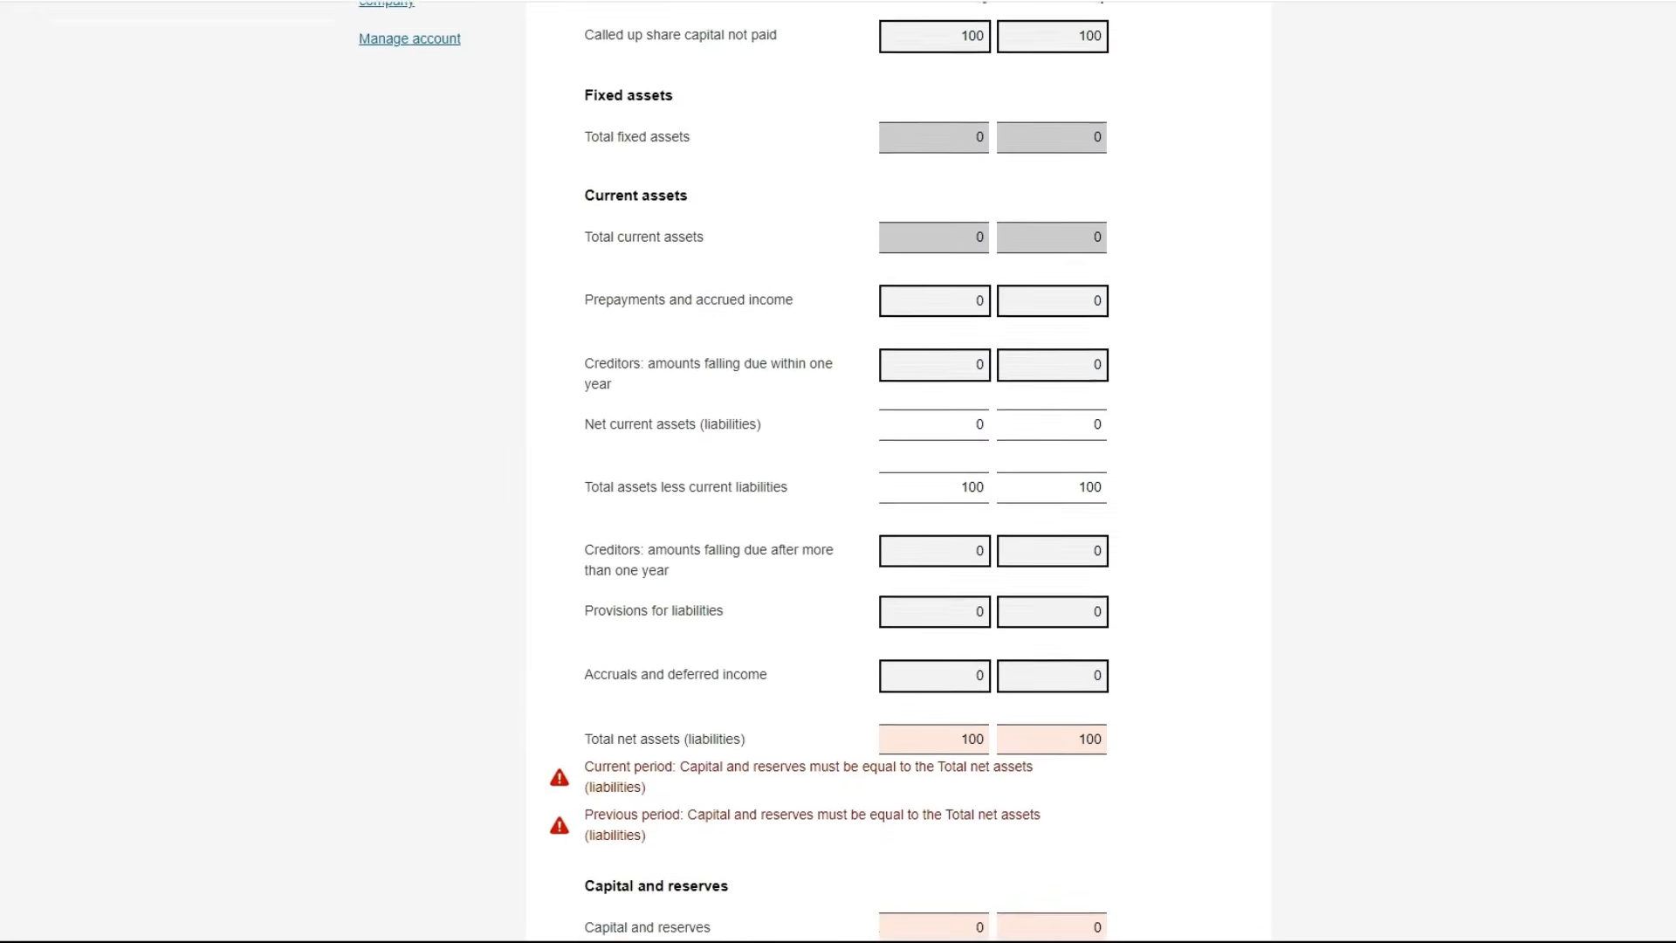
{"action": "scroll", "coordinate": [838, 471], "scroll_direction": "up", "scroll_amount": 1}
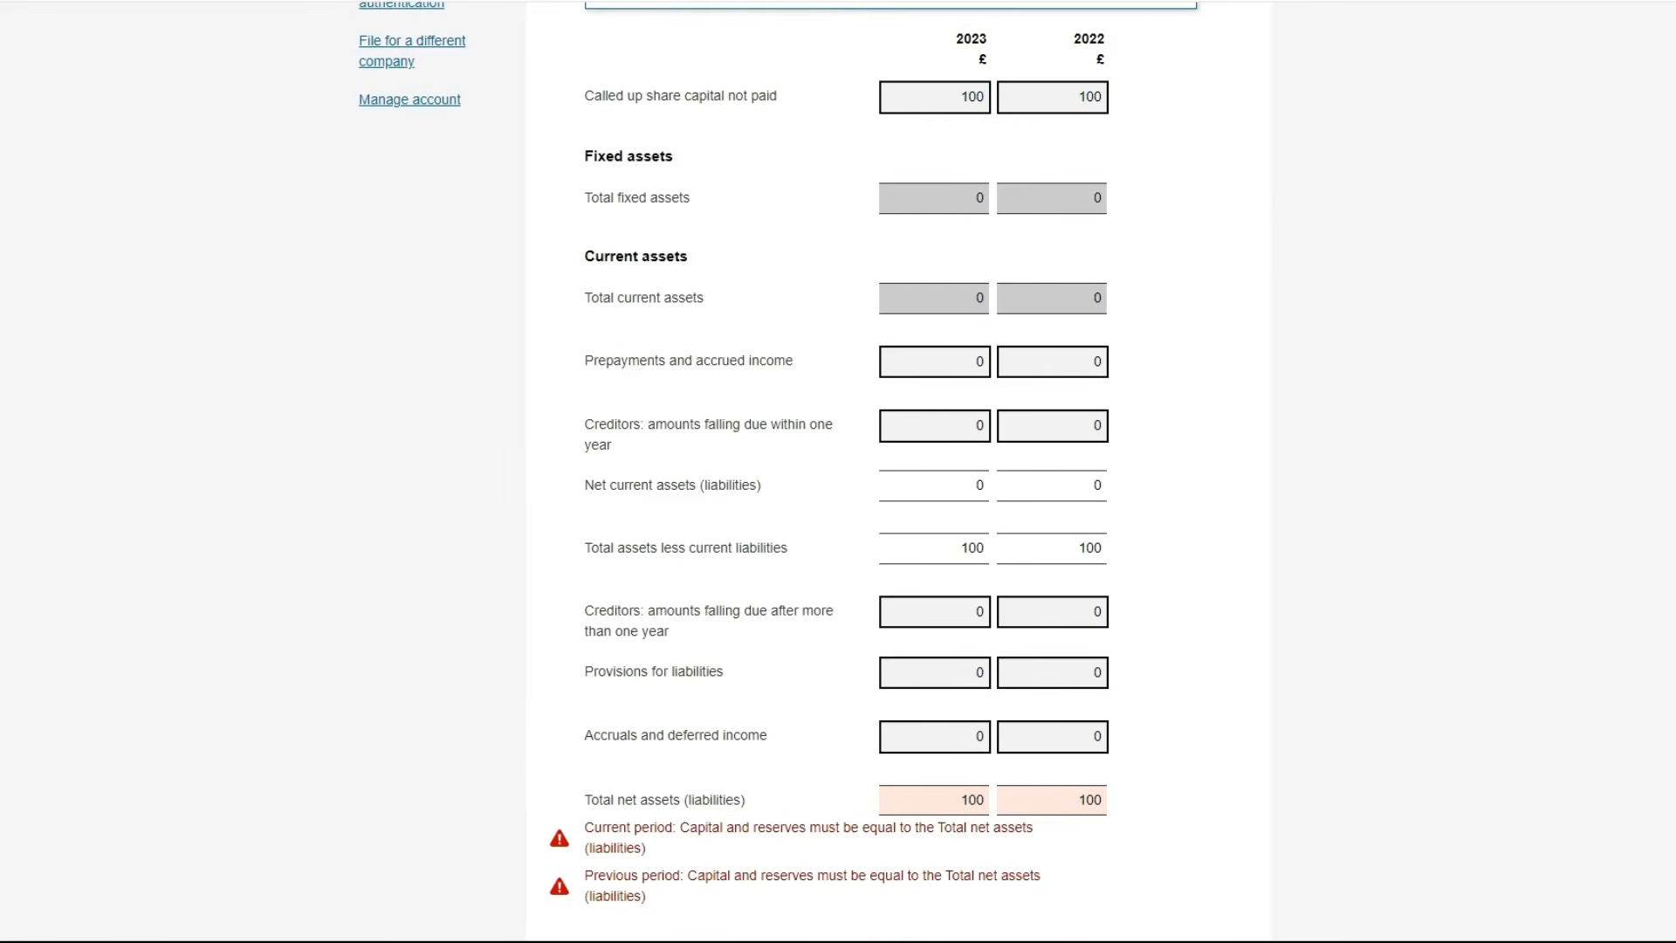
{"action": "scroll", "coordinate": [837, 471], "scroll_direction": "down", "scroll_amount": 1}
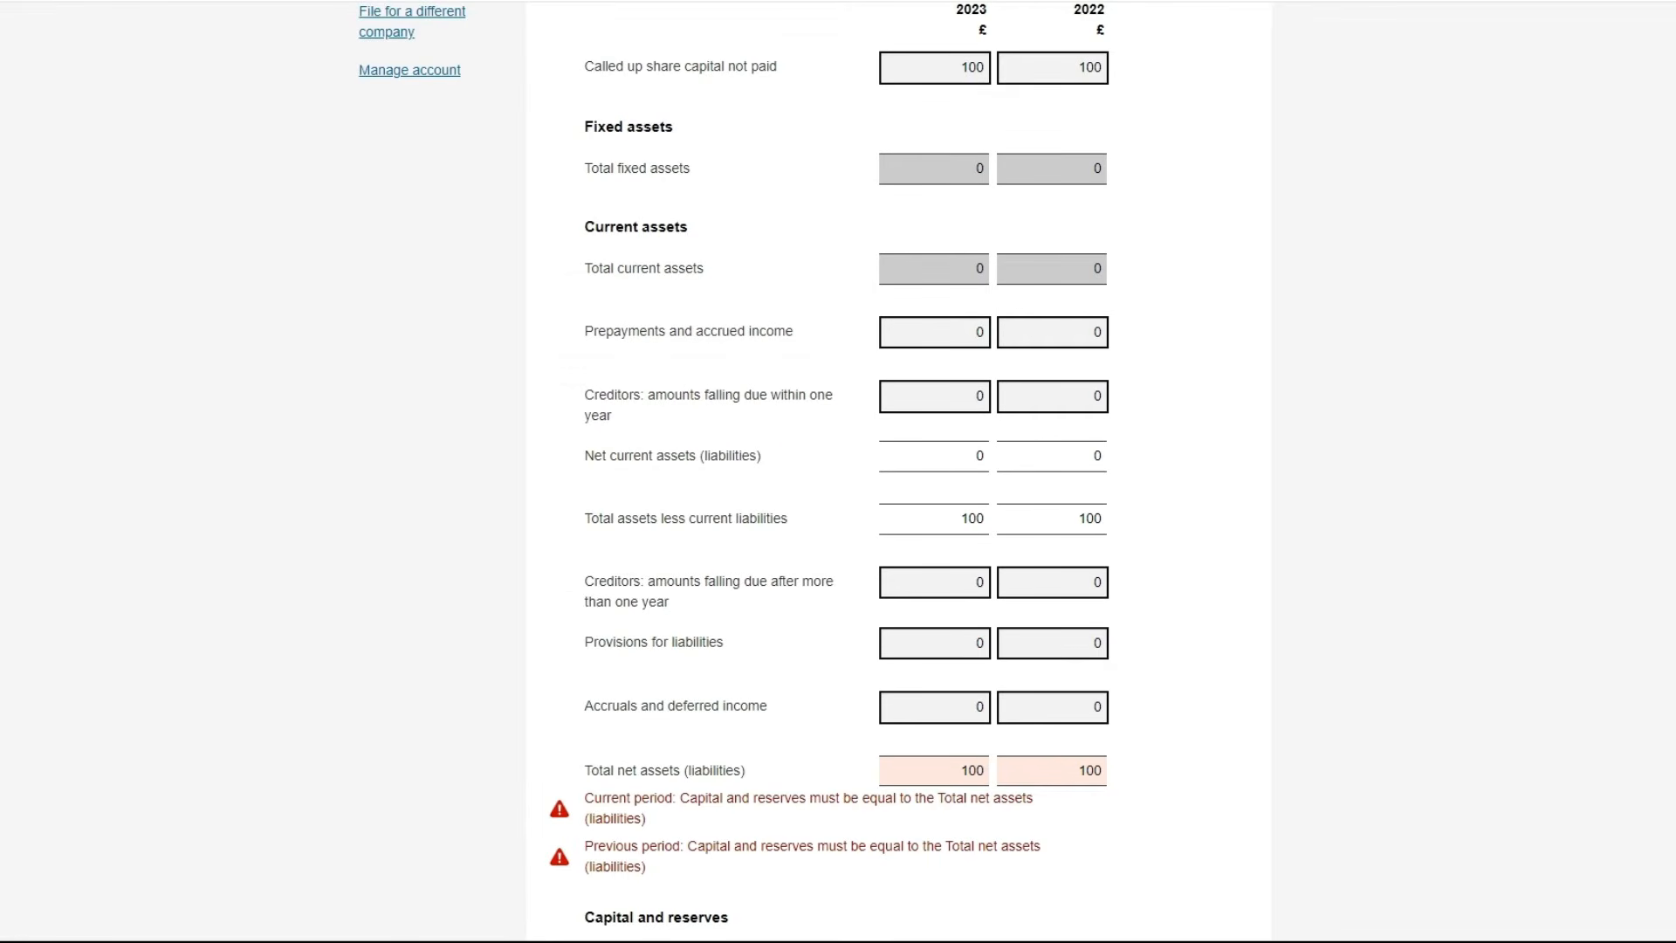
{"action": "scroll", "coordinate": [838, 471], "scroll_direction": "down", "scroll_amount": 3}
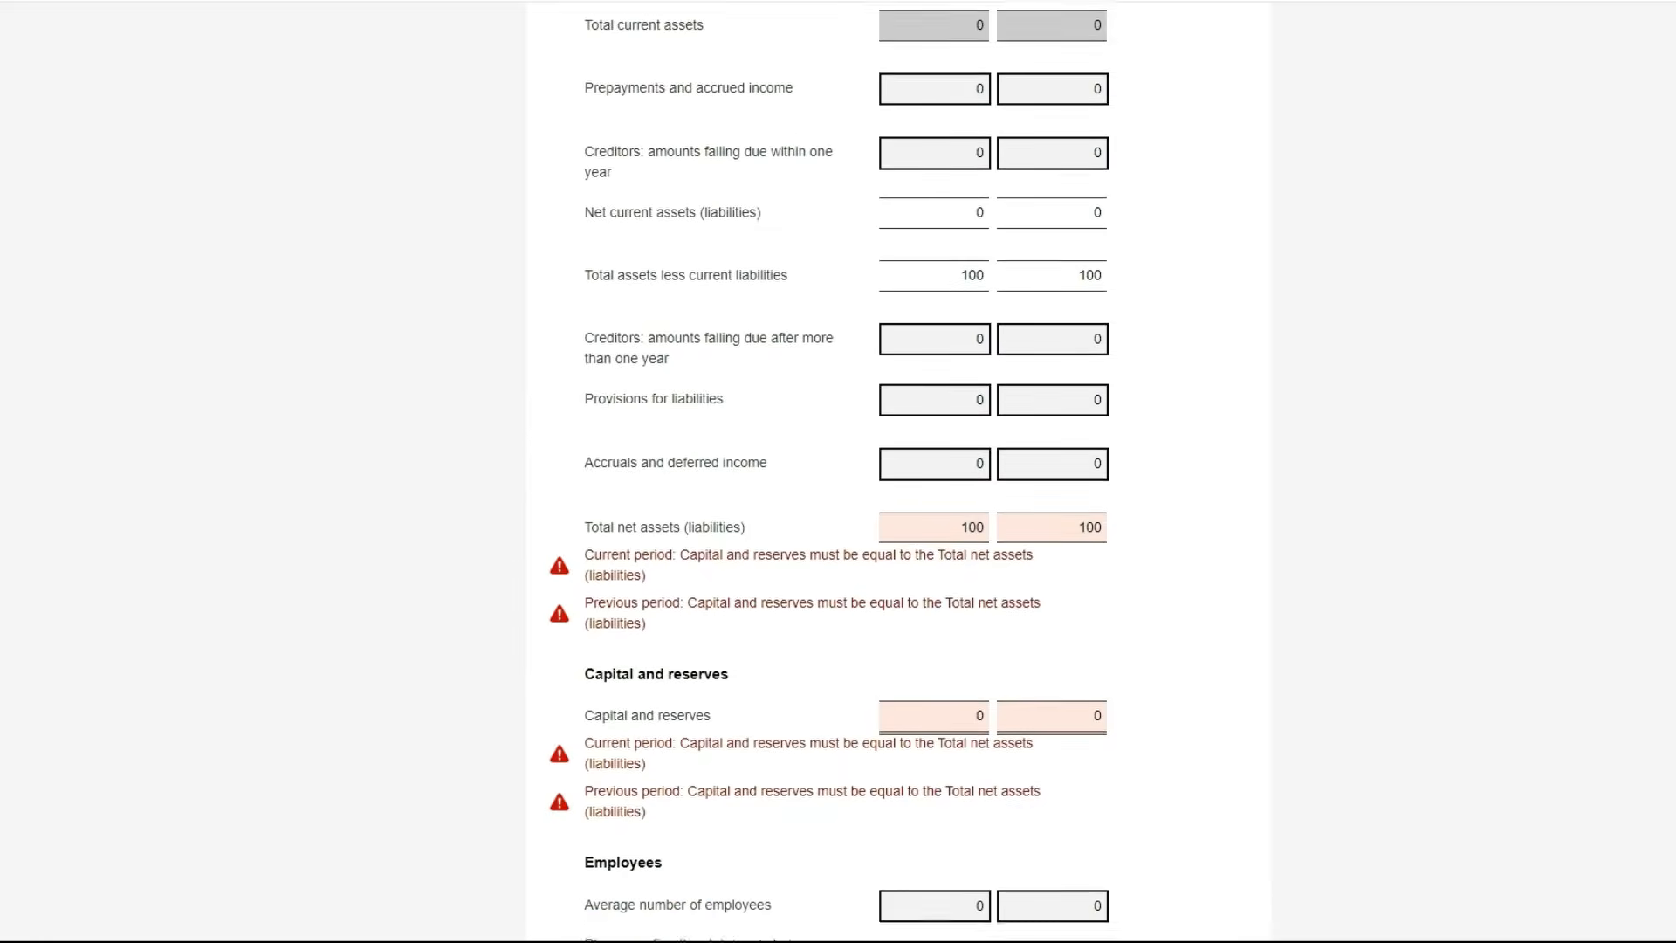
{"action": "scroll", "coordinate": [838, 471], "scroll_direction": "down", "scroll_amount": 1}
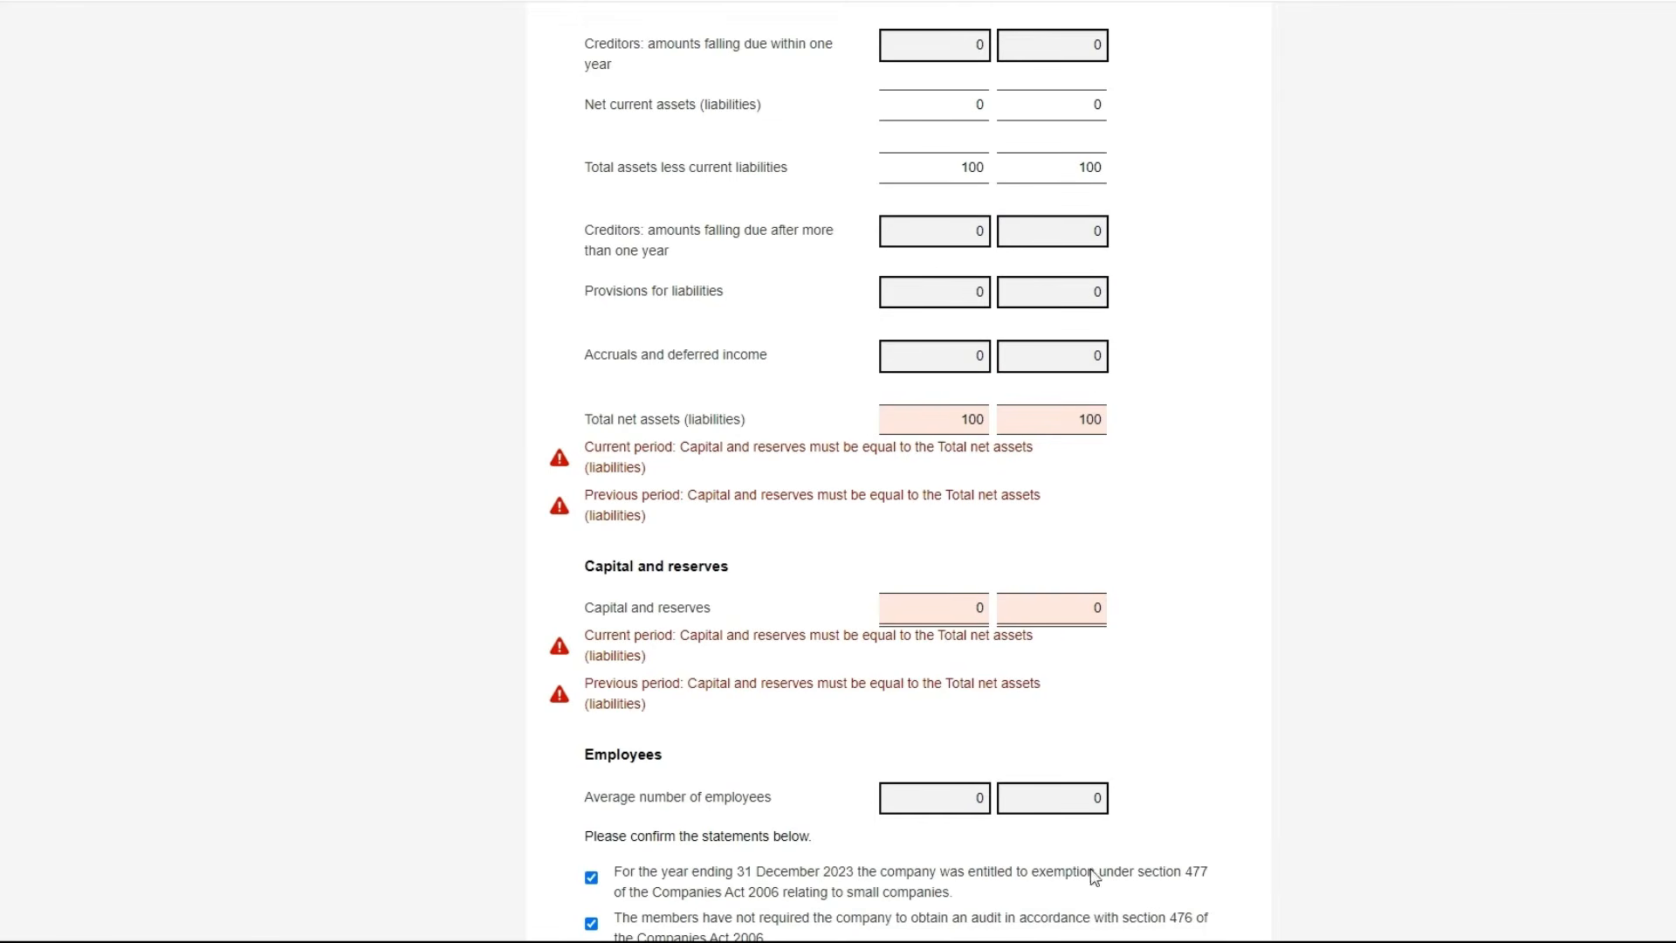
Replace the 2023 and 2022 capital and reserves figures with 100
{"action": "double_click", "coordinate": [970, 606]}
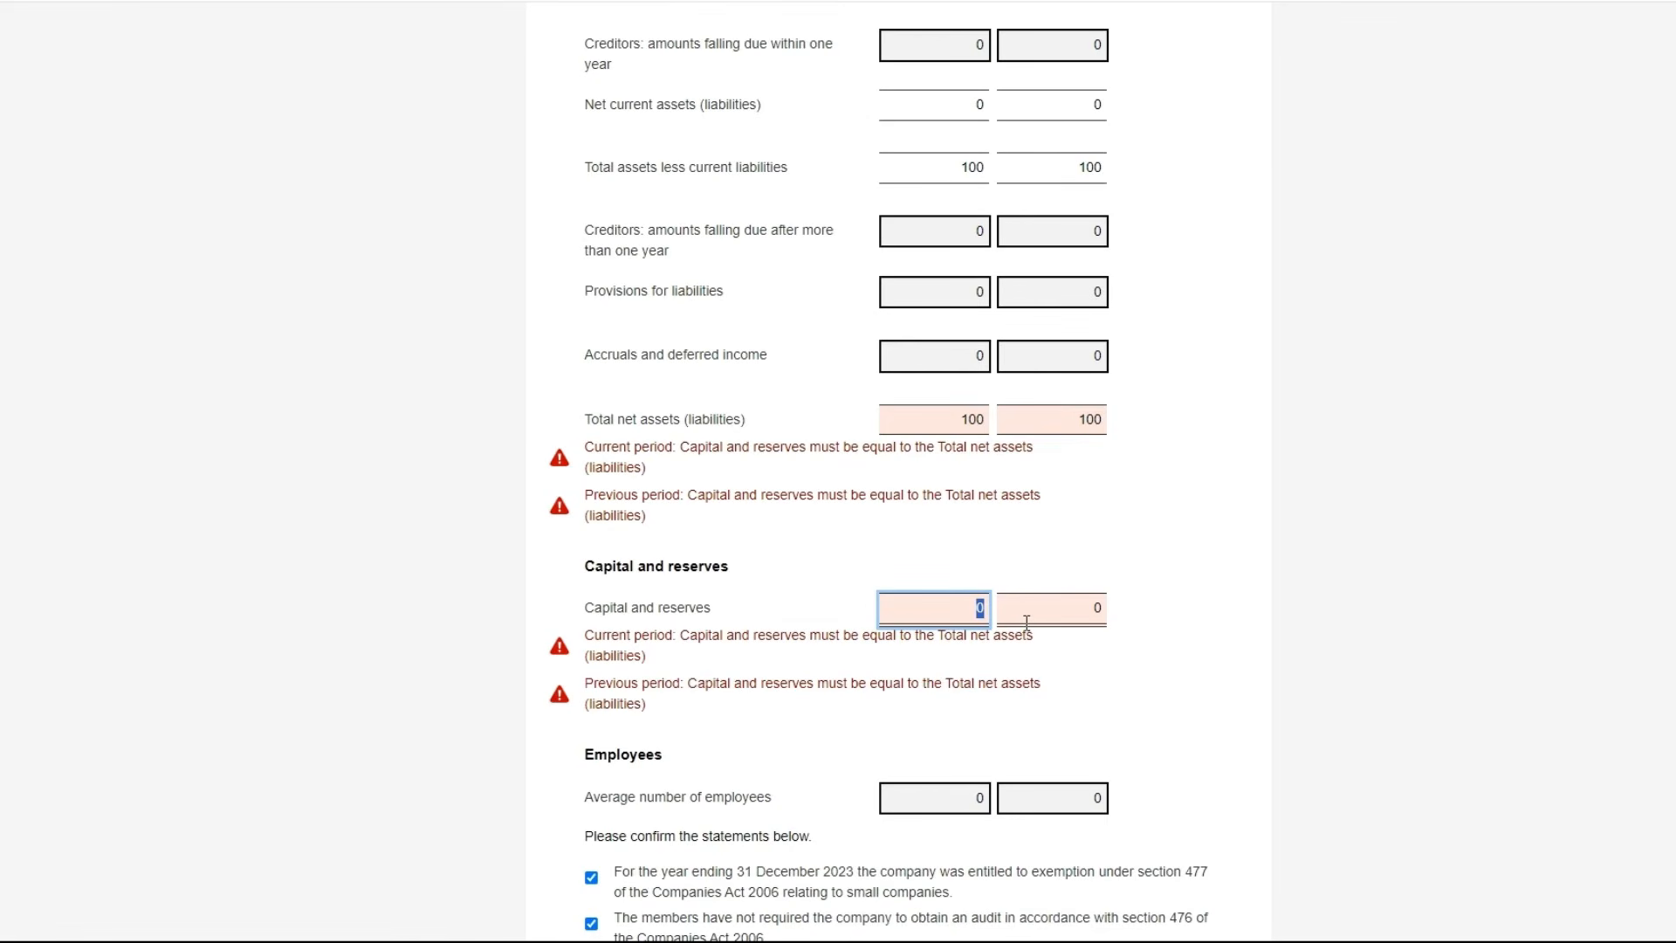
{"action": "type", "text": "100"}
{"action": "double_click", "coordinate": [1093, 608]}
{"action": "type", "text": "10"}
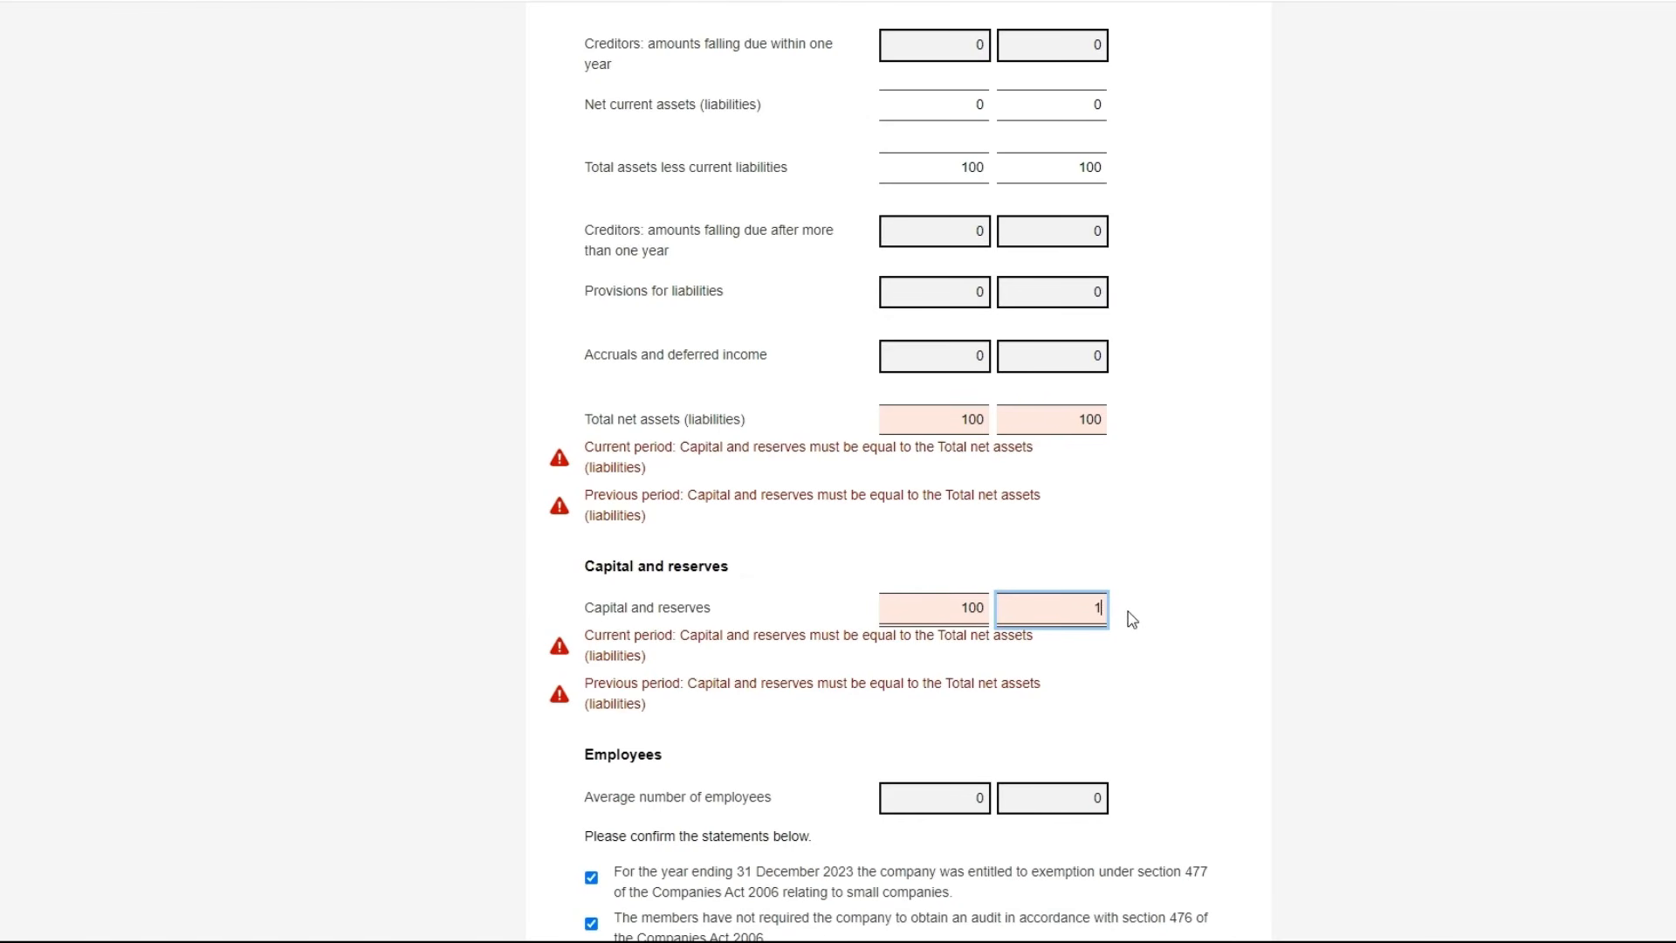
{"action": "type", "text": "0"}
{"action": "left_click", "coordinate": [1373, 615]}
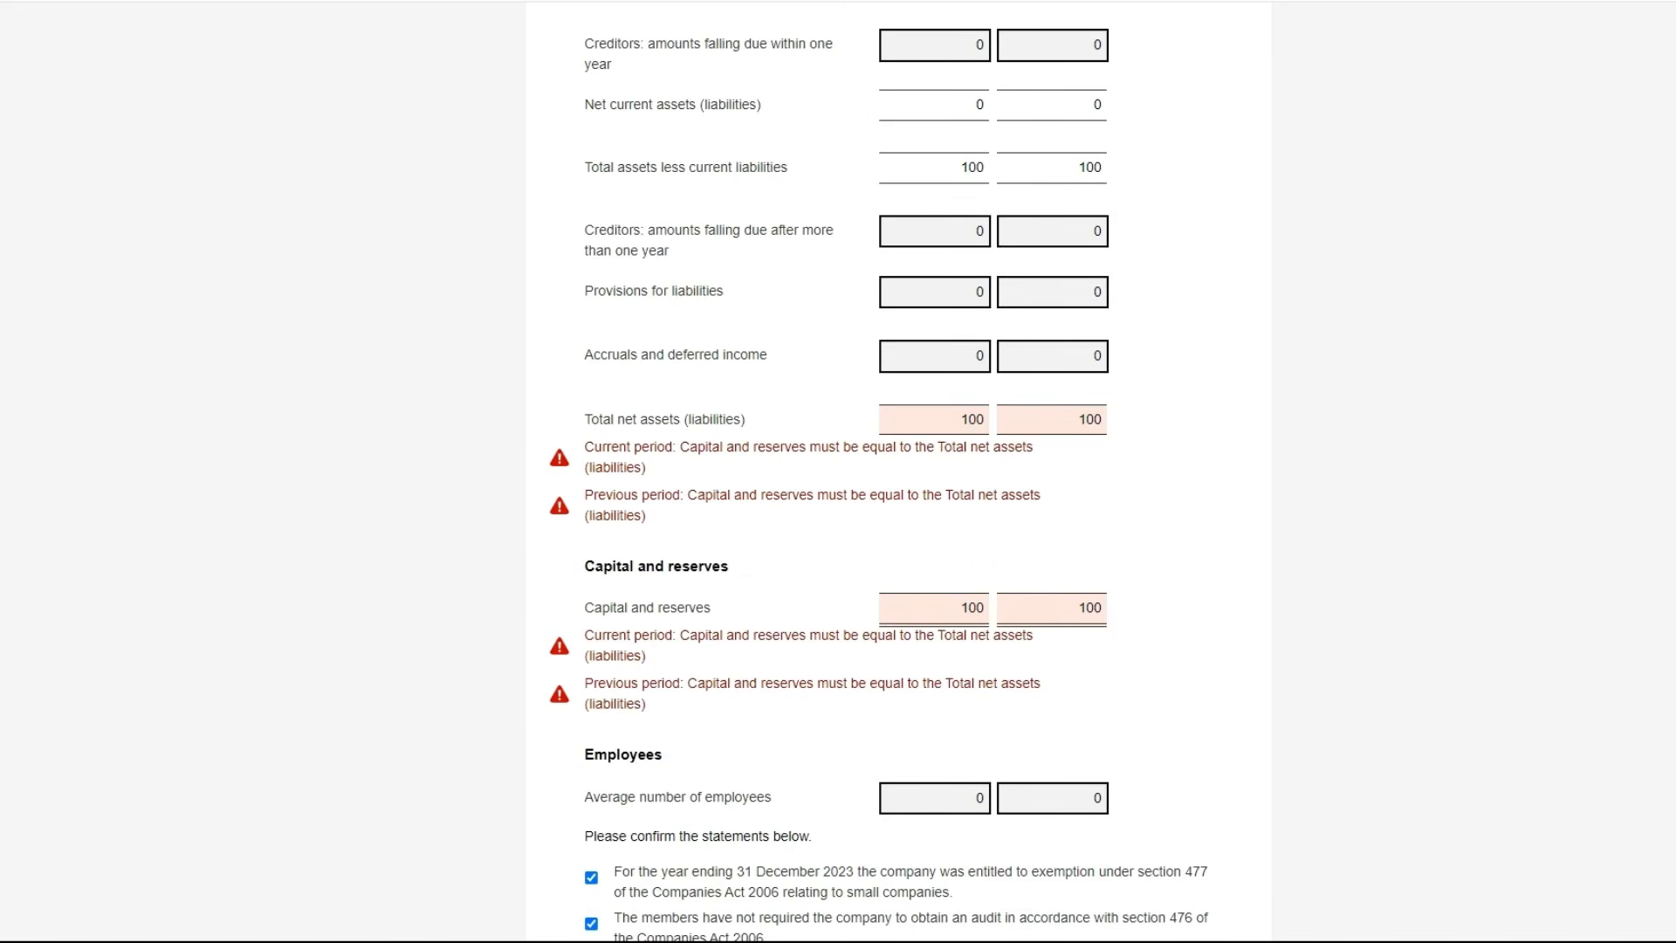
{"action": "scroll", "coordinate": [779, 932], "scroll_direction": "down", "scroll_amount": 5}
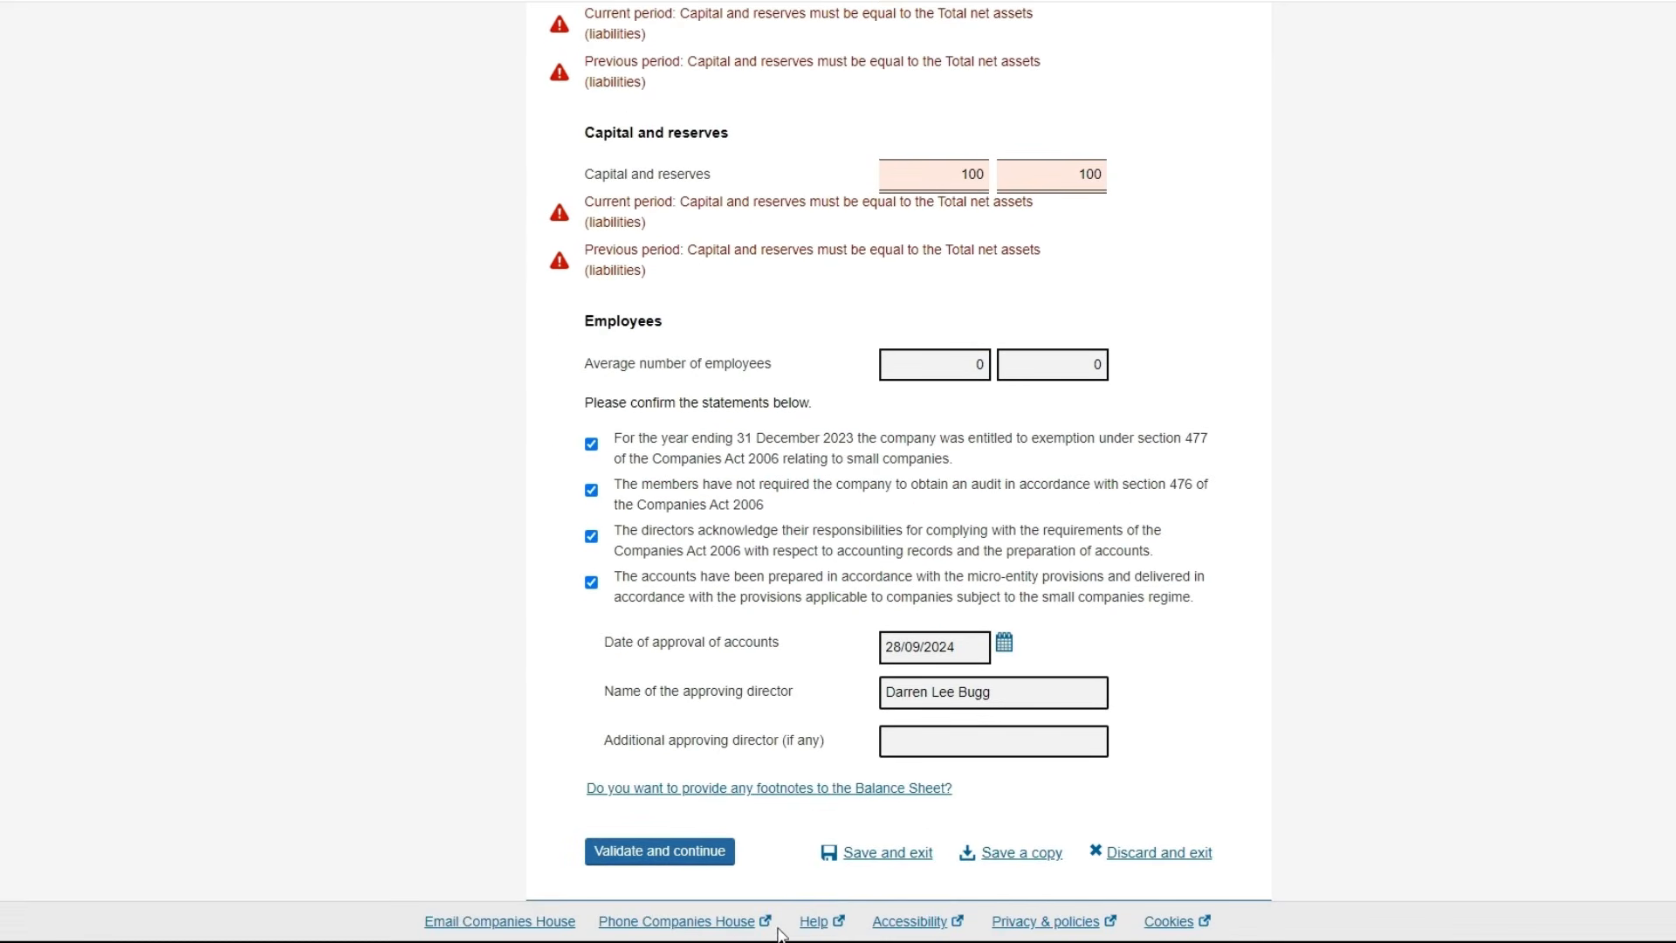
Validate the balance sheet and scroll through the Micro-entity Accounts Summary
{"action": "left_click", "coordinate": [679, 854]}
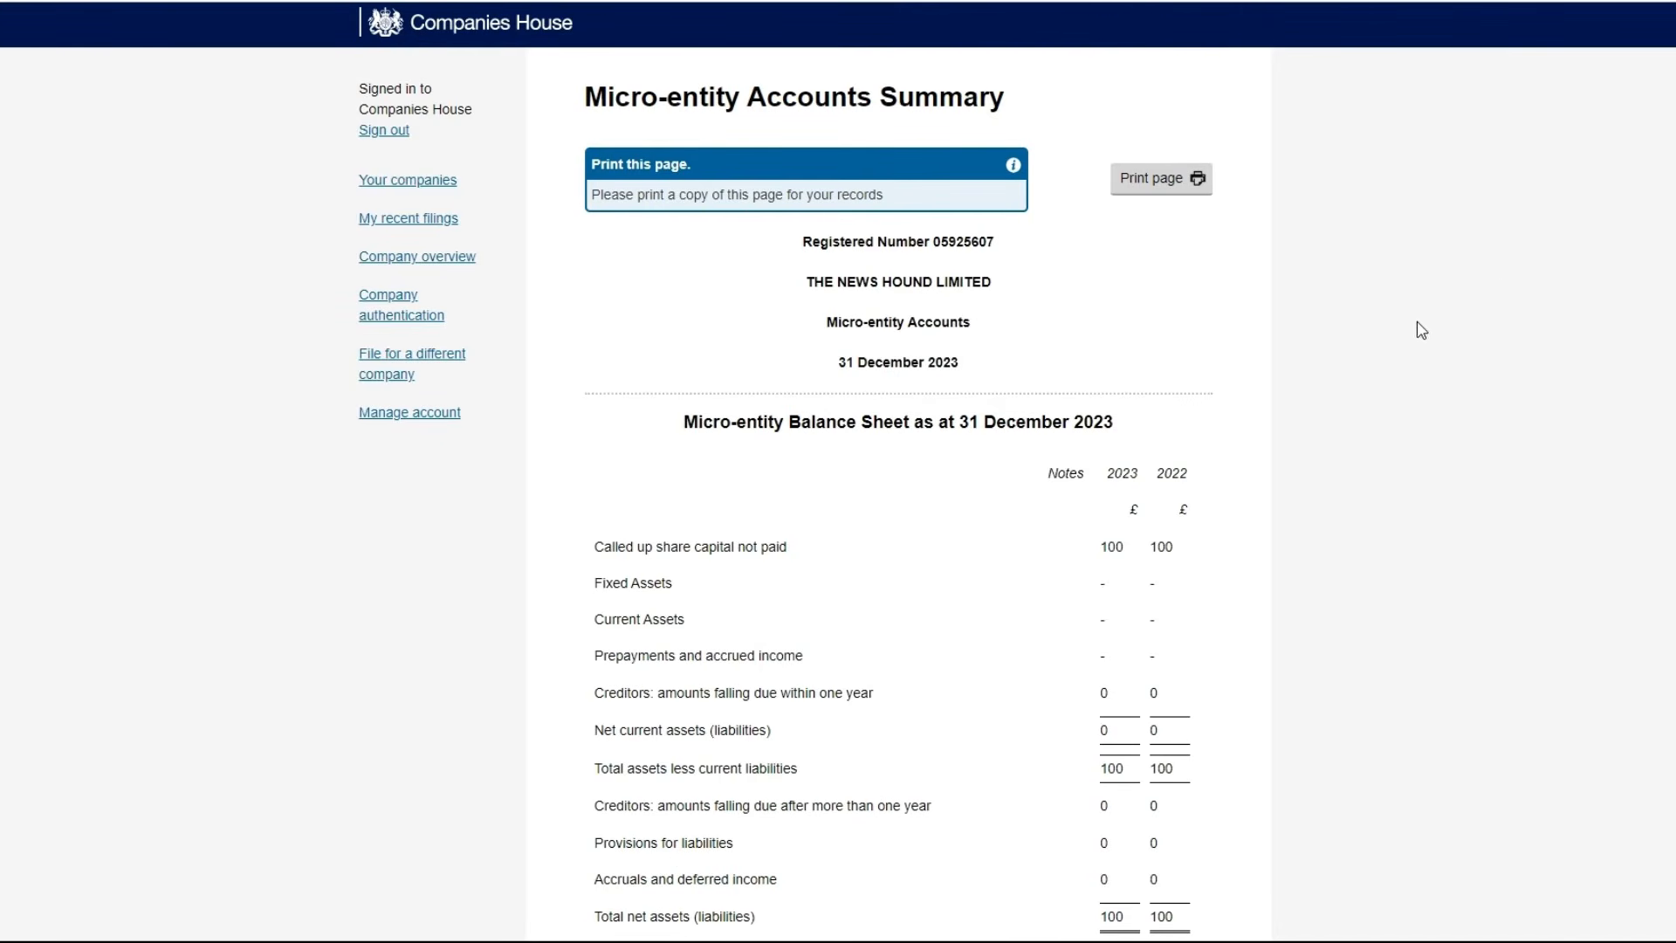
{"action": "scroll", "coordinate": [838, 472], "scroll_direction": "down", "scroll_amount": 2}
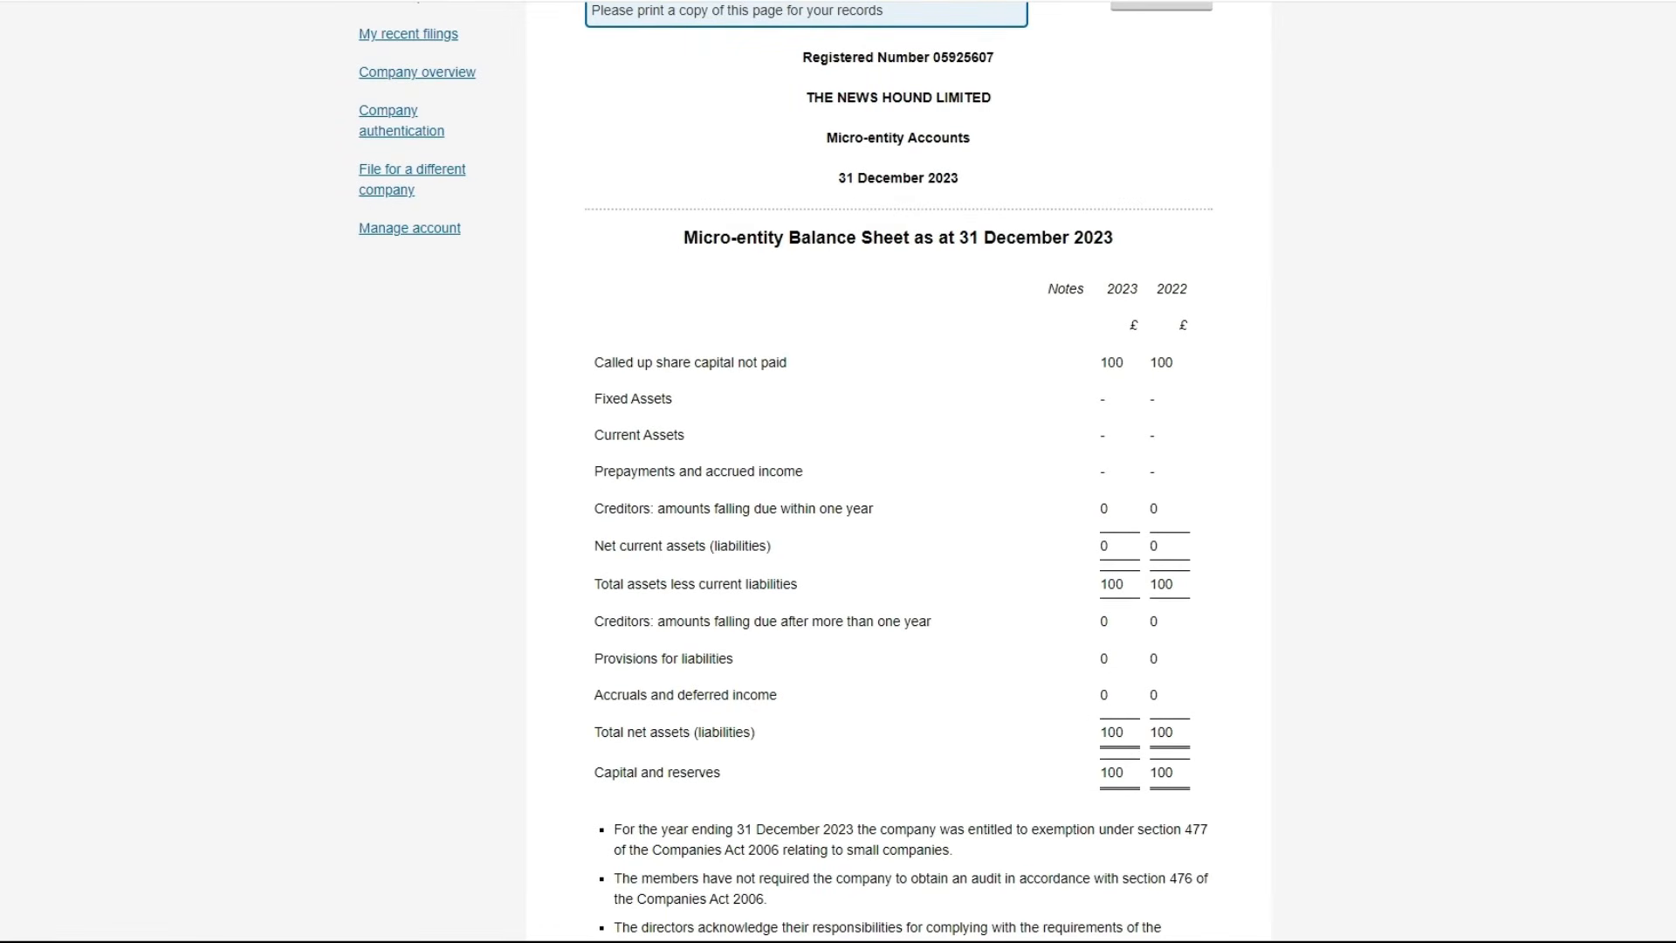
{"action": "scroll", "coordinate": [838, 471], "scroll_direction": "down", "scroll_amount": 5}
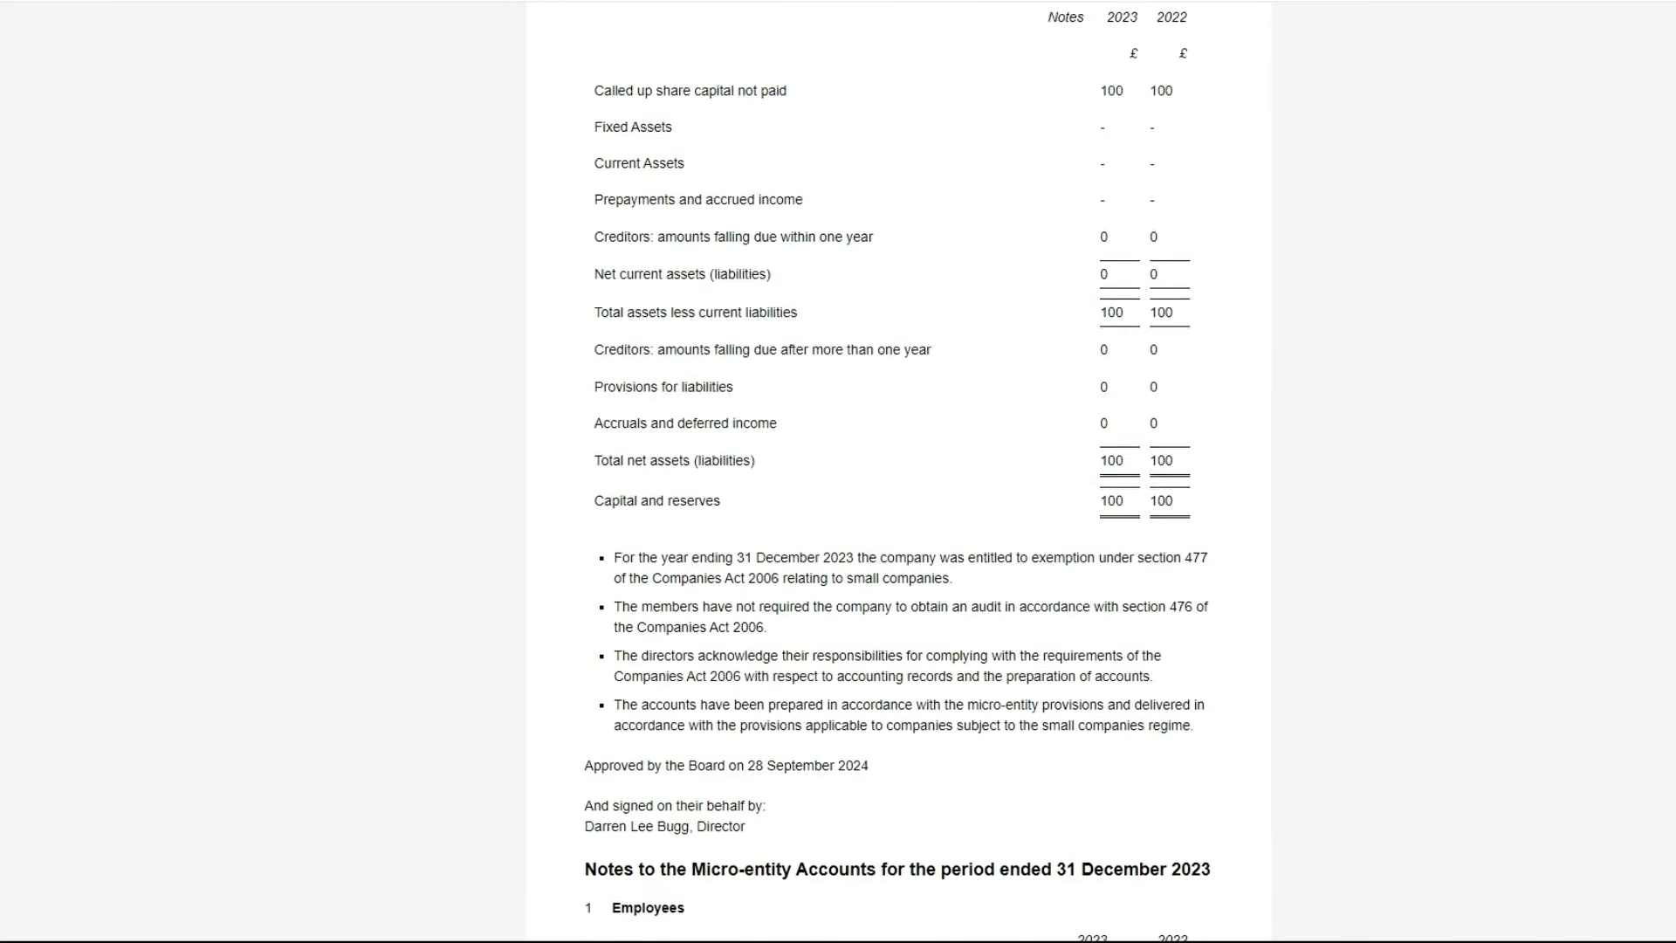
{"action": "scroll", "coordinate": [838, 471], "scroll_direction": "down", "scroll_amount": 1}
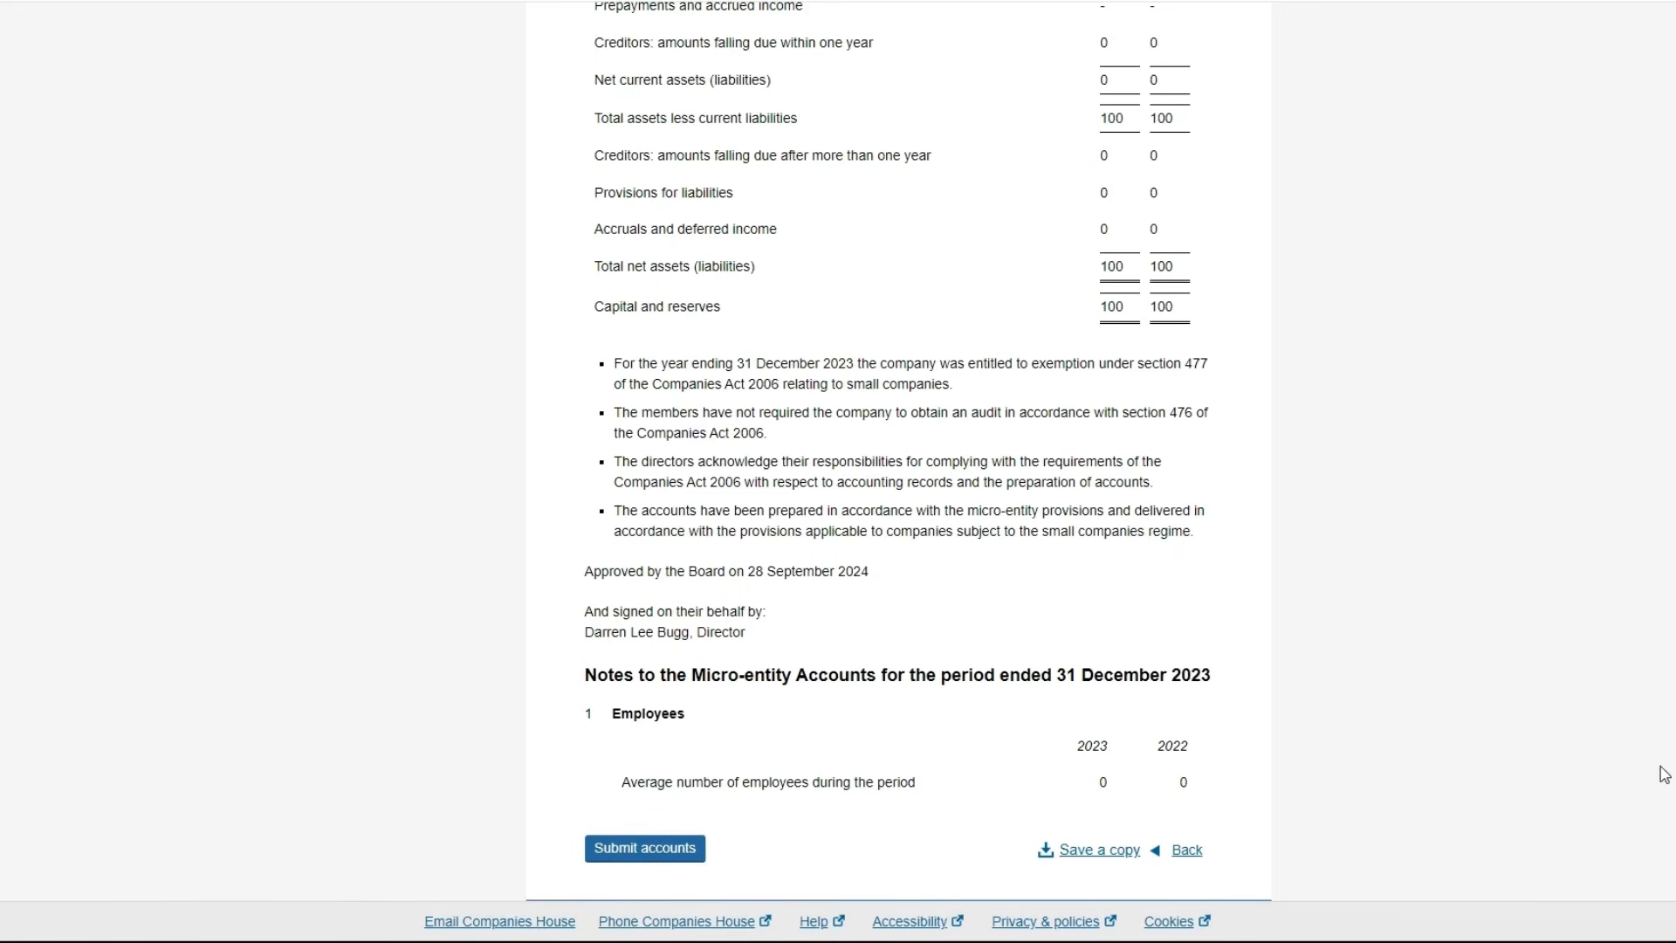
{"action": "scroll", "coordinate": [897, 471], "scroll_direction": "up", "scroll_amount": 7}
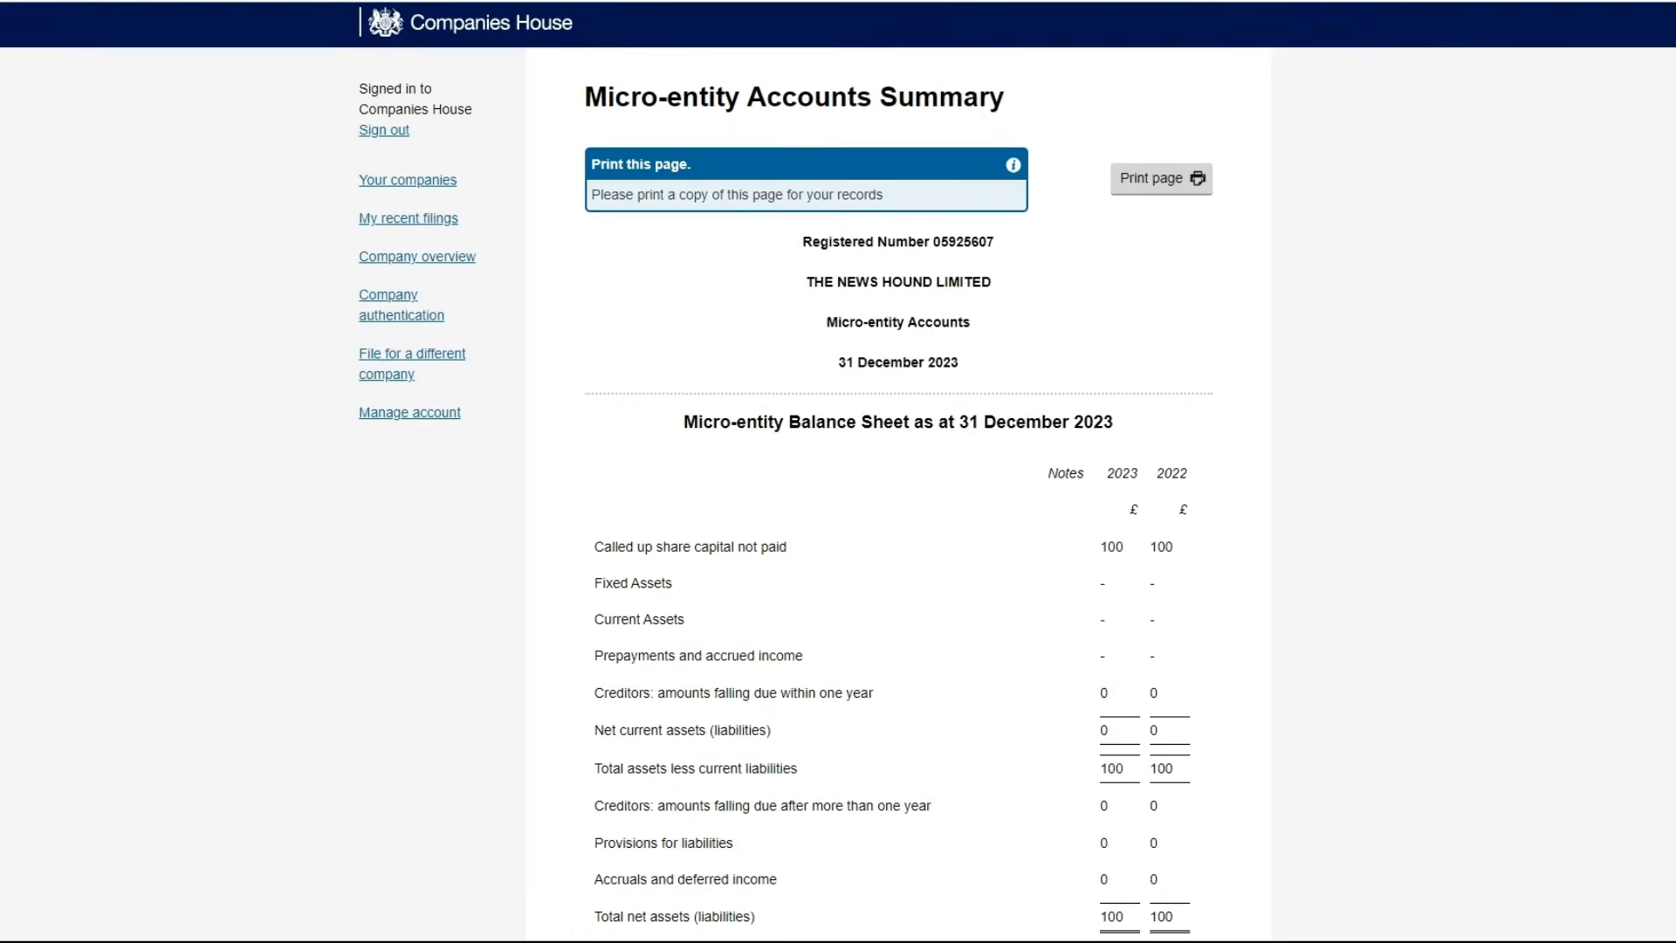
Try printing the accounts summary page via Print page, then review it again
{"action": "left_click", "coordinate": [1154, 184]}
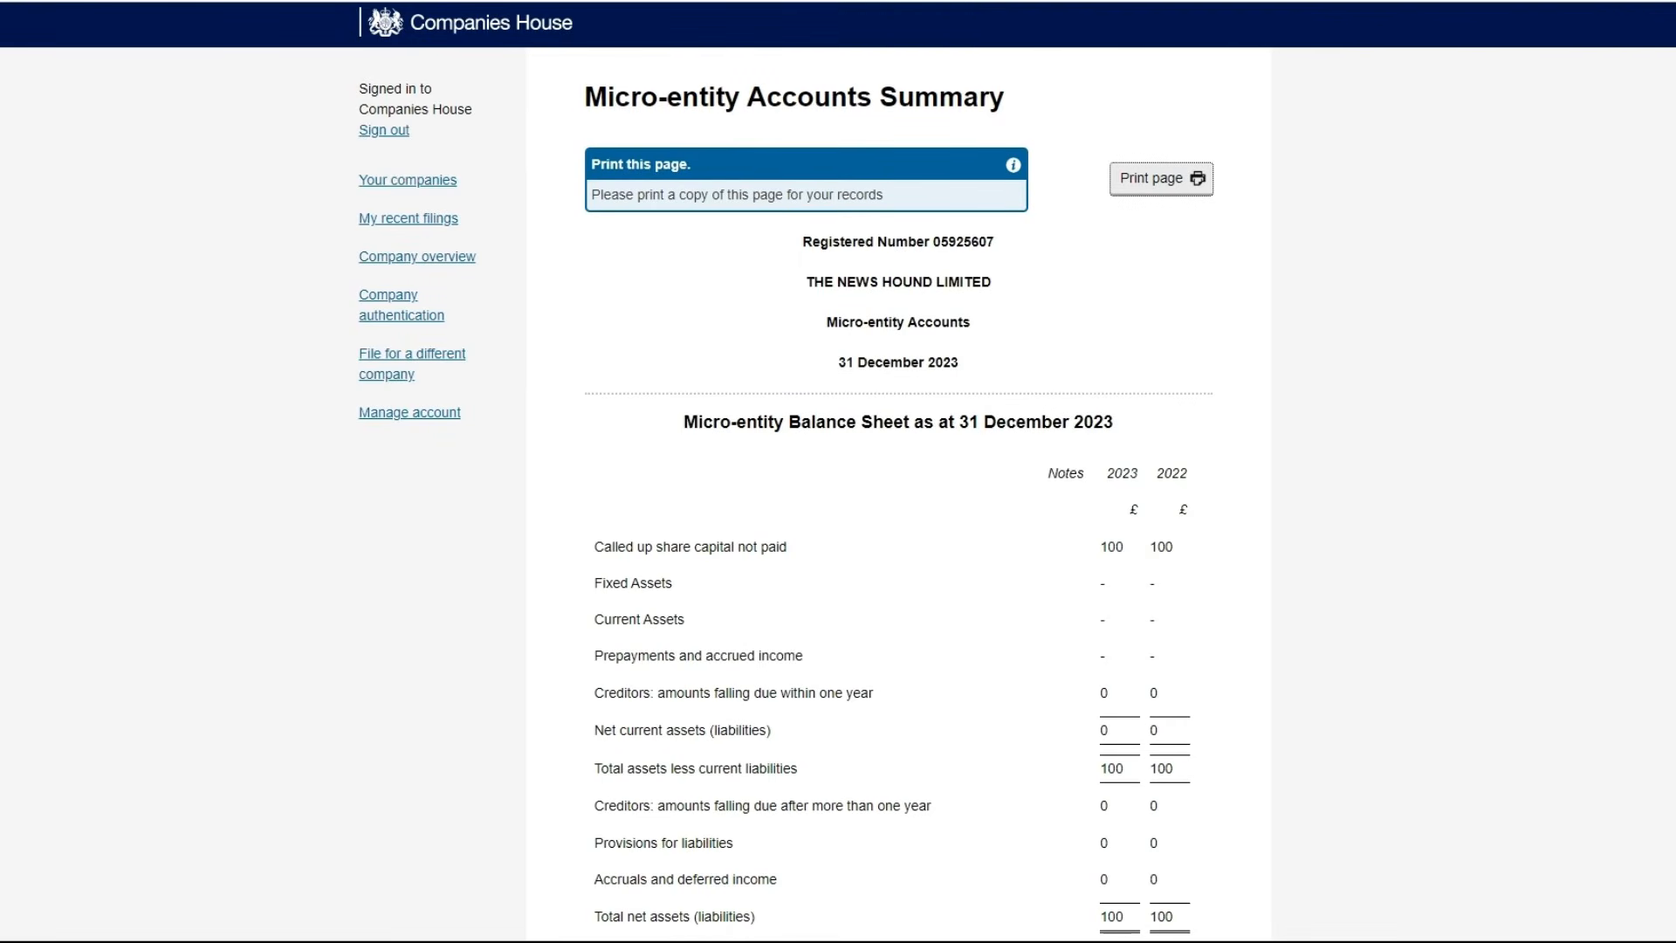
{"action": "scroll", "coordinate": [838, 472], "scroll_direction": "down", "scroll_amount": 4}
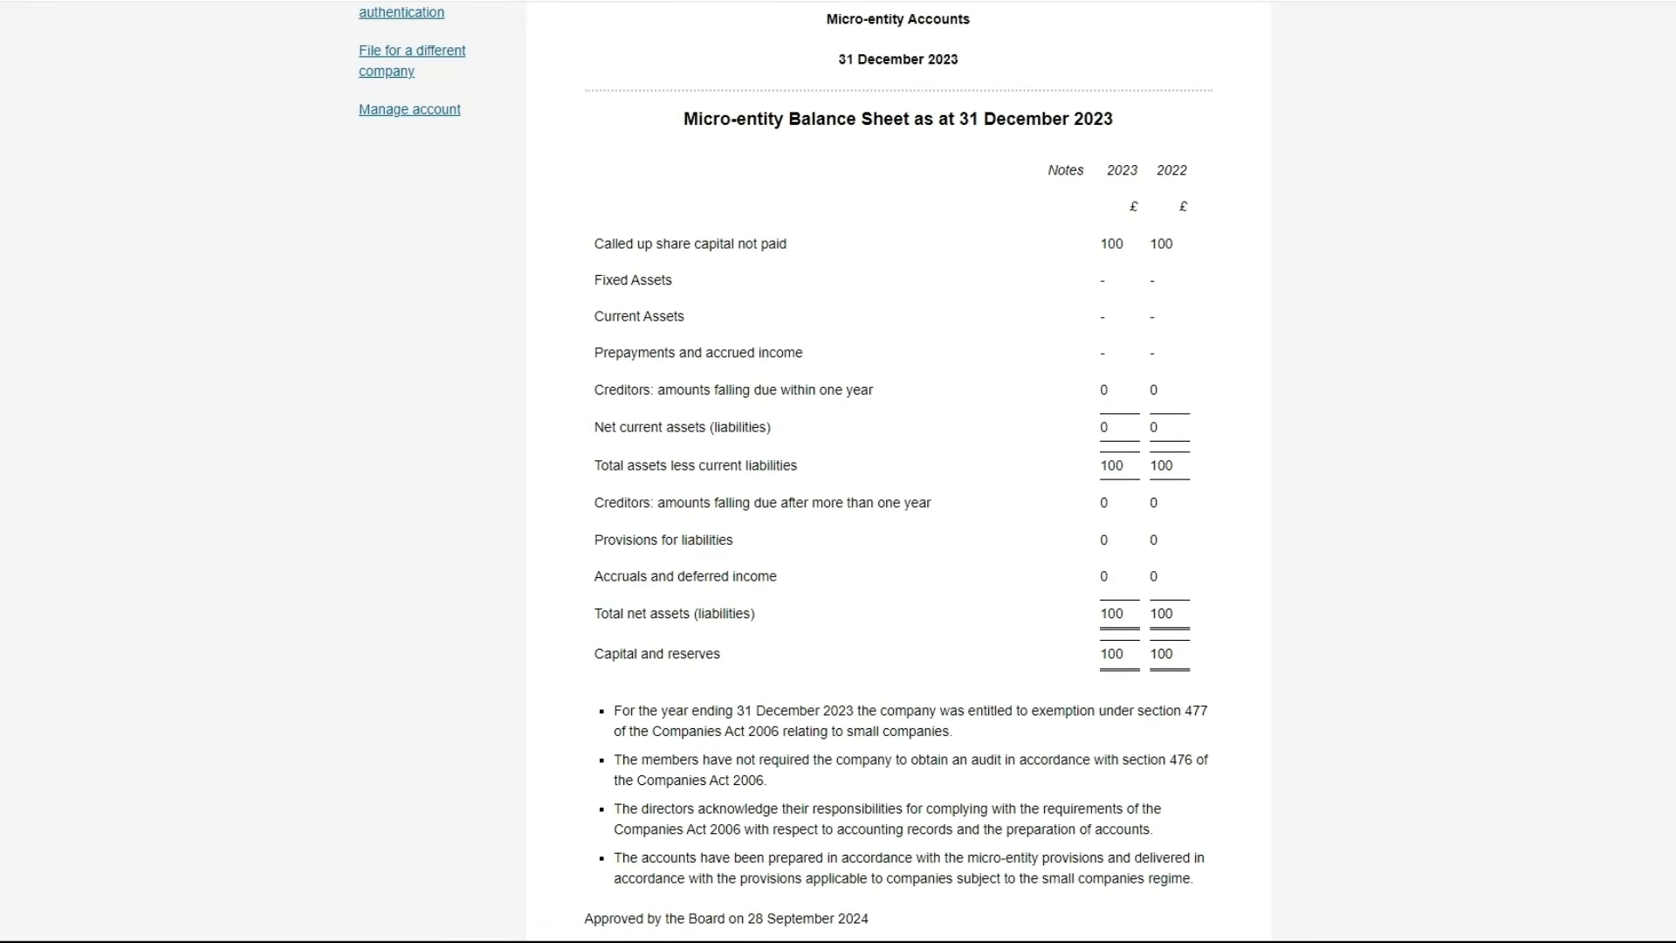
{"action": "scroll", "coordinate": [837, 471], "scroll_direction": "up", "scroll_amount": 3}
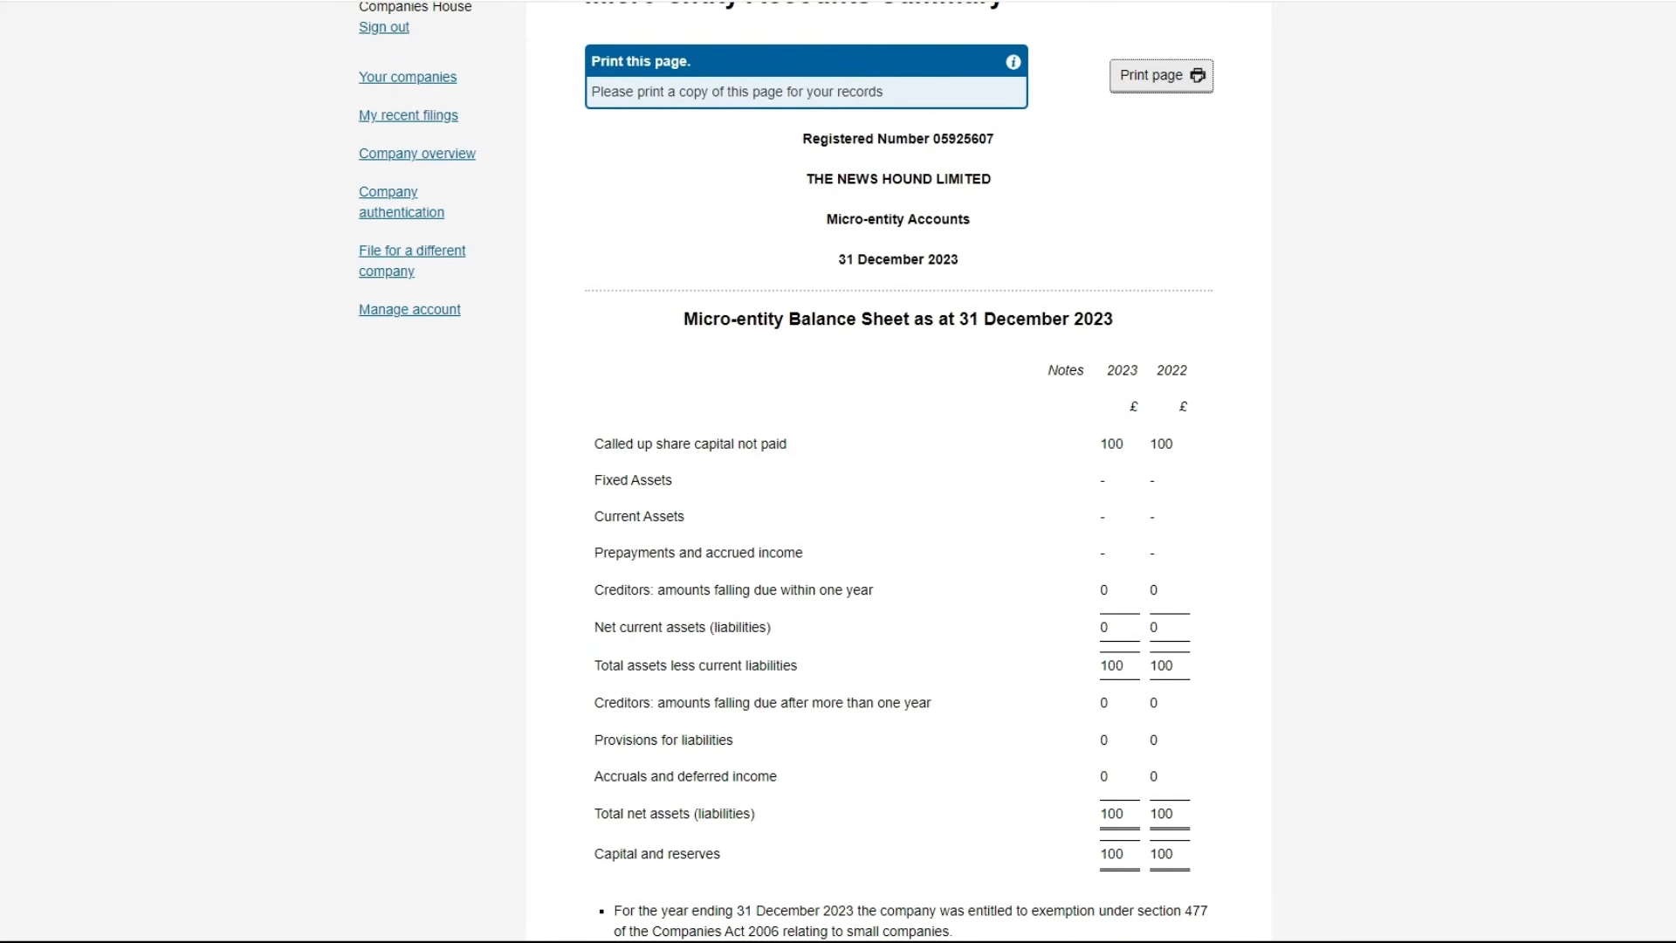
{"action": "scroll", "coordinate": [838, 472], "scroll_direction": "down", "scroll_amount": 1}
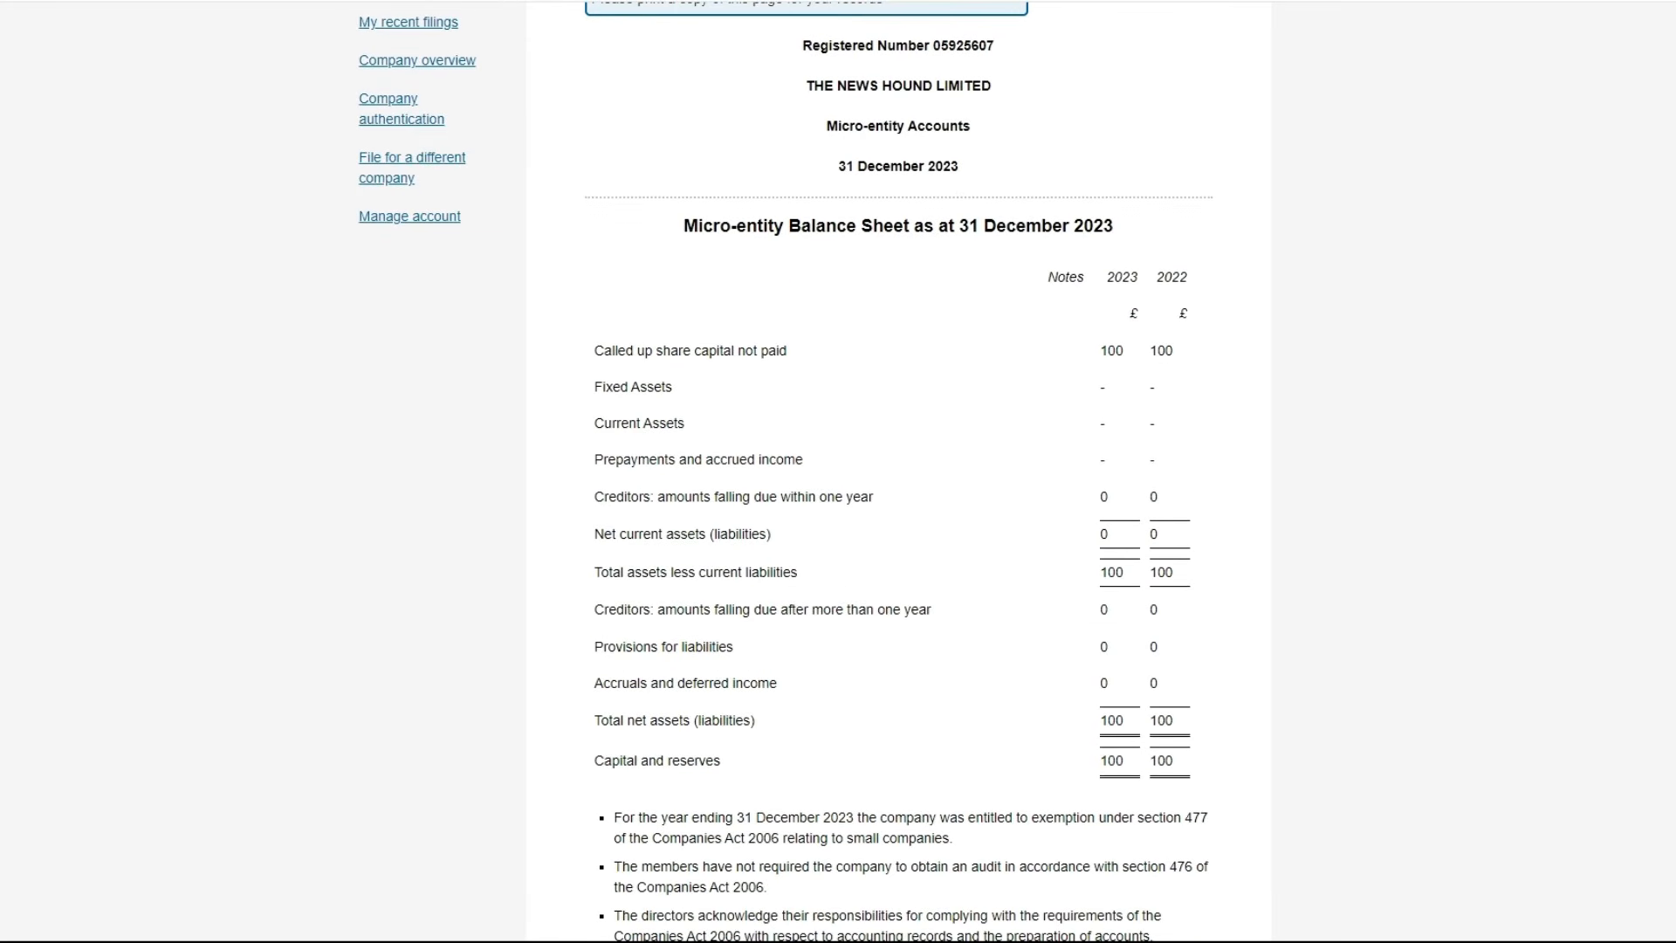
{"action": "scroll", "coordinate": [837, 471], "scroll_direction": "up", "scroll_amount": 1}
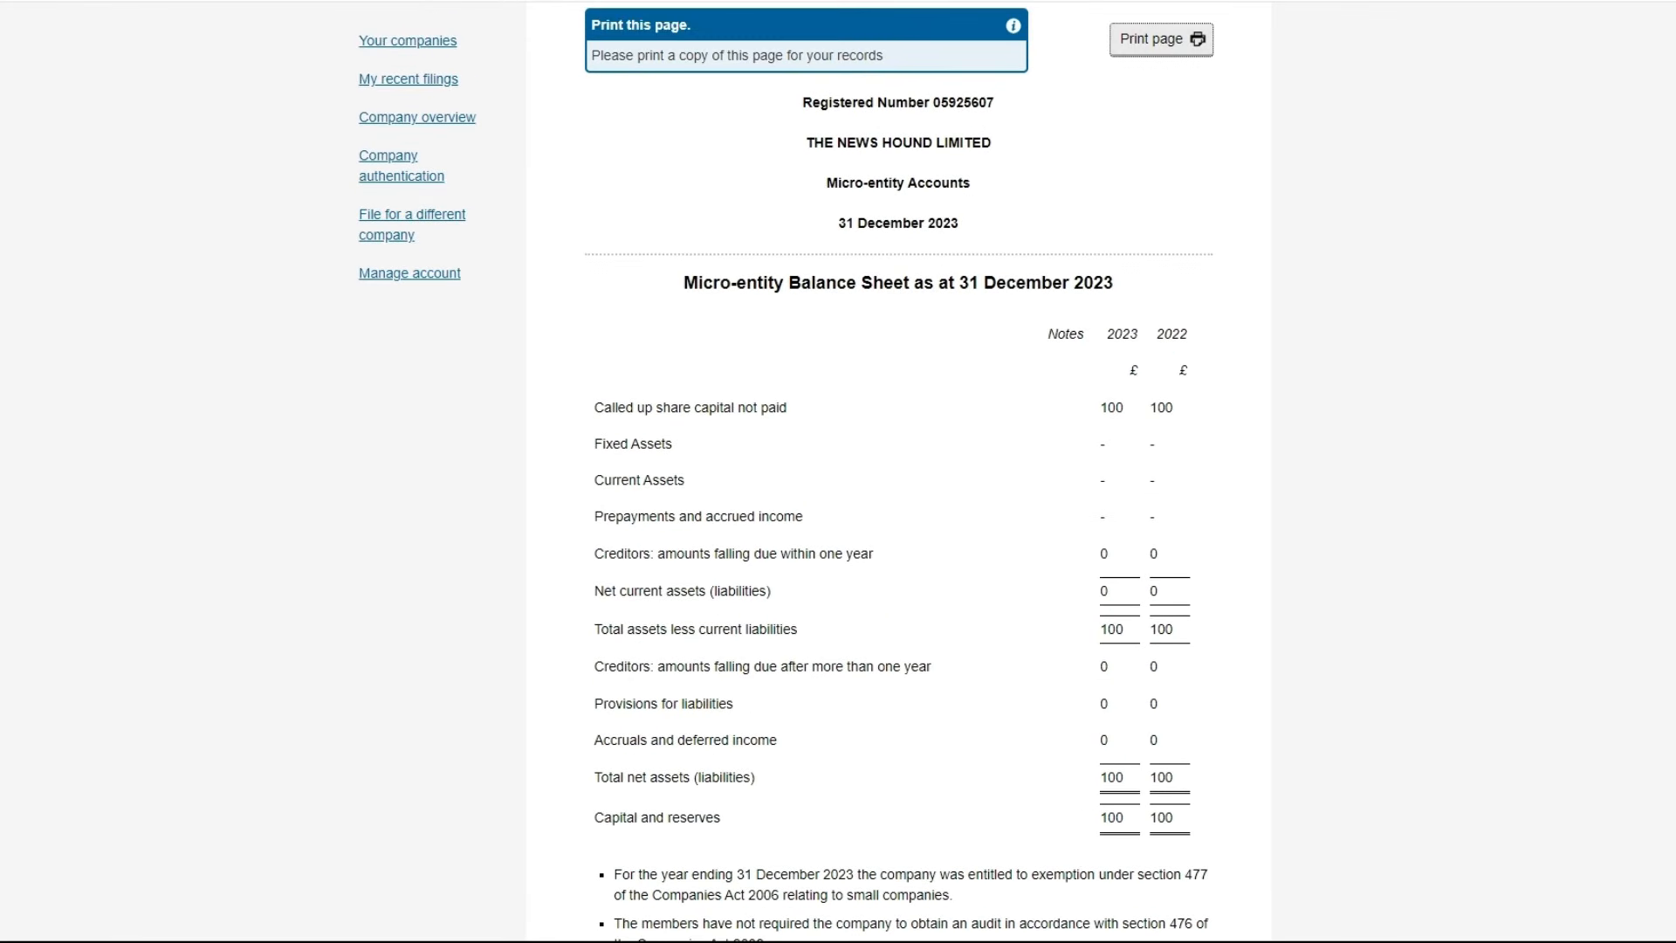
{"action": "scroll", "coordinate": [838, 471], "scroll_direction": "up", "scroll_amount": 1}
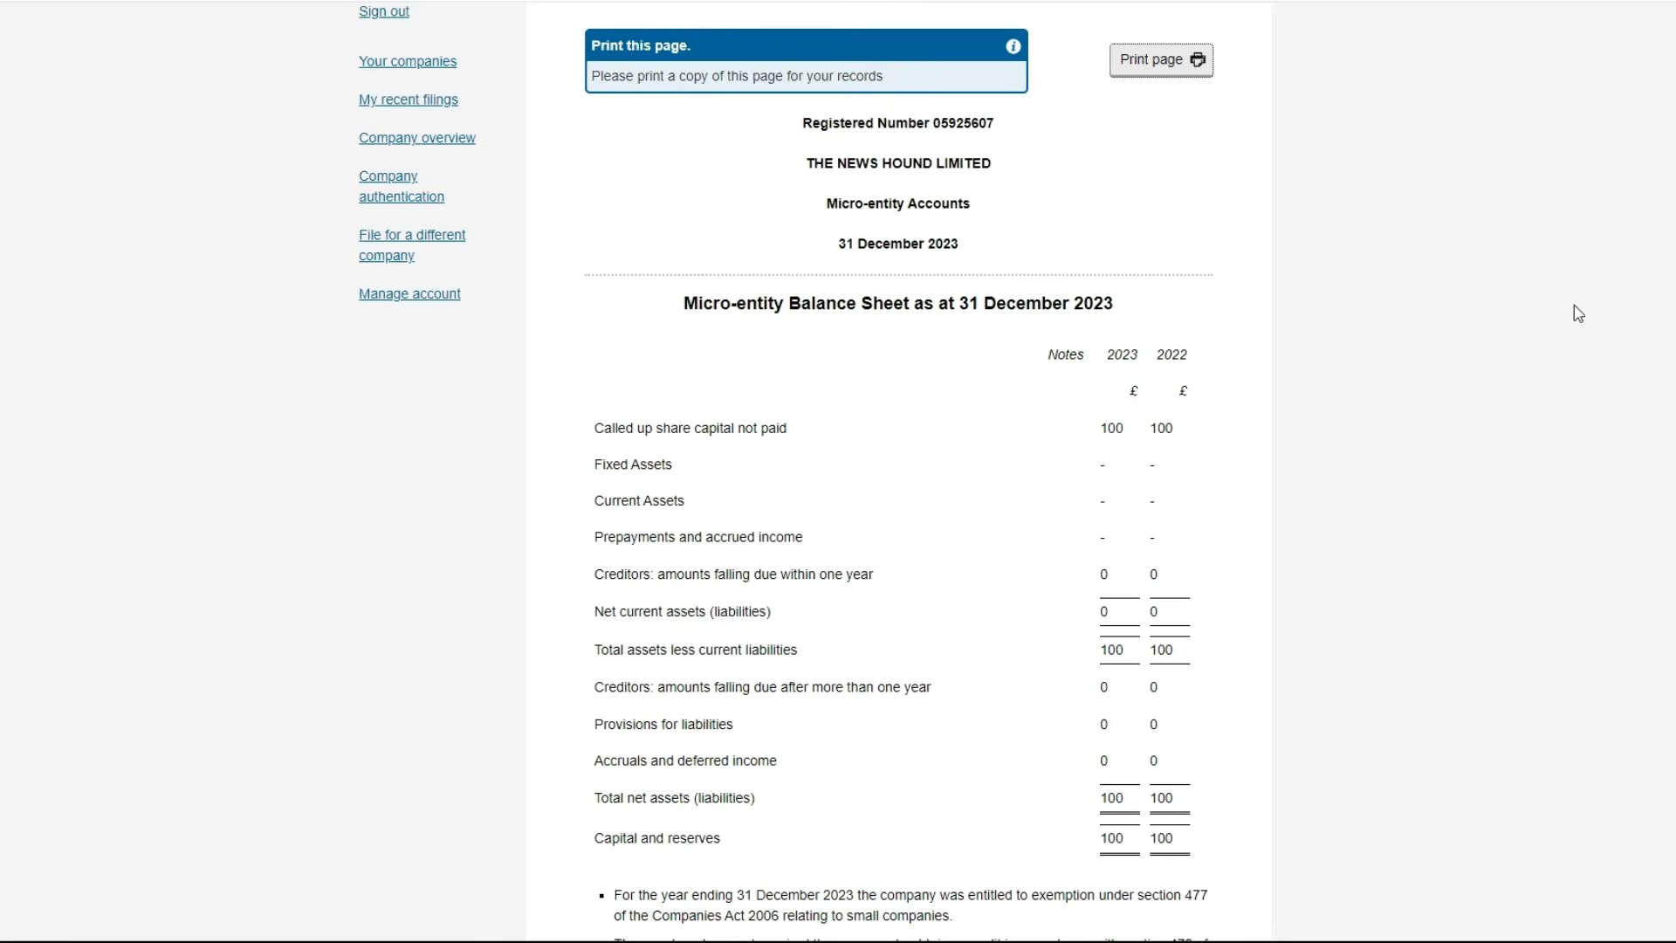
{"action": "scroll", "coordinate": [898, 472], "scroll_direction": "down", "scroll_amount": 5}
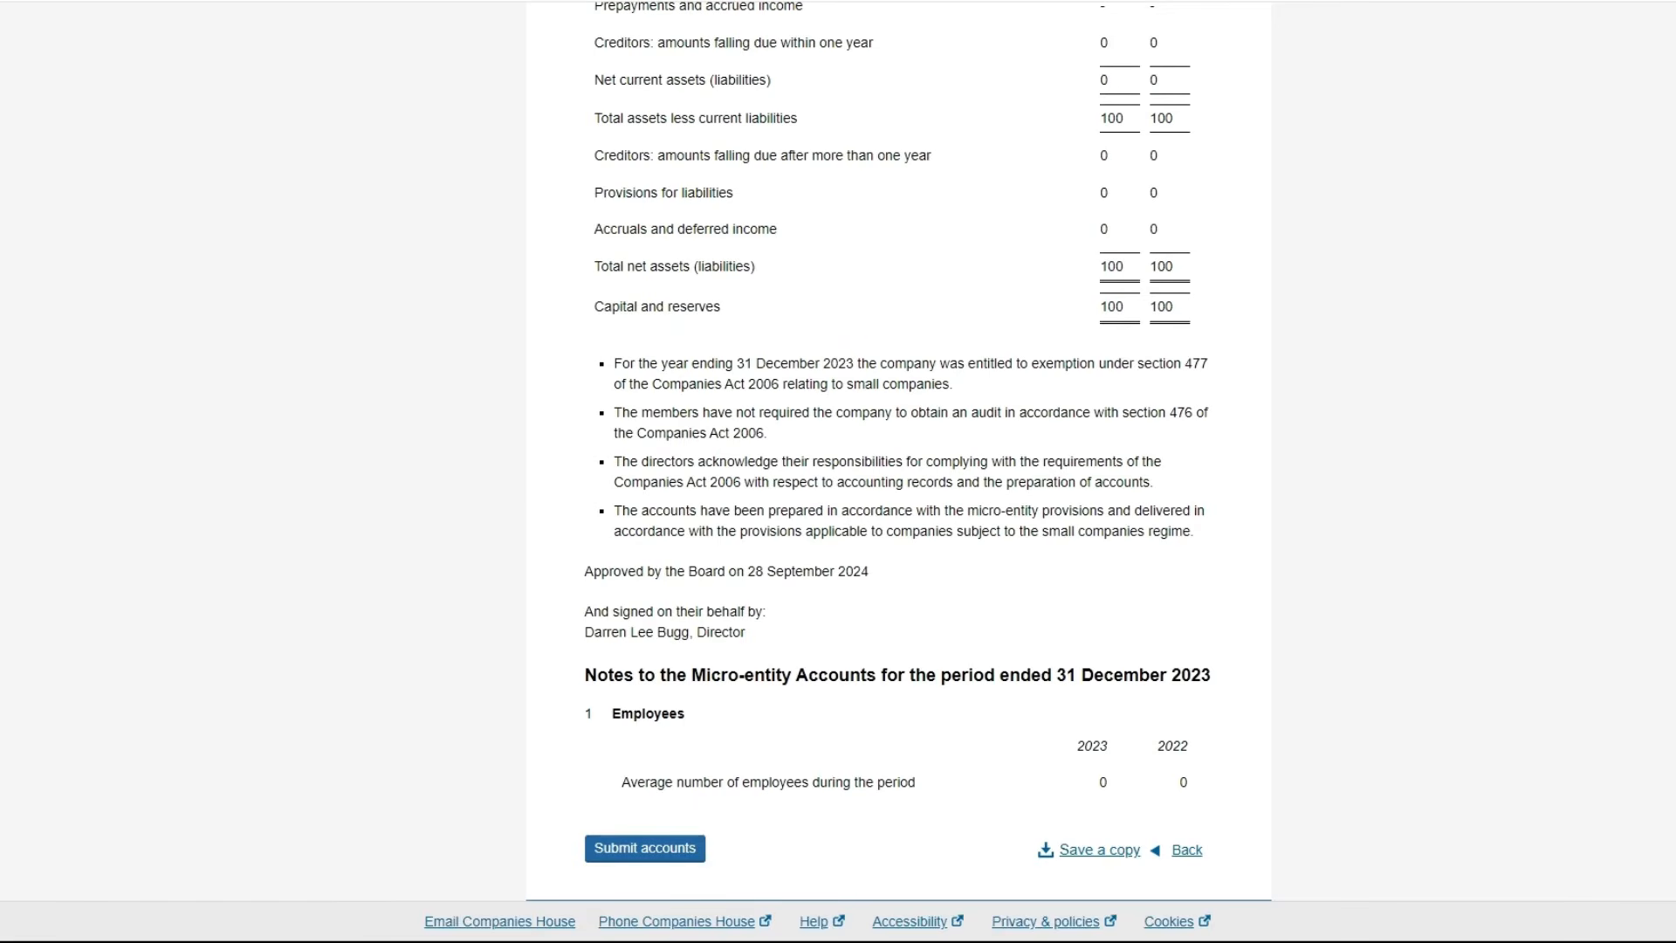
{"action": "scroll", "coordinate": [898, 472], "scroll_direction": "up", "scroll_amount": 4}
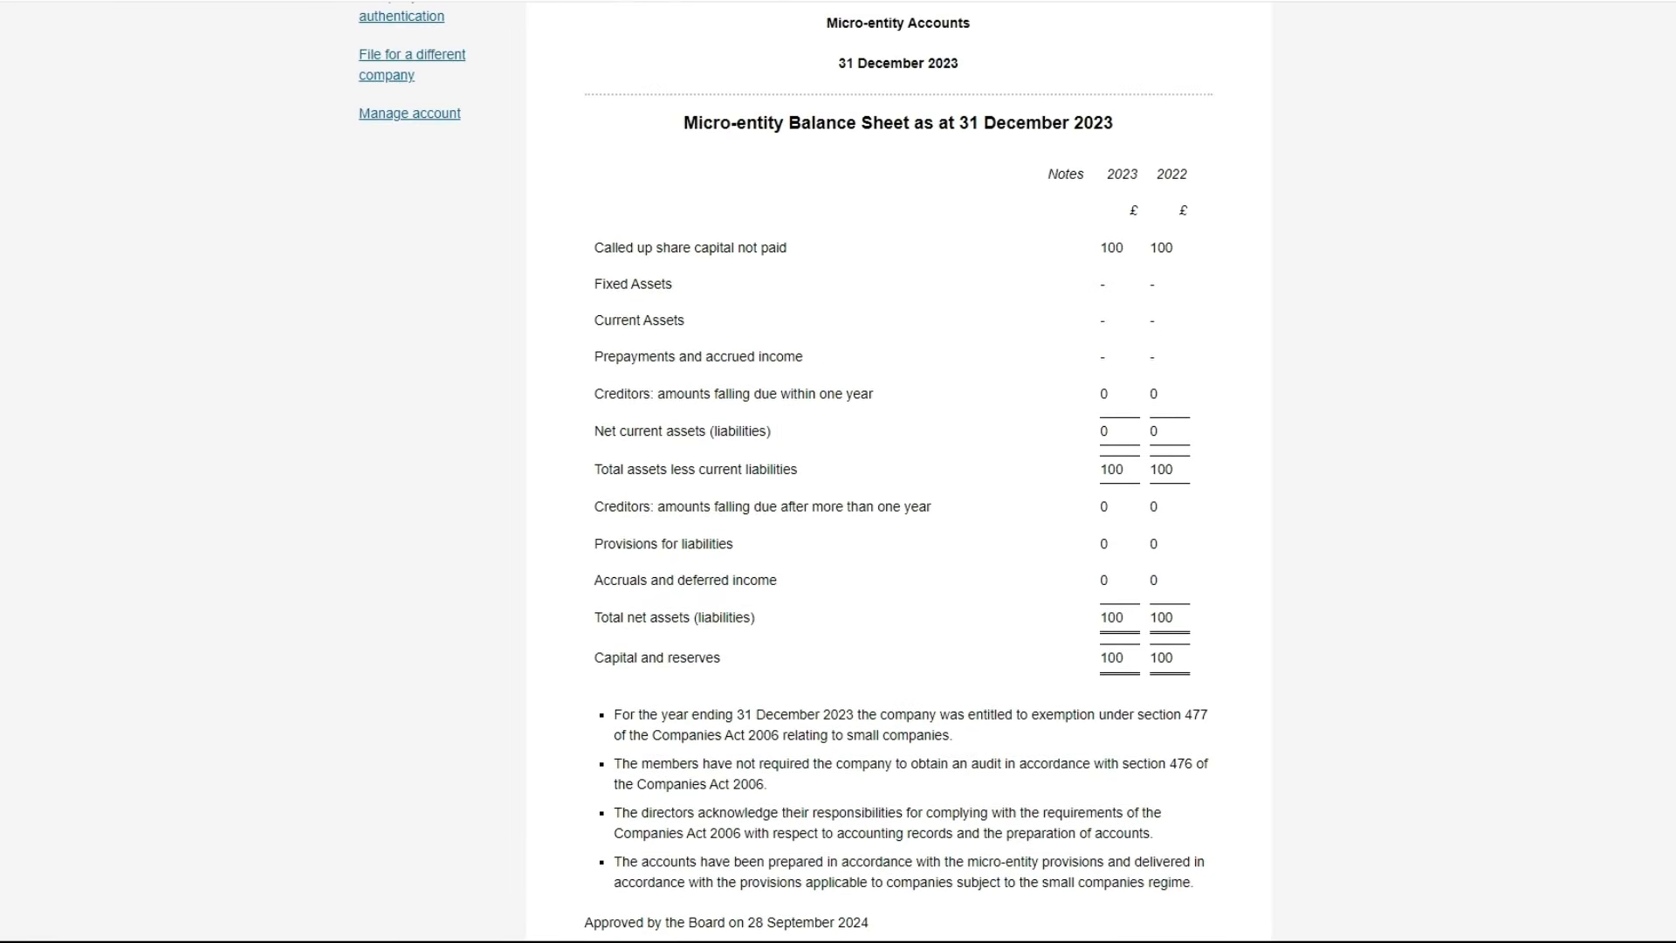
{"action": "scroll", "coordinate": [898, 472], "scroll_direction": "up", "scroll_amount": 1}
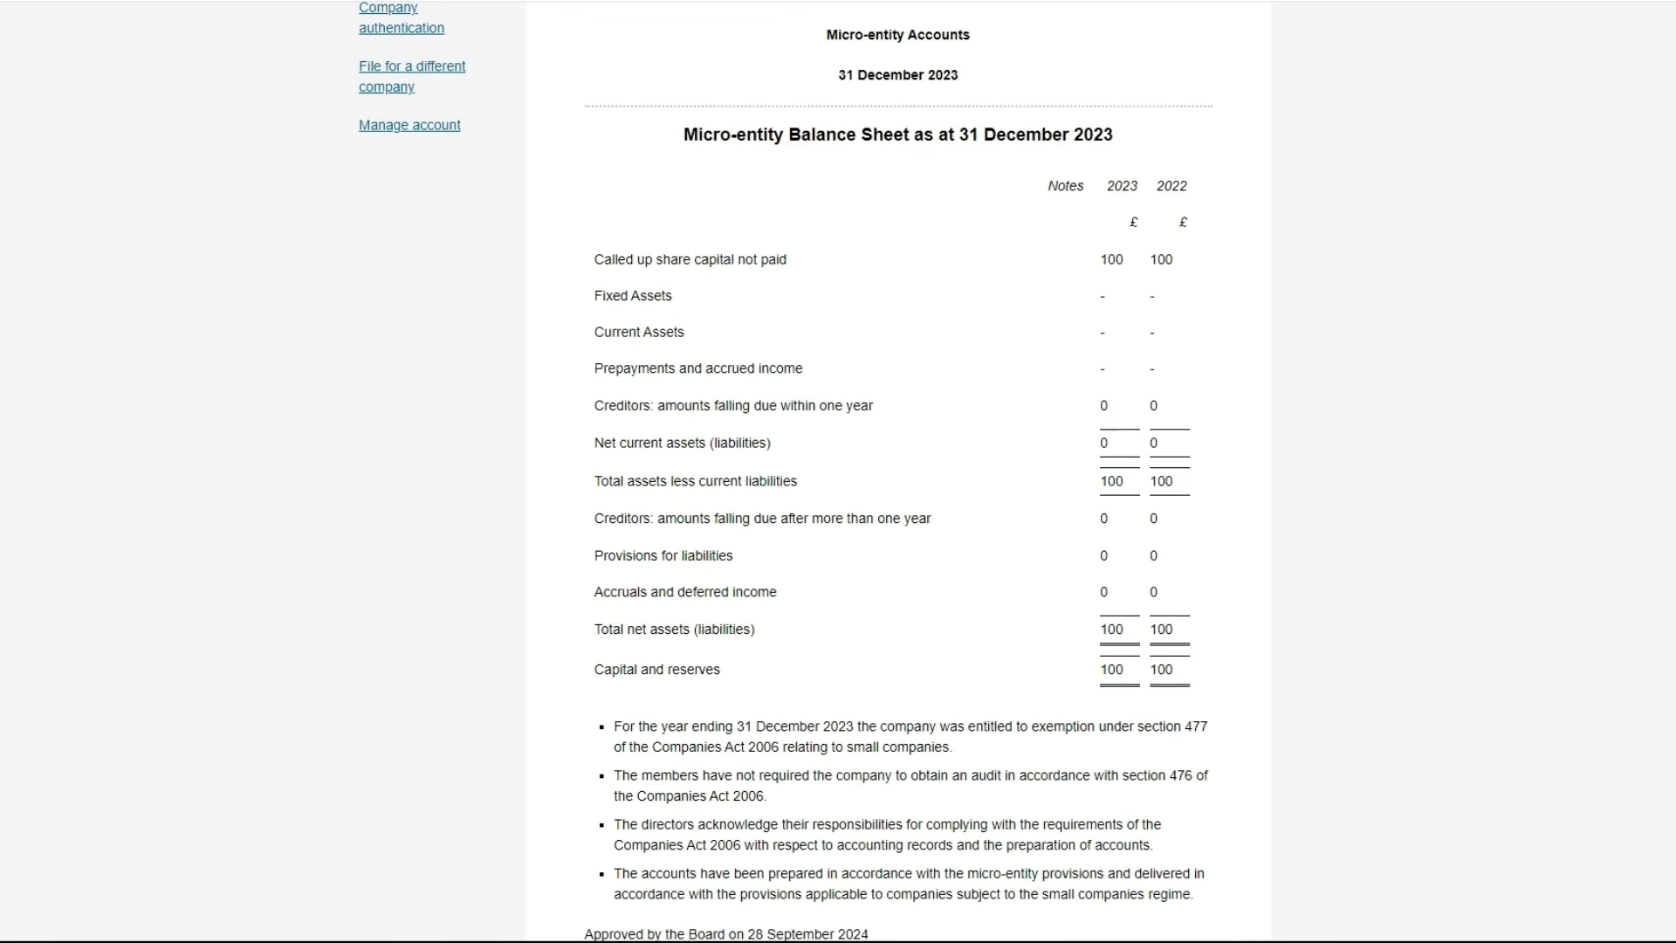
Open the browser print preview of the summary with Ctrl+P and scroll to page 2
{"action": "key", "text": "ctrl+p"}
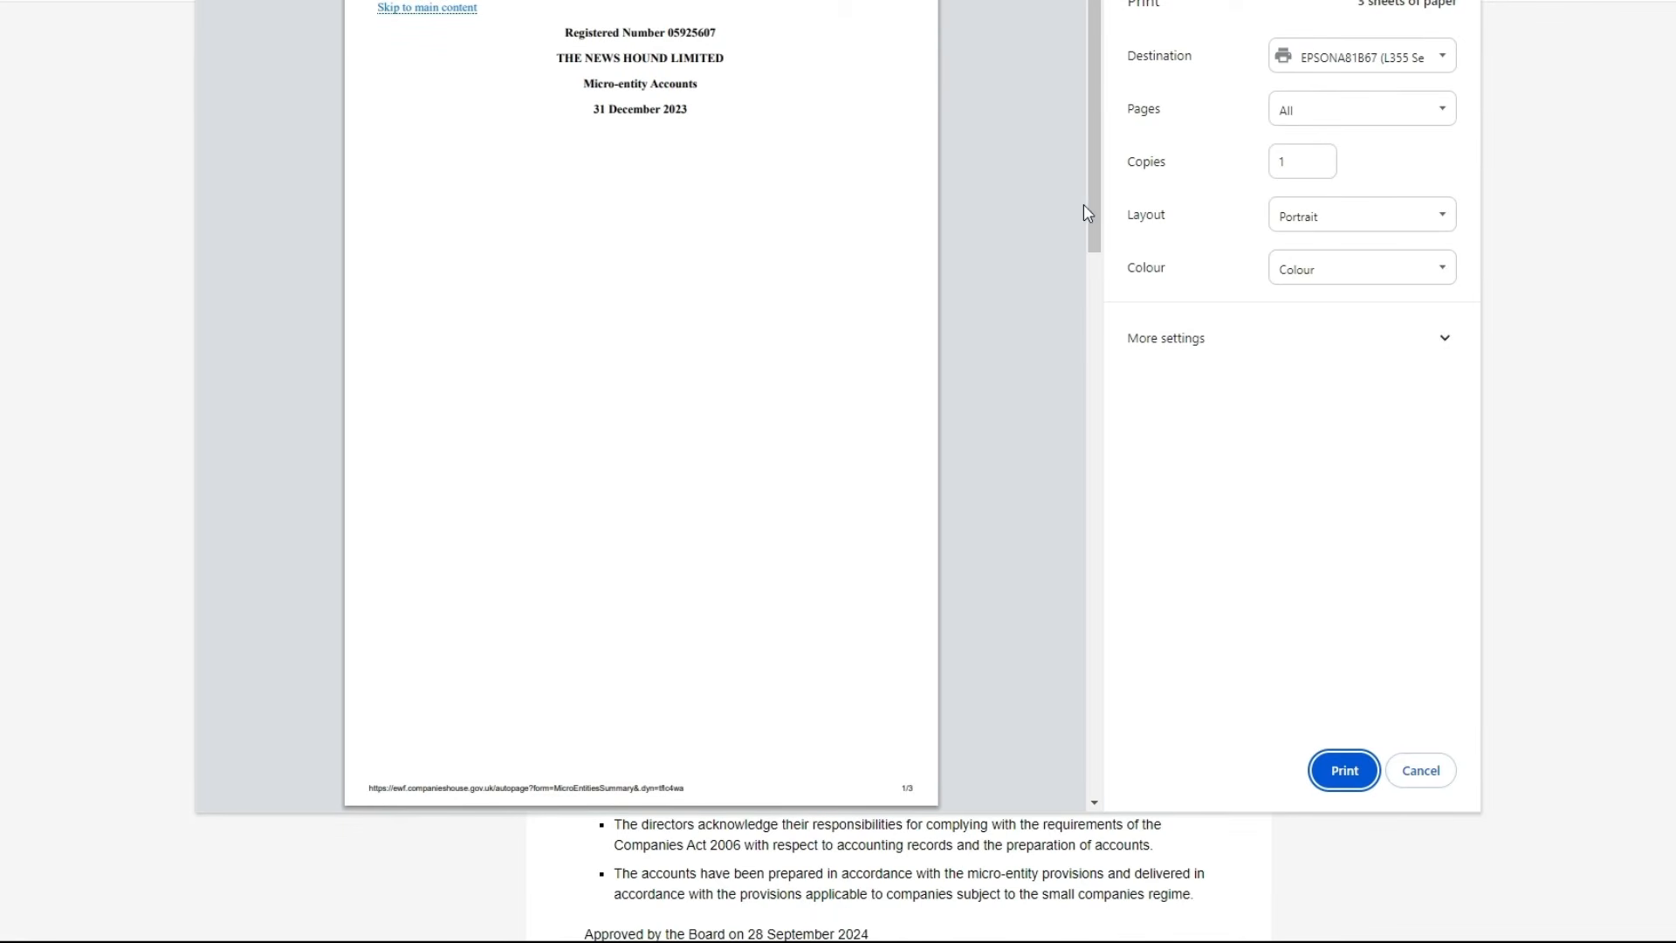
{"action": "left_click_drag", "start_coordinate": [1097, 206], "coordinate": [1081, 45]}
Cancel printing, review the balance sheet figures, and submit the accounts to Companies House
{"action": "left_click", "coordinate": [1410, 769]}
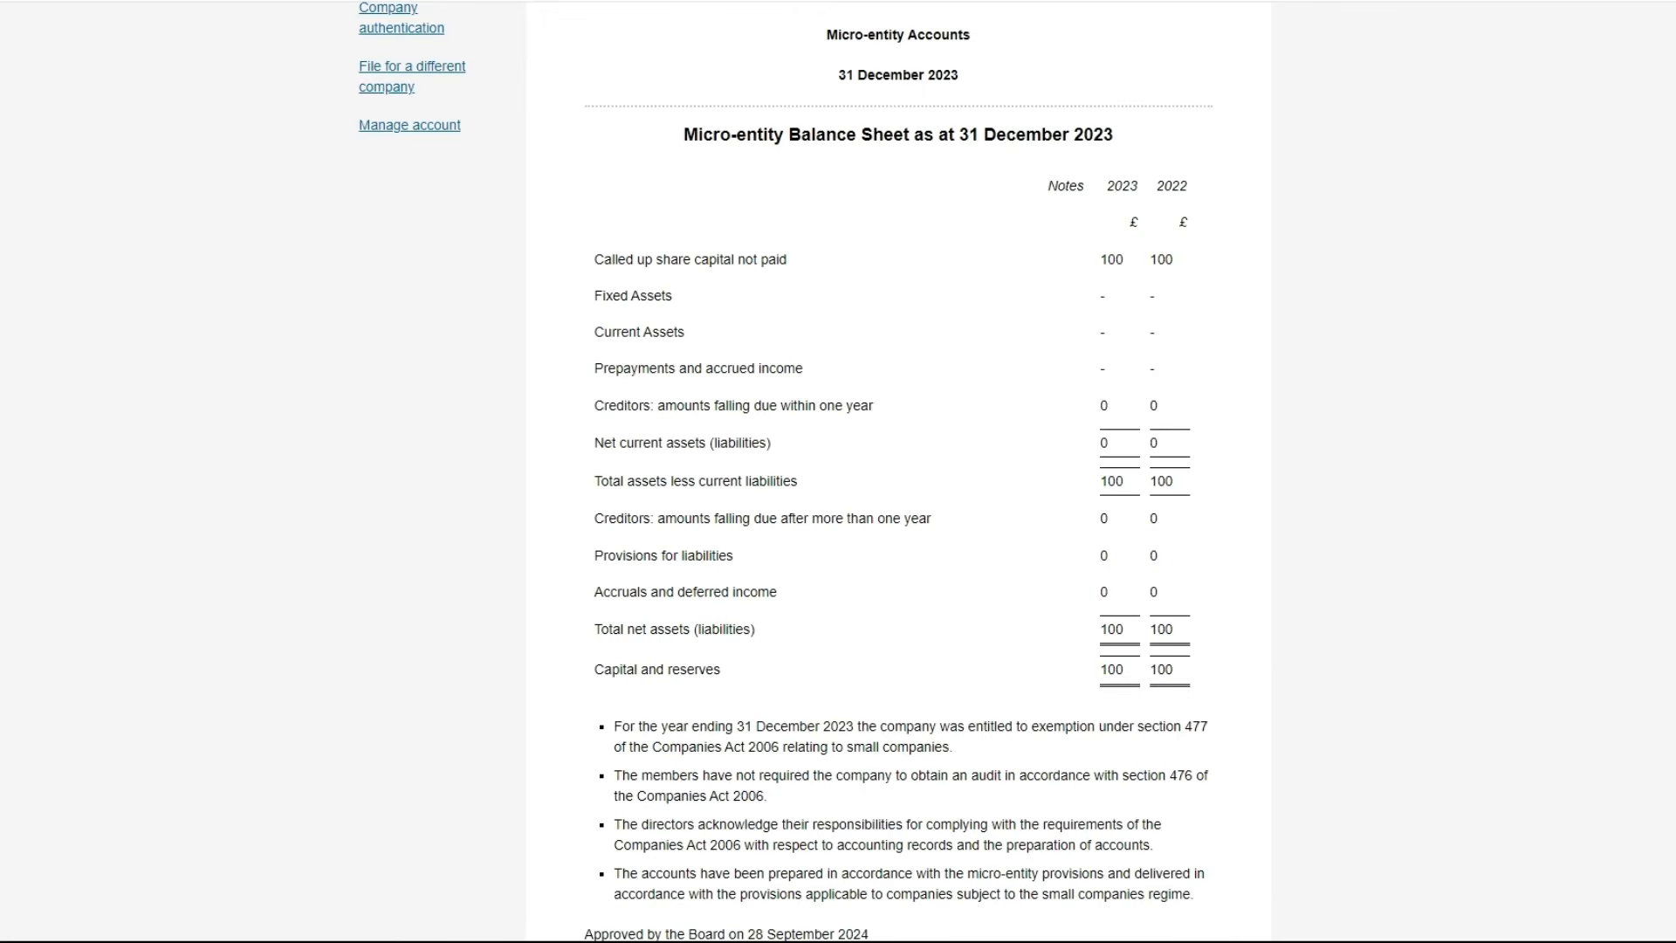
{"action": "scroll", "coordinate": [838, 471], "scroll_direction": "up", "scroll_amount": 3}
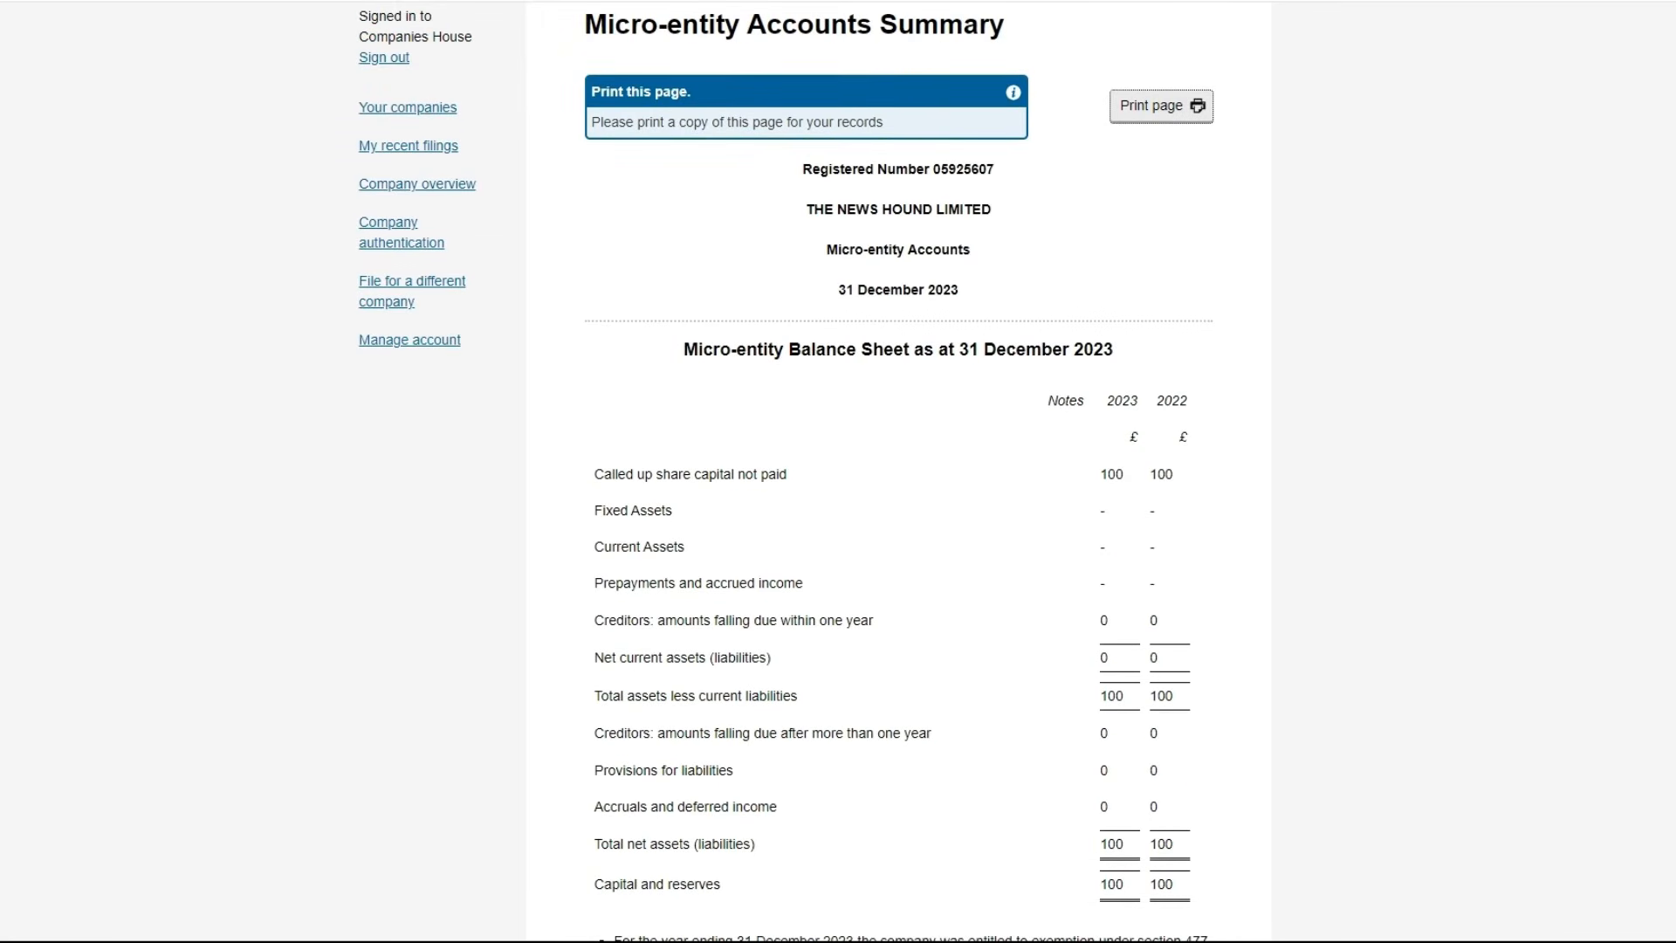
{"action": "scroll", "coordinate": [673, 226], "scroll_direction": "down", "scroll_amount": 2}
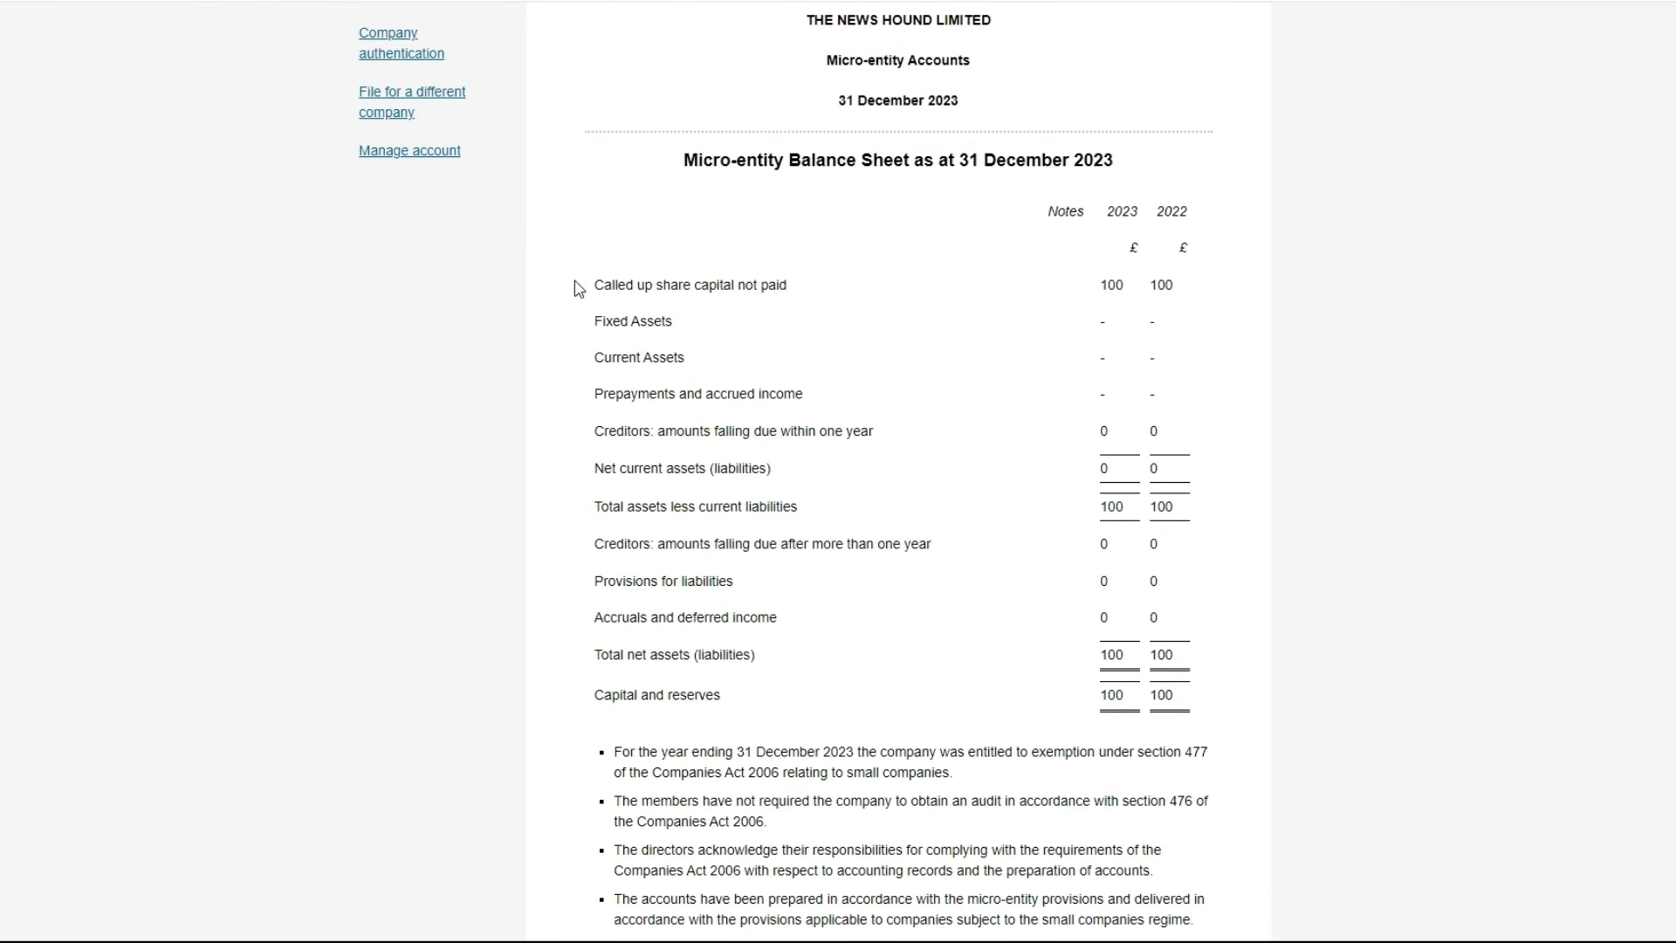
{"action": "left_click_drag", "start_coordinate": [591, 285], "coordinate": [1196, 711]}
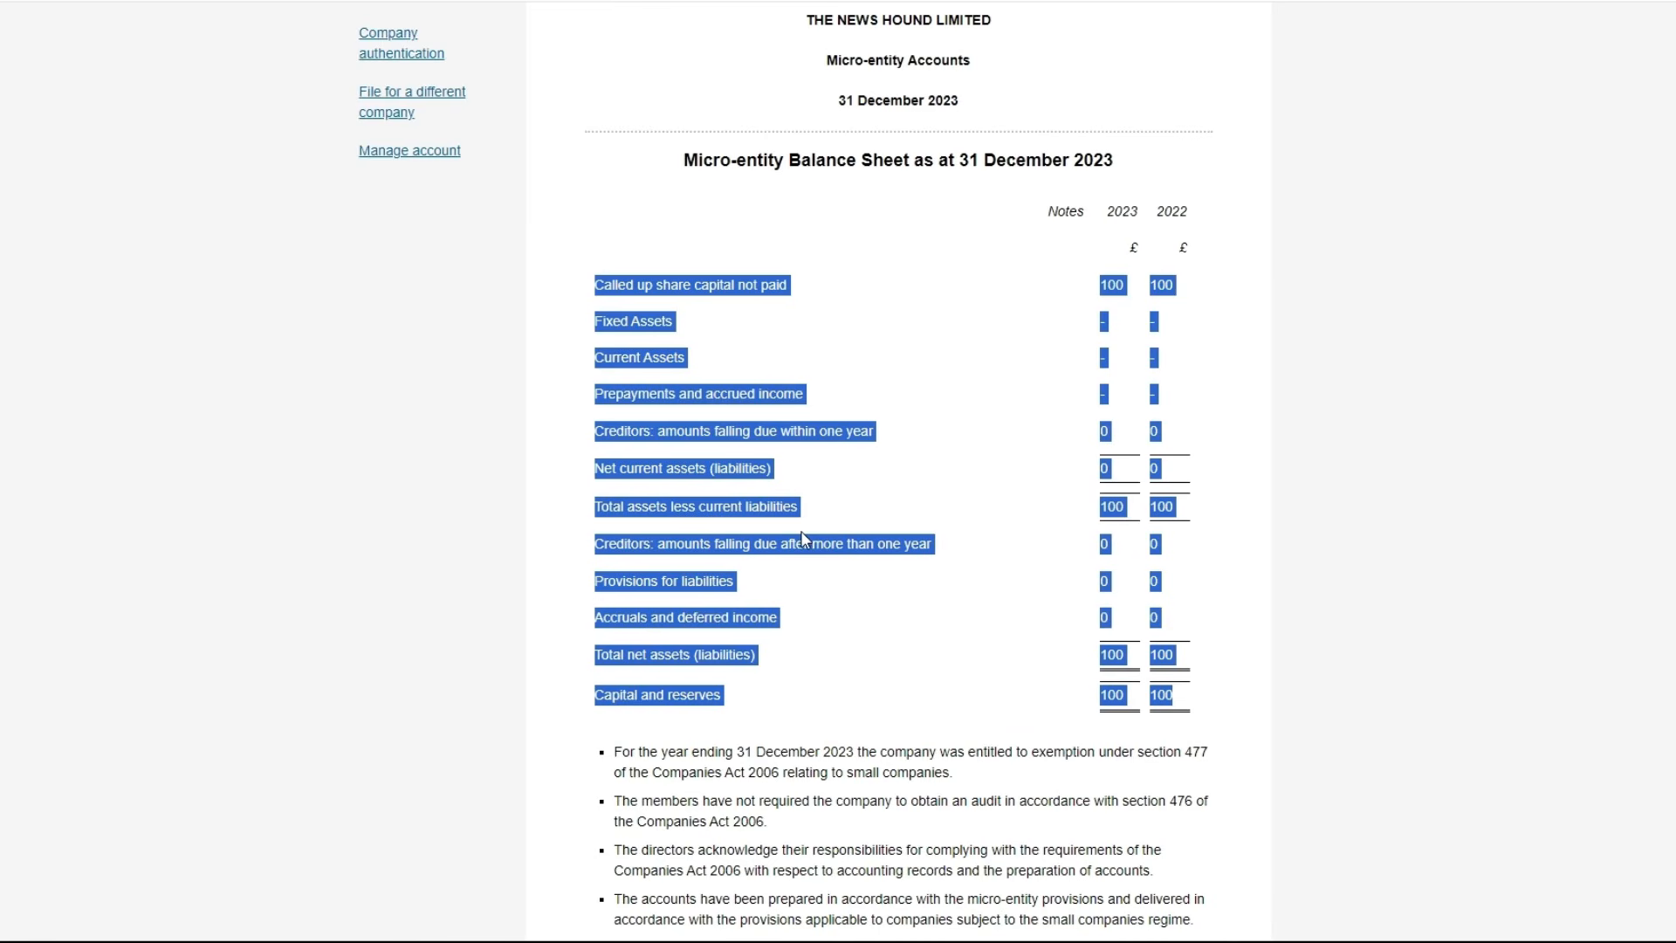
{"action": "left_click", "coordinate": [1412, 497]}
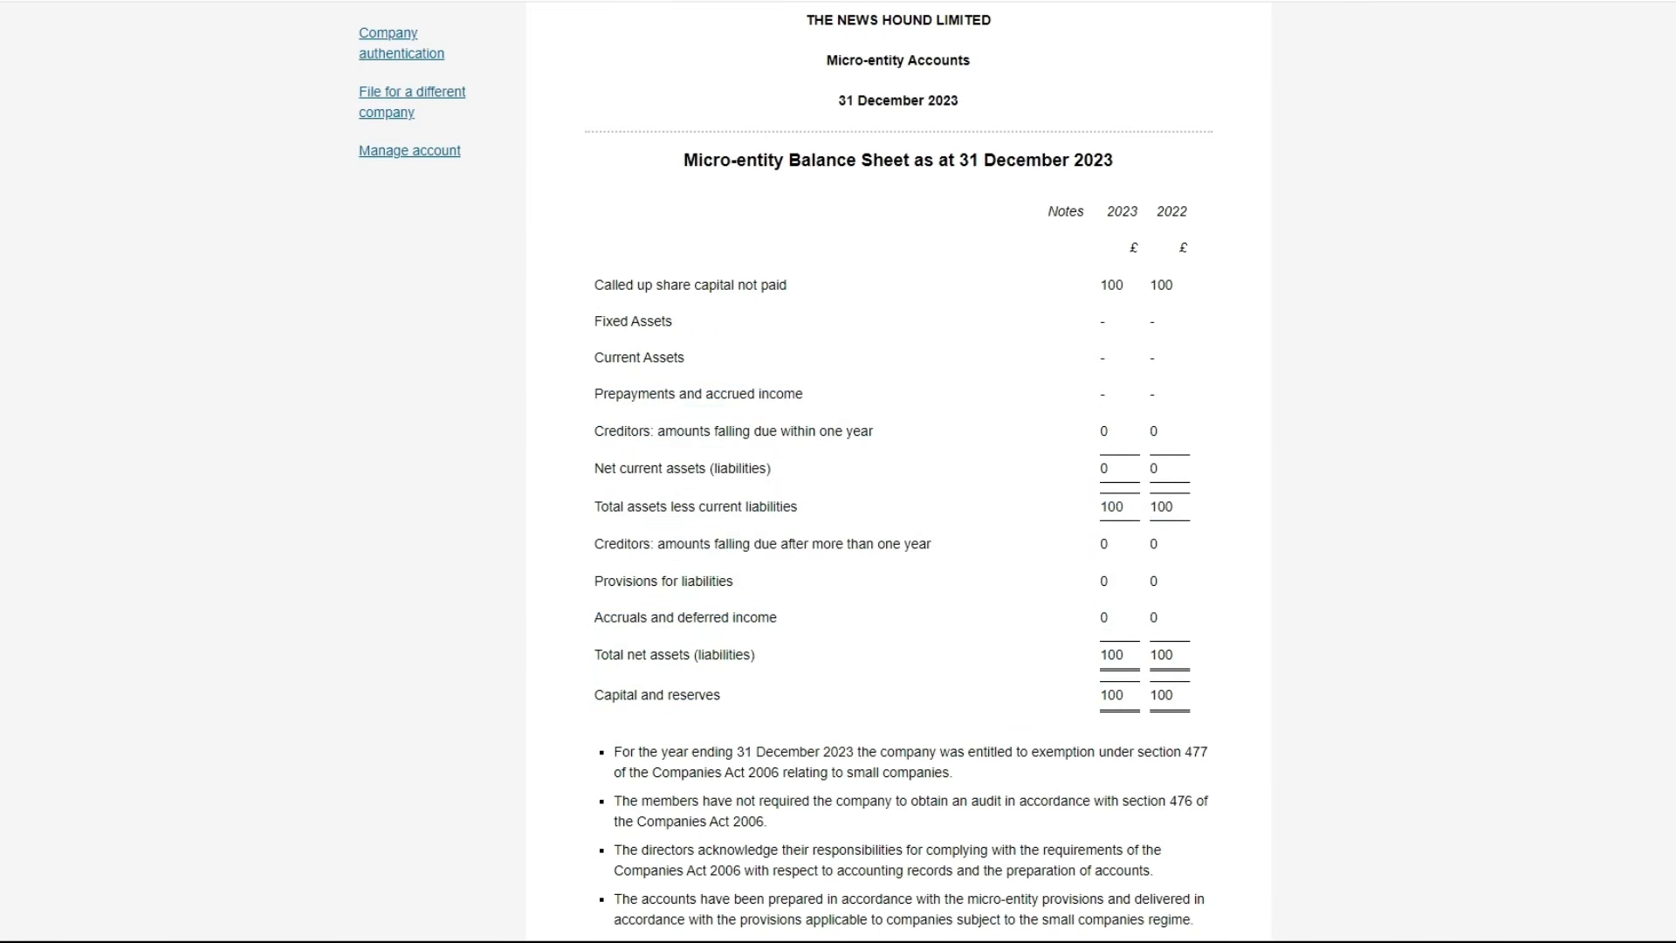
{"action": "scroll", "coordinate": [899, 471], "scroll_direction": "down", "scroll_amount": 5}
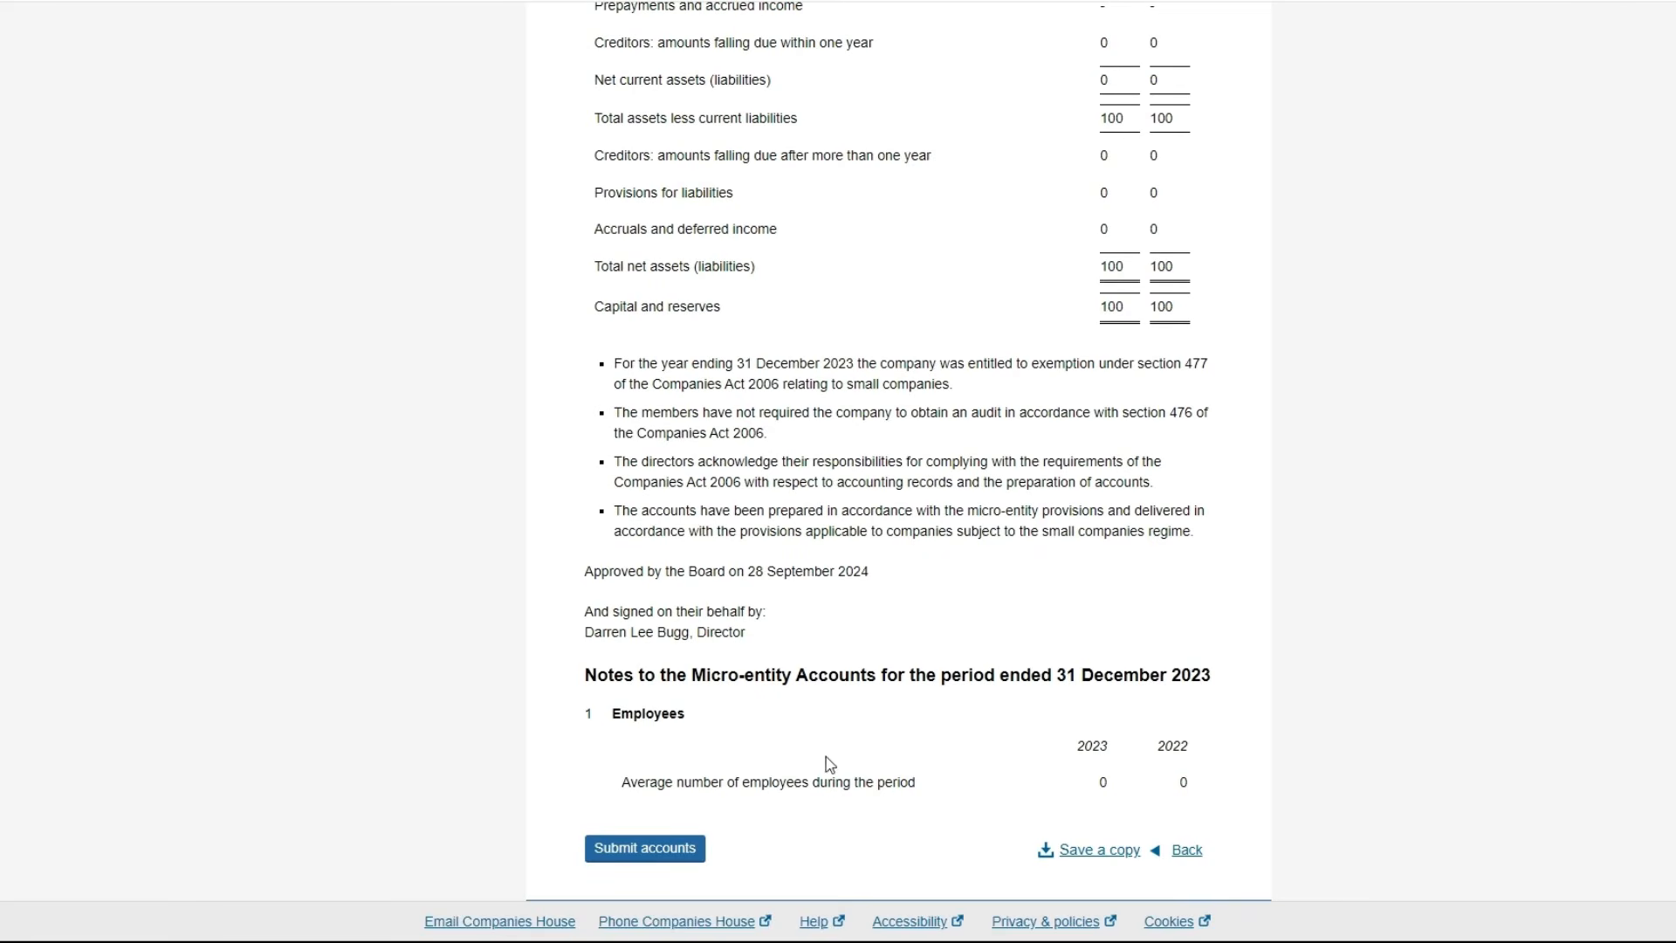
{"action": "left_click", "coordinate": [672, 846]}
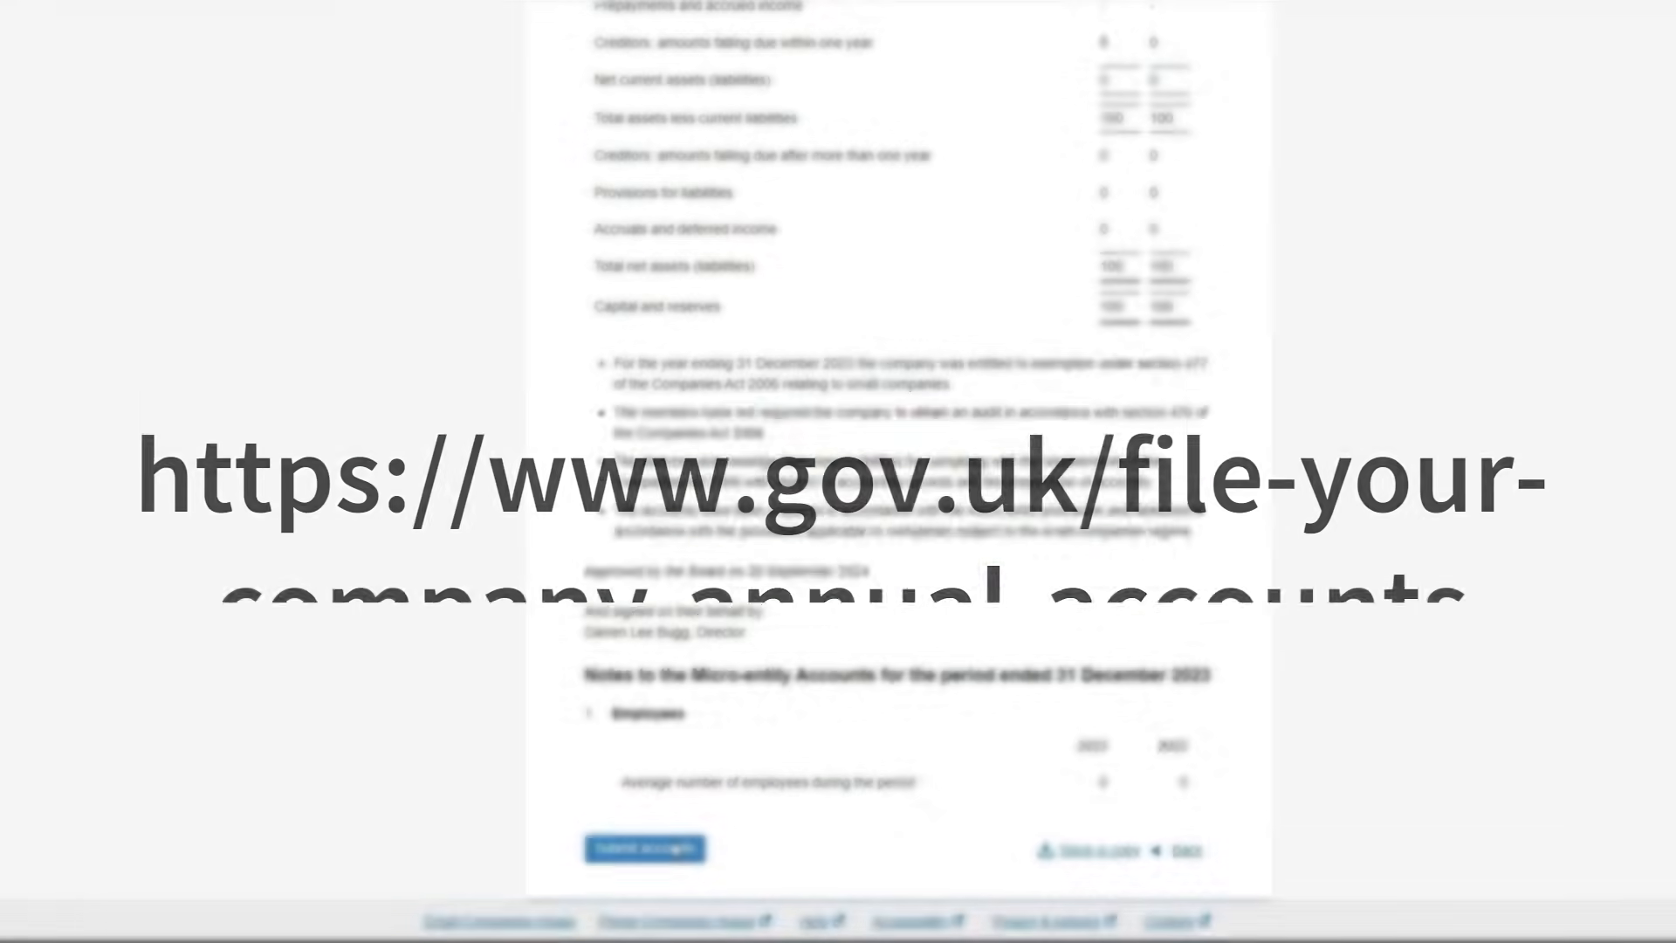